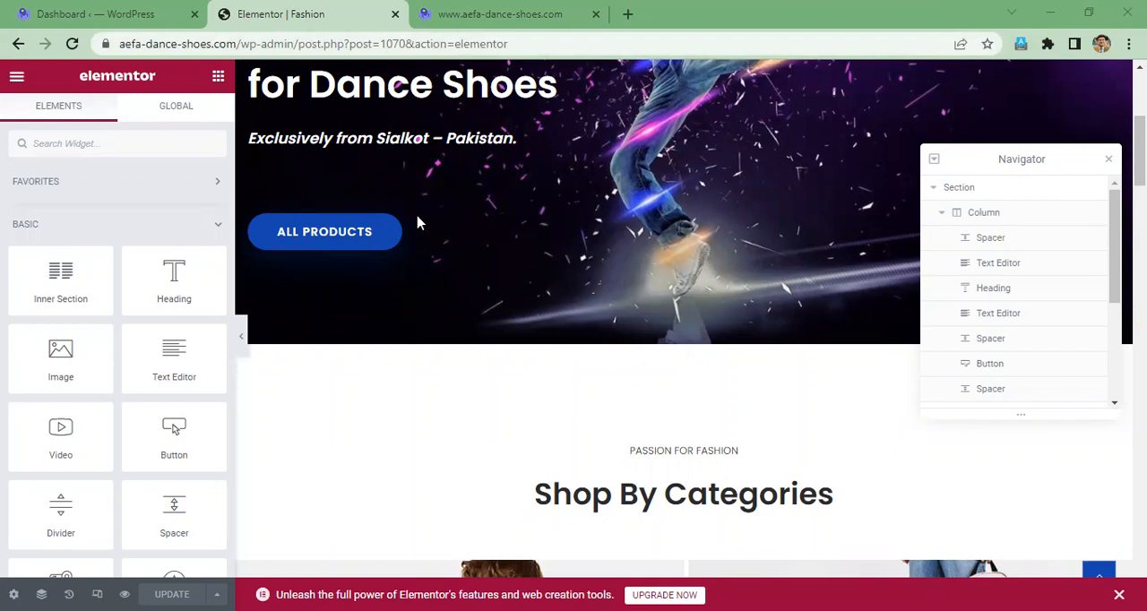
# - Check the live storefront's homepage from its header and close the open Elementor editor tab
pyautogui.hotkey('ctrl', 'Tab')
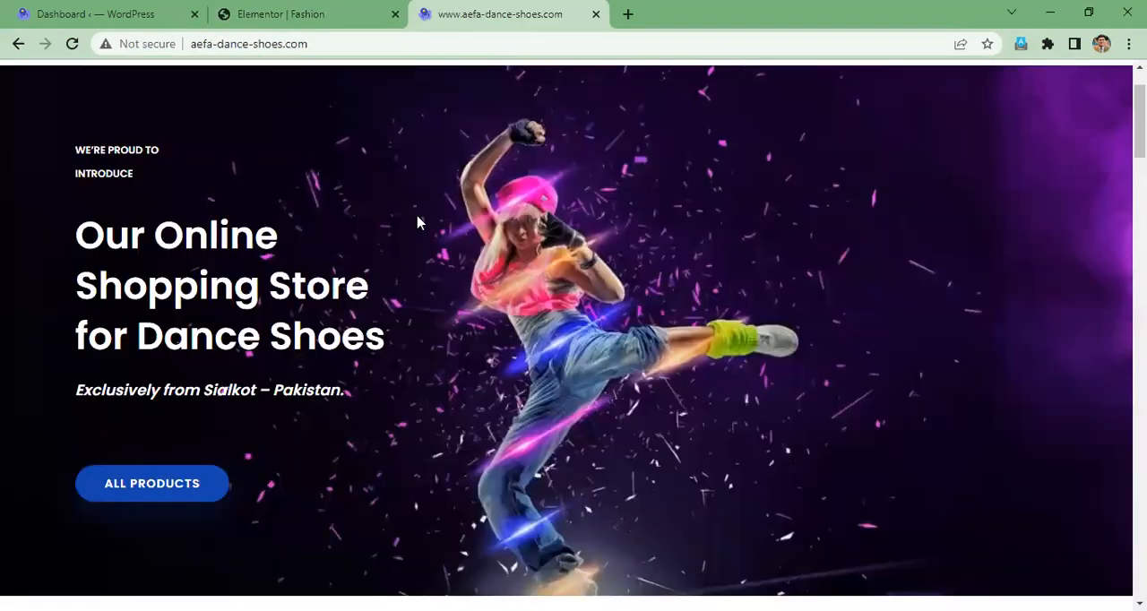
pyautogui.scroll(1, 556, 195)
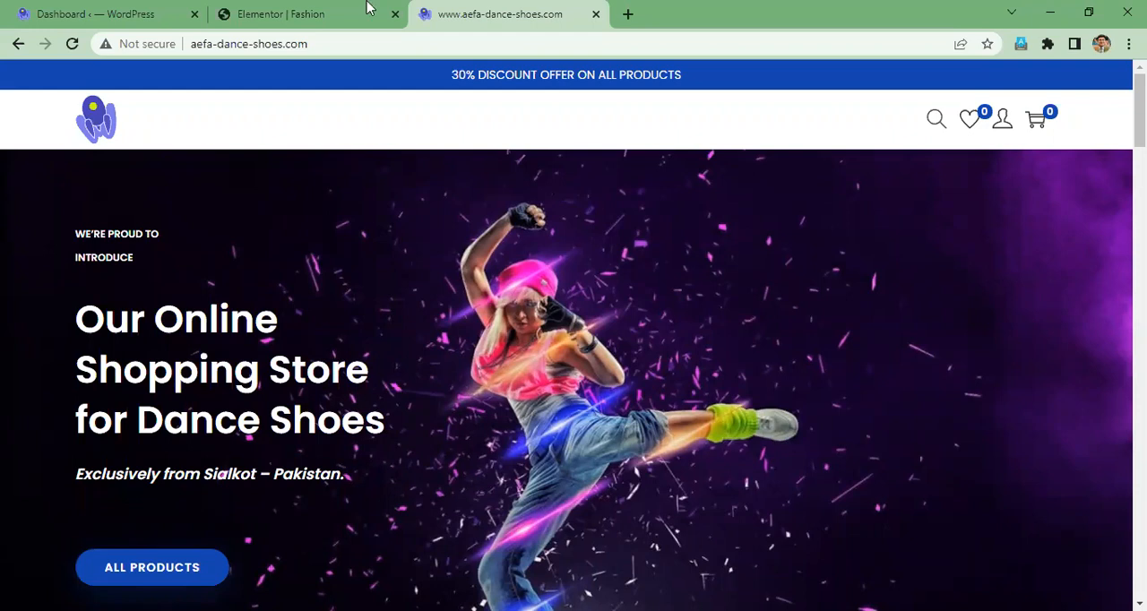
pyautogui.click(391, 19)
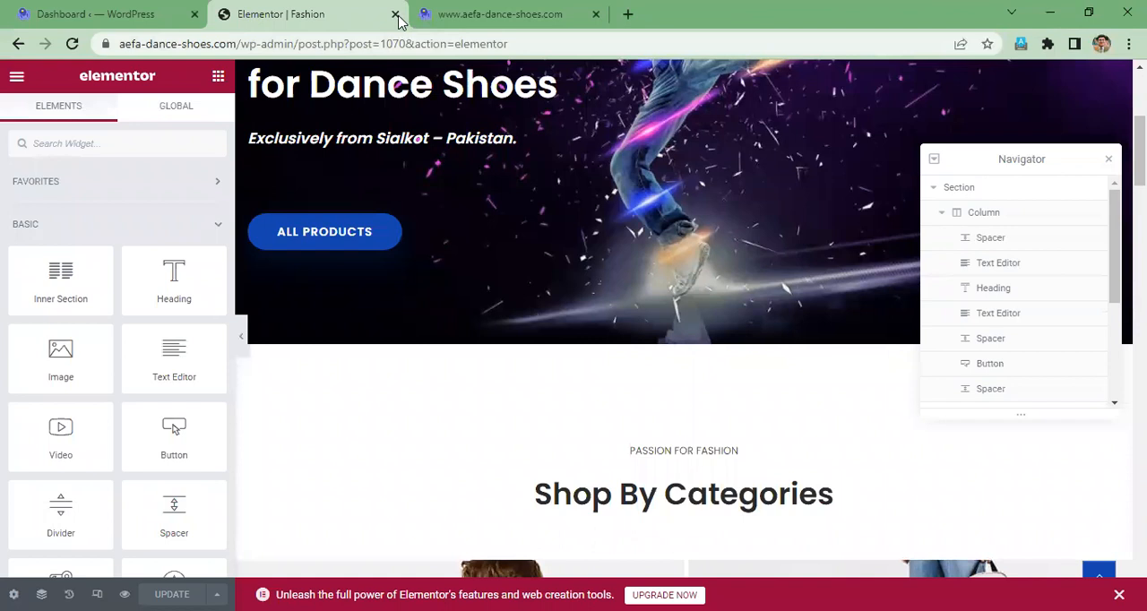
pyautogui.click(396, 17)
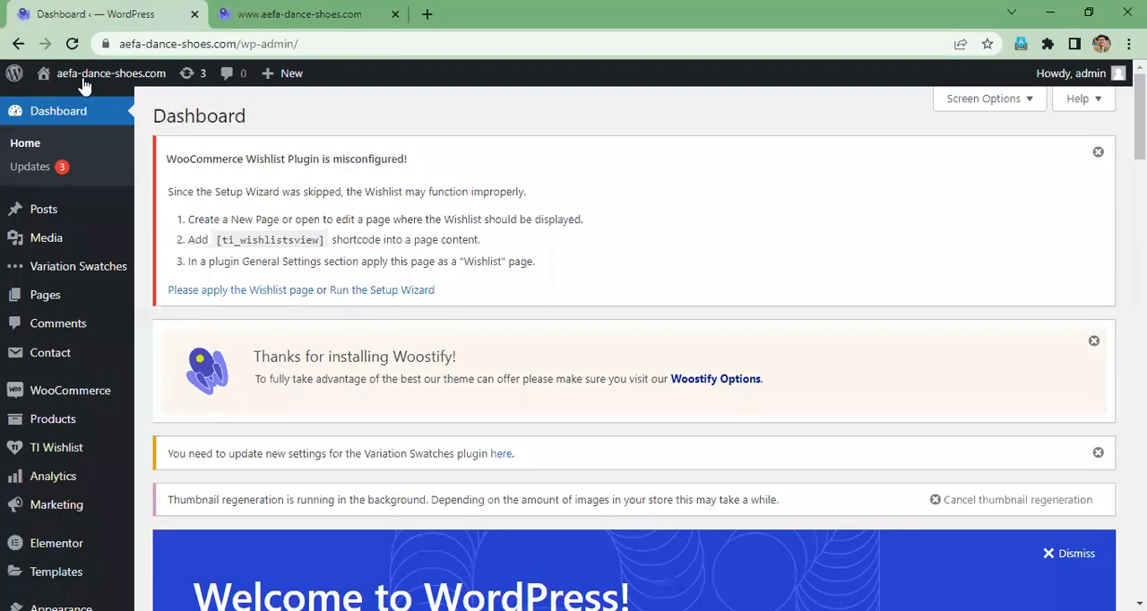
# - Open the site from the WordPress dashboard in a new browser tab and close the old storefront tab
pyautogui.moveTo(83, 86)
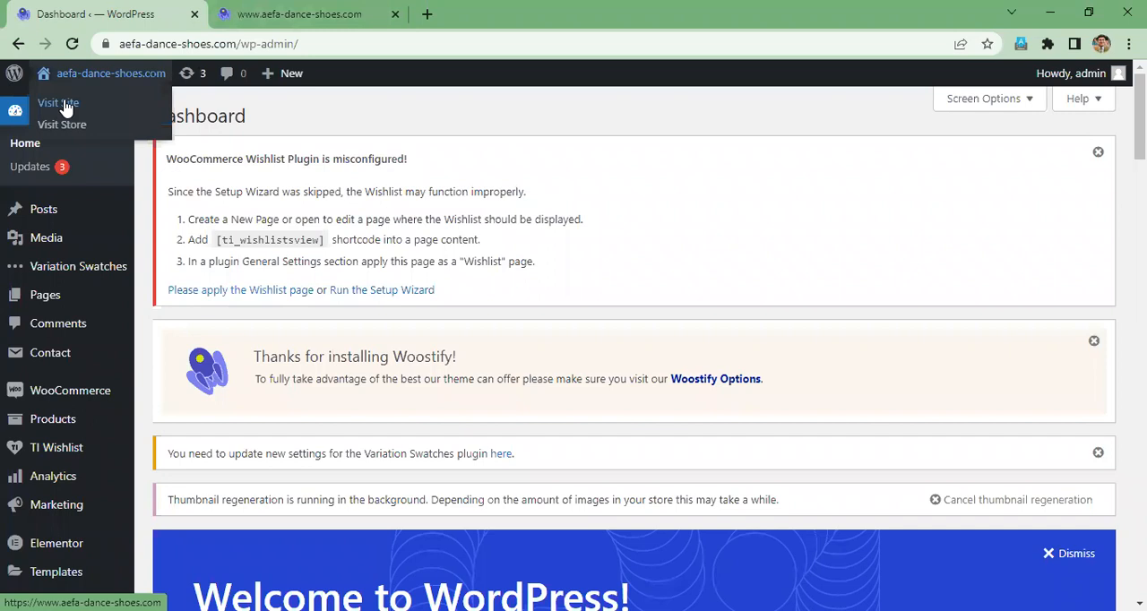
pyautogui.rightClick(77, 106)
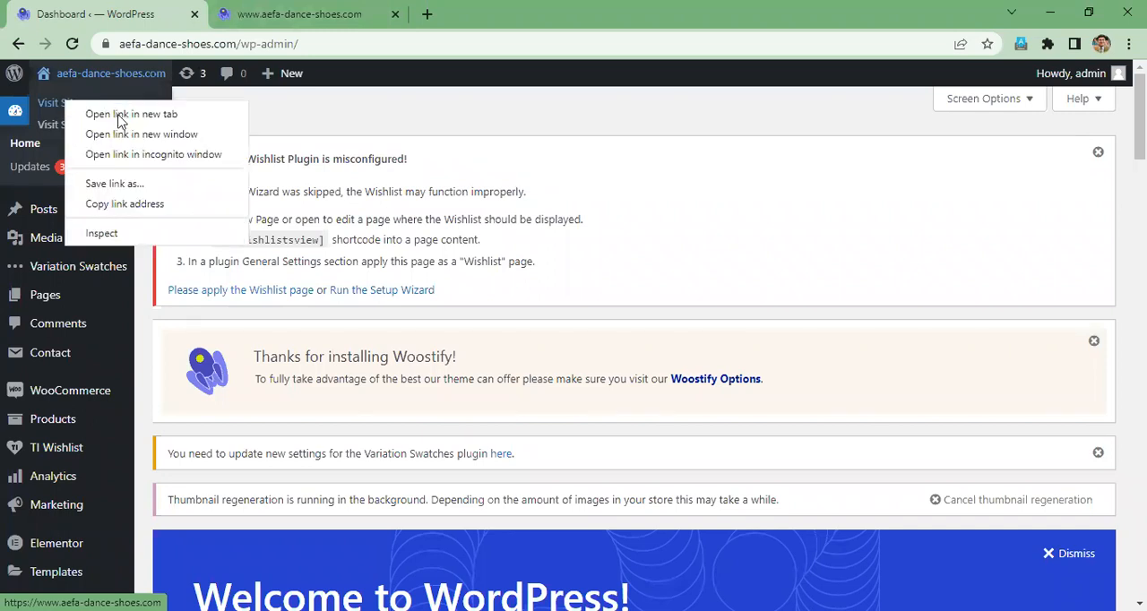
pyautogui.click(143, 114)
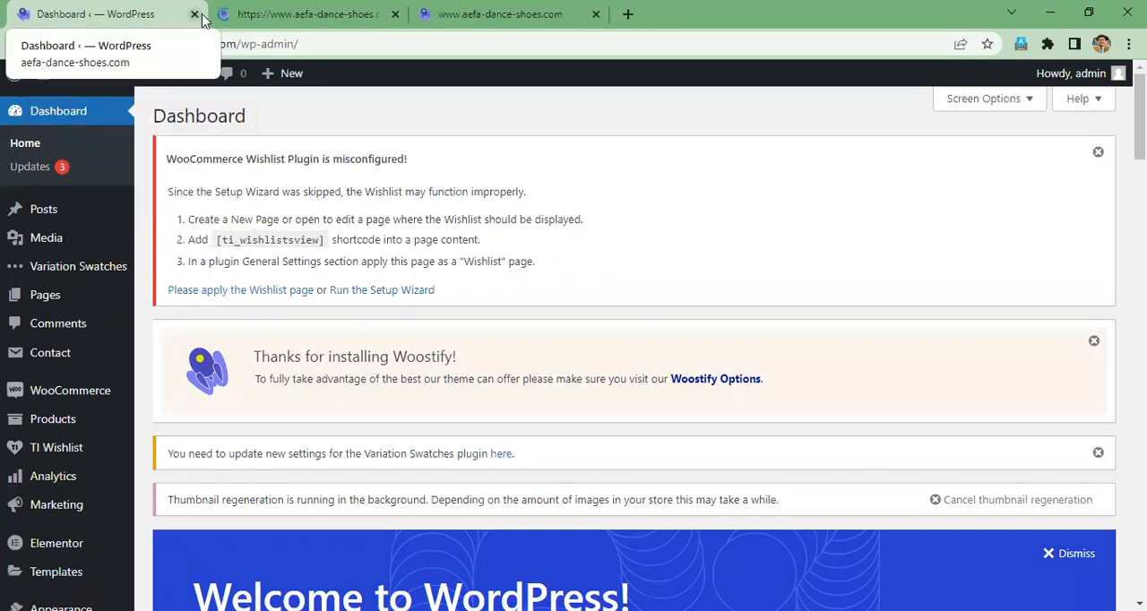
pyautogui.click(264, 18)
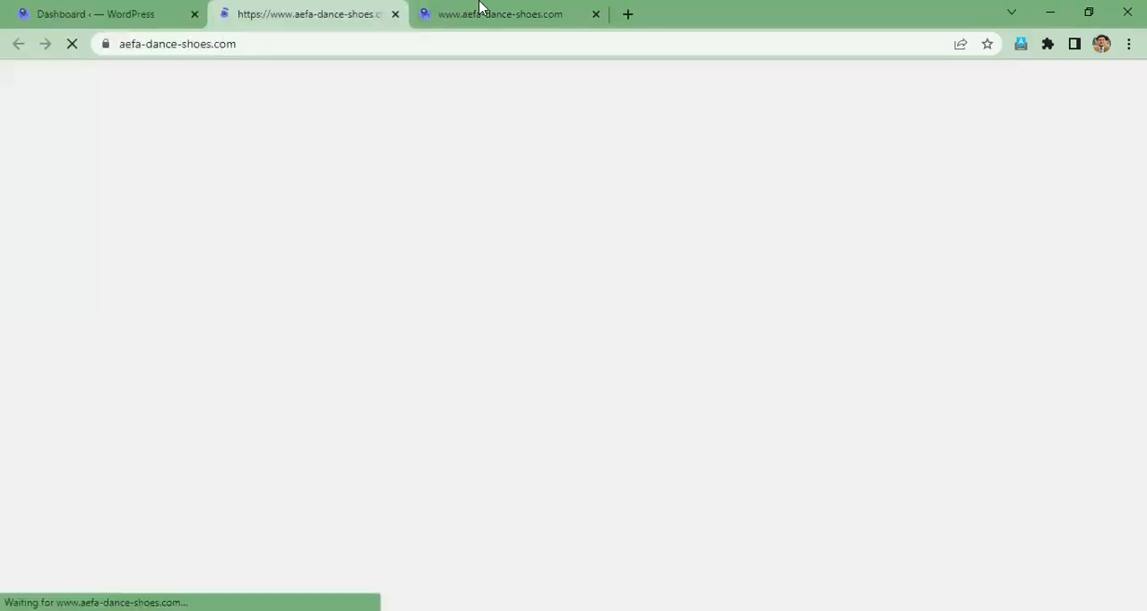
pyautogui.click(475, 9)
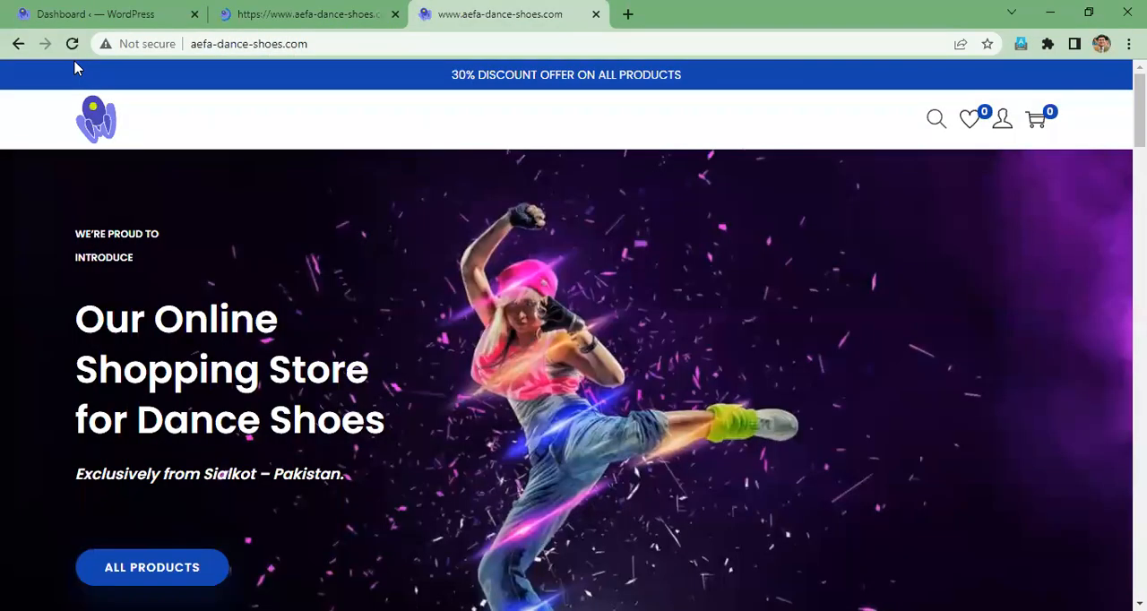
pyautogui.click(336, 12)
pyautogui.click(596, 15)
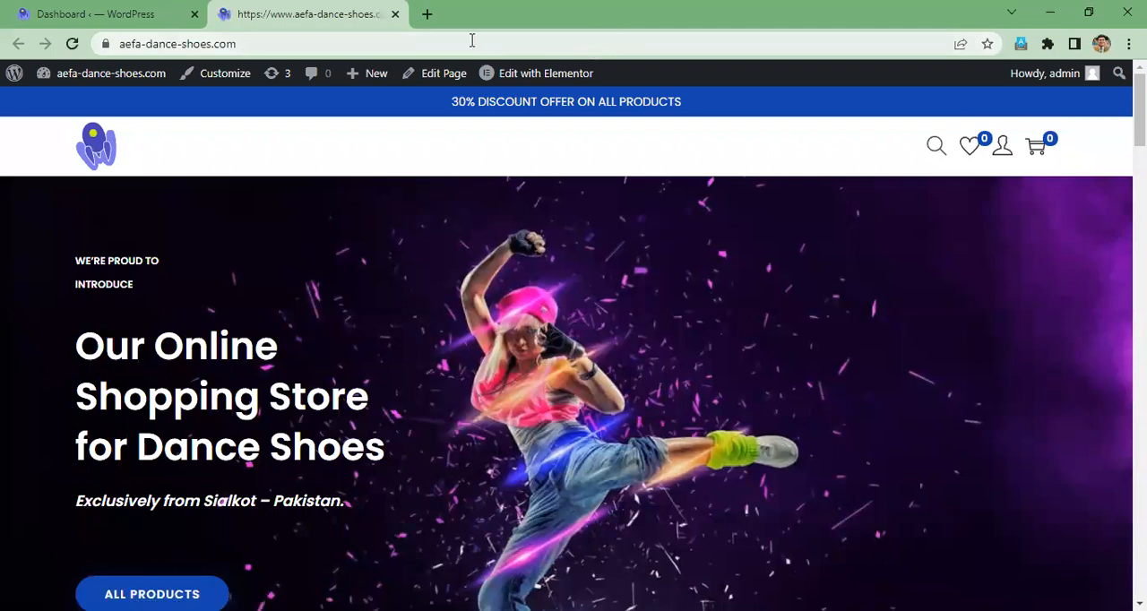
# - Open the storefront's homepage for editing with Elementor
pyautogui.click(126, 15)
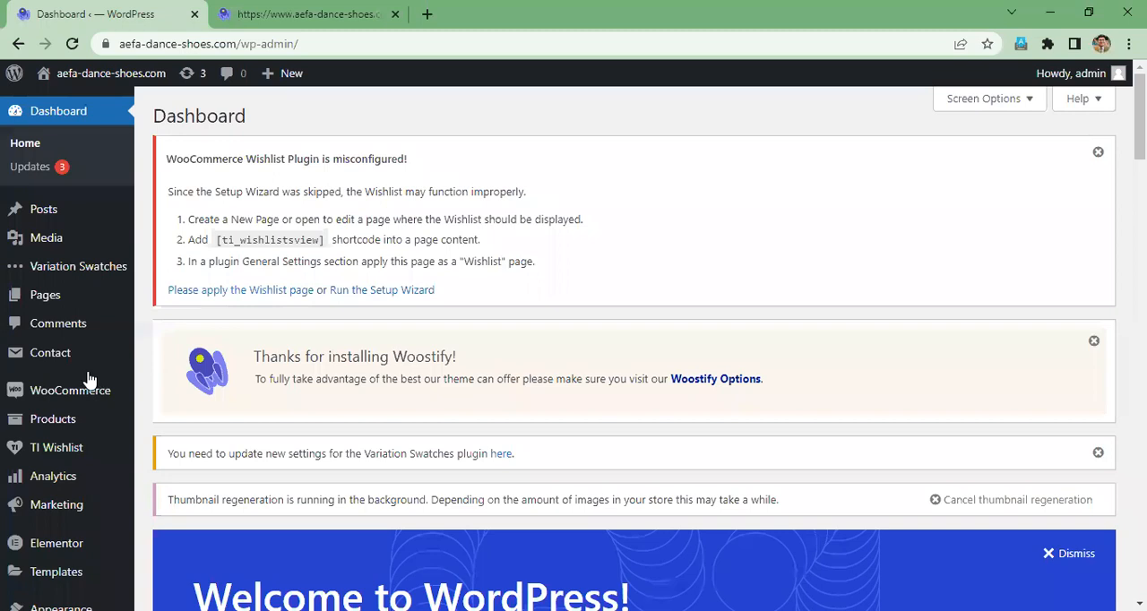
pyautogui.scroll(-1, 202, 115)
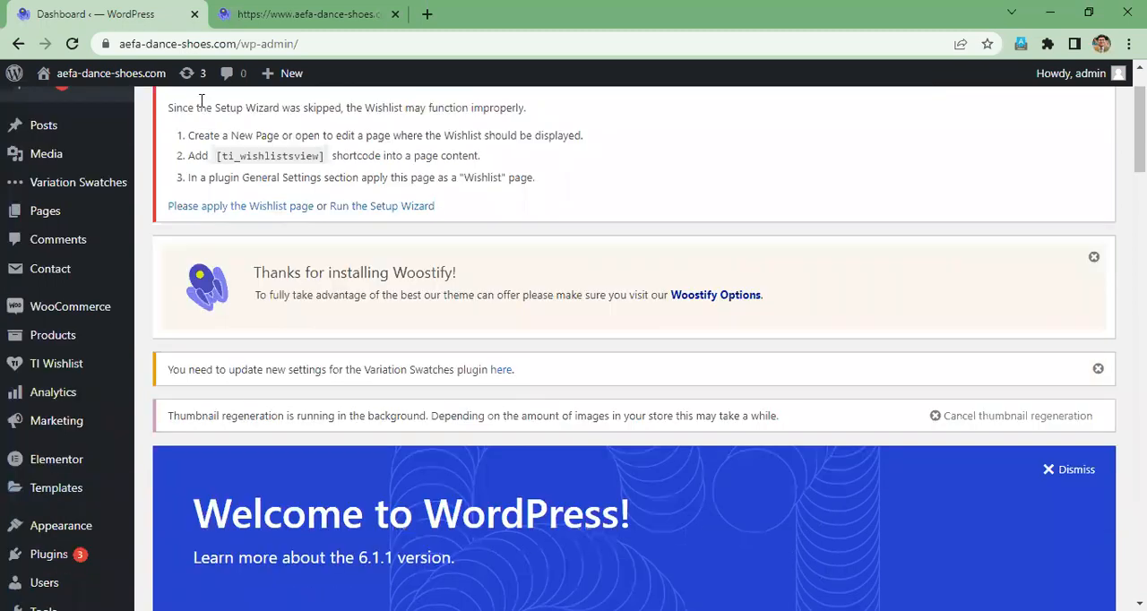
pyautogui.click(302, 14)
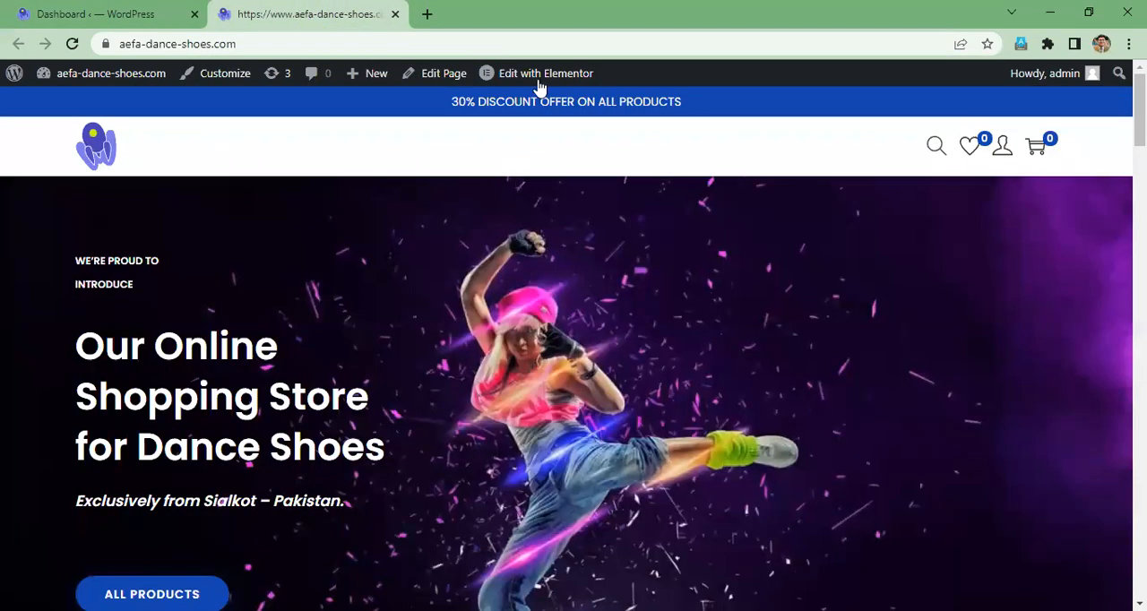
pyautogui.moveTo(541, 83)
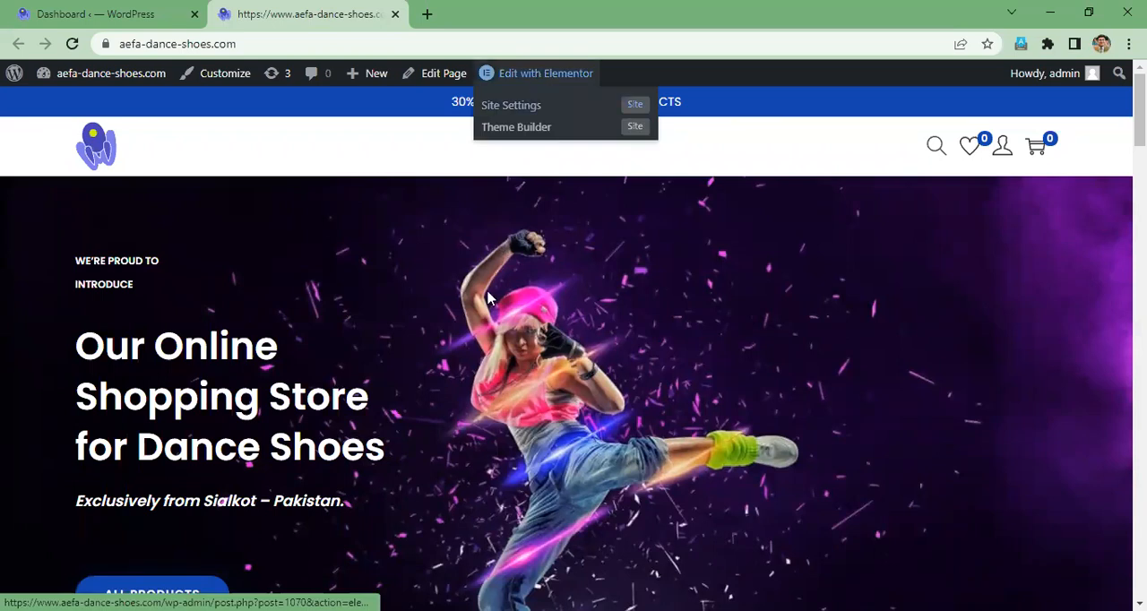
pyautogui.scroll(-3, 489, 298)
pyautogui.scroll(-4, 488, 298)
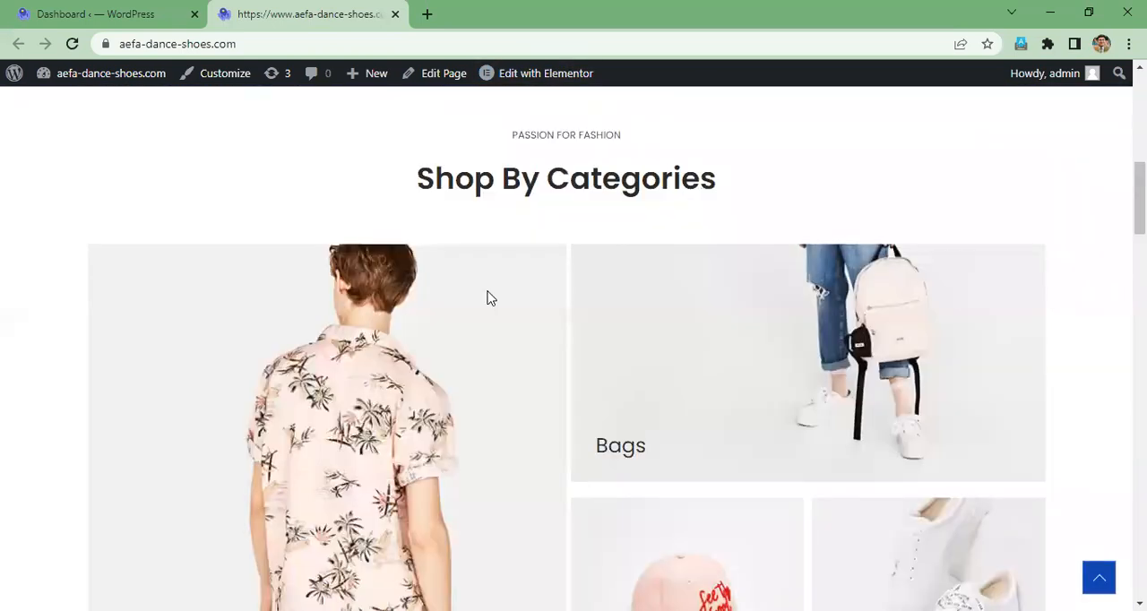
pyautogui.scroll(7, 488, 298)
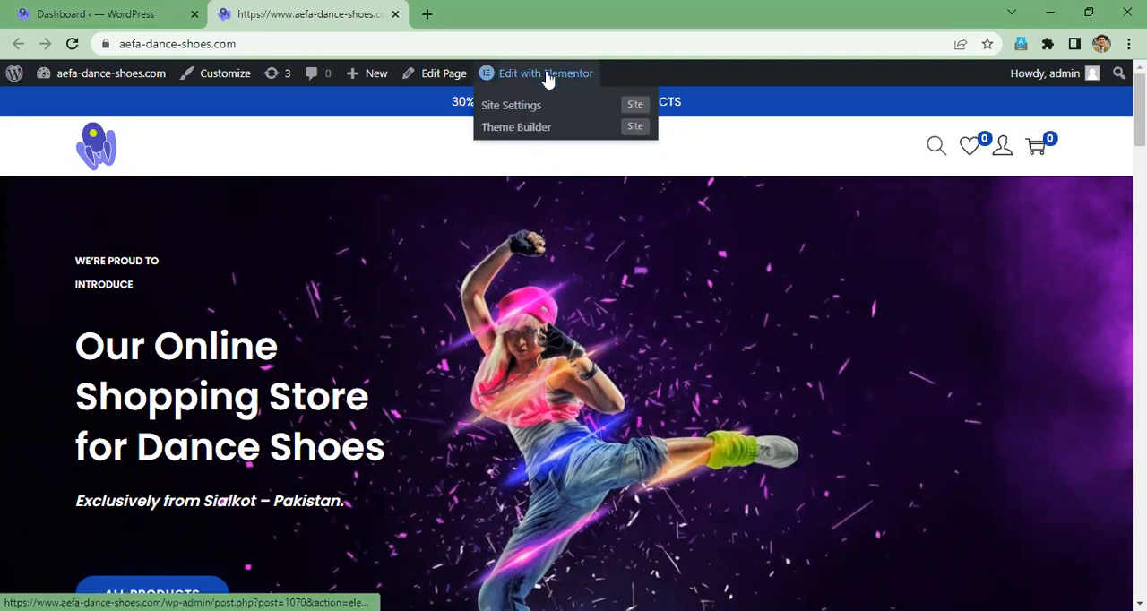
pyautogui.click(543, 77)
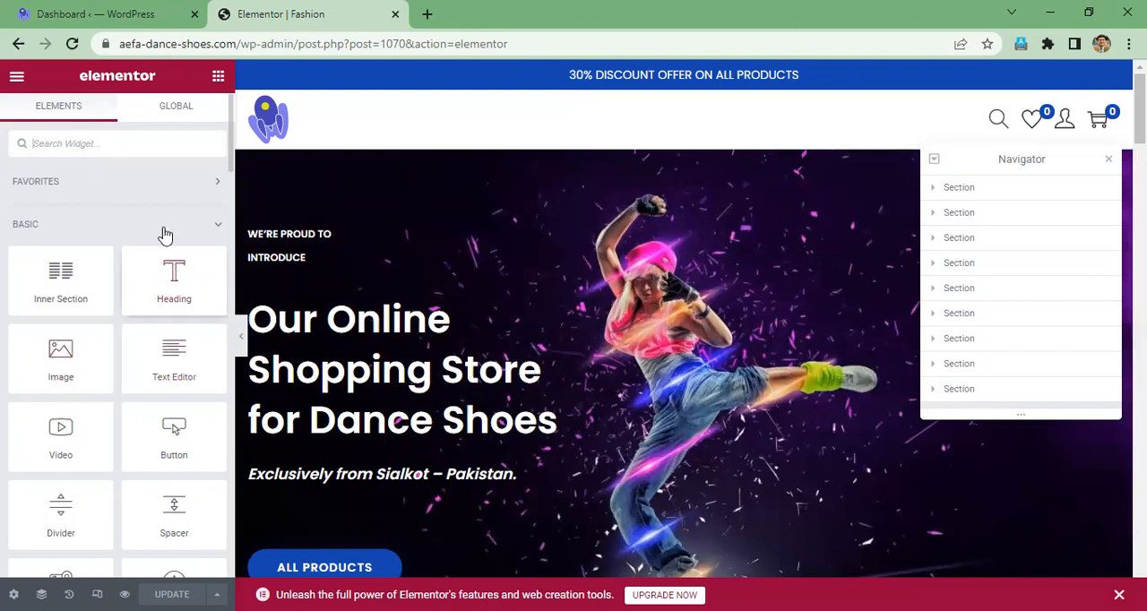
# - Open the theme customizer from the WordPress dashboard, keeping the Elementor editor open in its own tab
pyautogui.click(130, 17)
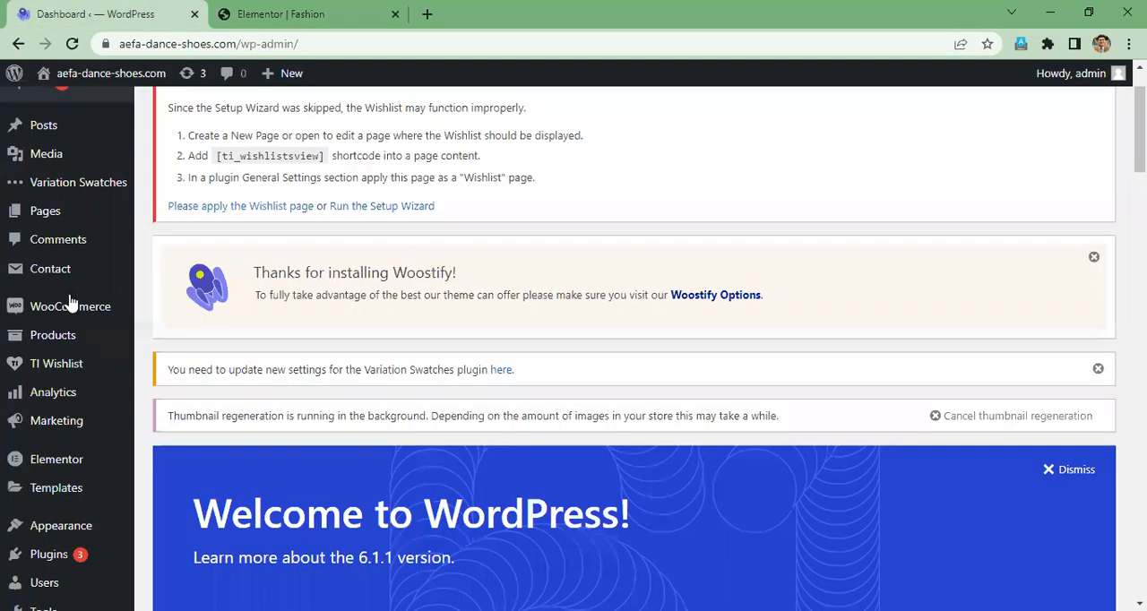
pyautogui.moveTo(70, 303)
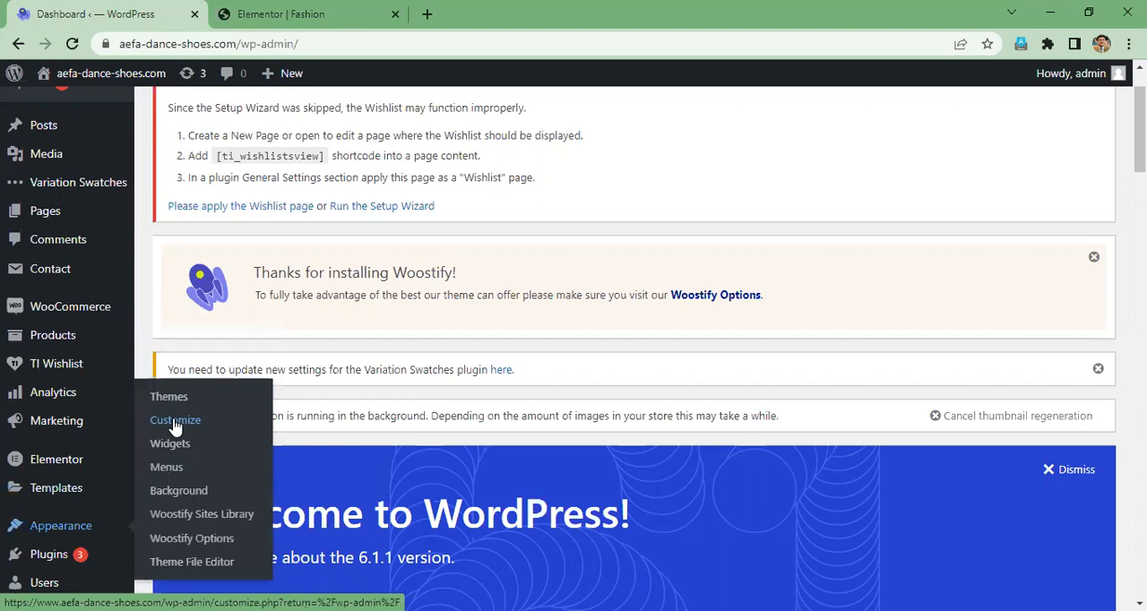
pyautogui.click(175, 428)
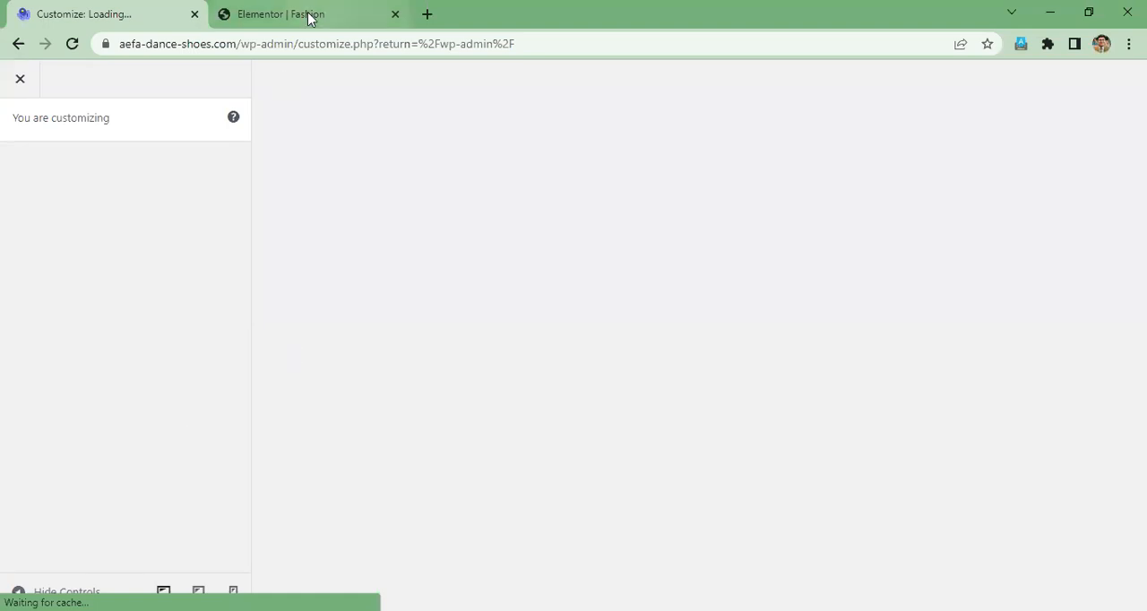
pyautogui.moveTo(309, 16)
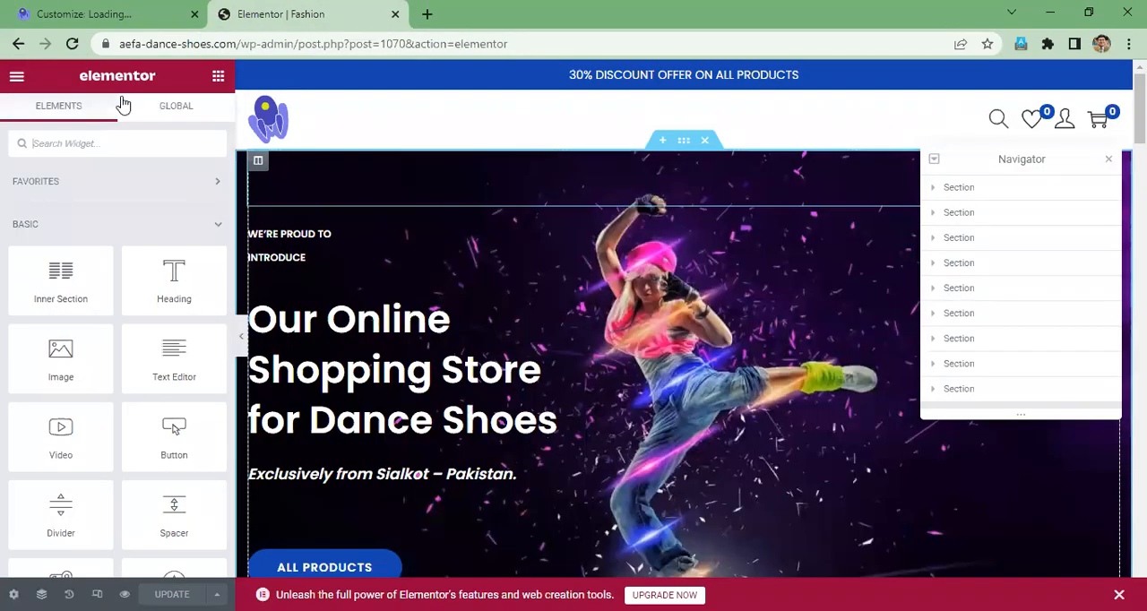
pyautogui.click(106, 13)
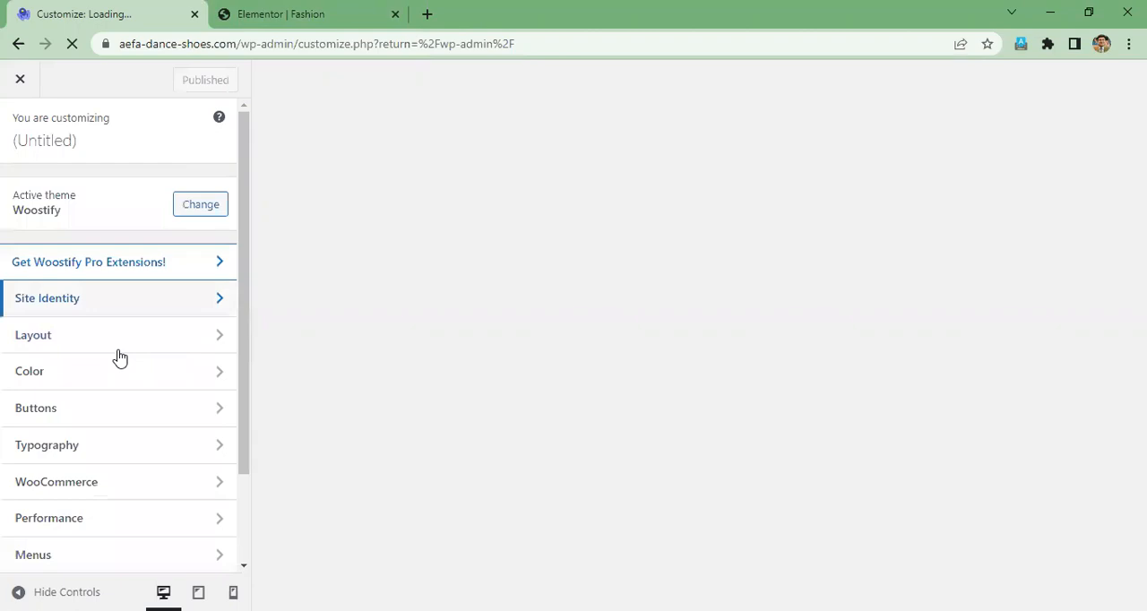
# - Open the Site Identity settings in the customizer and remove the current site logo
pyautogui.click(59, 307)
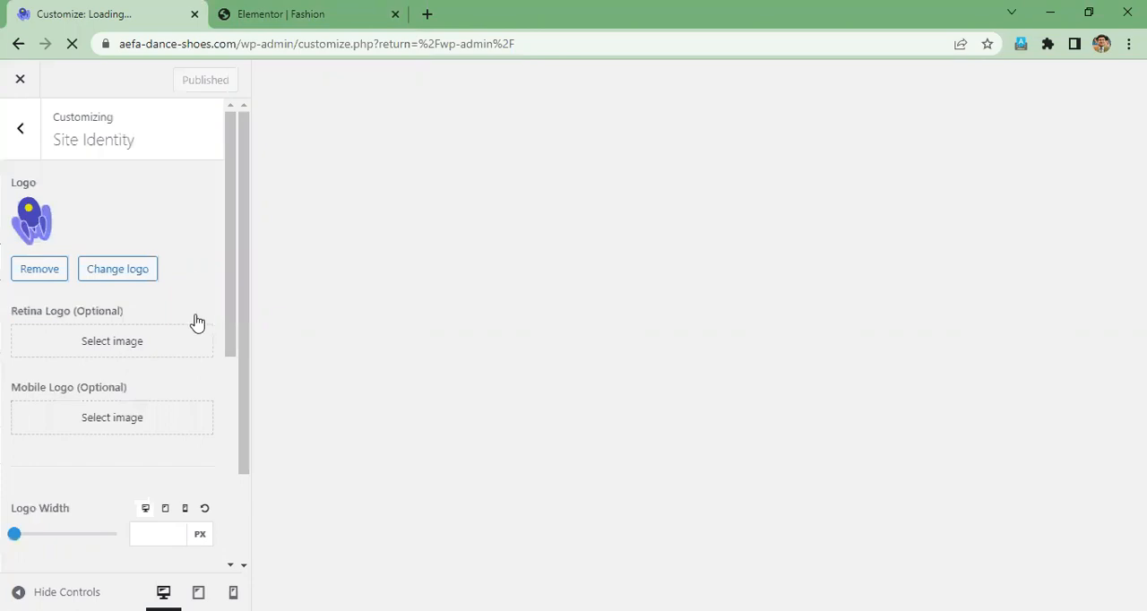
pyautogui.scroll(-3, 197, 323)
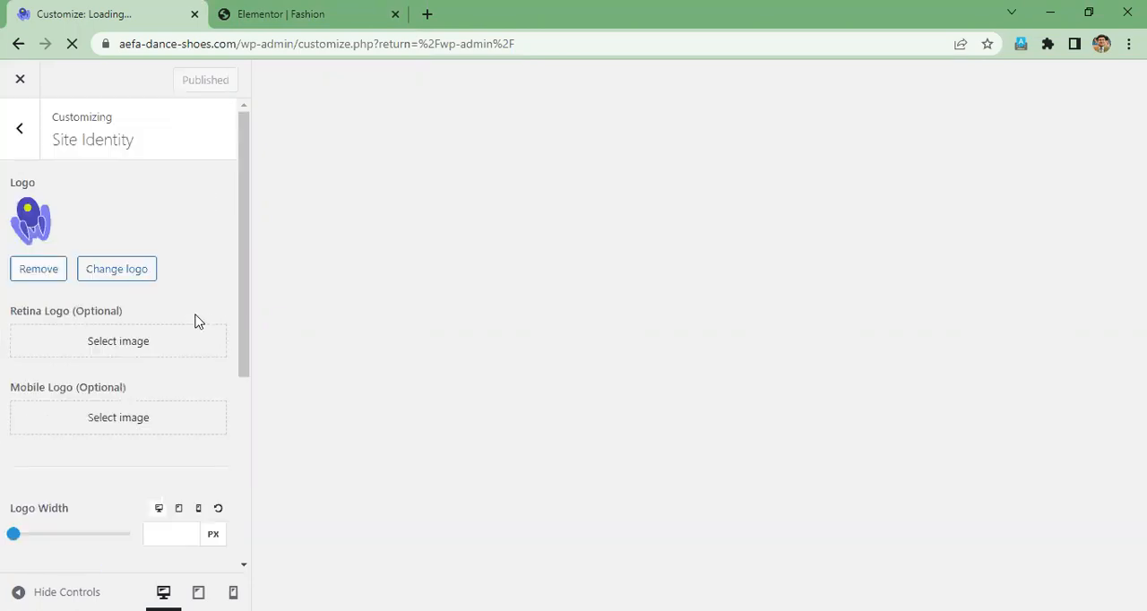
pyautogui.scroll(-4, 197, 322)
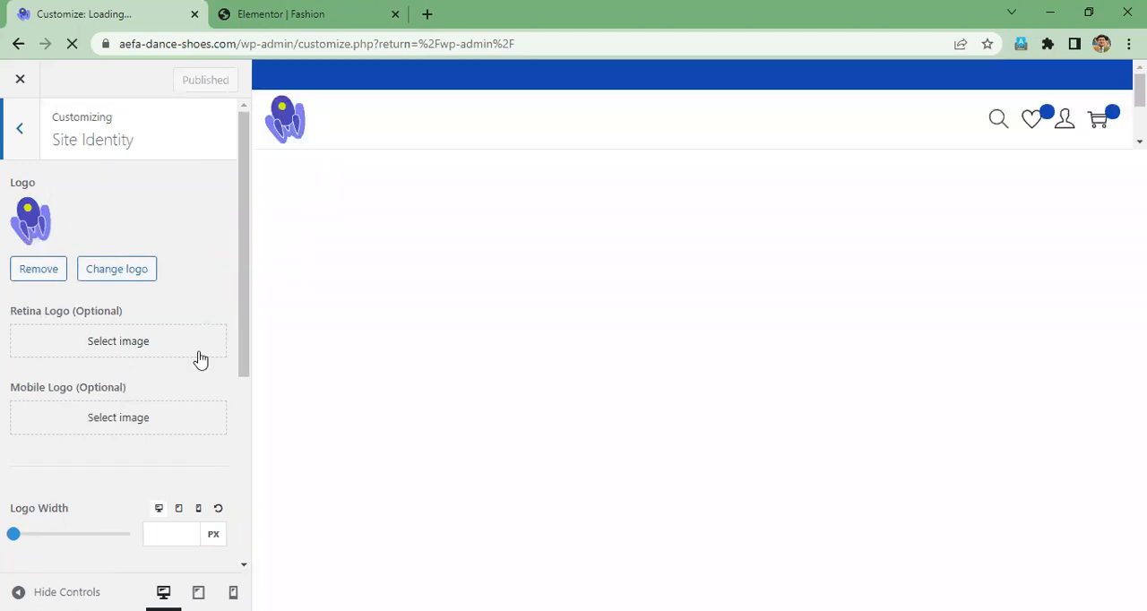
pyautogui.scroll(-2, 200, 359)
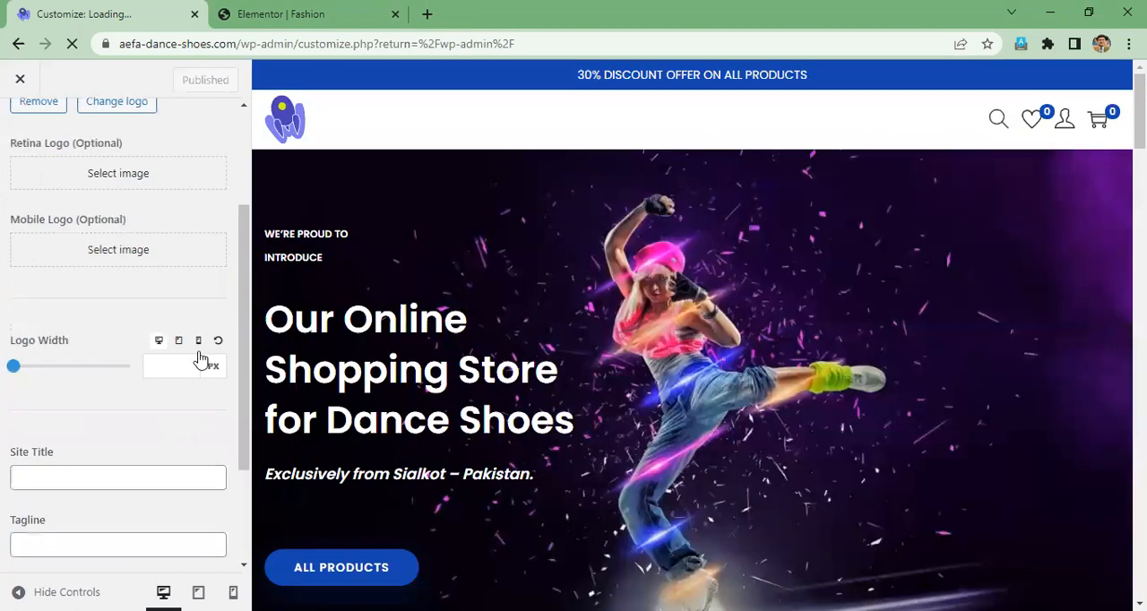
pyautogui.scroll(-2, 201, 359)
pyautogui.scroll(3, 201, 360)
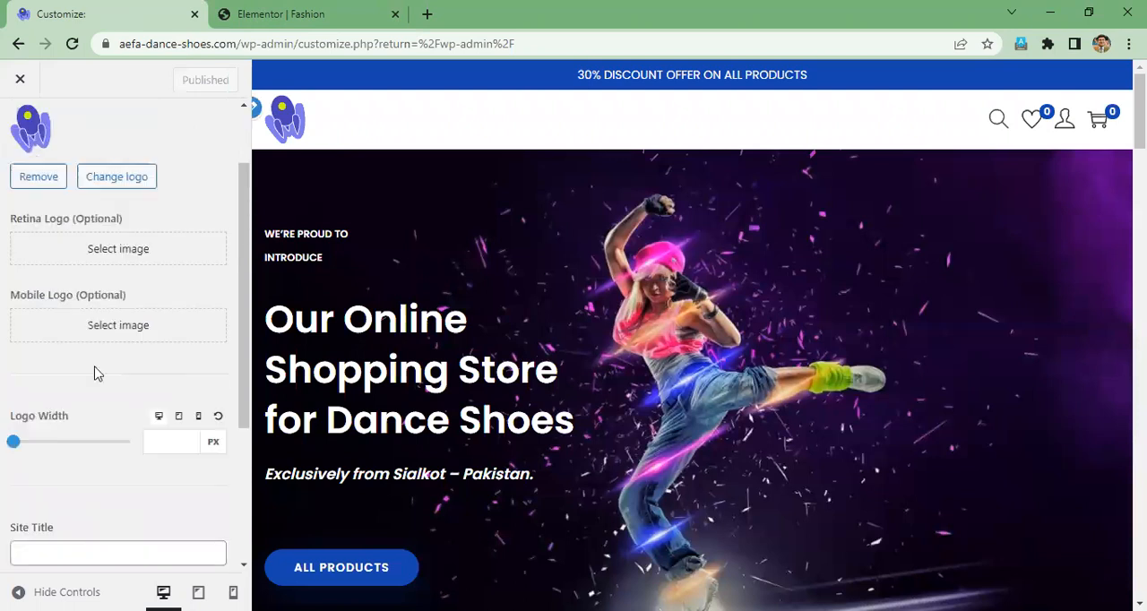
pyautogui.scroll(1, 81, 358)
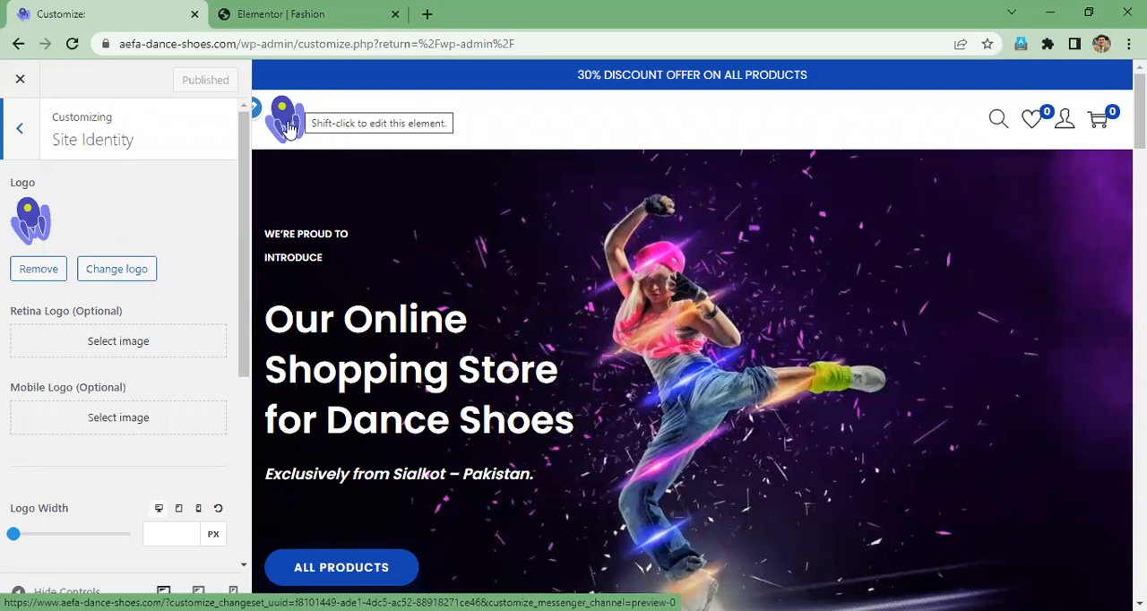
pyautogui.click(39, 270)
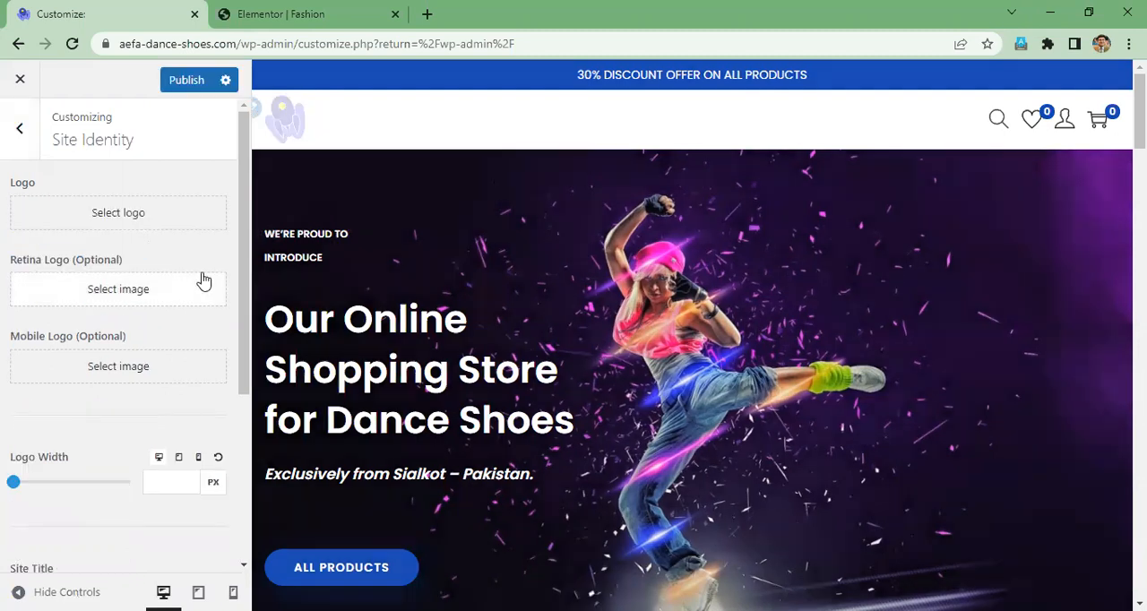
# - Set the site title to "AEFA Dance Shoes"
pyautogui.scroll(-1, 205, 281)
pyautogui.click(67, 425)
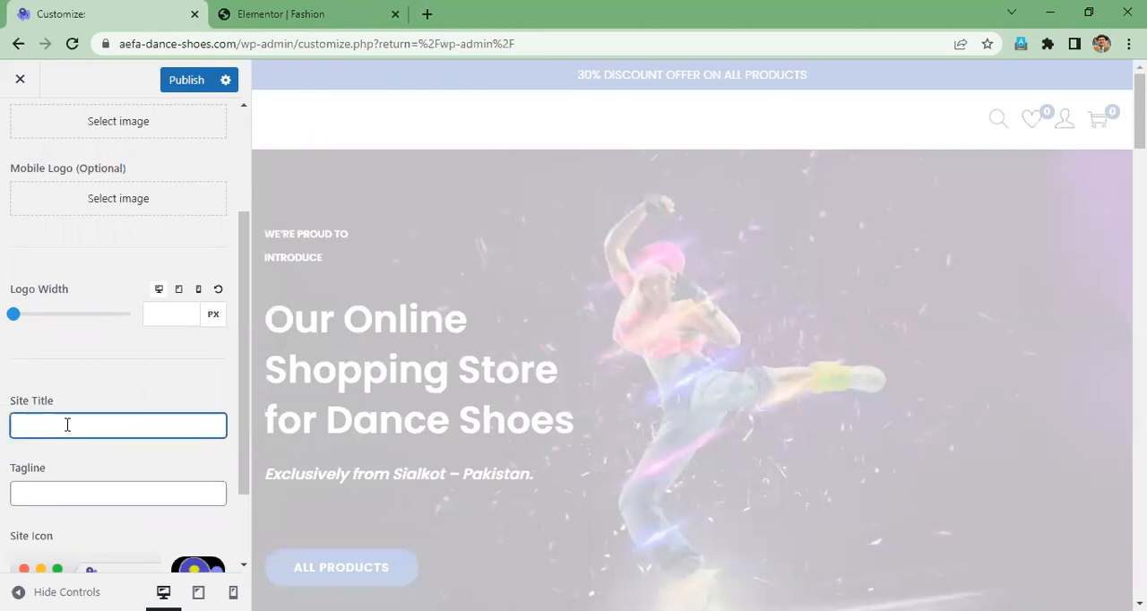
pyautogui.write('AEFA D')
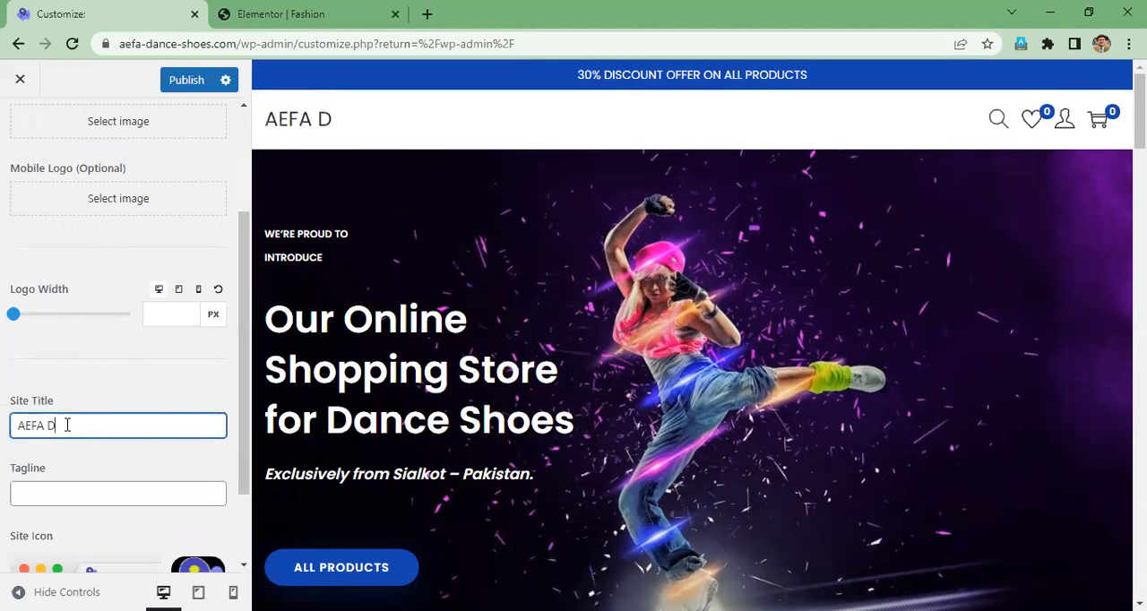
pyautogui.write('ance Shoes')
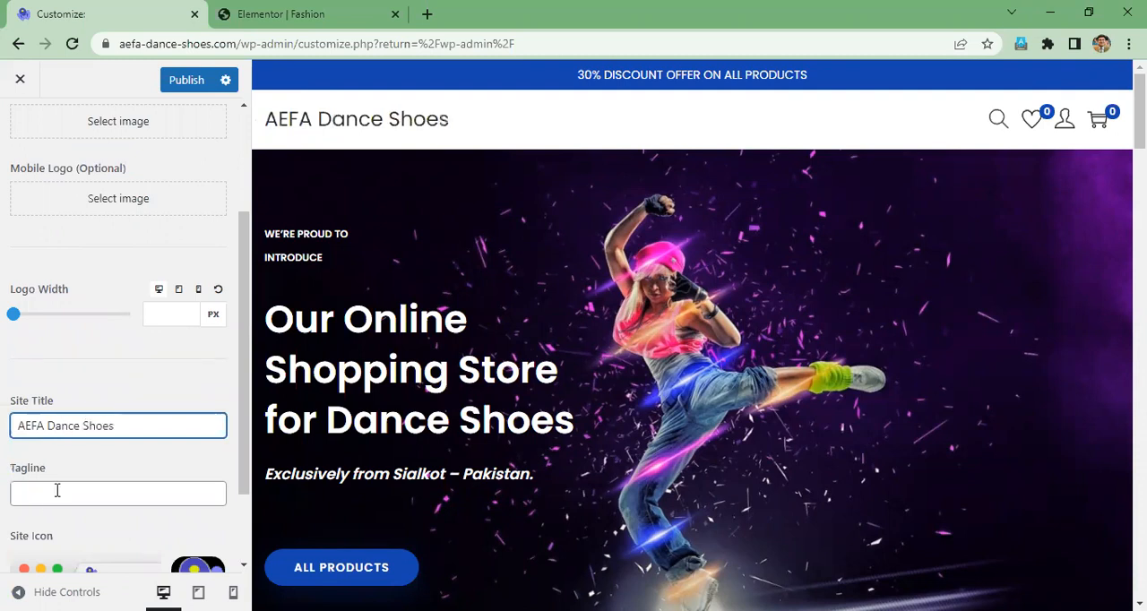
# - Enter "An online shop" as the site's tagline
pyautogui.click(56, 491)
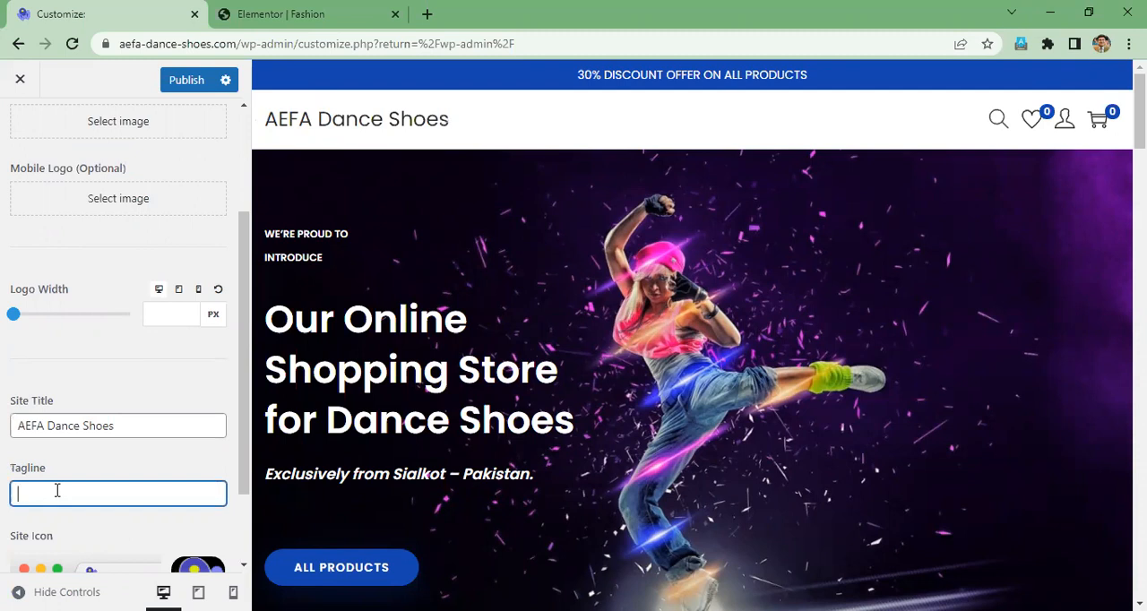
pyautogui.write('An online shop')
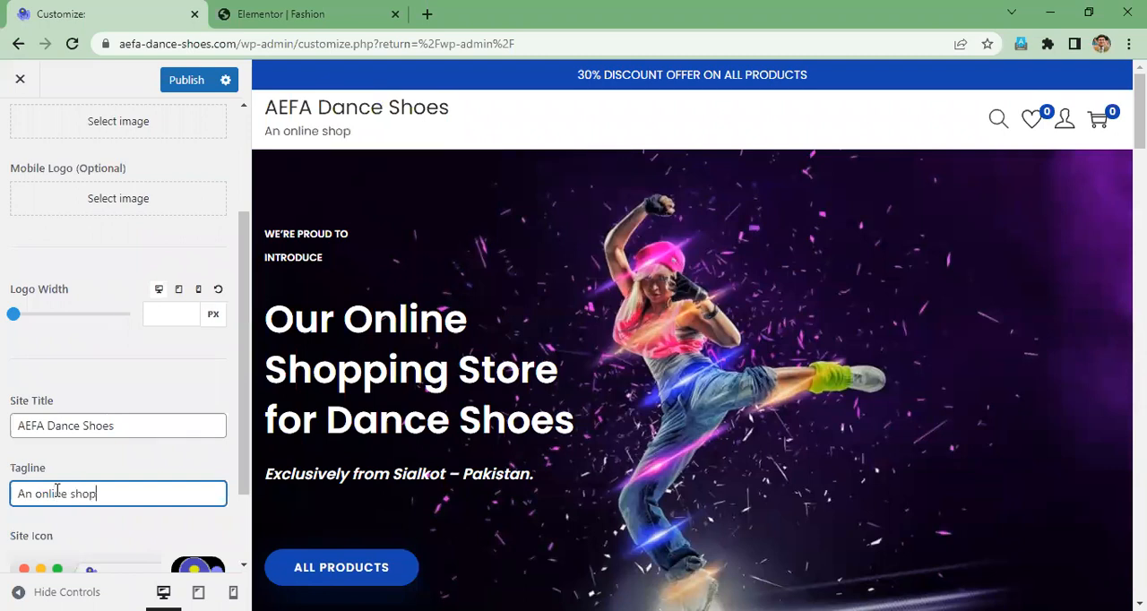
pyautogui.write('ping store for dance shoes')
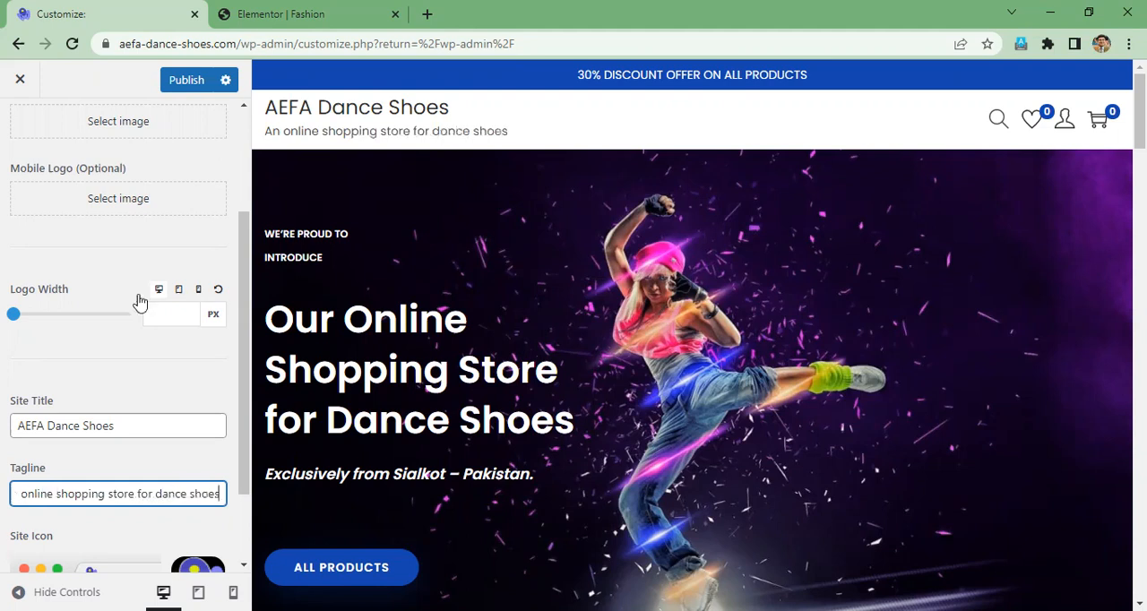
pyautogui.scroll(-2, 176, 384)
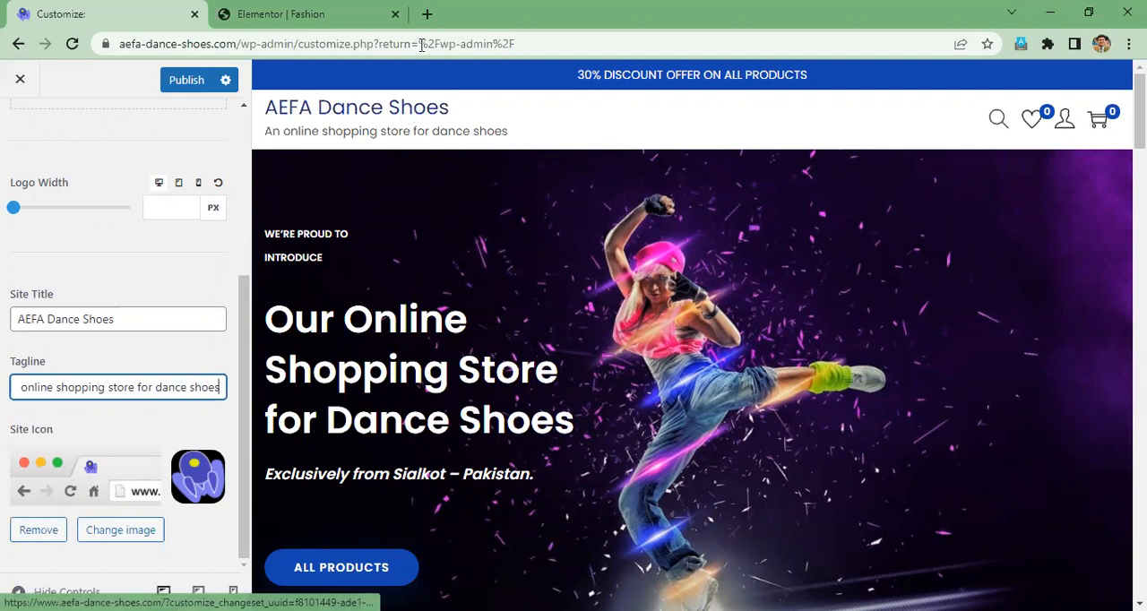
pyautogui.hotkey('ctrl', 't')
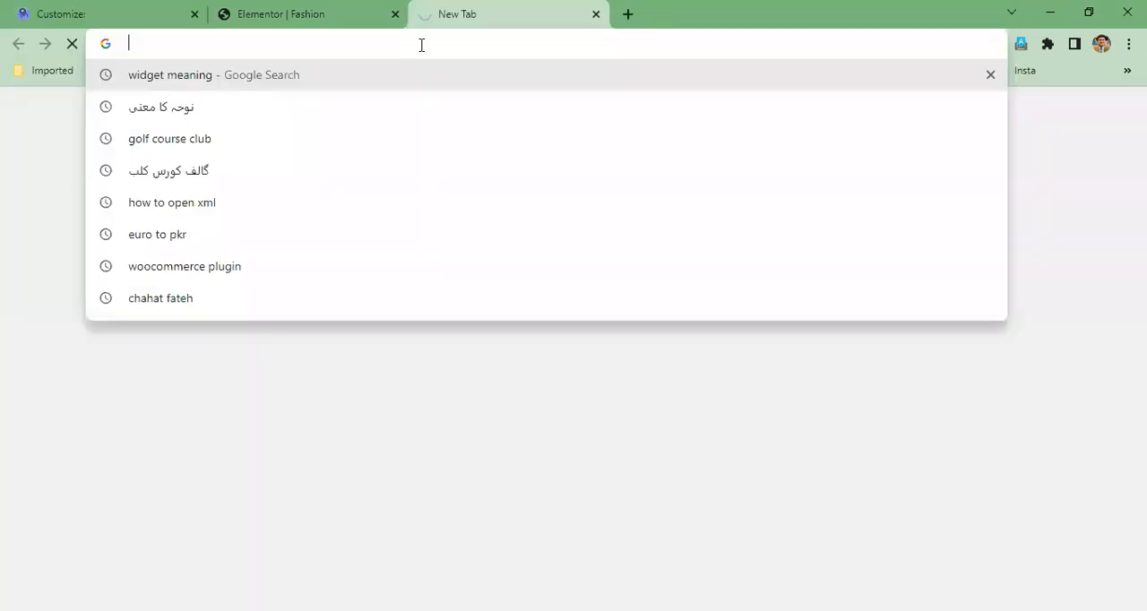
pyautogui.write('w')
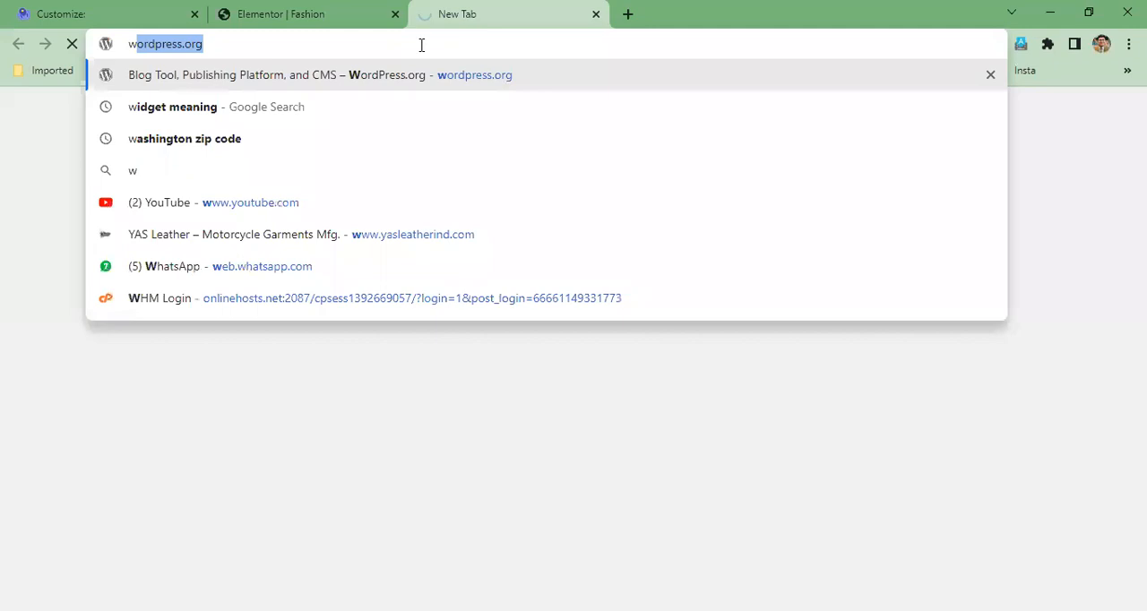
pyautogui.write('ww.ae')
pyautogui.press('Return')
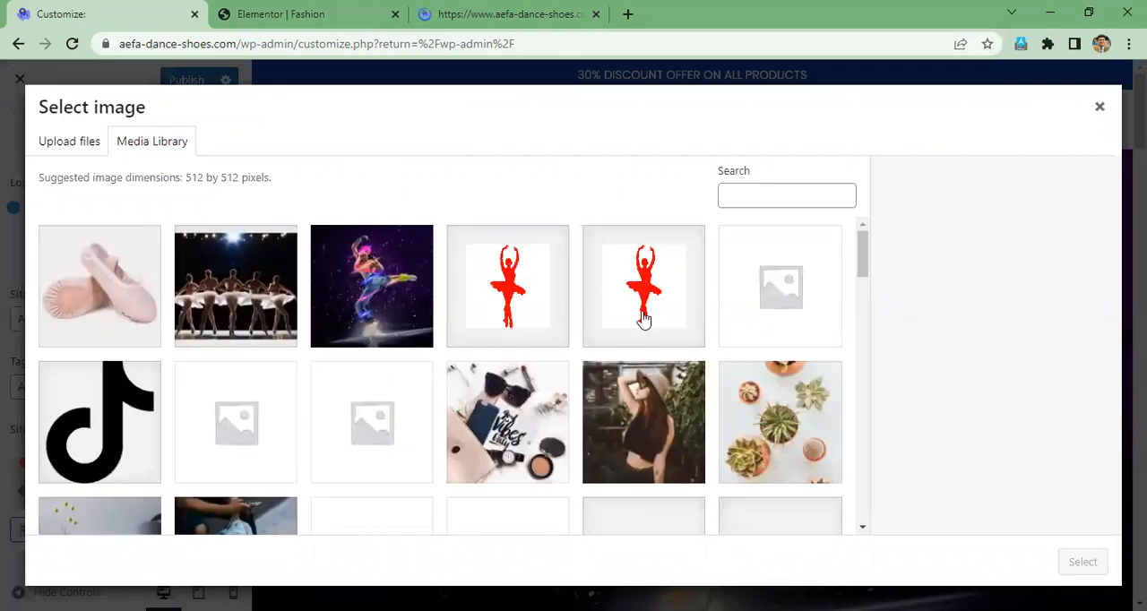
# - Change the site icon to the red ballerina image from the media library, without cropping it
pyautogui.scroll(-5, 644, 319)
pyautogui.scroll(8, 56, 264)
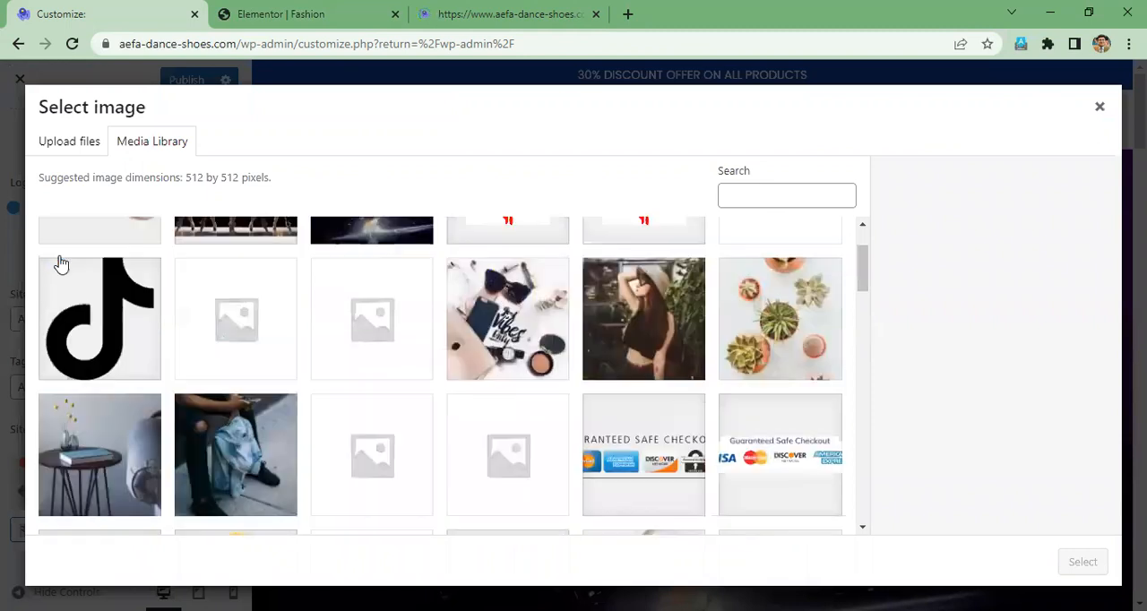
pyautogui.click(72, 146)
pyautogui.press('Tab')
pyautogui.moveTo(863, 256); pyautogui.dragTo(768, 295)
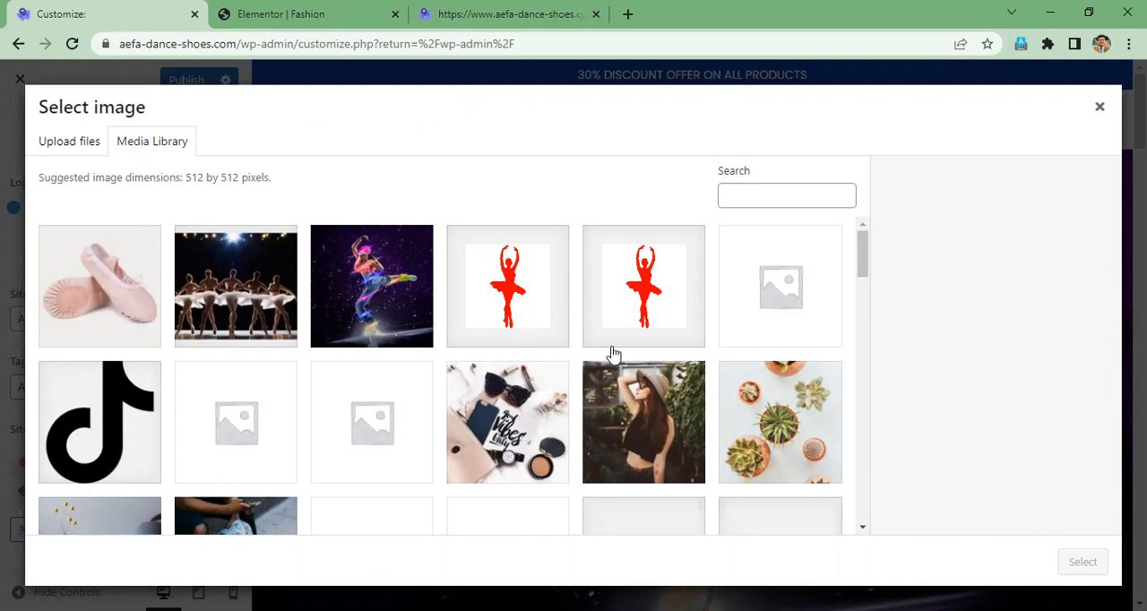
pyautogui.click(642, 290)
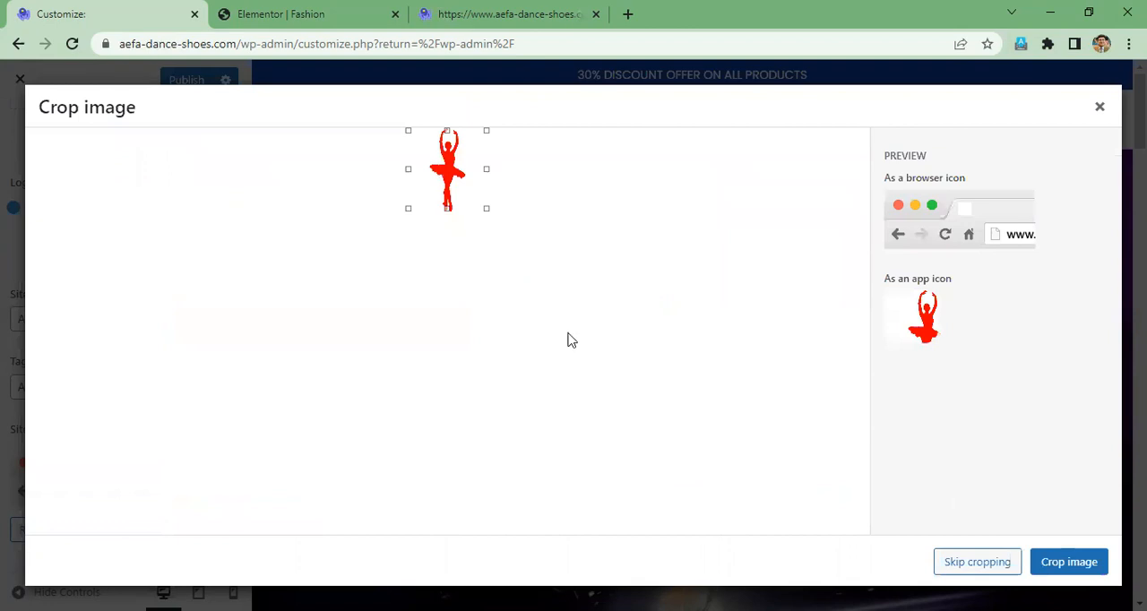
pyautogui.click(986, 567)
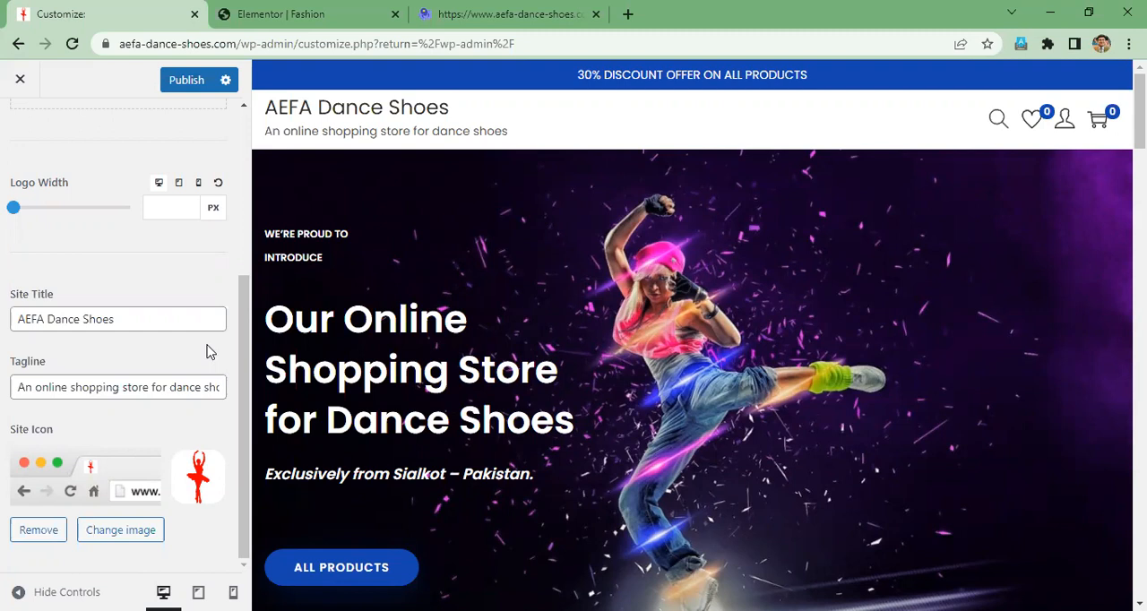
# - Preview the store's home page at tablet size and look through its sections
pyautogui.scroll(1, 206, 352)
pyautogui.scroll(3, 206, 351)
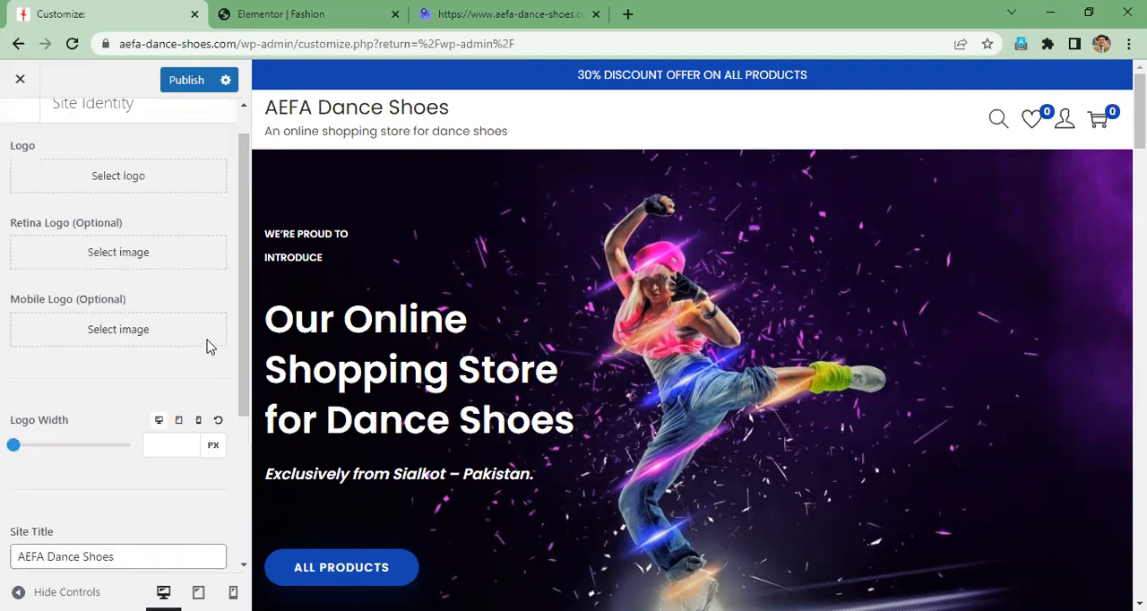
pyautogui.scroll(-4, 208, 349)
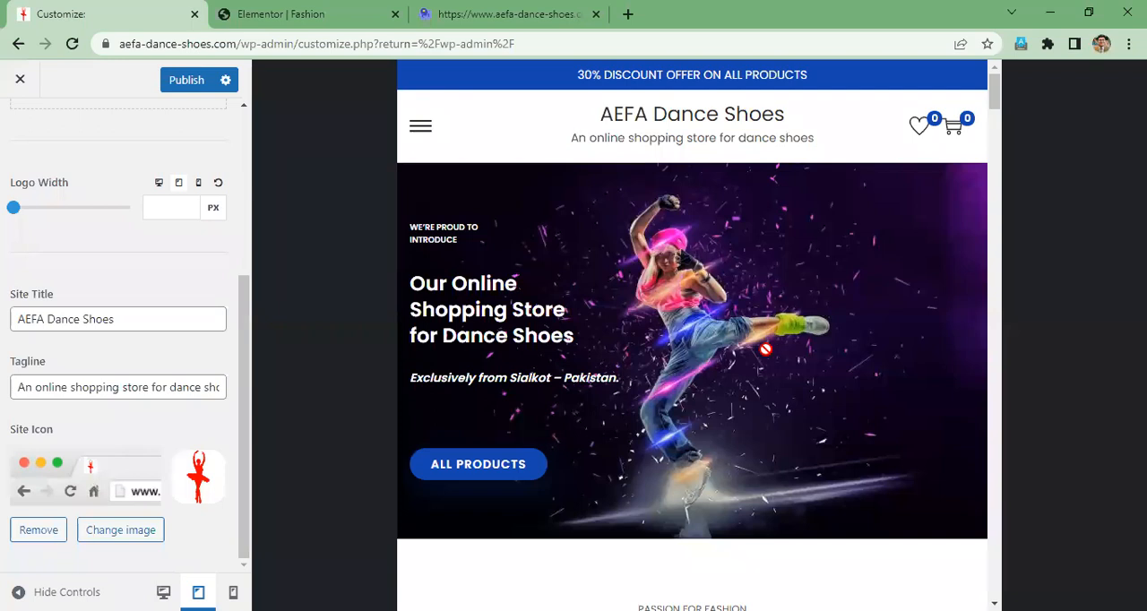
pyautogui.scroll(-5, 765, 349)
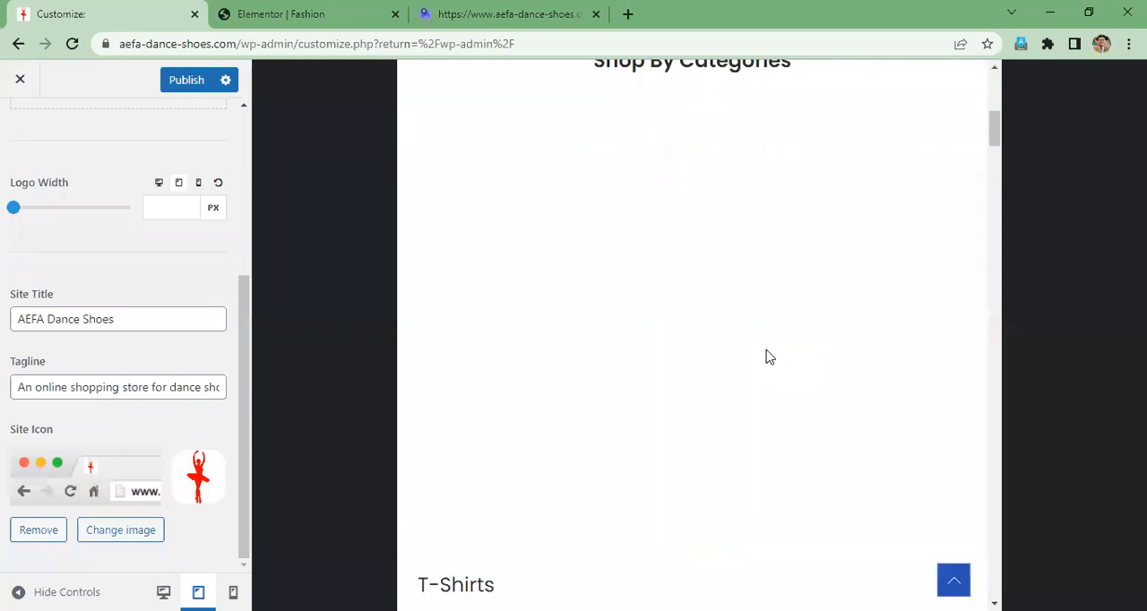
pyautogui.scroll(-10, 766, 357)
pyautogui.scroll(-2, 995, 309)
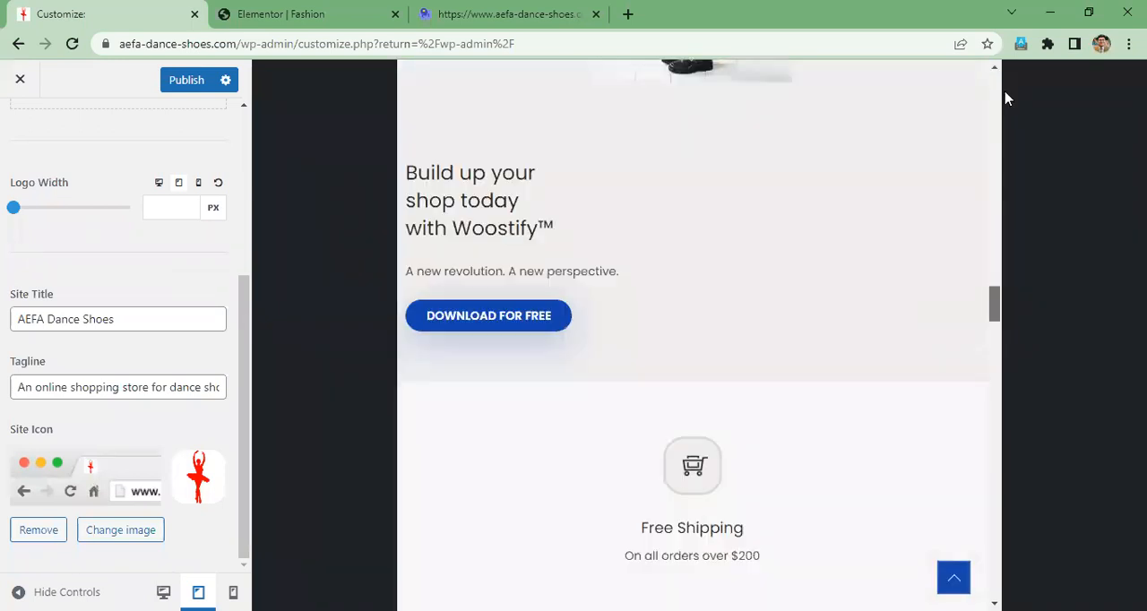
pyautogui.moveTo(1006, 99); pyautogui.dragTo(1005, 87)
# - Examine the home page's header, banner and product sections at mobile size, and return to the desktop preview
pyautogui.click(233, 593)
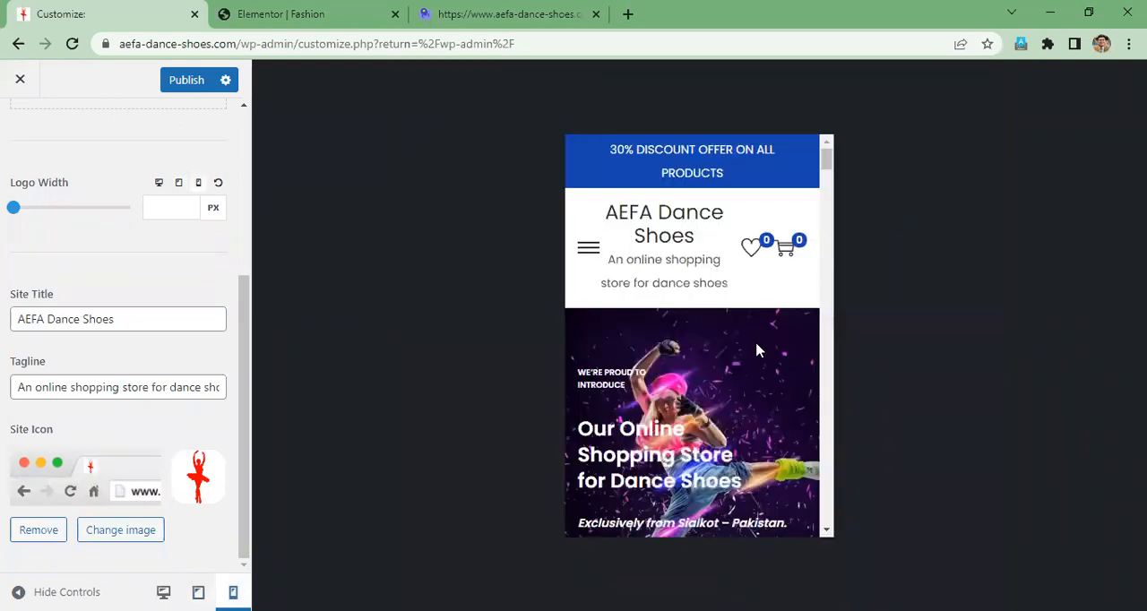
pyautogui.scroll(-1, 756, 350)
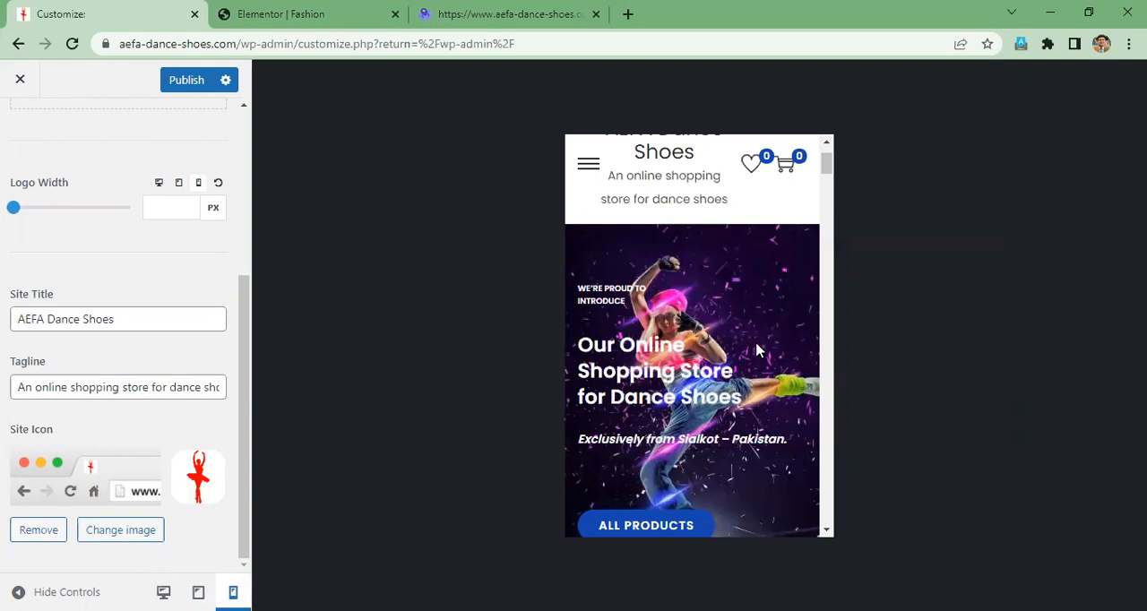
pyautogui.scroll(-5, 756, 350)
pyautogui.scroll(-6, 756, 351)
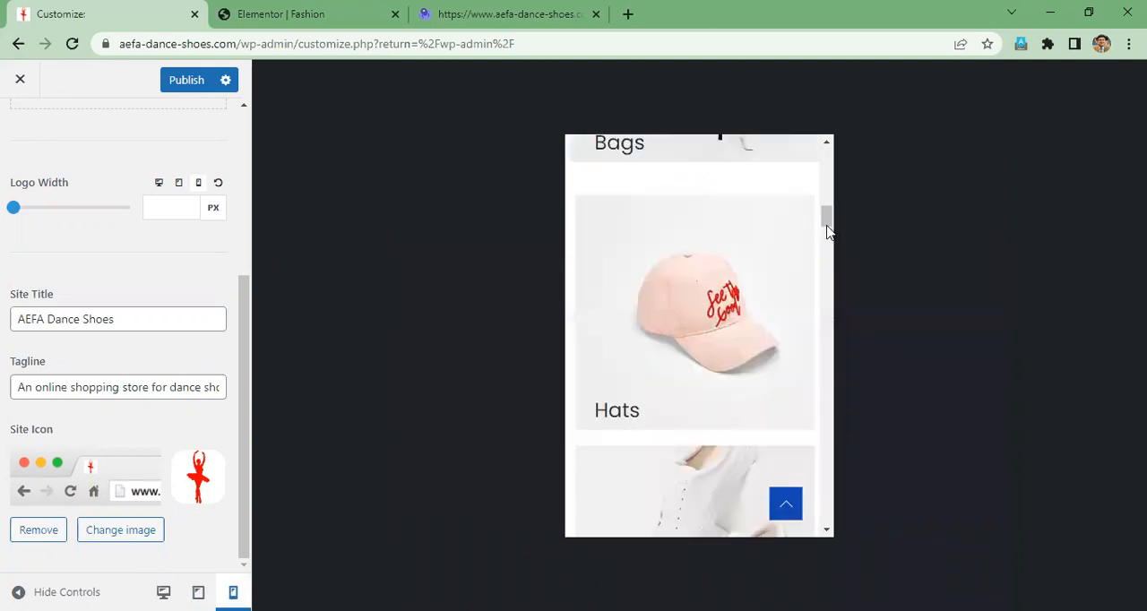
pyautogui.scroll(-2, 832, 294)
pyautogui.scroll(-5, 825, 520)
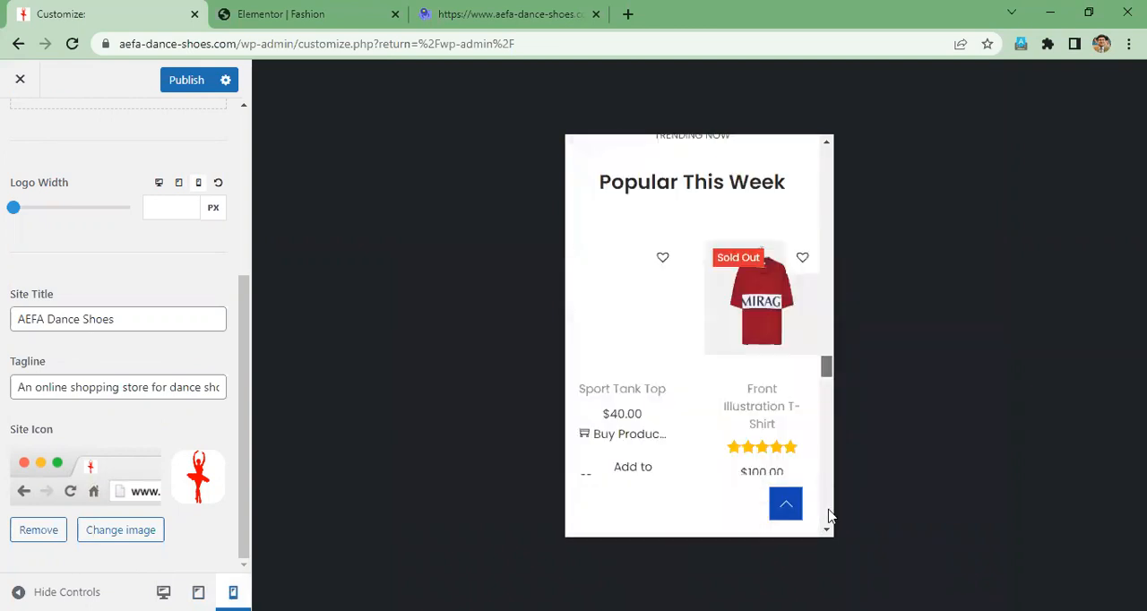
pyautogui.scroll(-5, 825, 520)
pyautogui.moveTo(826, 159); pyautogui.dragTo(827, 159)
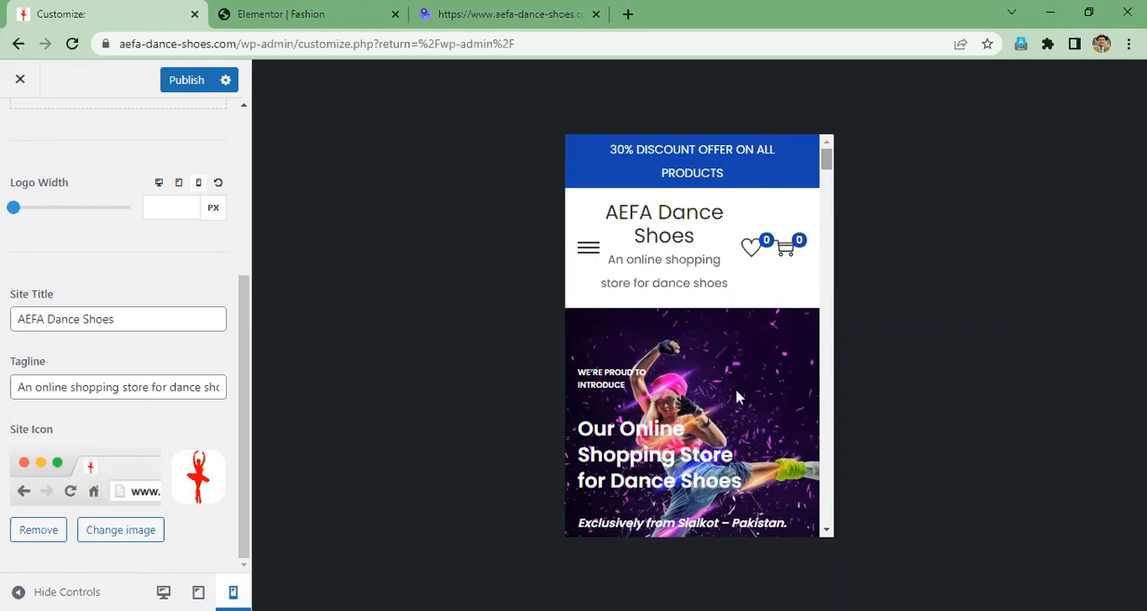
pyautogui.scroll(-2, 737, 391)
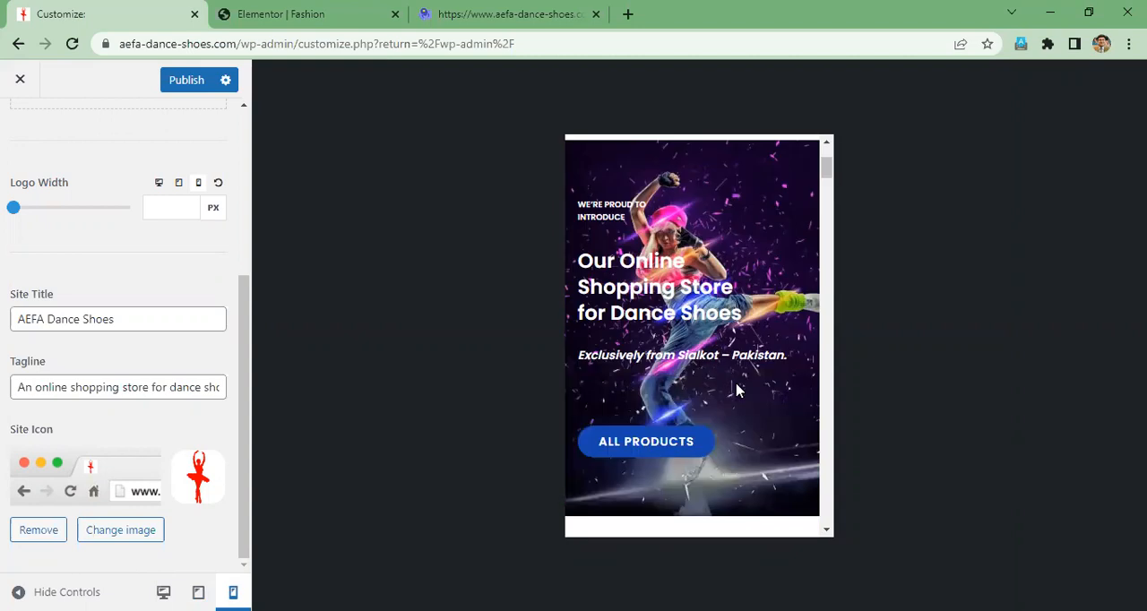
pyautogui.scroll(-1, 737, 391)
pyautogui.scroll(2, 736, 382)
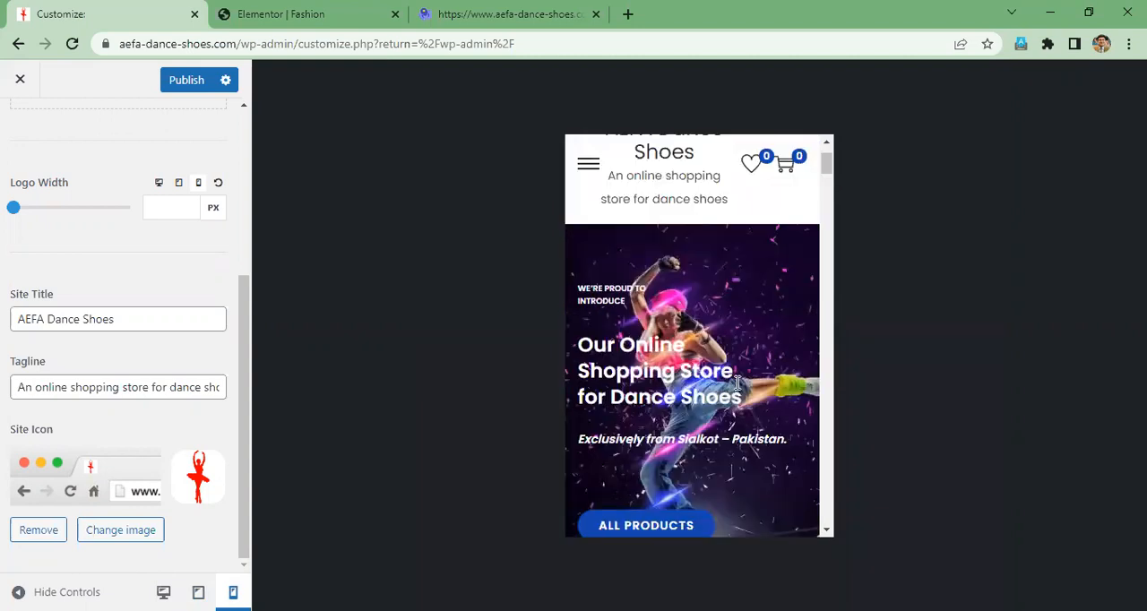
pyautogui.scroll(1, 737, 386)
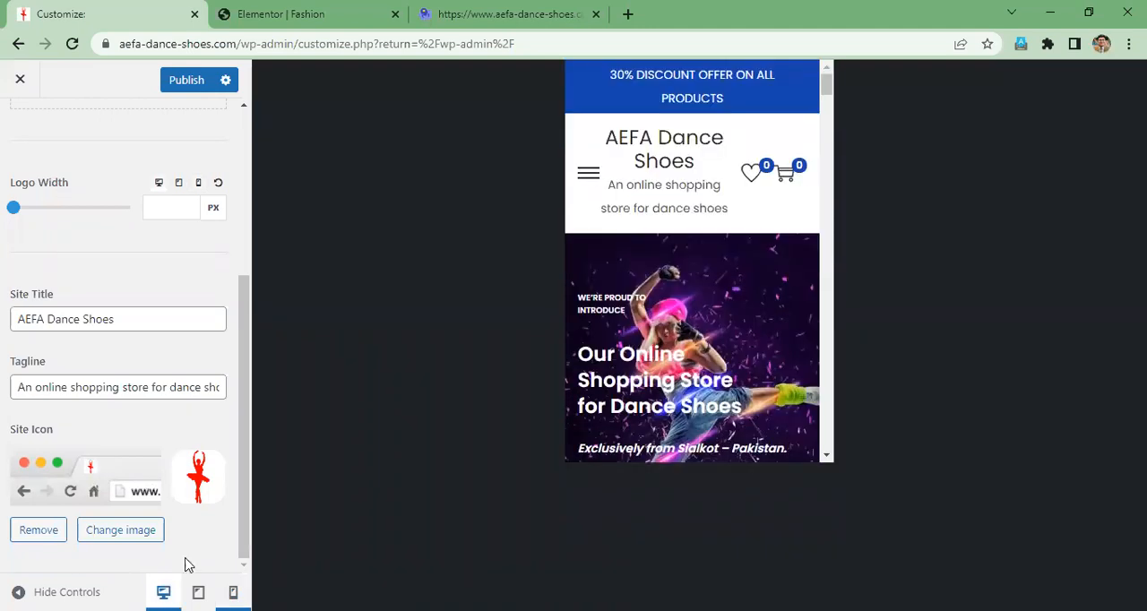
pyautogui.click(163, 592)
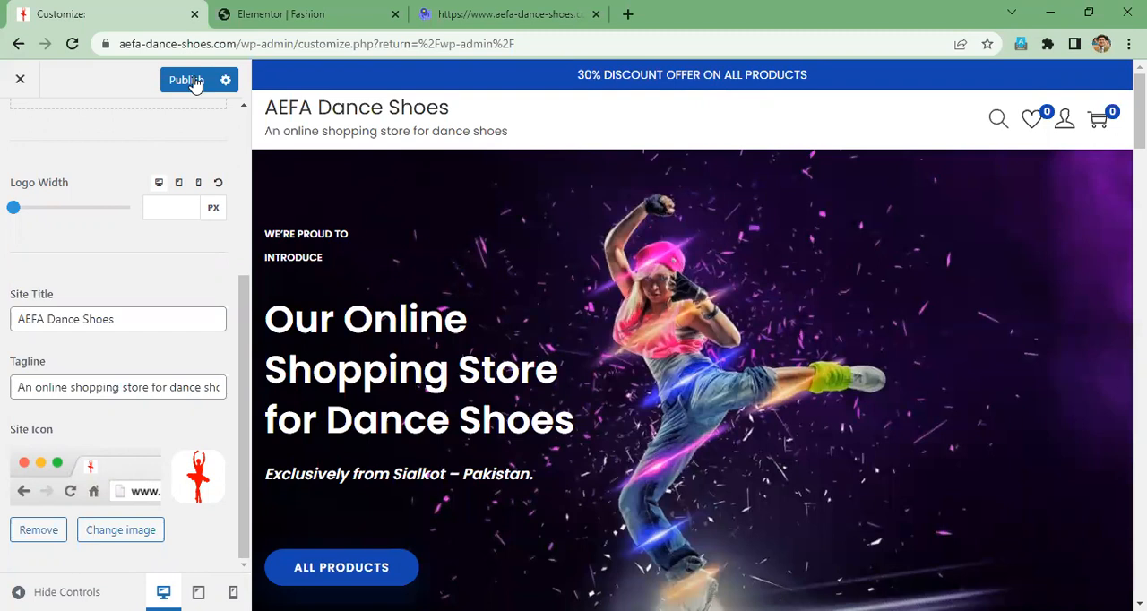
# - Publish the site identity changes and reload the live store page to check them
pyautogui.click(192, 82)
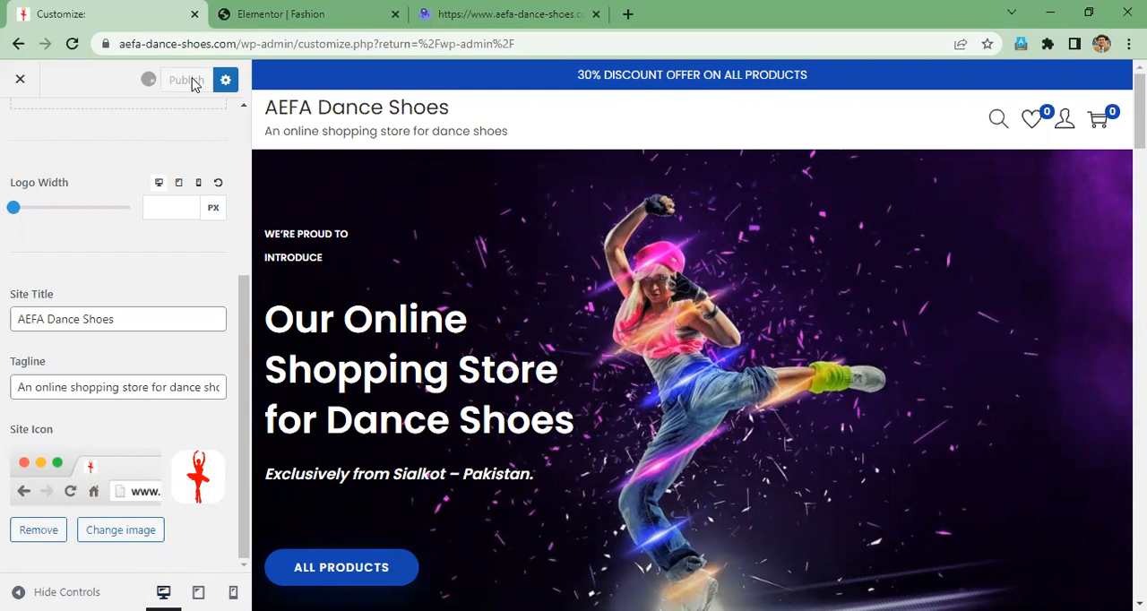
pyautogui.click(499, 12)
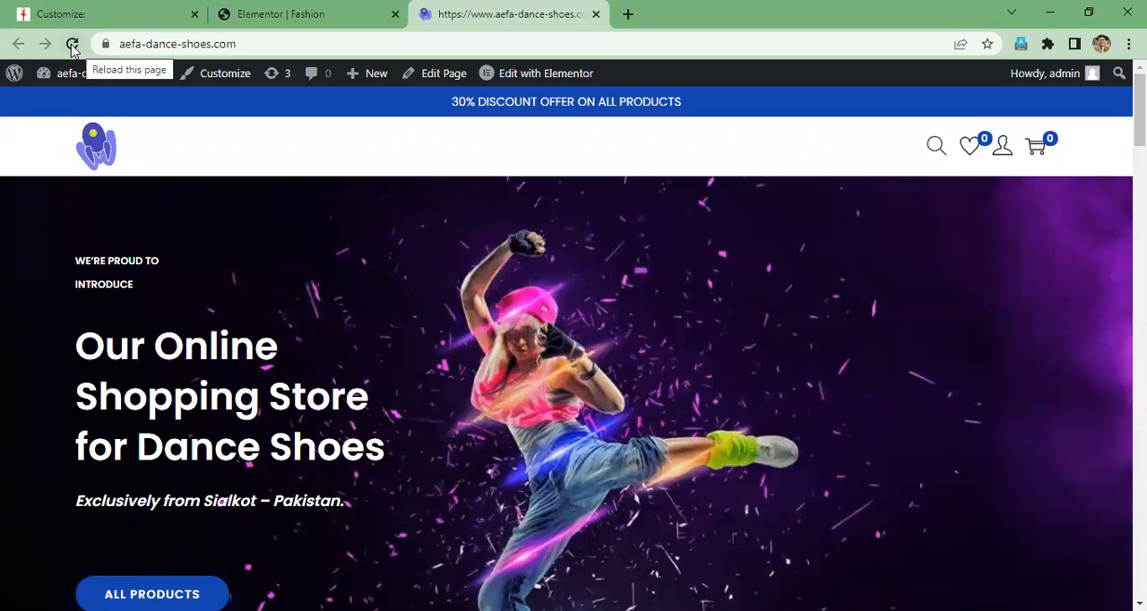
pyautogui.click(72, 44)
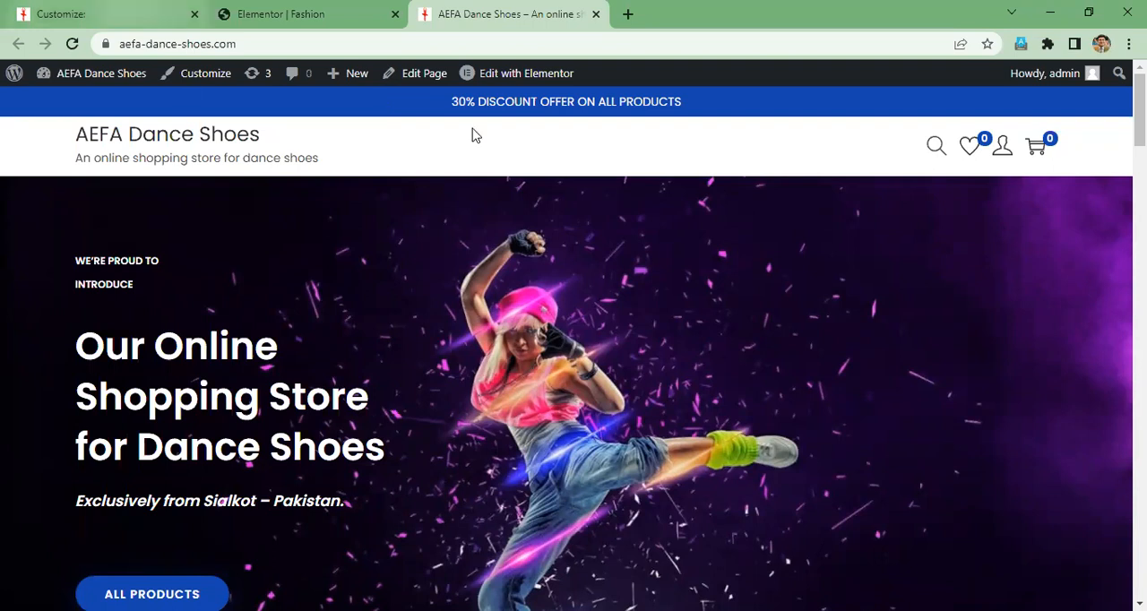
# - Return to the customizer and examine the Site Container settings in the Layout section
pyautogui.click(113, 16)
pyautogui.scroll(3, 31, 253)
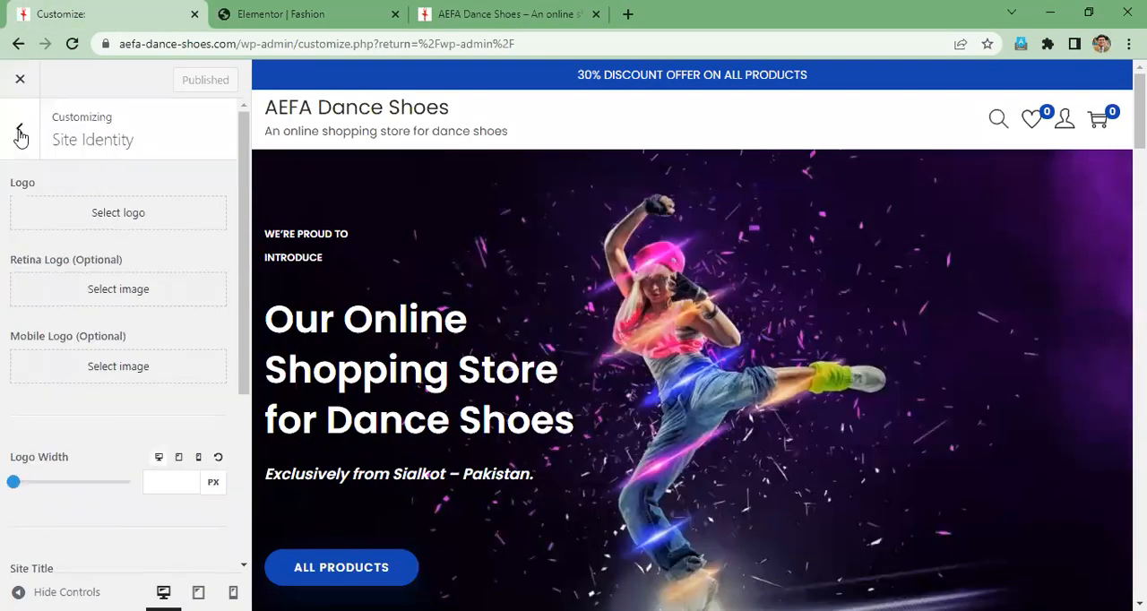
pyautogui.click(19, 129)
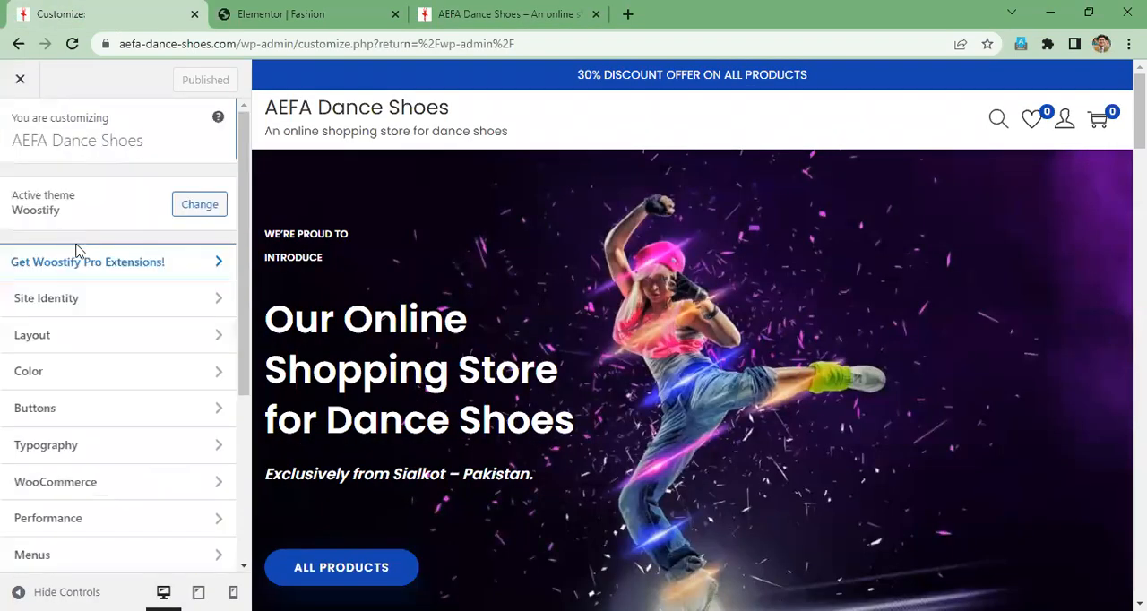
pyautogui.click(90, 338)
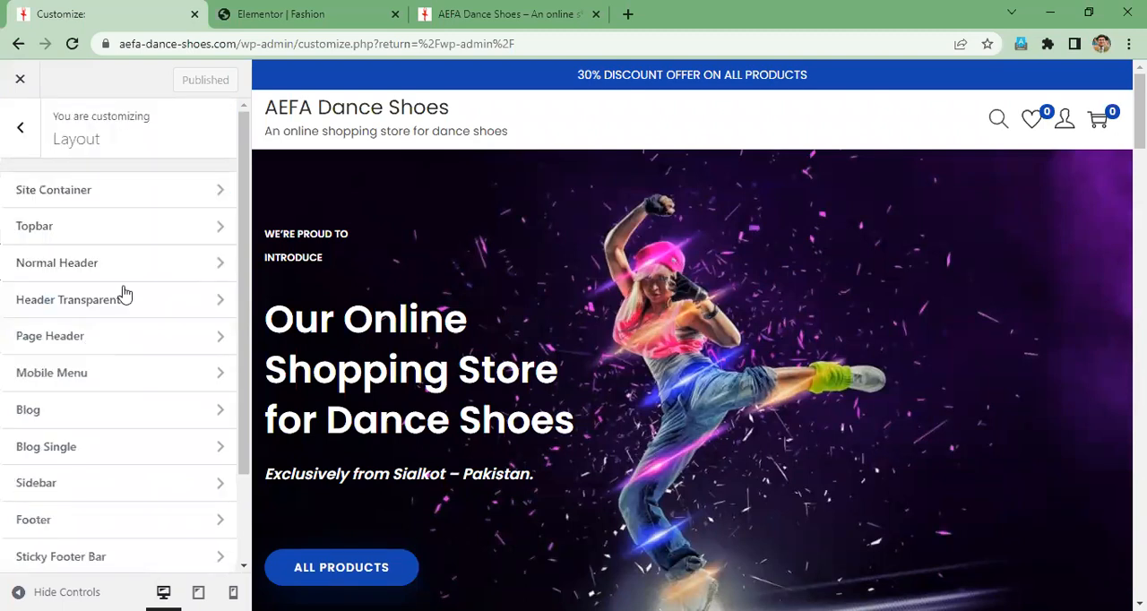
pyautogui.click(132, 191)
pyautogui.scroll(-4, 190, 331)
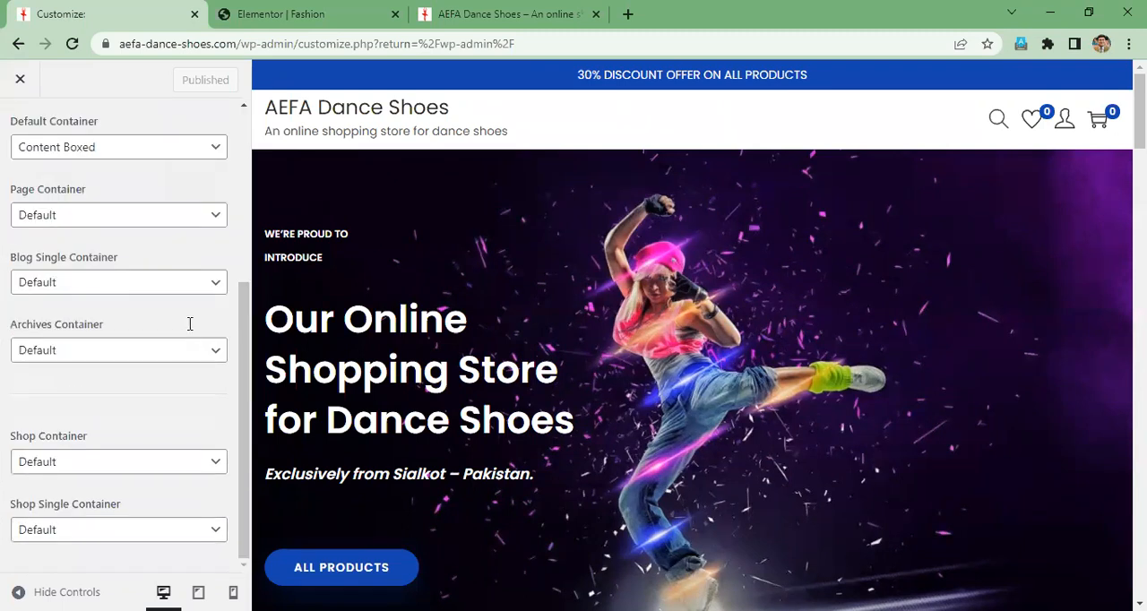
pyautogui.scroll(4, 190, 328)
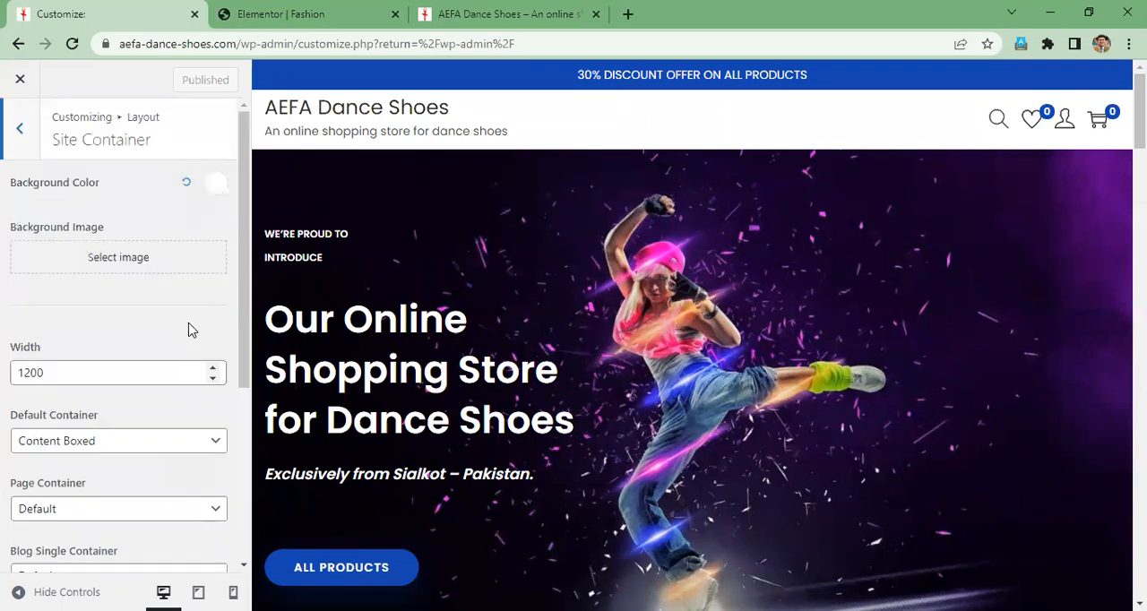
pyautogui.click(21, 131)
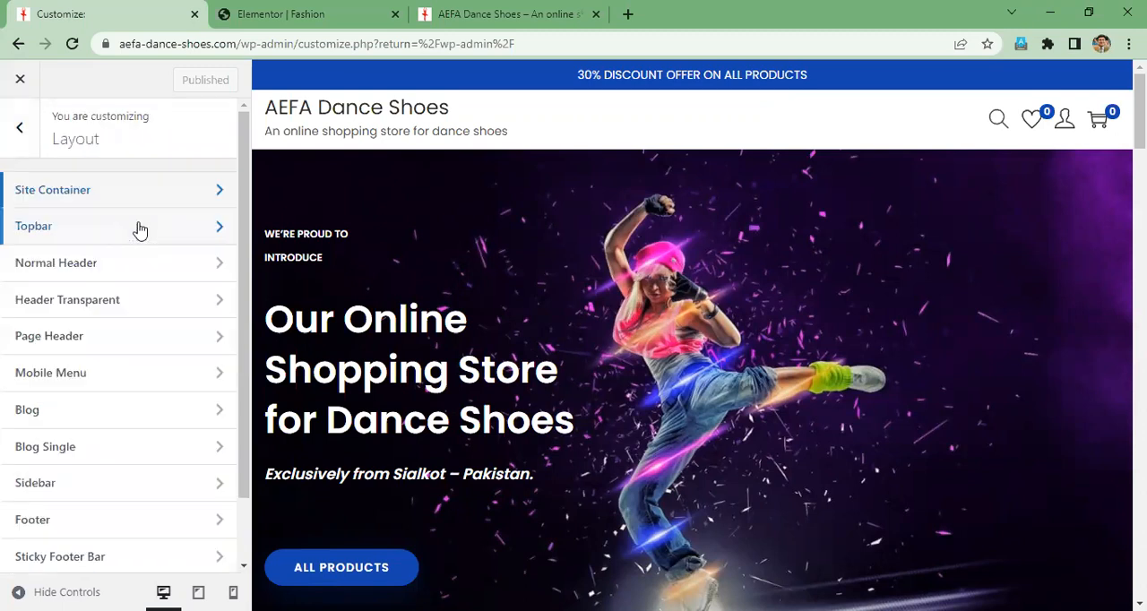
# - Open the Topbar layout settings and examine the left, center and right content fields
pyautogui.click(140, 229)
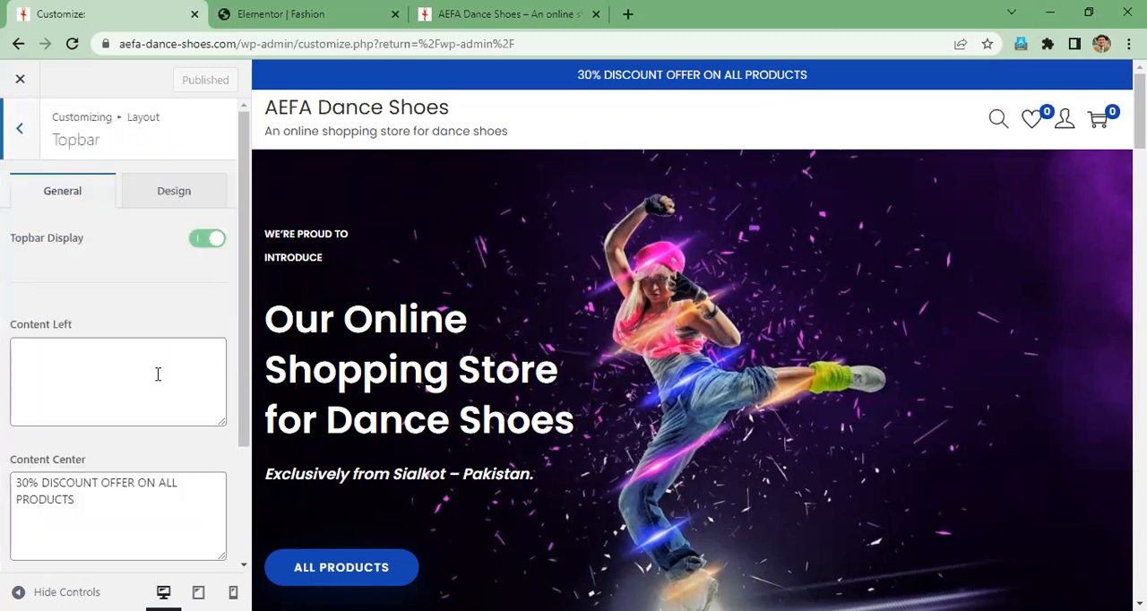
pyautogui.scroll(-2, 157, 373)
pyautogui.scroll(2, 157, 374)
pyautogui.scroll(-2, 150, 366)
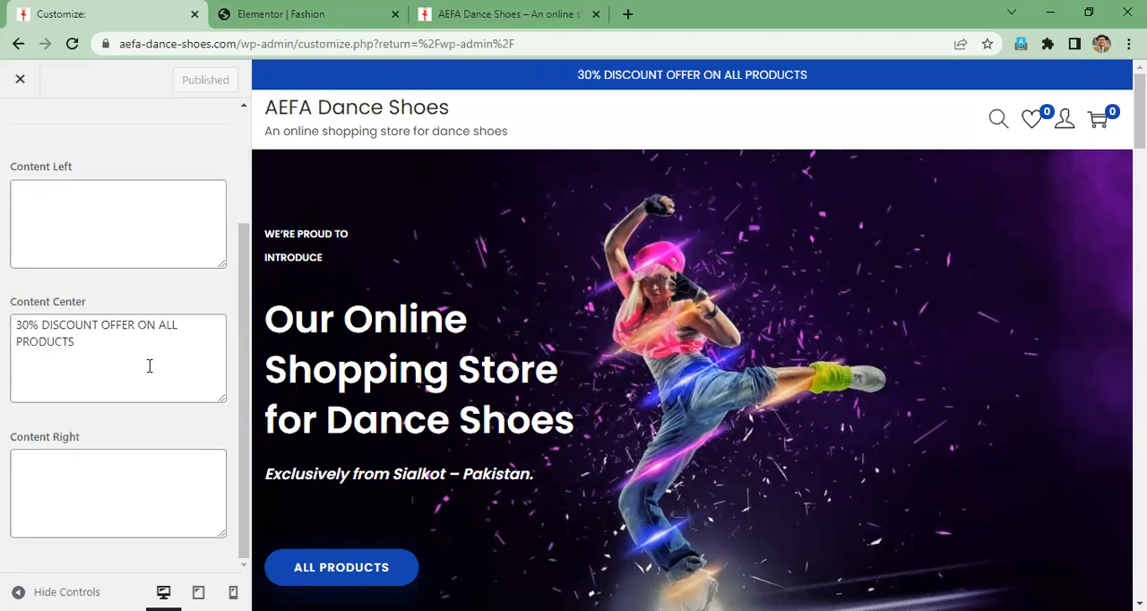
pyautogui.scroll(2, 149, 365)
pyautogui.click(88, 368)
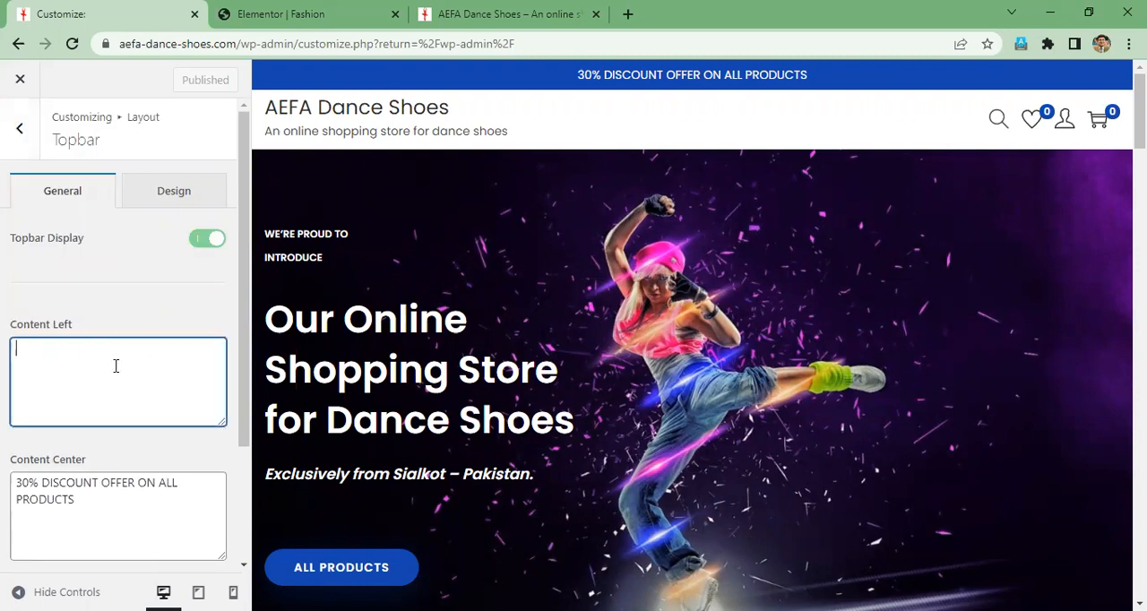
pyautogui.scroll(-2, 115, 377)
pyautogui.click(89, 341)
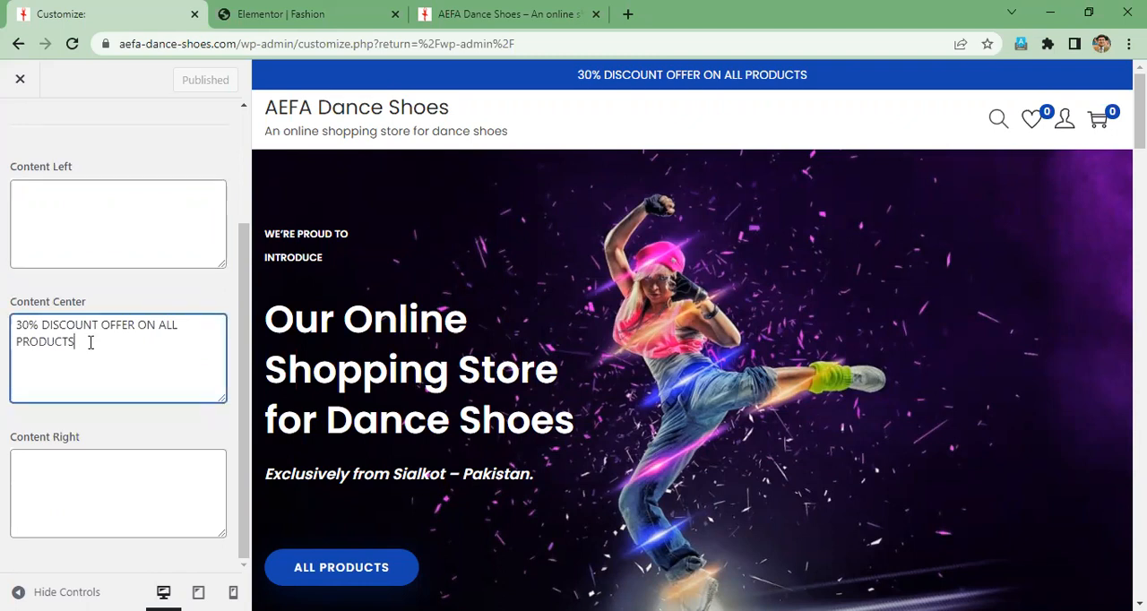
# - Set the topbar's left content to "WhatsApp:" followed by the store's phone number
pyautogui.click(80, 204)
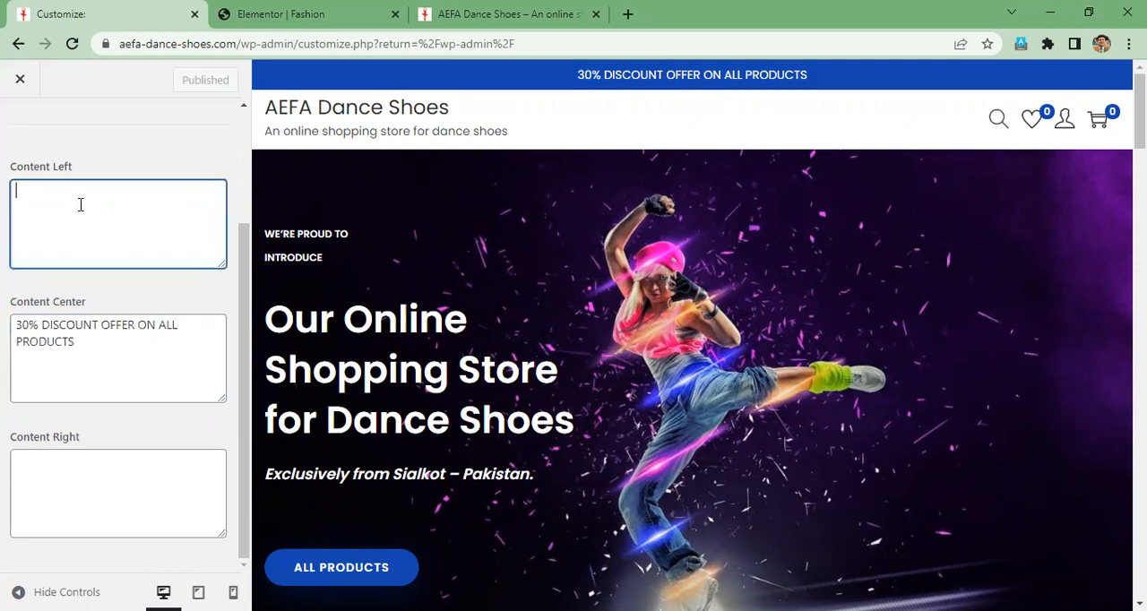
pyautogui.write('What')
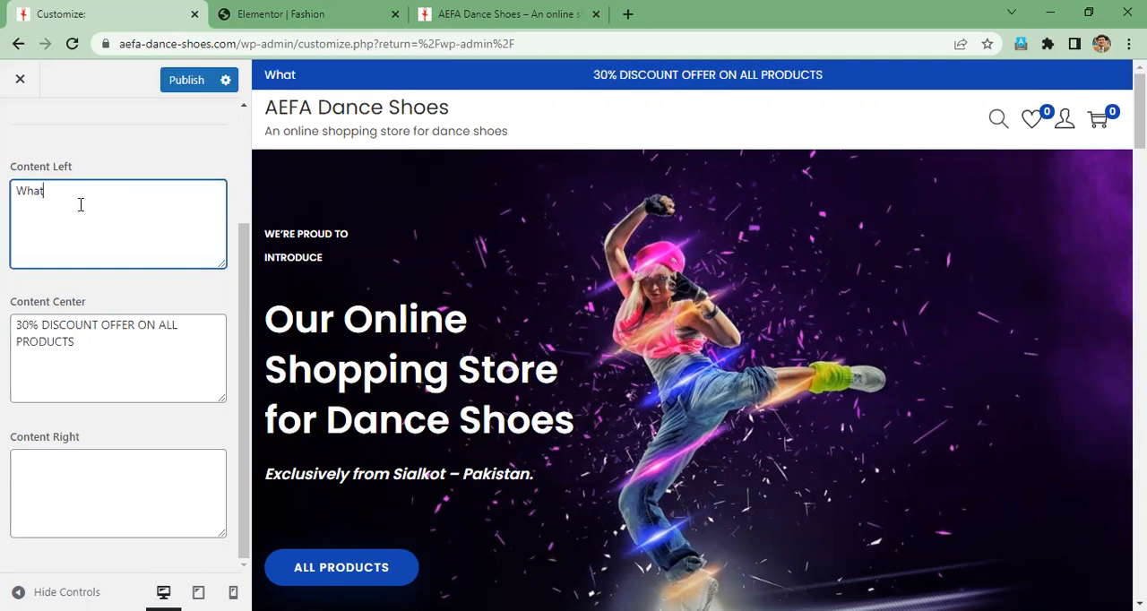
pyautogui.write('sAp')
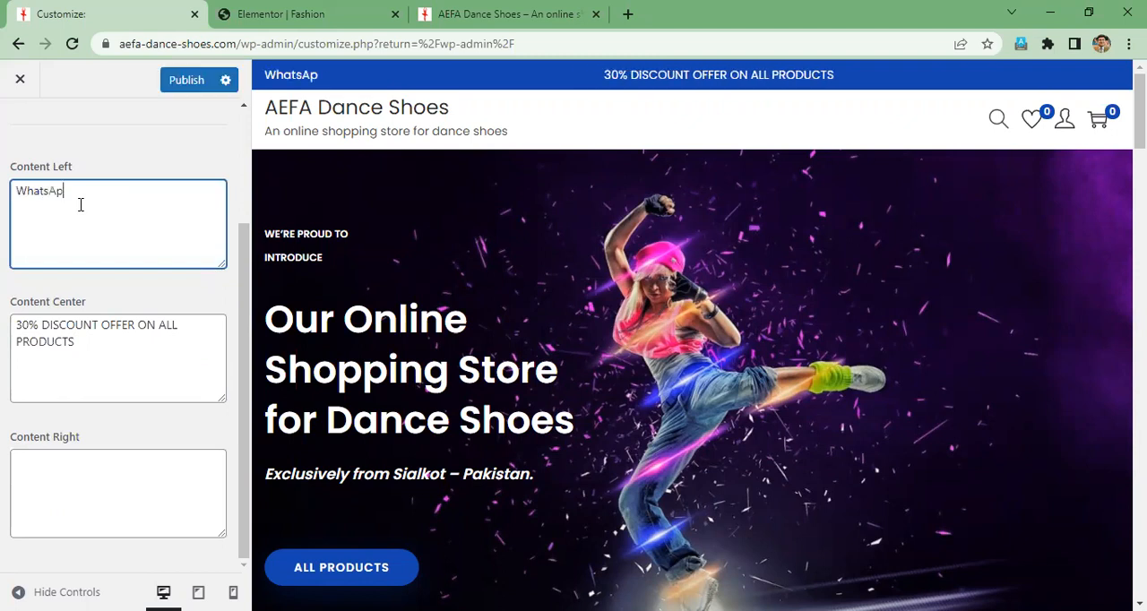
pyautogui.write('p:')
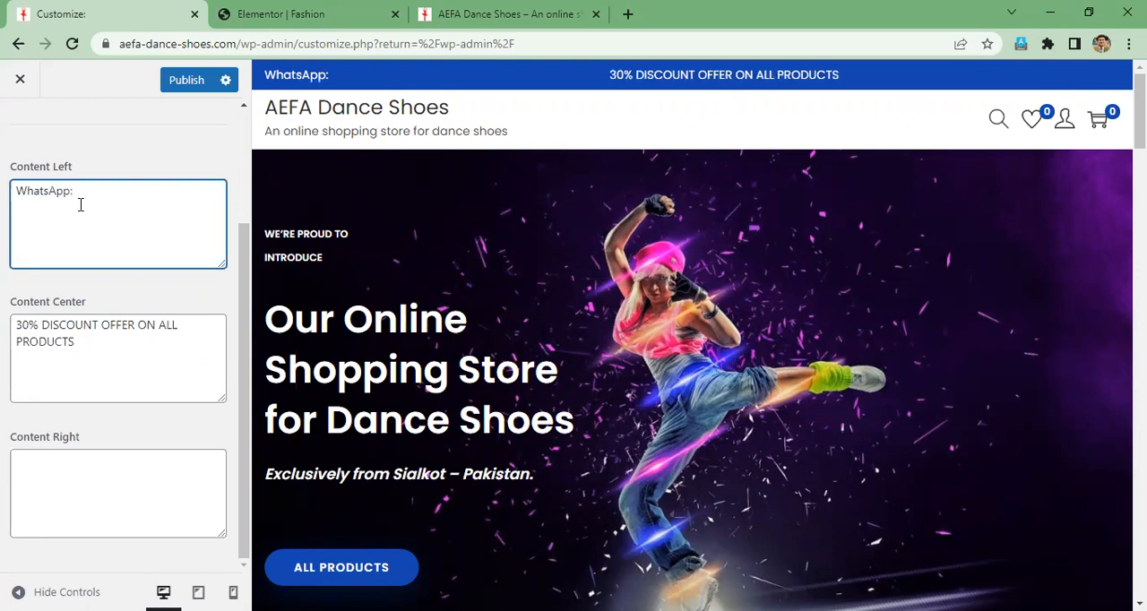
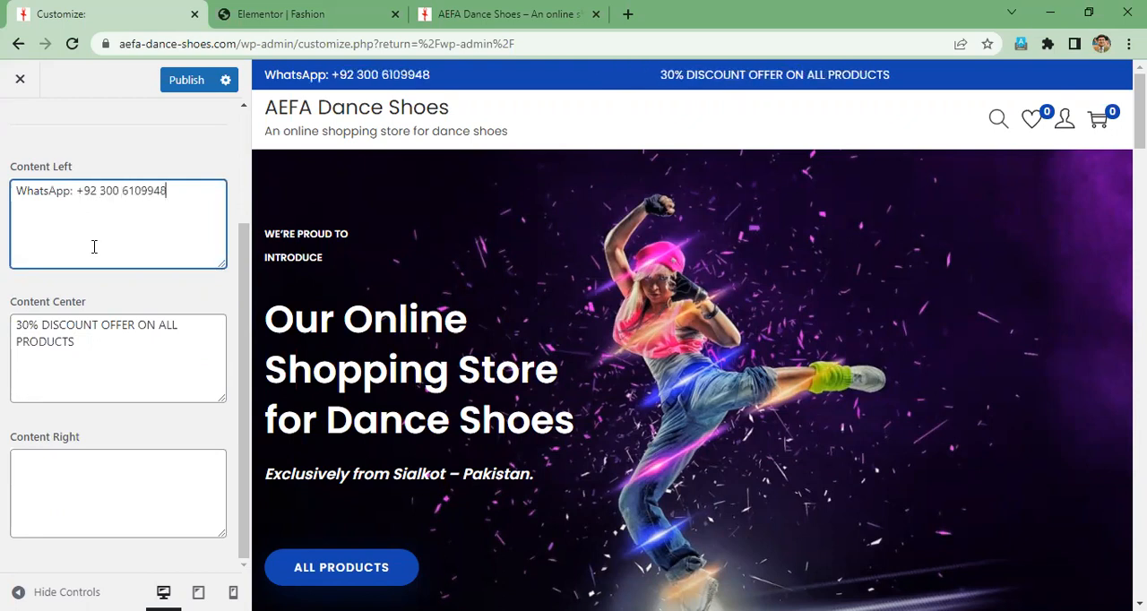
# - Replace the topbar's center content with "WE ACCEPT PAYPAL PAYMENTS"
pyautogui.press('Tab')
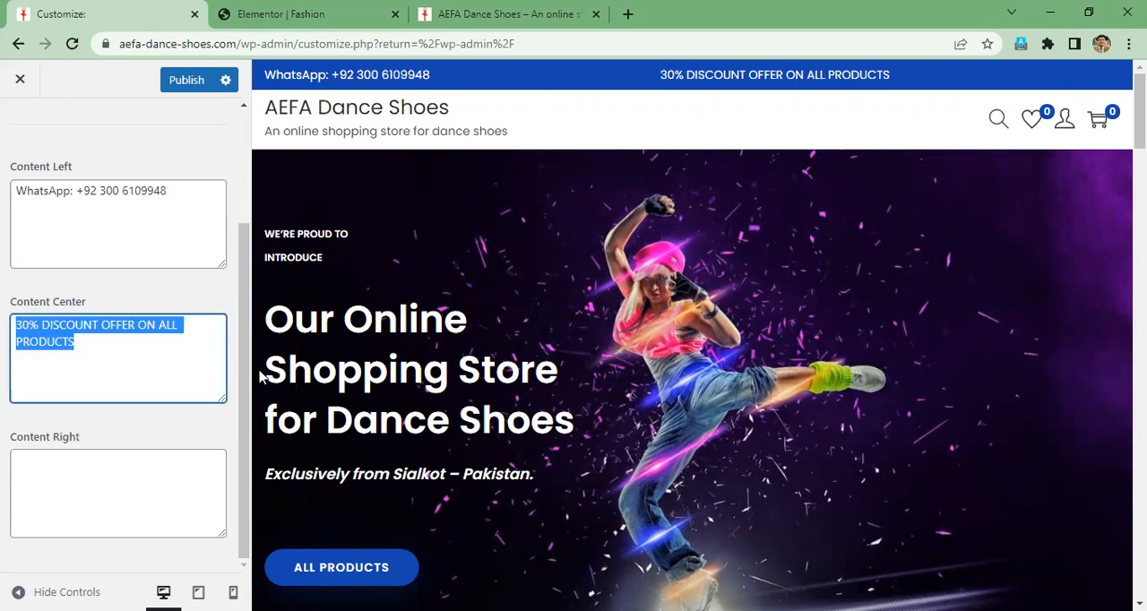
pyautogui.write('we')
pyautogui.press('BackSpace')
pyautogui.press('BackSpace')
pyautogui.press('BackSpace')
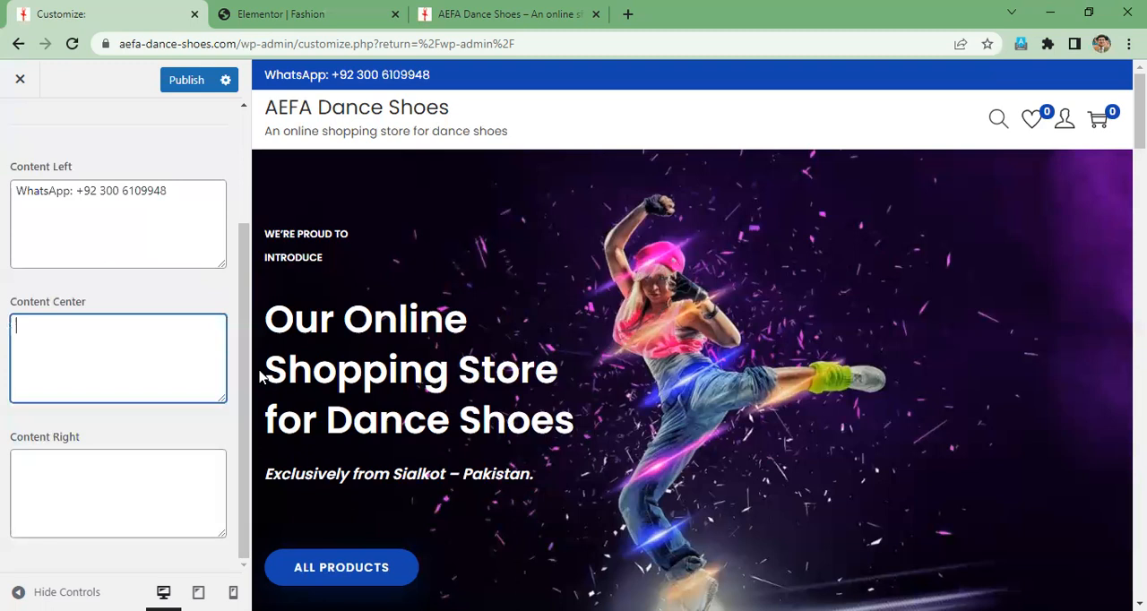
pyautogui.write('WE ACCEPT ')
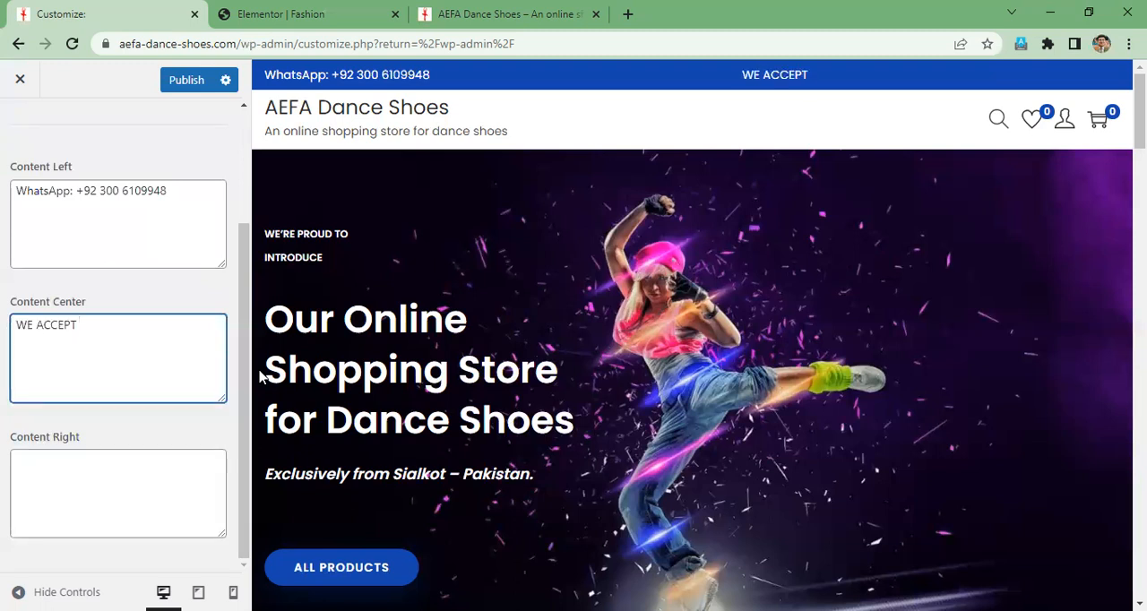
pyautogui.write('PAYPAL PAYM')
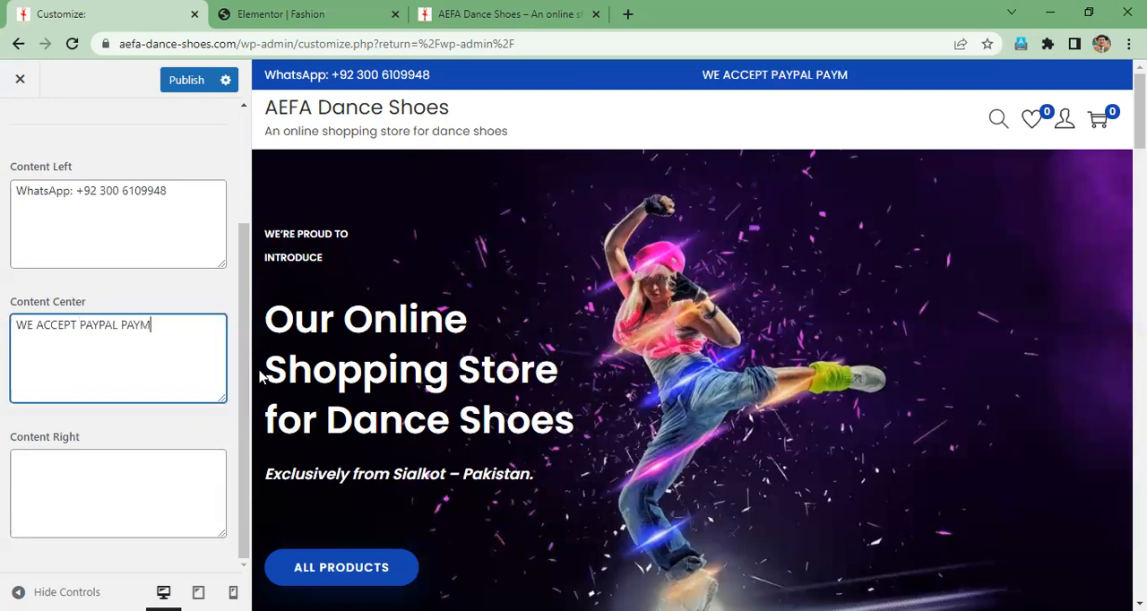
pyautogui.write('ENTS')
# - Set the topbar's right content to "Email:" followed by the store's contact e-mail address
pyautogui.click(121, 477)
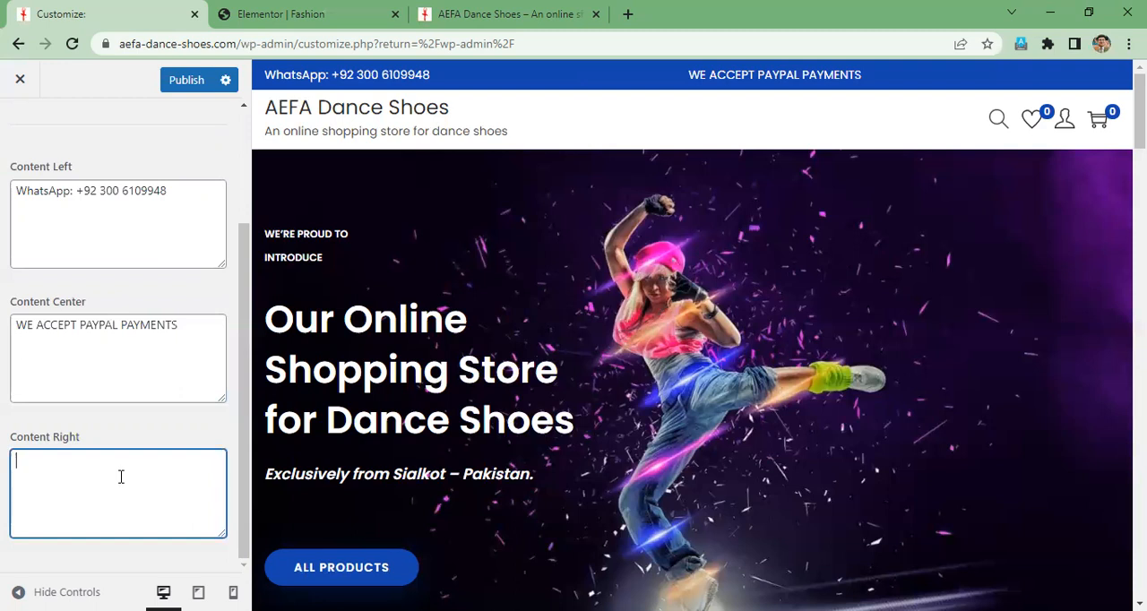
pyautogui.write('Email:')
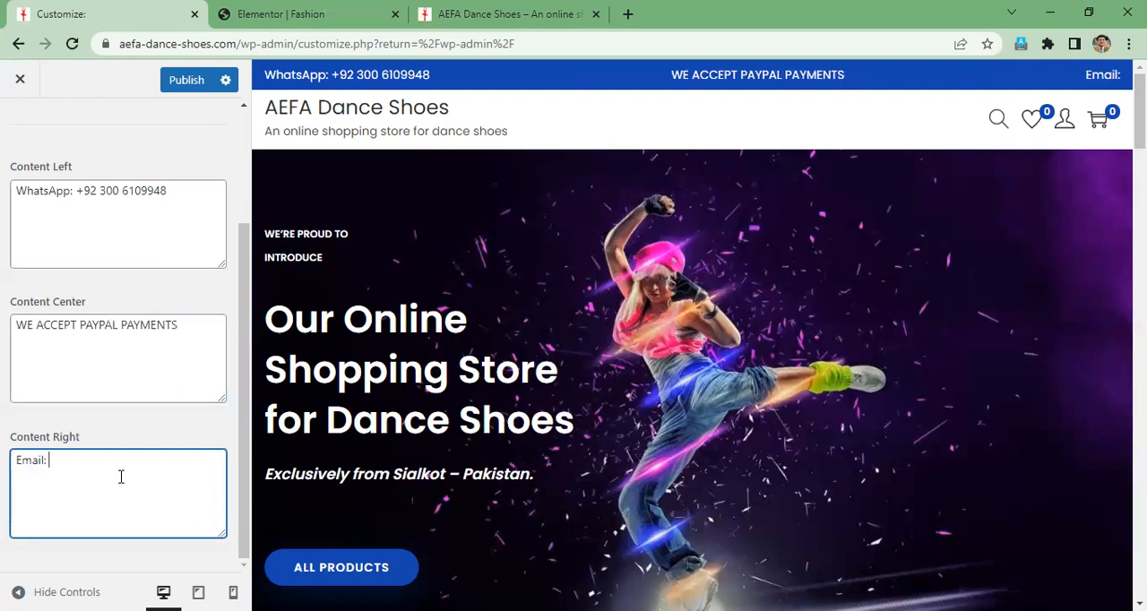
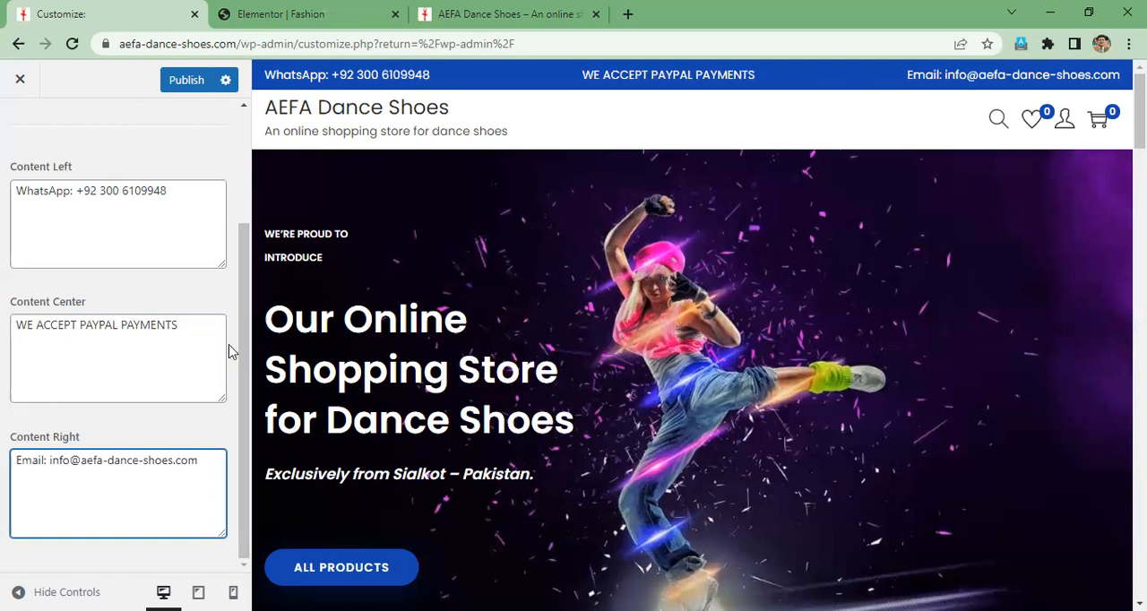
# - Publish the topbar changes and check them on the reloaded live store page
pyautogui.scroll(2, 232, 351)
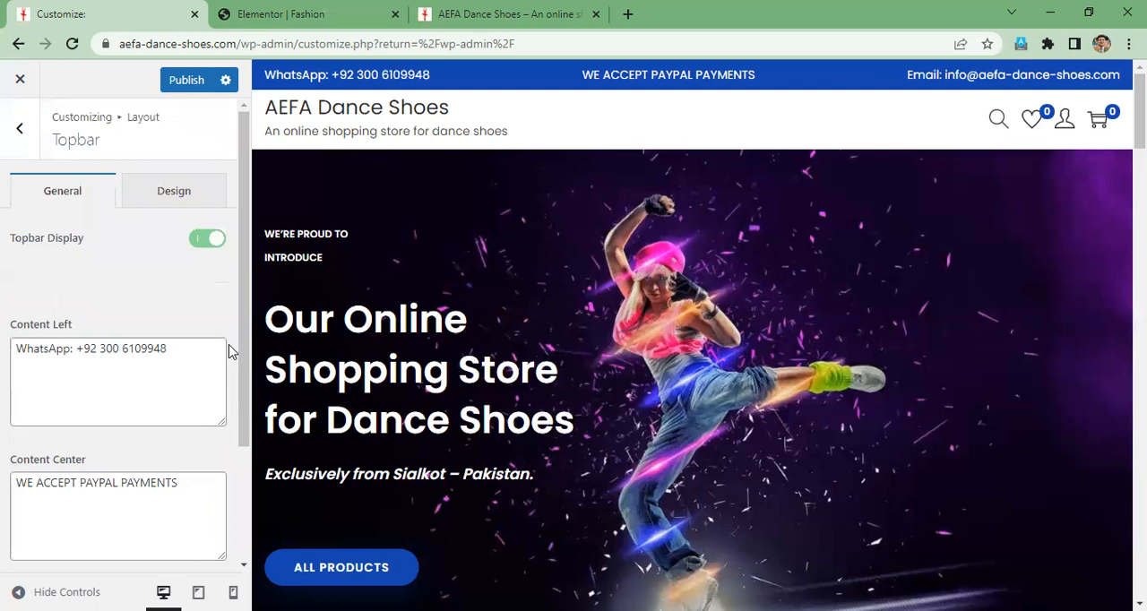
pyautogui.scroll(-1, 231, 351)
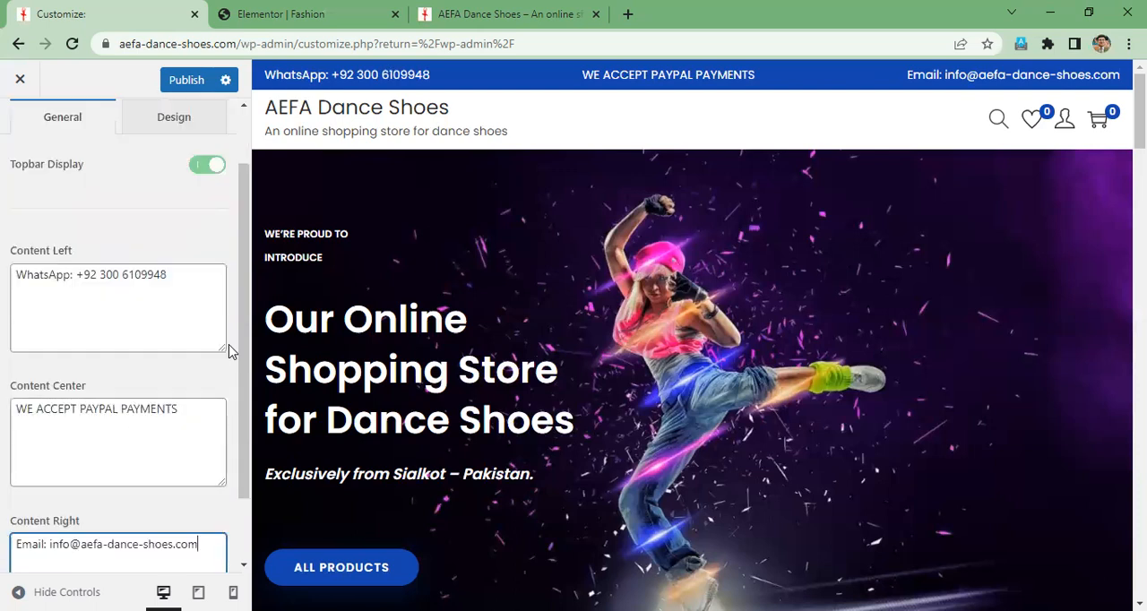
pyautogui.scroll(-1, 231, 352)
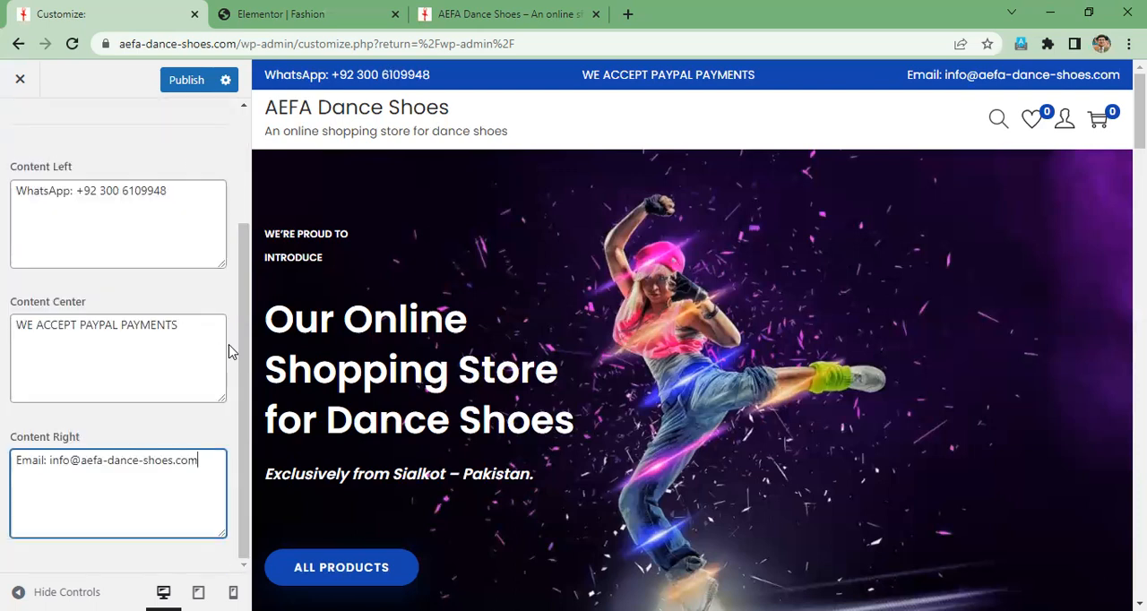
pyautogui.click(185, 88)
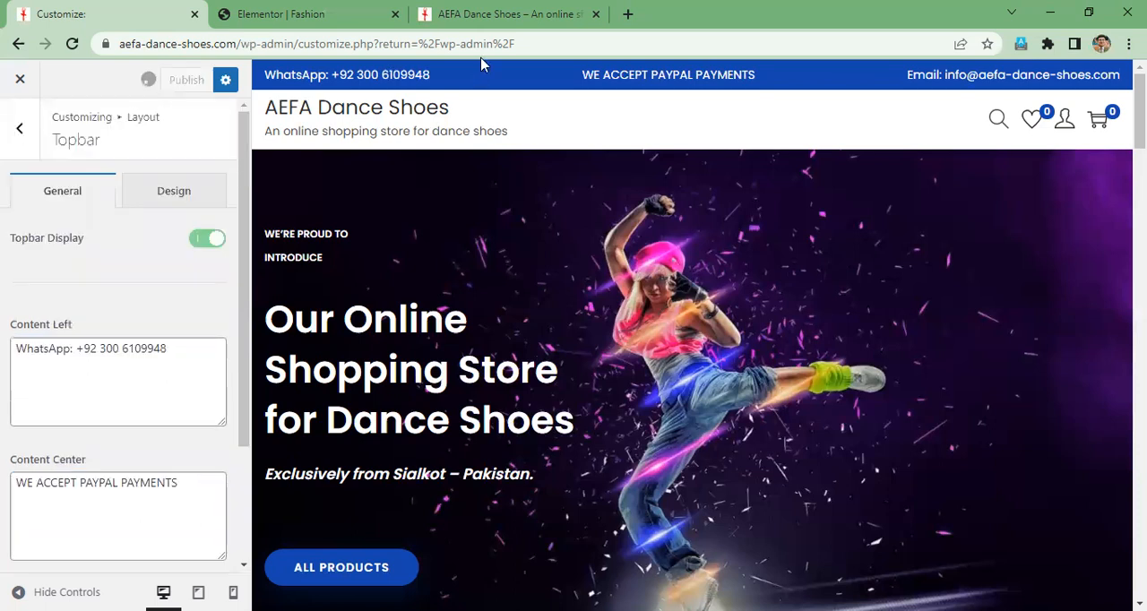
pyautogui.click(529, 9)
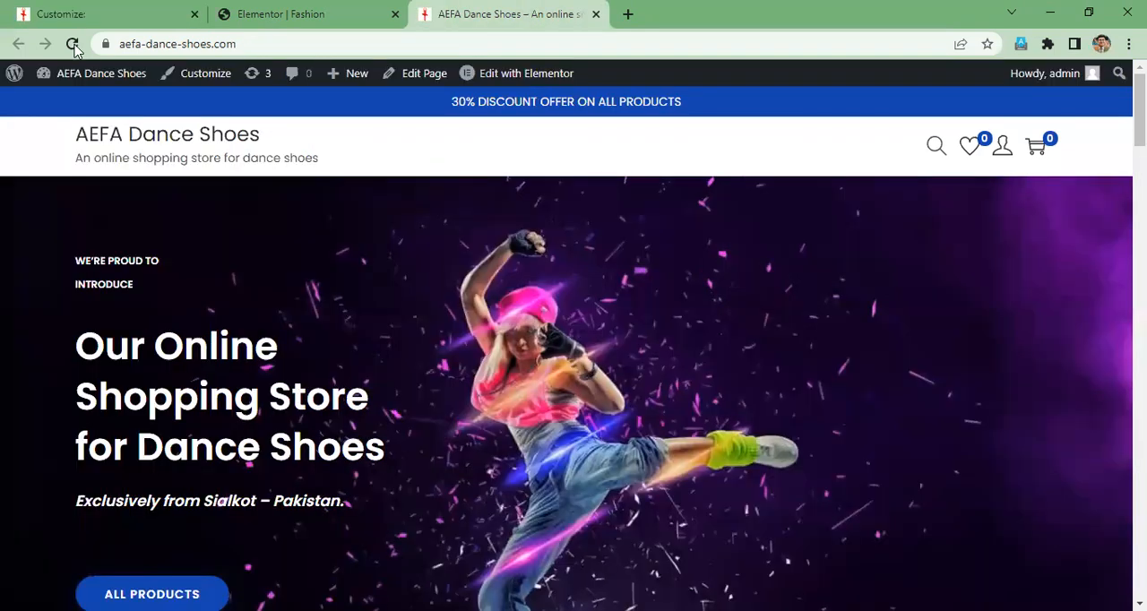
pyautogui.press('F5')
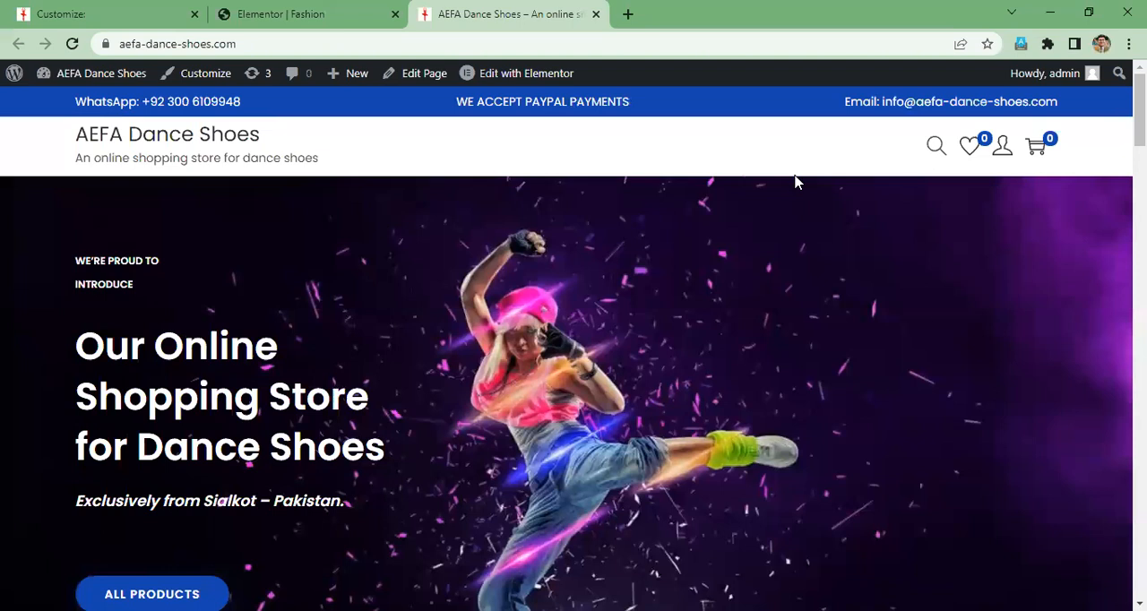
pyautogui.scroll(-5, 594, 285)
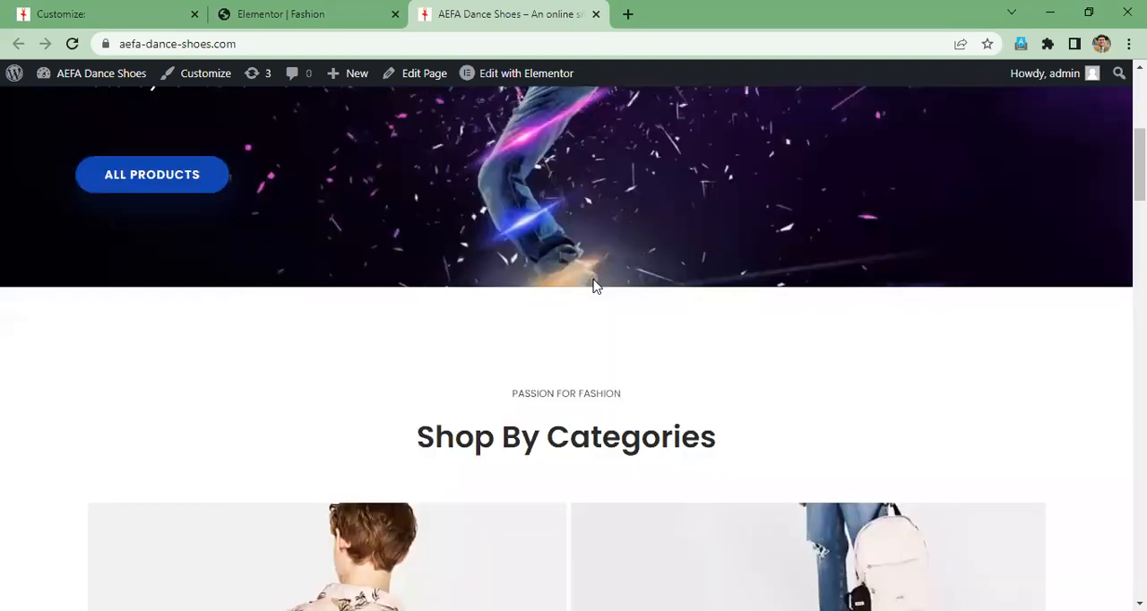
pyautogui.scroll(3, 594, 285)
pyautogui.scroll(2, 509, 318)
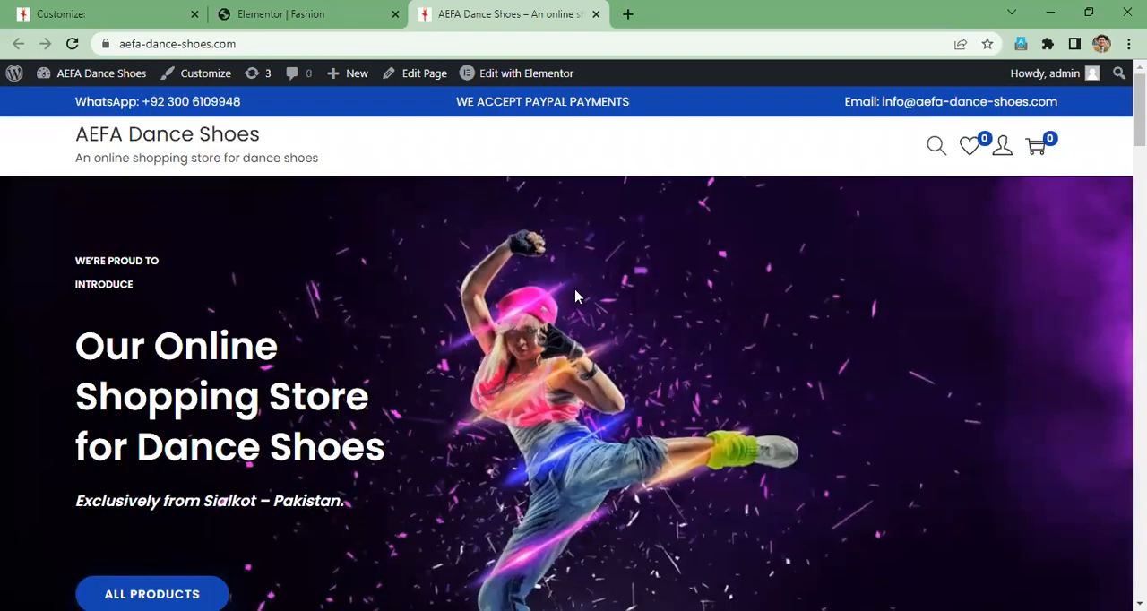
pyautogui.scroll(-1, 577, 296)
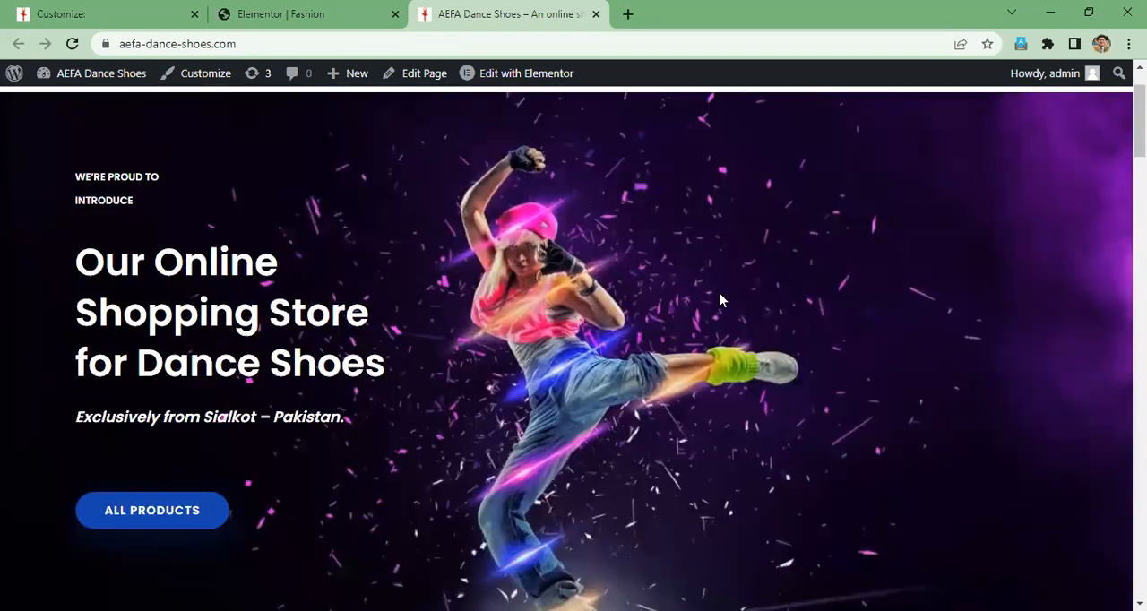
pyautogui.scroll(1, 720, 299)
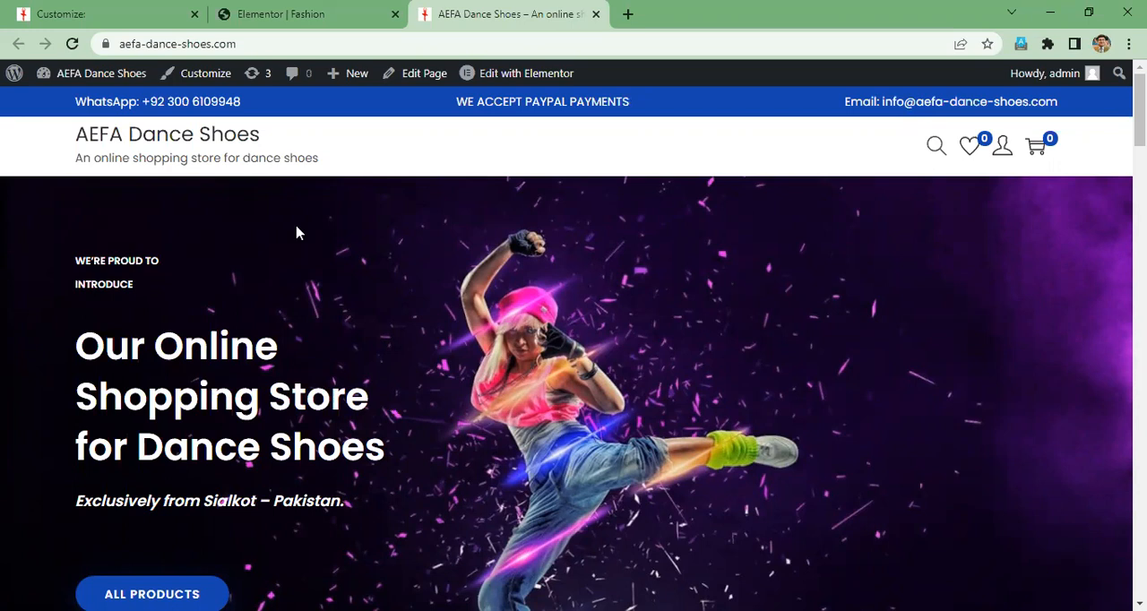
pyautogui.scroll(-1, 300, 233)
# - Switch to the Elementor editor, look through the home page's sections down to the footer, and select the New Arrivals section
pyautogui.click(269, 24)
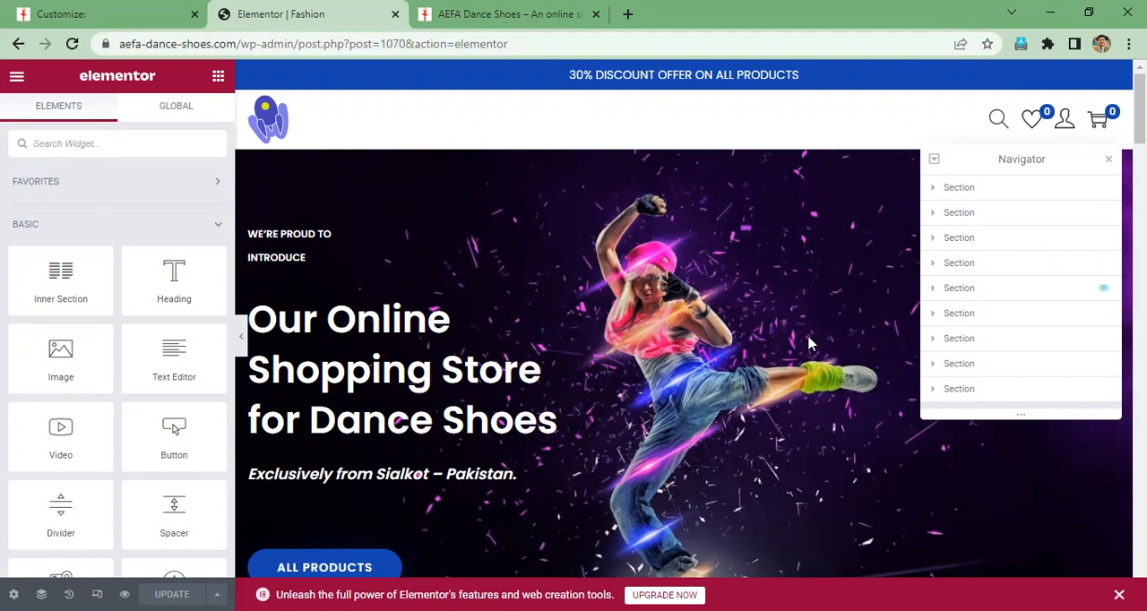
pyautogui.scroll(-5, 810, 343)
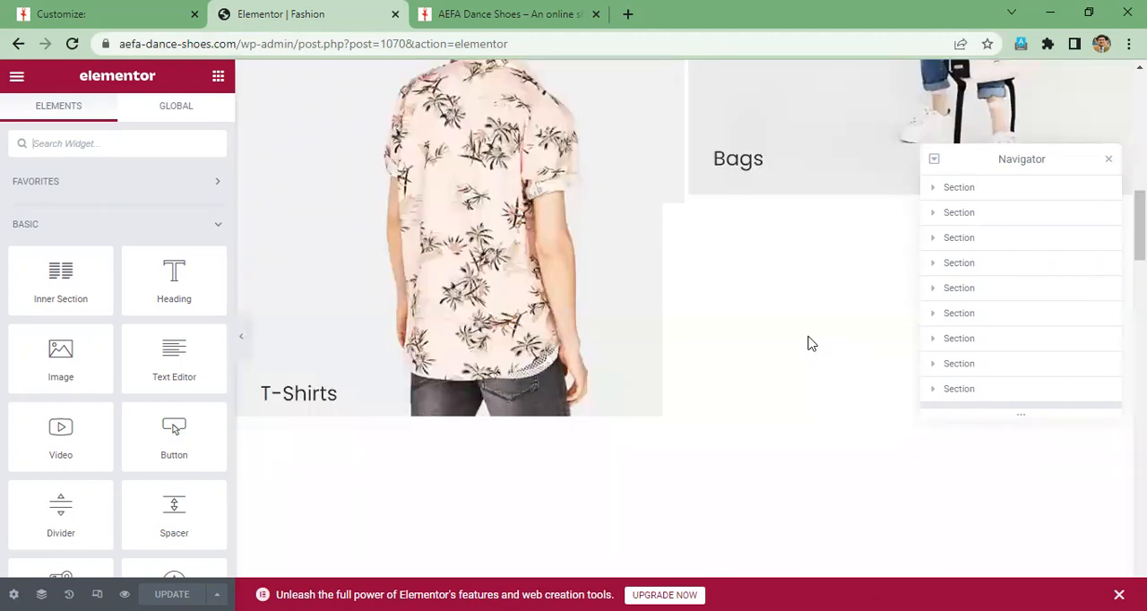
pyautogui.scroll(-5, 811, 344)
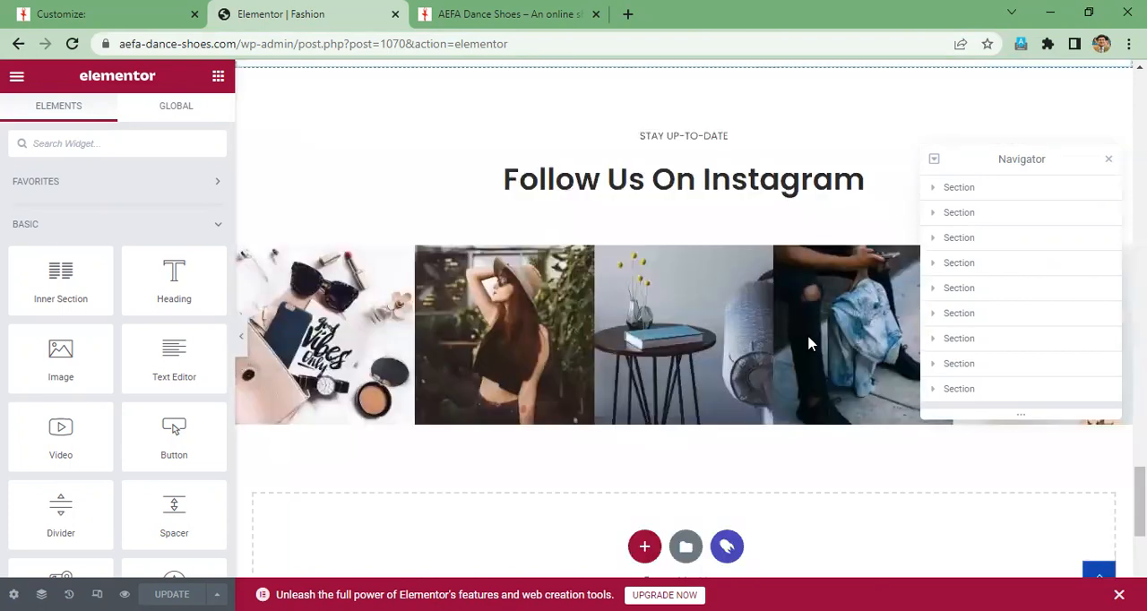
pyautogui.scroll(-5, 809, 343)
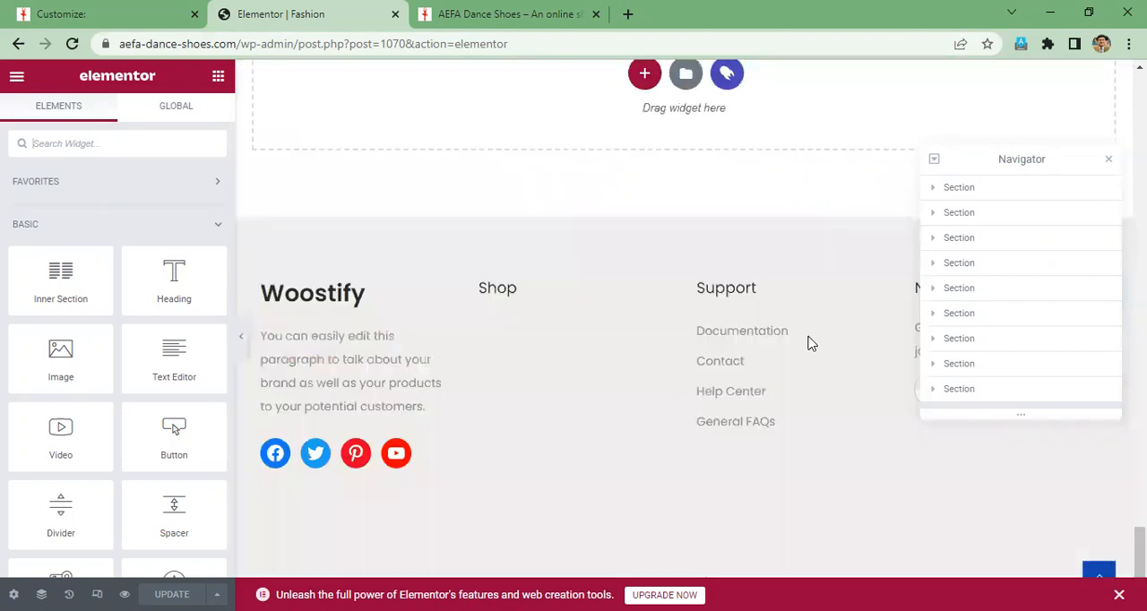
pyautogui.scroll(10, 810, 343)
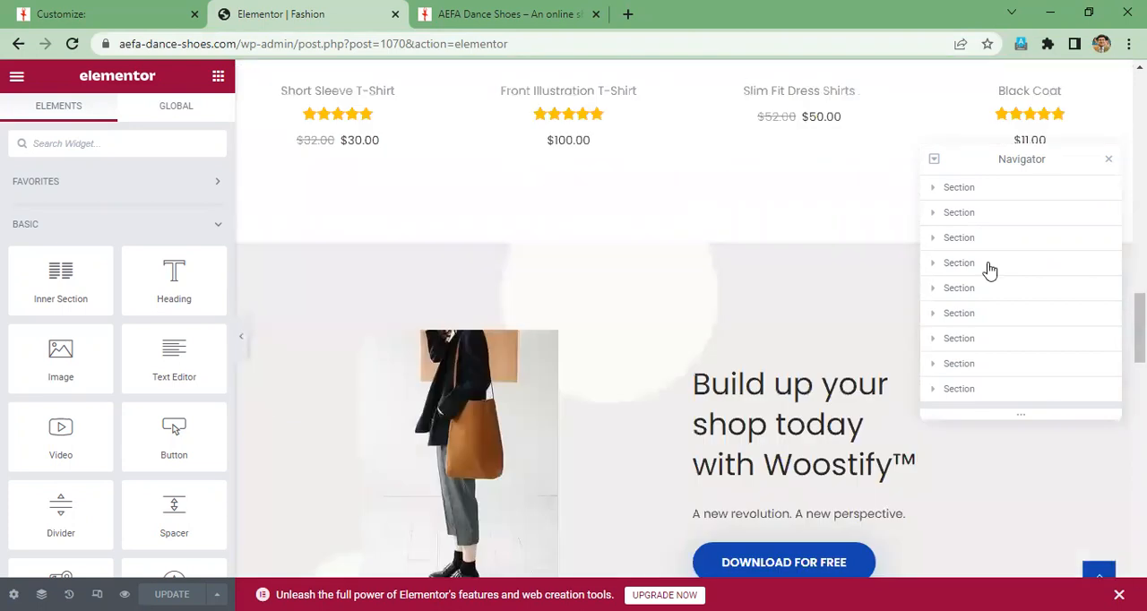
pyautogui.click(991, 264)
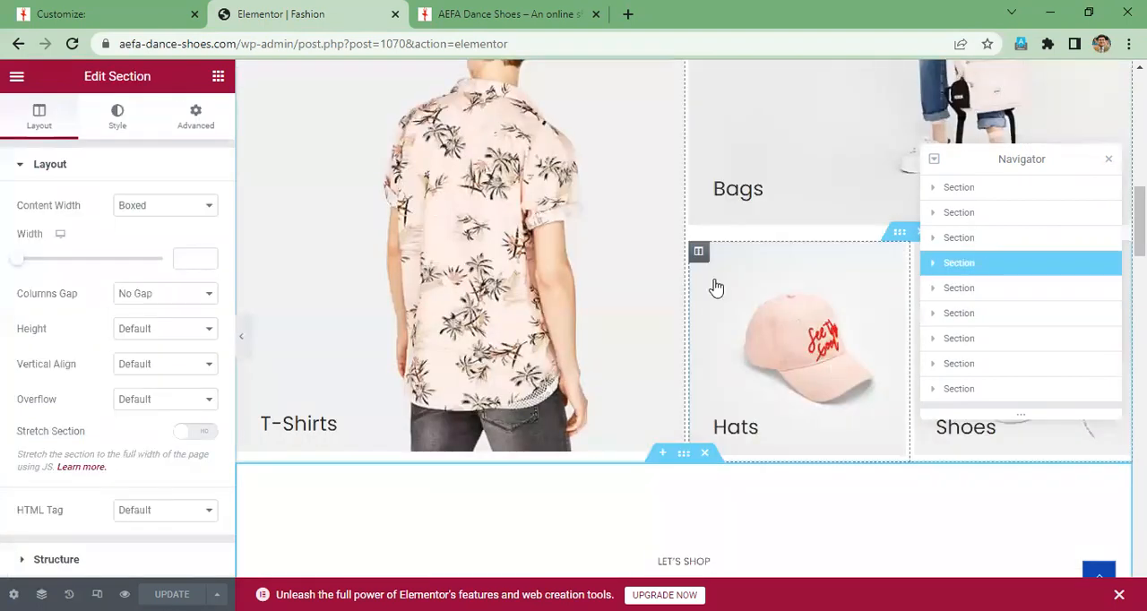
pyautogui.scroll(-5, 714, 287)
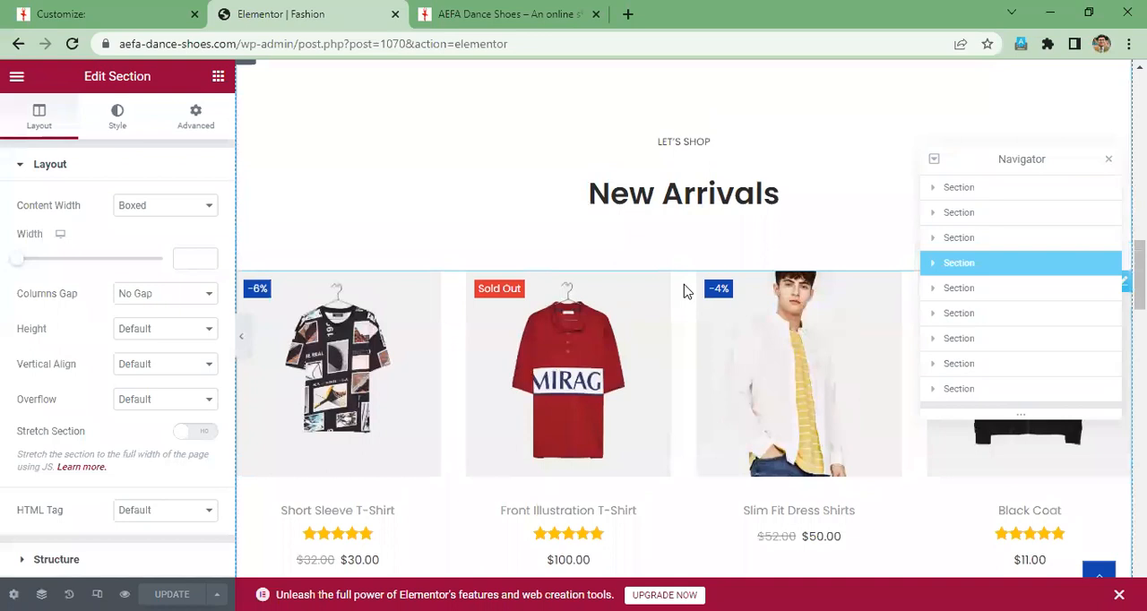
# - Look through the home page's sections from New Arrivals down to the shipping and support features, and return to the hero banner
pyautogui.scroll(-4, 684, 292)
pyautogui.scroll(-6, 683, 292)
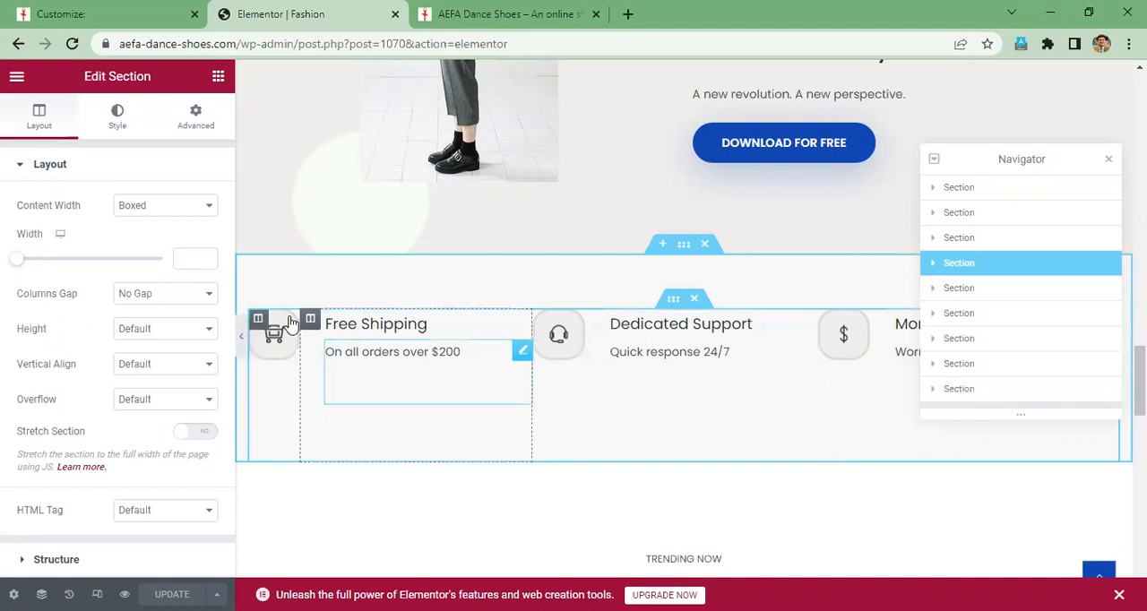
pyautogui.scroll(1, 798, 312)
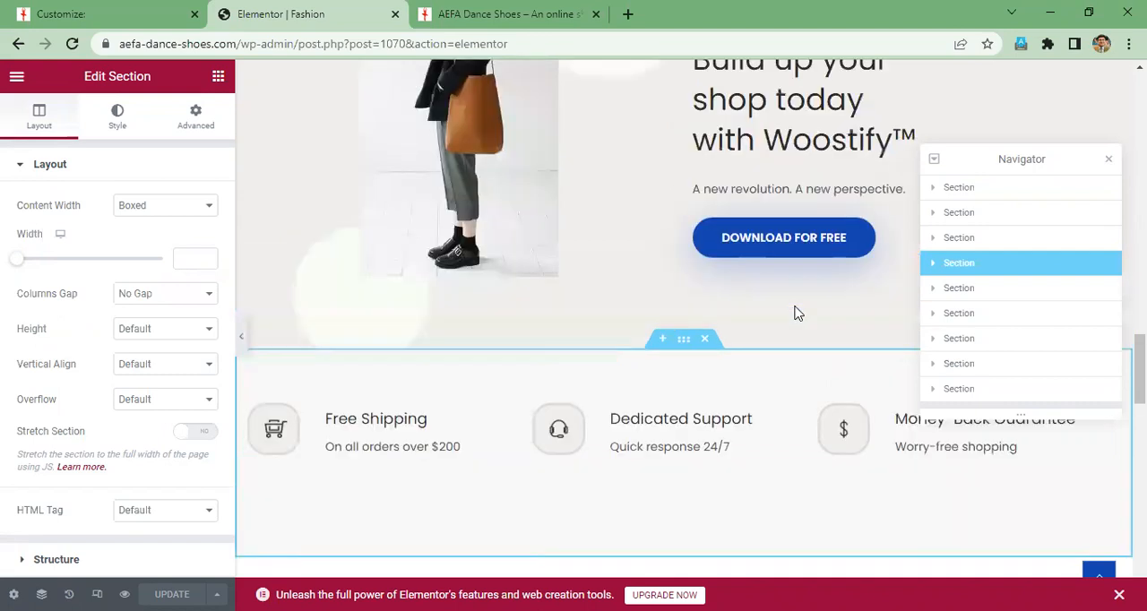
pyautogui.scroll(-5, 798, 313)
pyautogui.scroll(4, 797, 313)
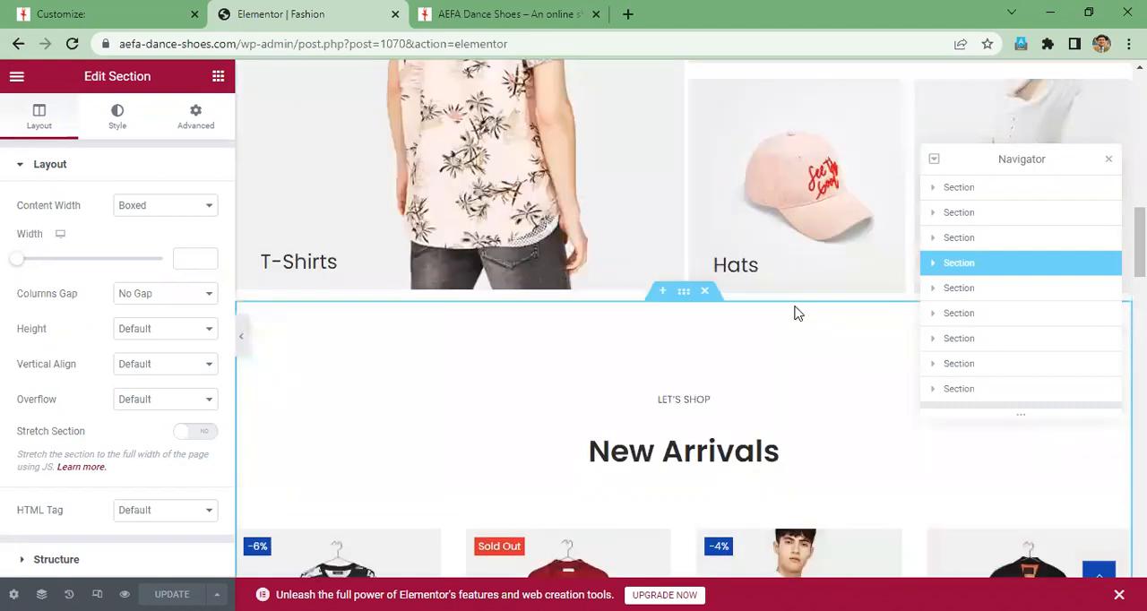
pyautogui.scroll(4, 797, 313)
pyautogui.scroll(5, 696, 302)
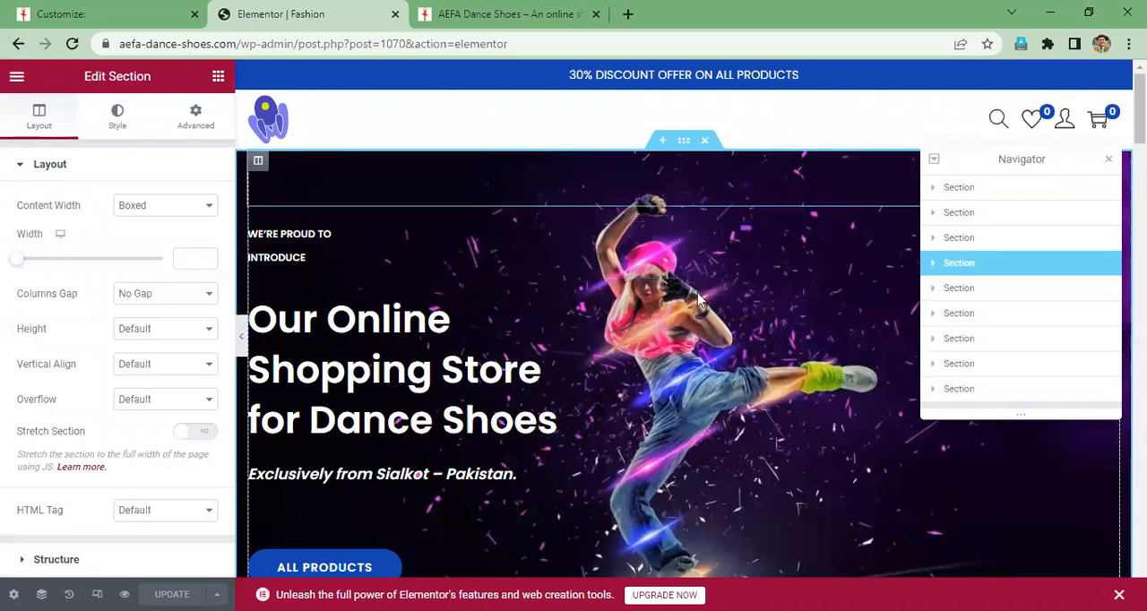
# - Try hiding and showing the hero section with an empty new-section placeholder open above it, and discard the placeholder
pyautogui.click(665, 143)
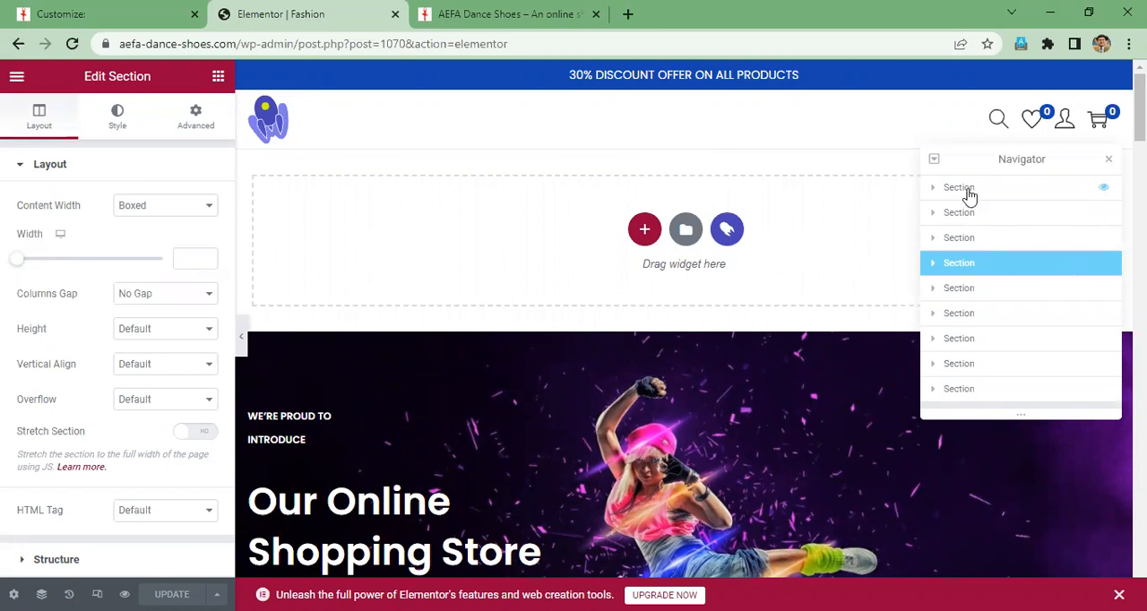
pyautogui.click(1108, 194)
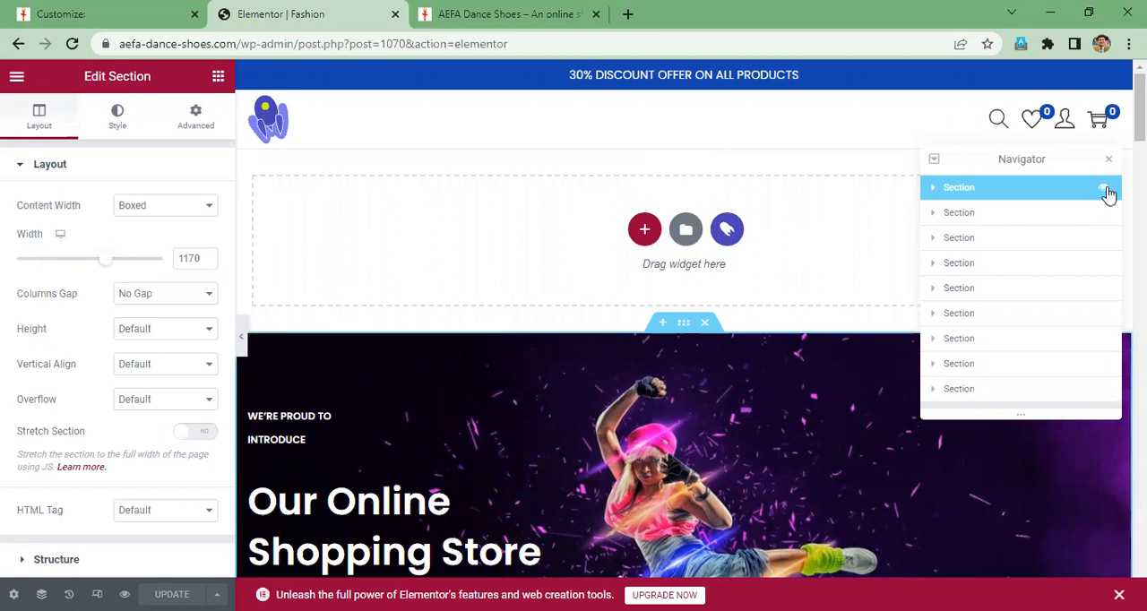
pyautogui.click(1106, 190)
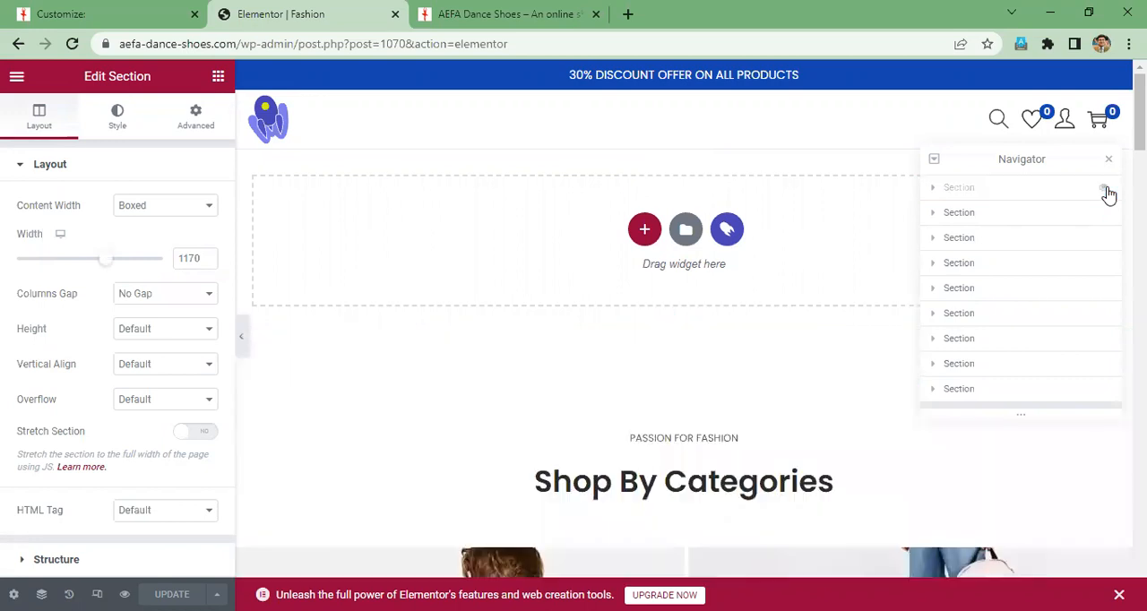
pyautogui.click(1105, 190)
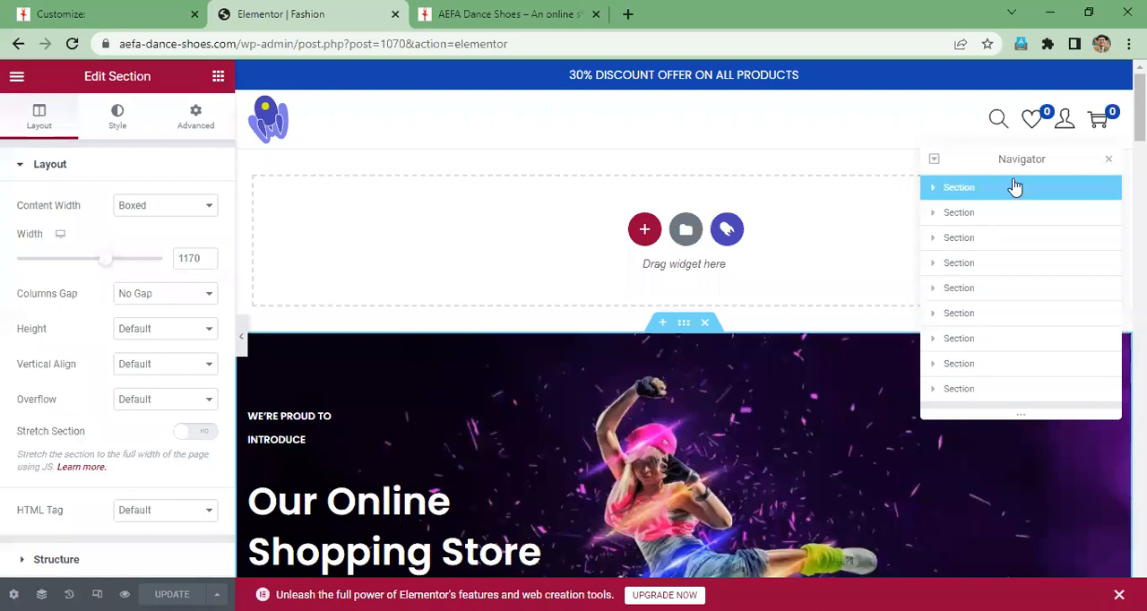
pyautogui.moveTo(1020, 169); pyautogui.dragTo(1007, 310)
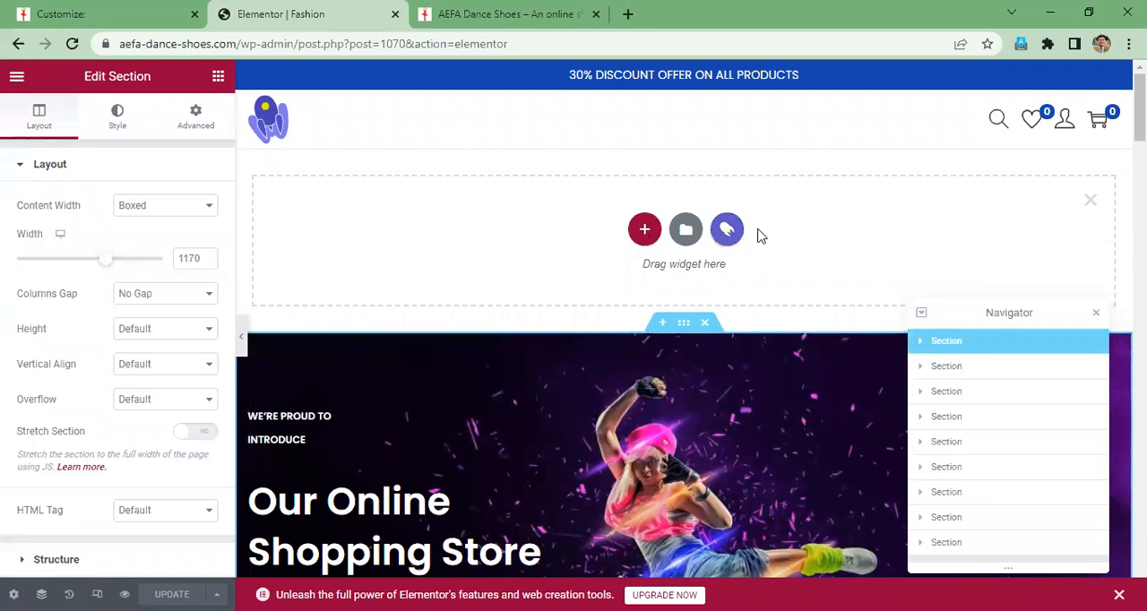
pyautogui.click(1091, 200)
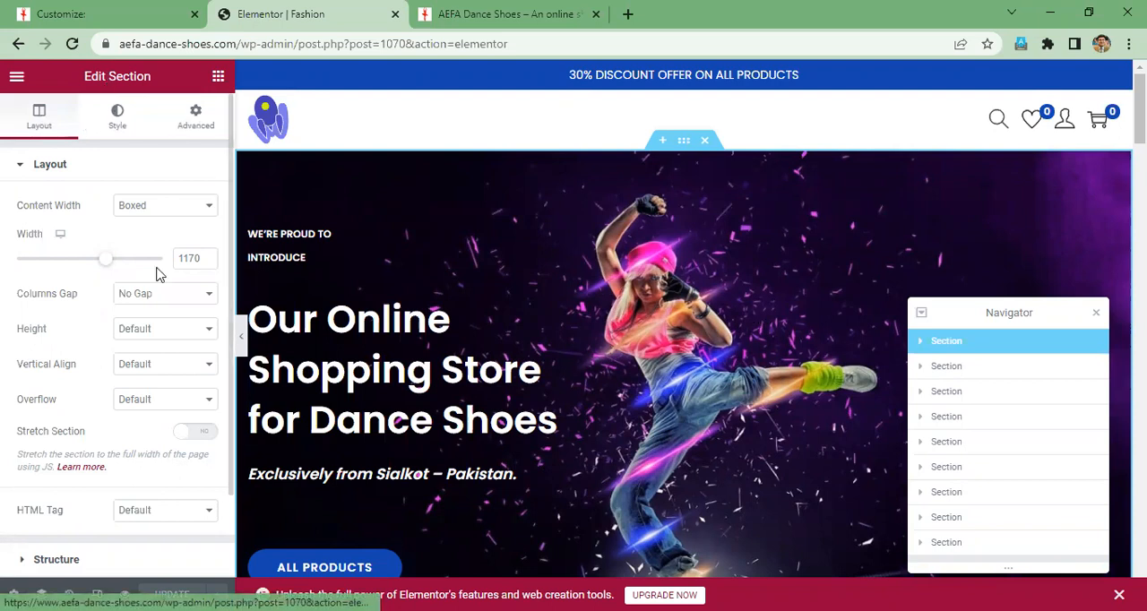
# - Replace the hero section's background image with an uploaded copy of aefa-dancing-1024x432
pyautogui.scroll(-2, 147, 318)
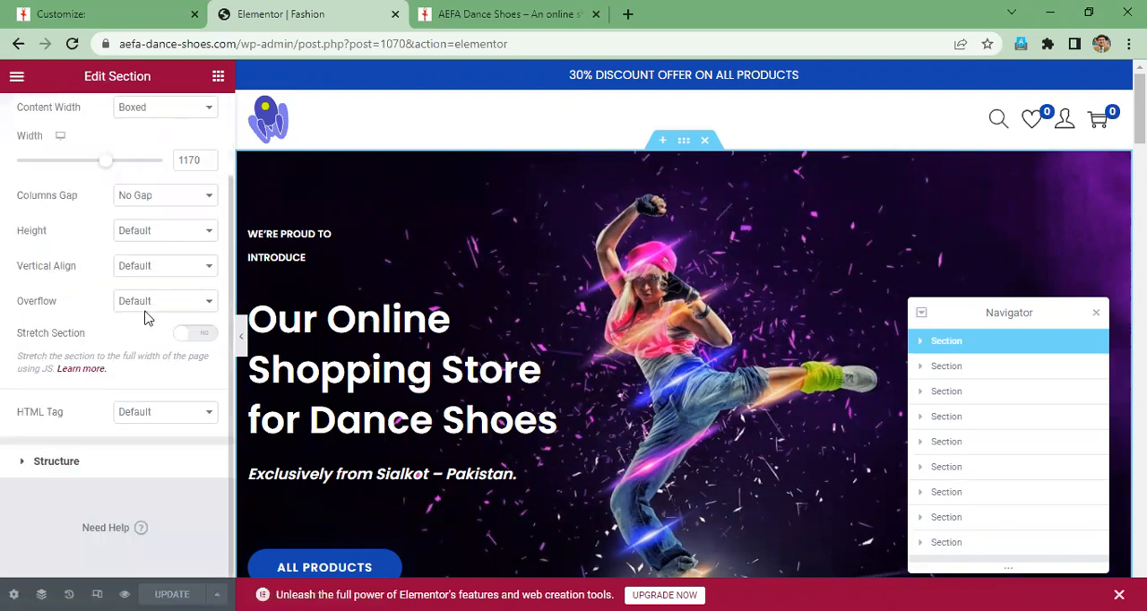
pyautogui.scroll(2, 147, 318)
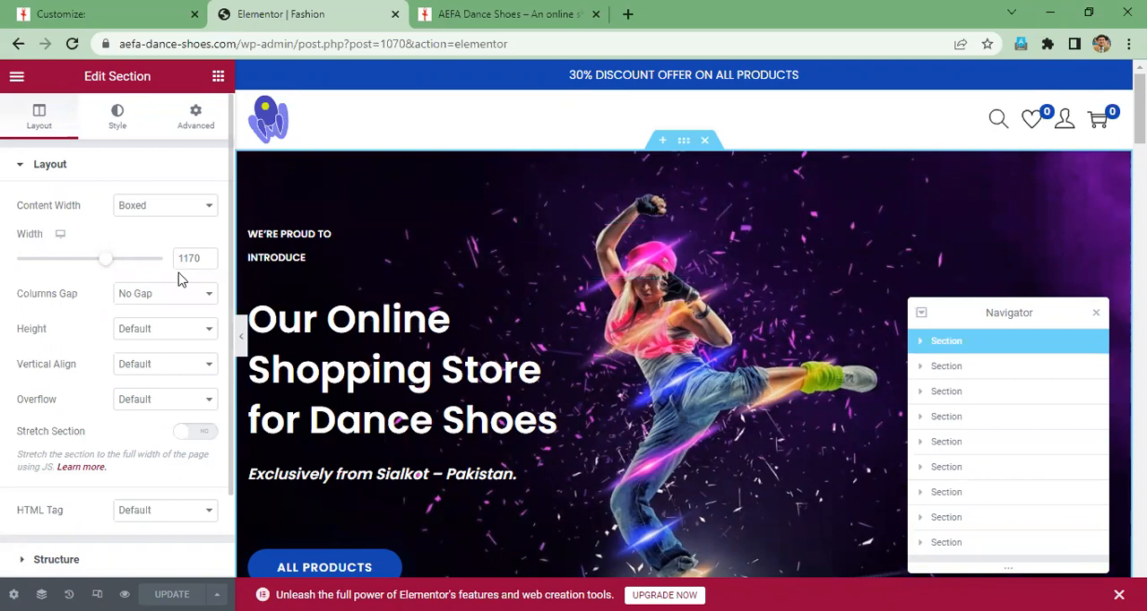
pyautogui.click(118, 115)
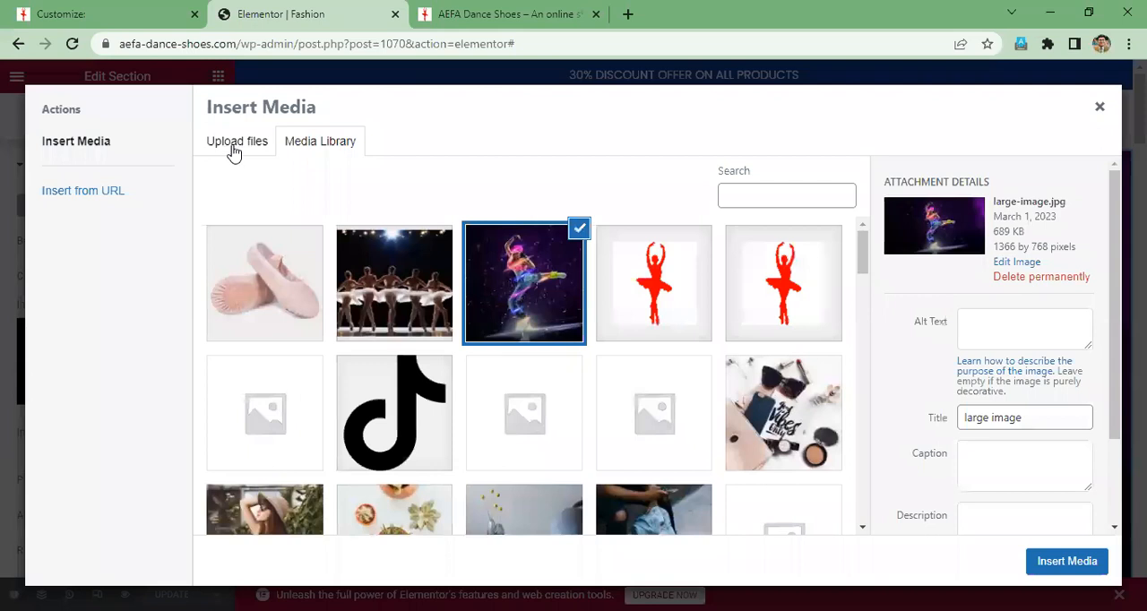
pyautogui.click(271, 145)
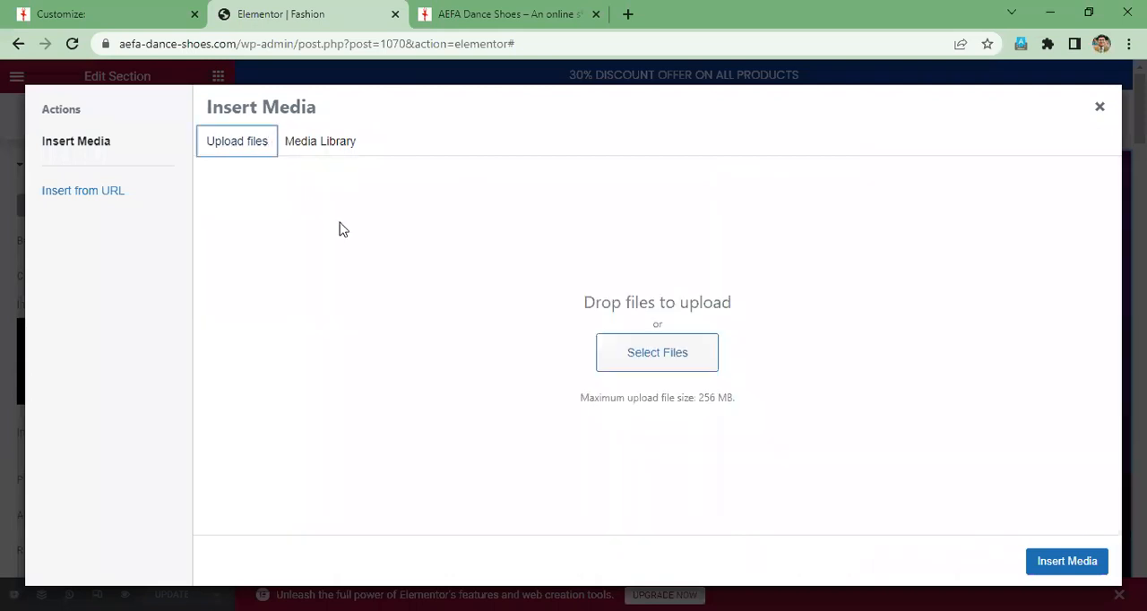
pyautogui.click(663, 368)
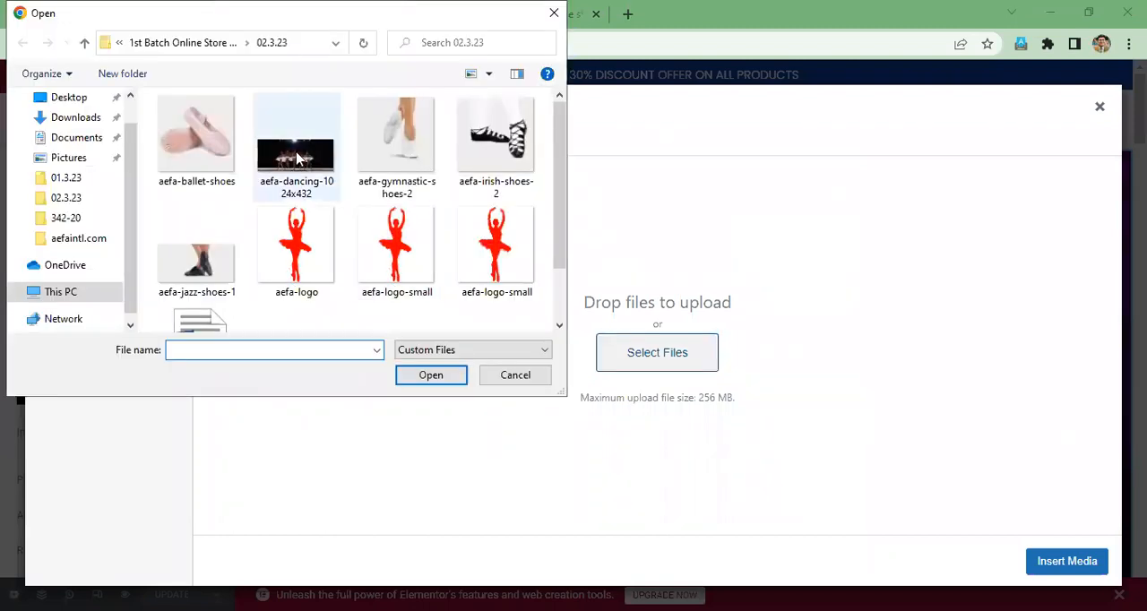
pyautogui.click(297, 158)
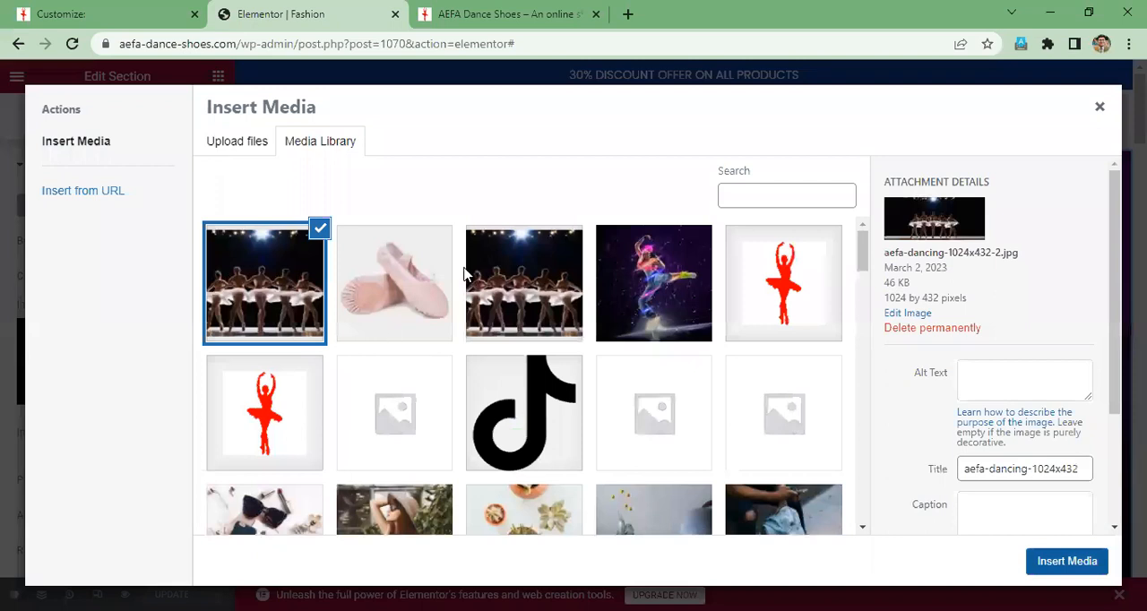
pyautogui.click(1066, 561)
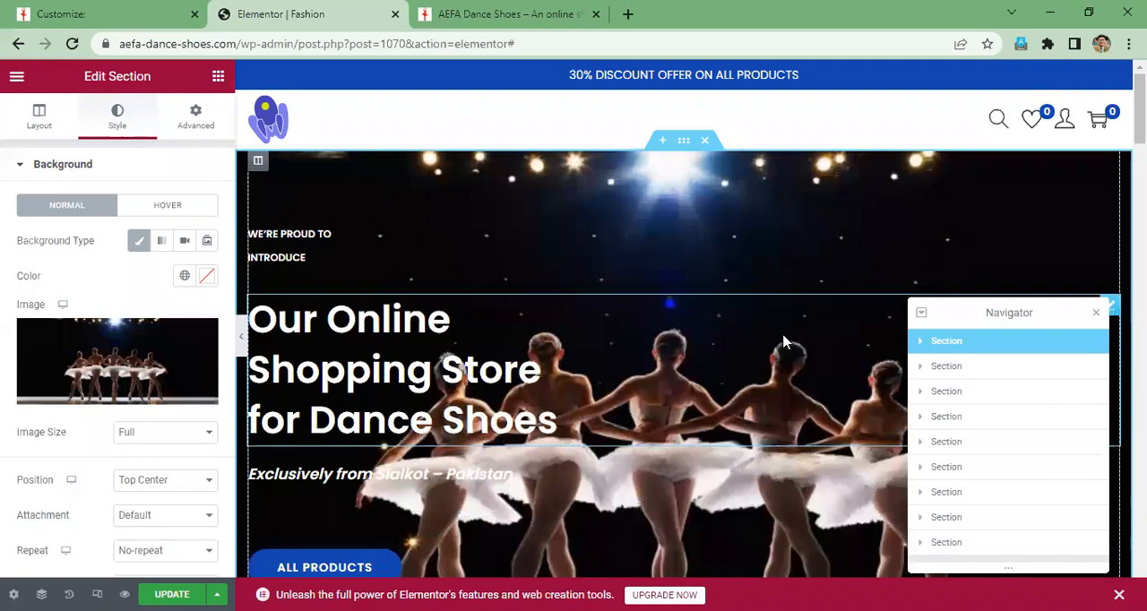
# - Examine the new hero background and its position, repeat and display size settings, and compare the page with the theme customizer's preview
pyautogui.scroll(-5, 784, 341)
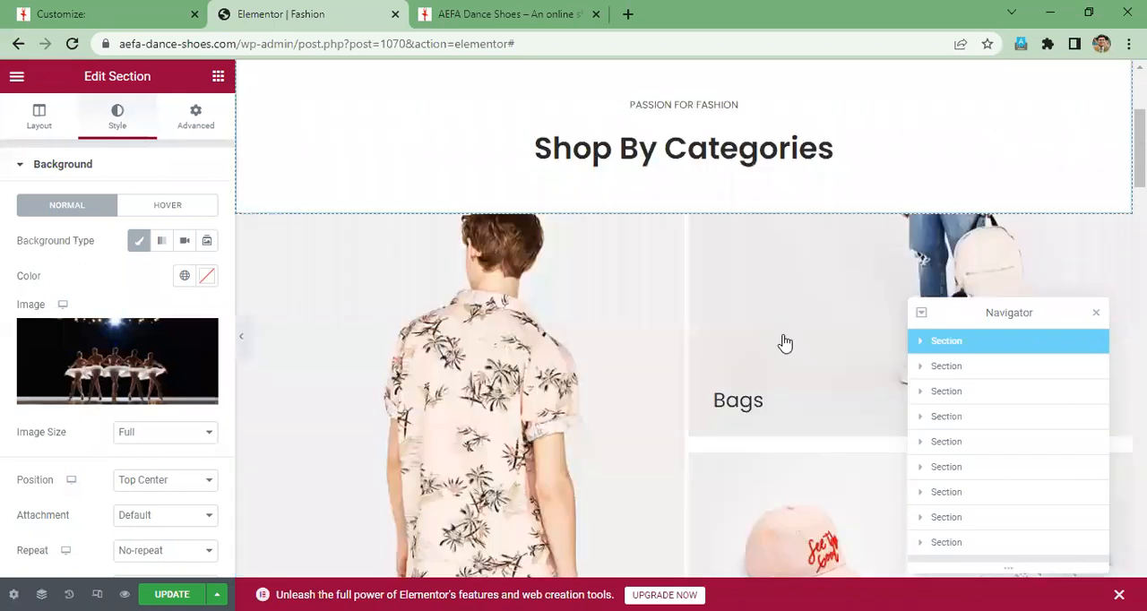
pyautogui.scroll(3, 783, 342)
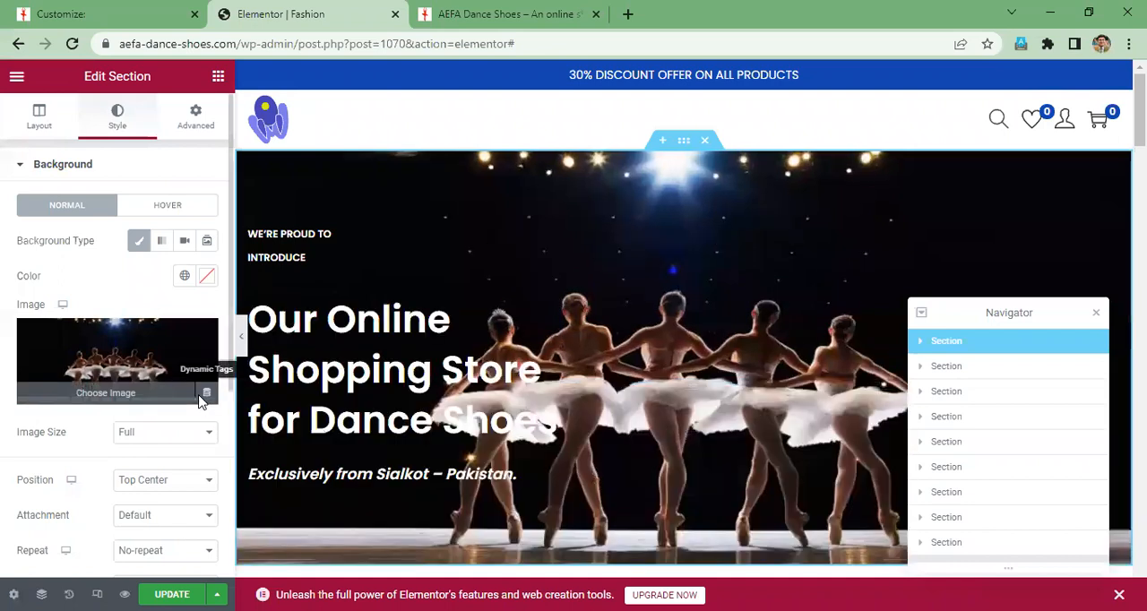
pyautogui.scroll(-2, 201, 402)
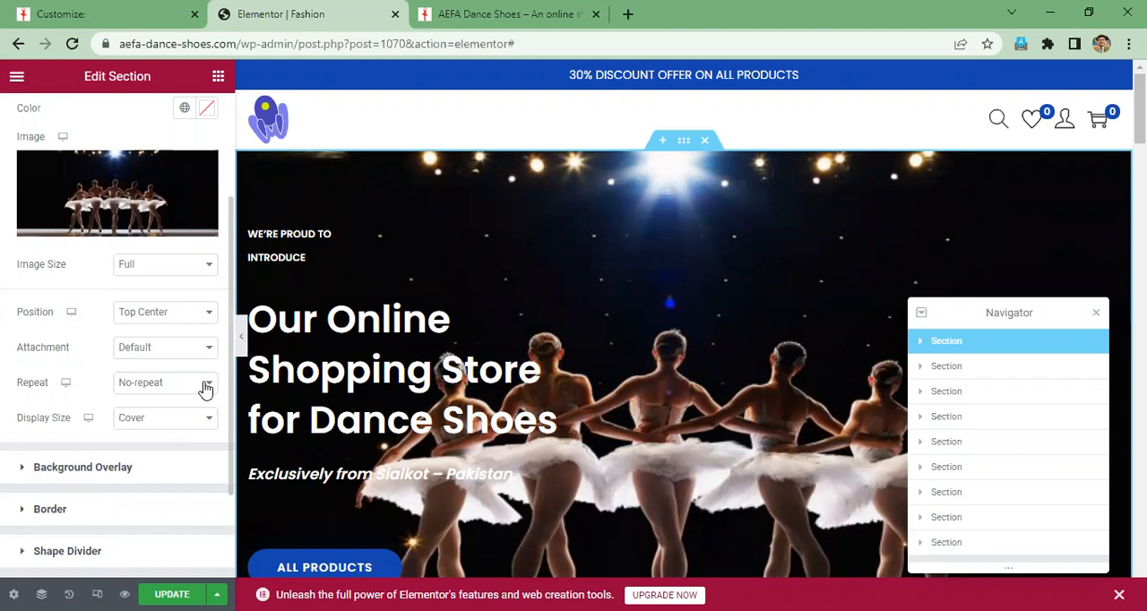
pyautogui.scroll(2, 205, 388)
pyautogui.scroll(-2, 205, 388)
pyautogui.scroll(-2, 205, 388)
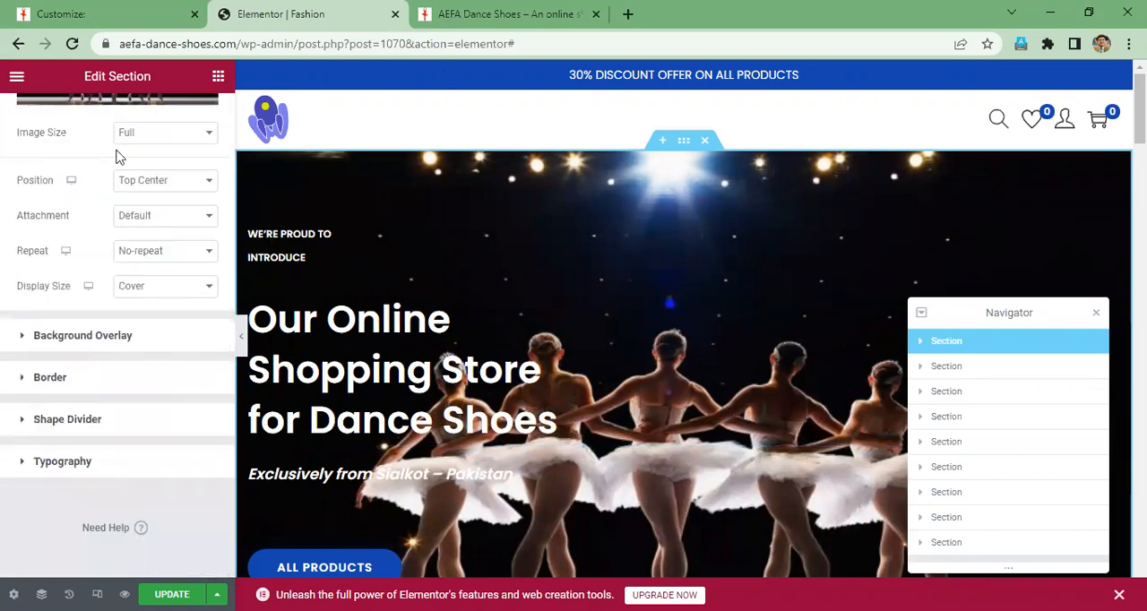
pyautogui.click(102, 13)
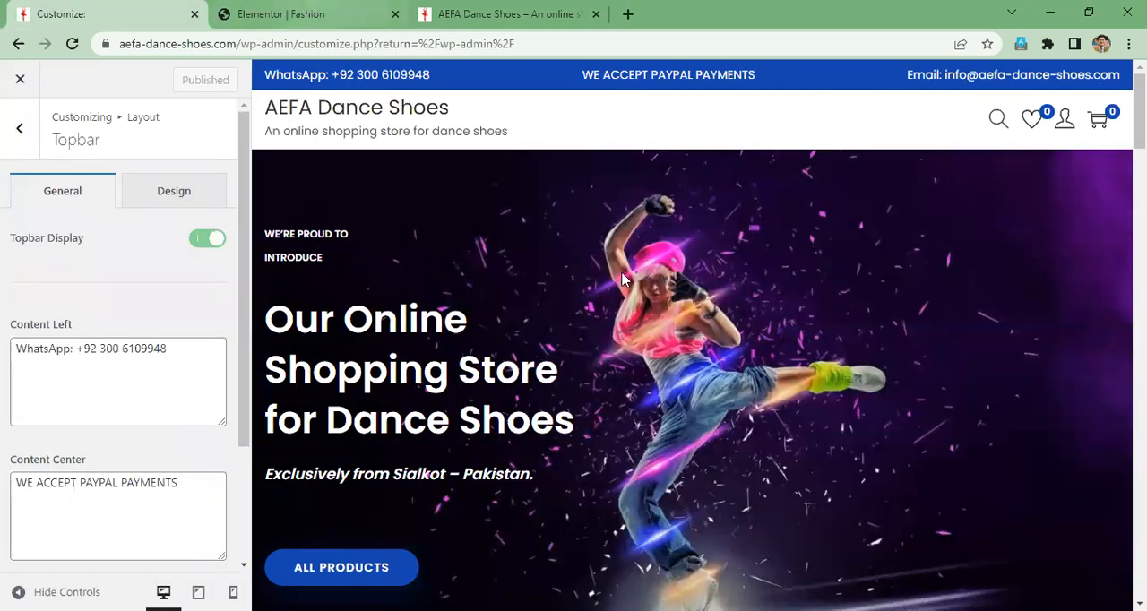
pyautogui.click(288, 13)
pyautogui.scroll(-9, 493, 392)
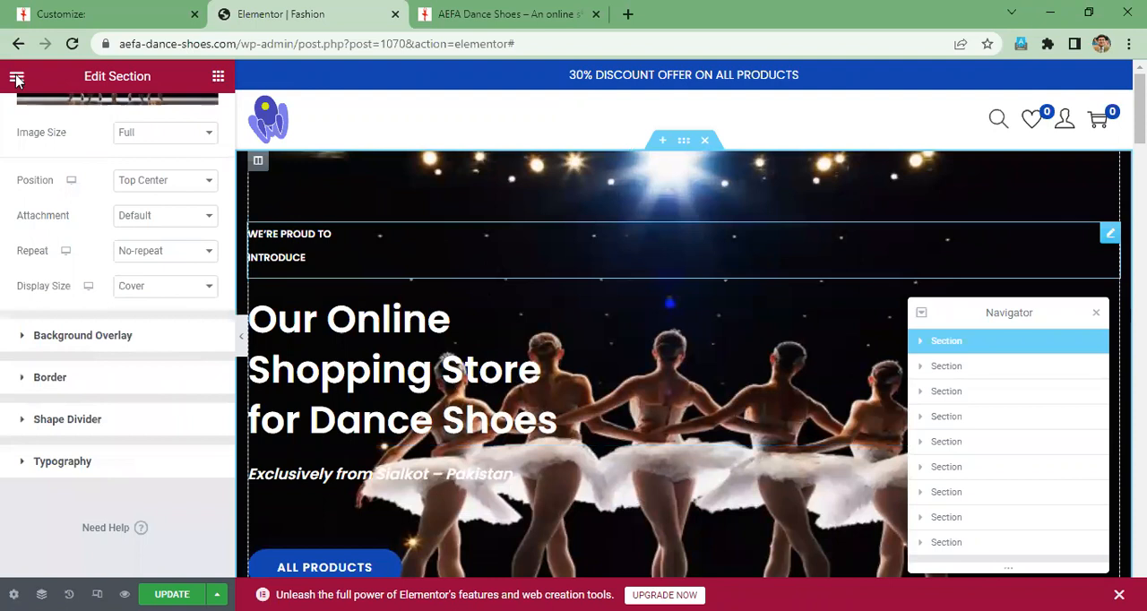
# - Apply This Post as Elementor's exit destination and update the page from Site Settings
pyautogui.click(17, 79)
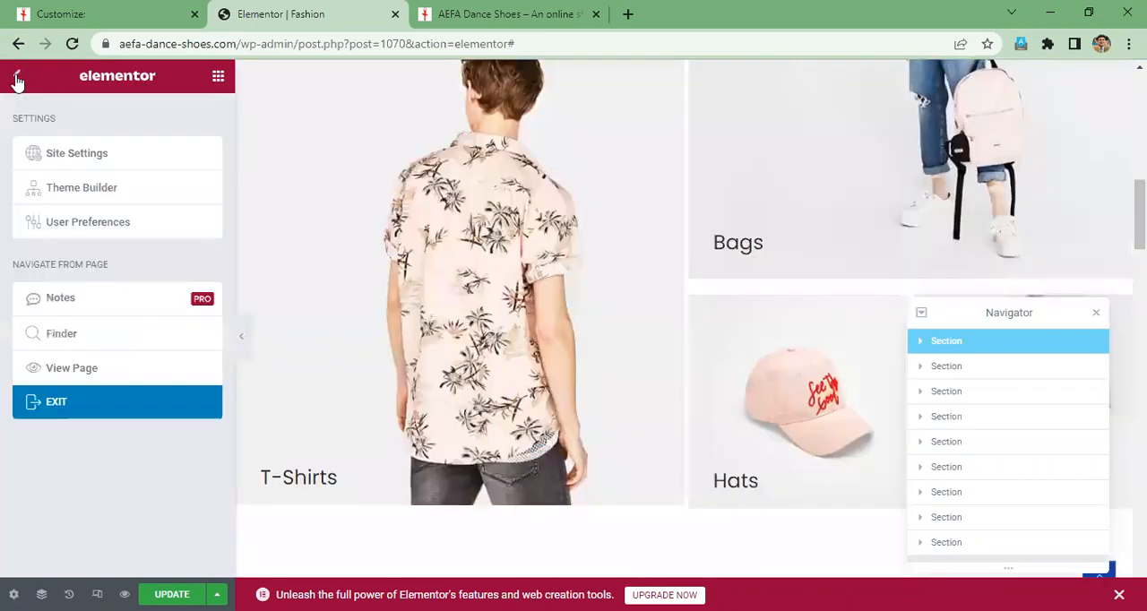
pyautogui.click(60, 405)
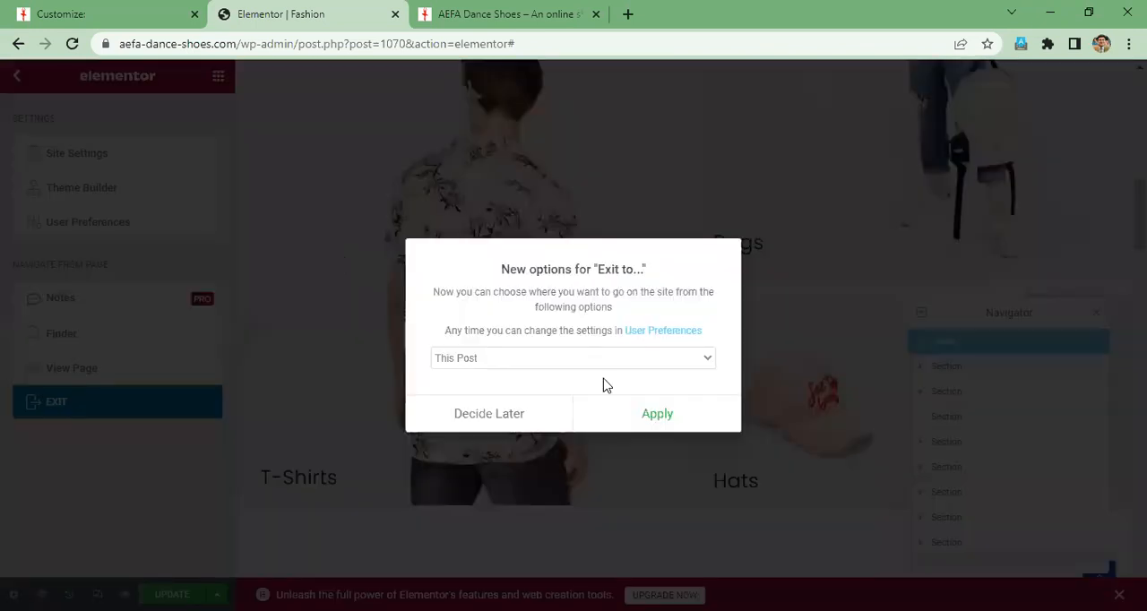
pyautogui.click(668, 418)
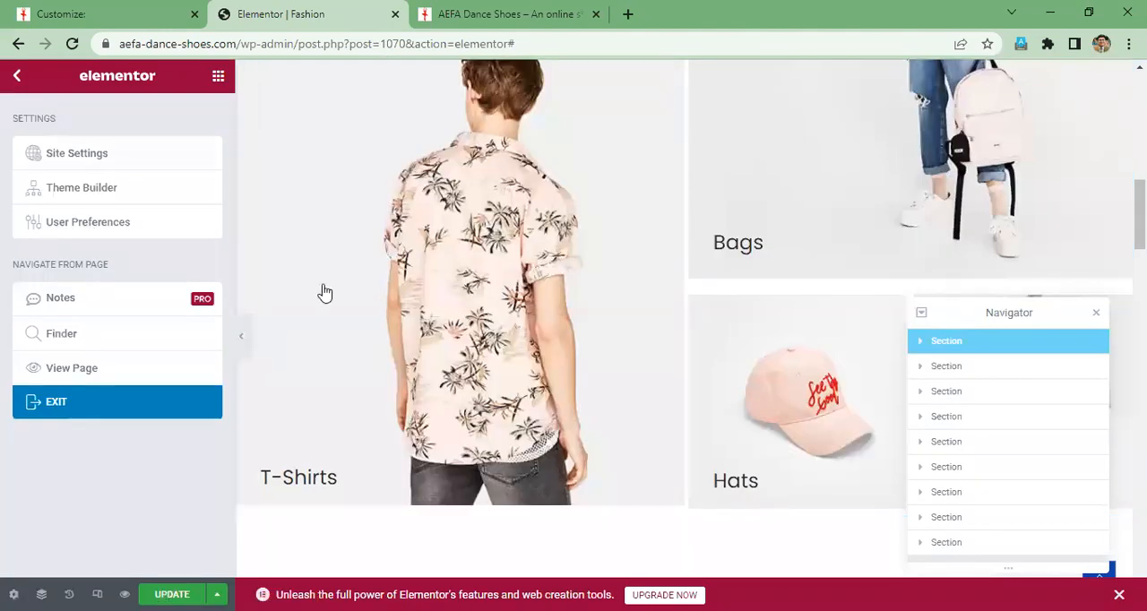
pyautogui.click(89, 161)
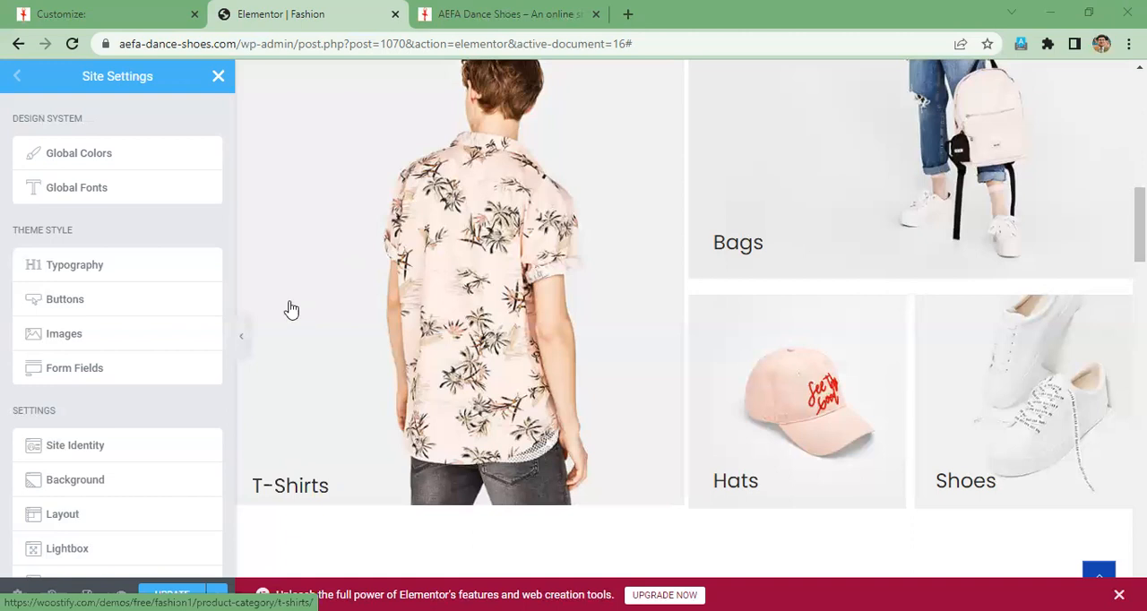
pyautogui.scroll(-3, 176, 371)
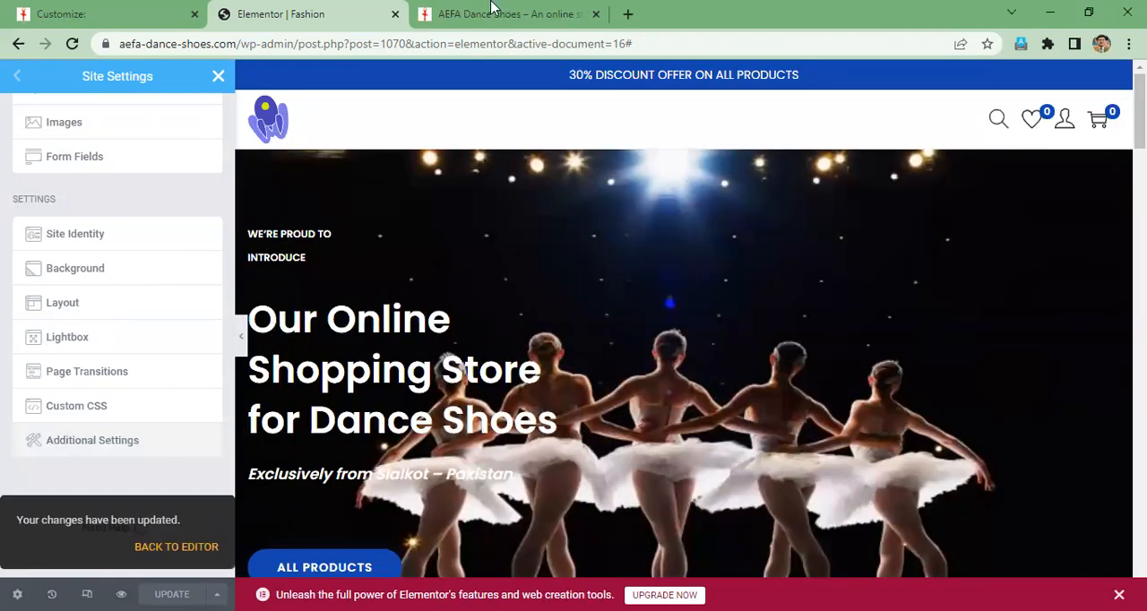
# - Reload the live store page to check its hero background against the Elementor editor
pyautogui.hotkey('ctrl', 'Tab')
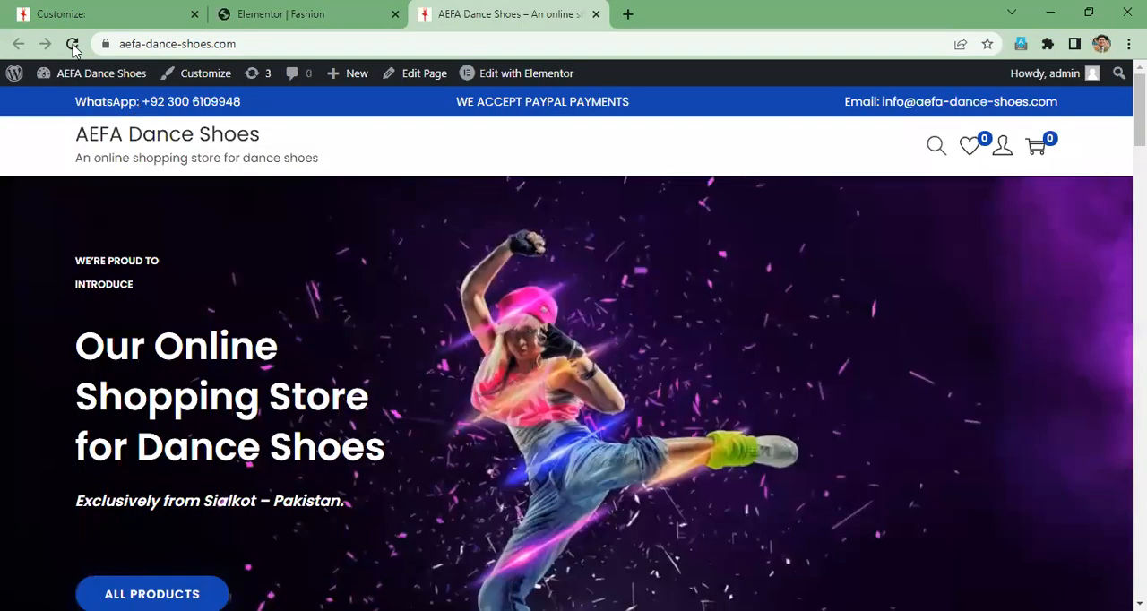
pyautogui.press('F5')
pyautogui.press('F5')
pyautogui.click(314, 14)
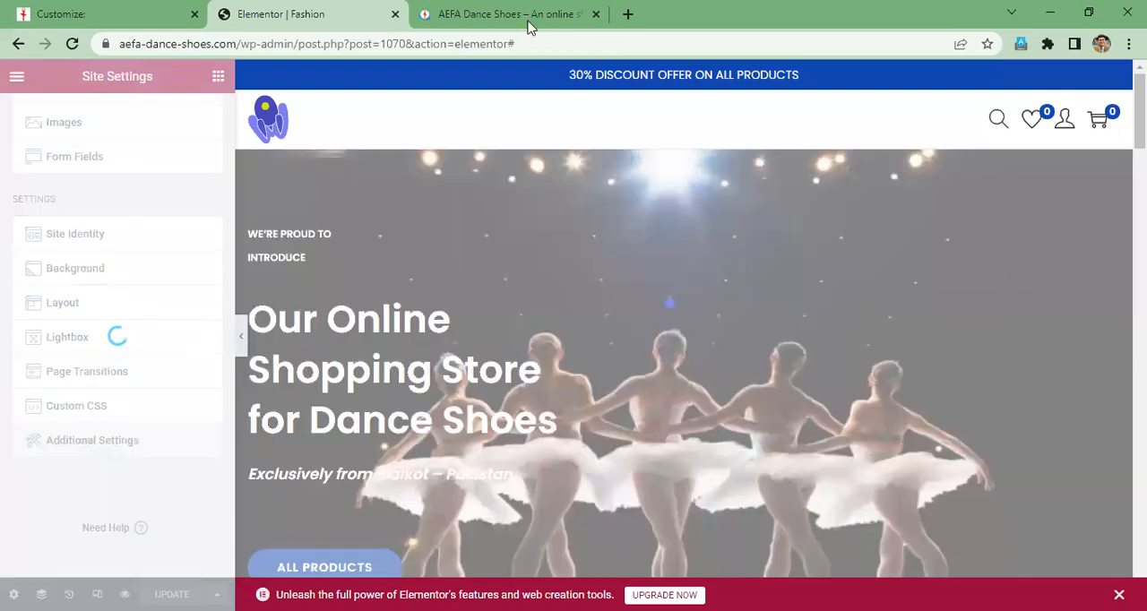
pyautogui.click(532, 13)
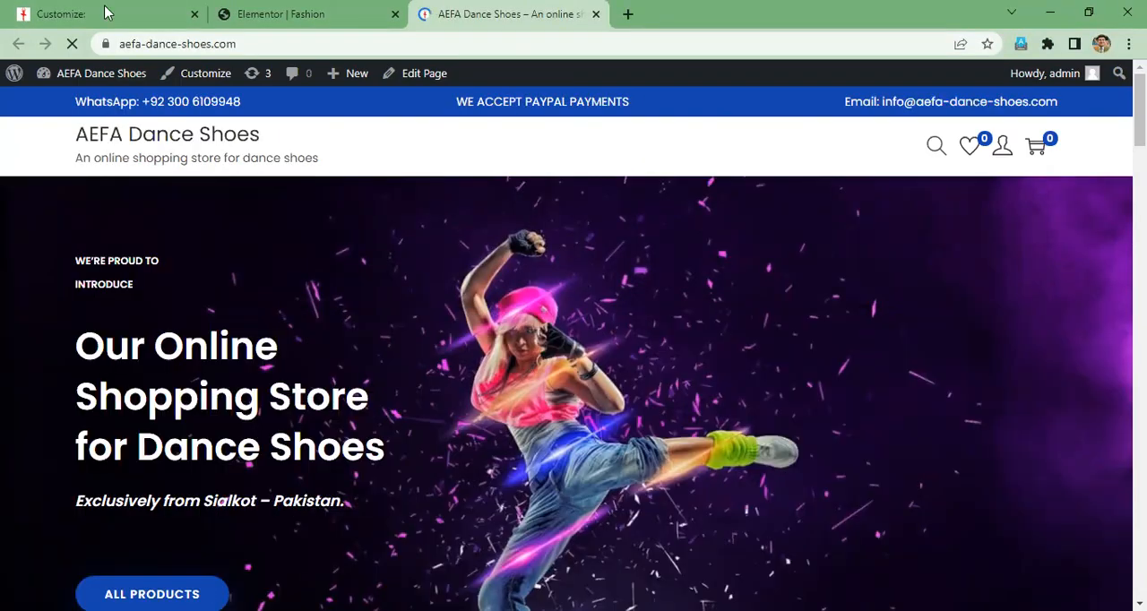
# - Review the topbar content in the theme customizer and close the customizer page
pyautogui.hotkey('ctrl', 'Tab')
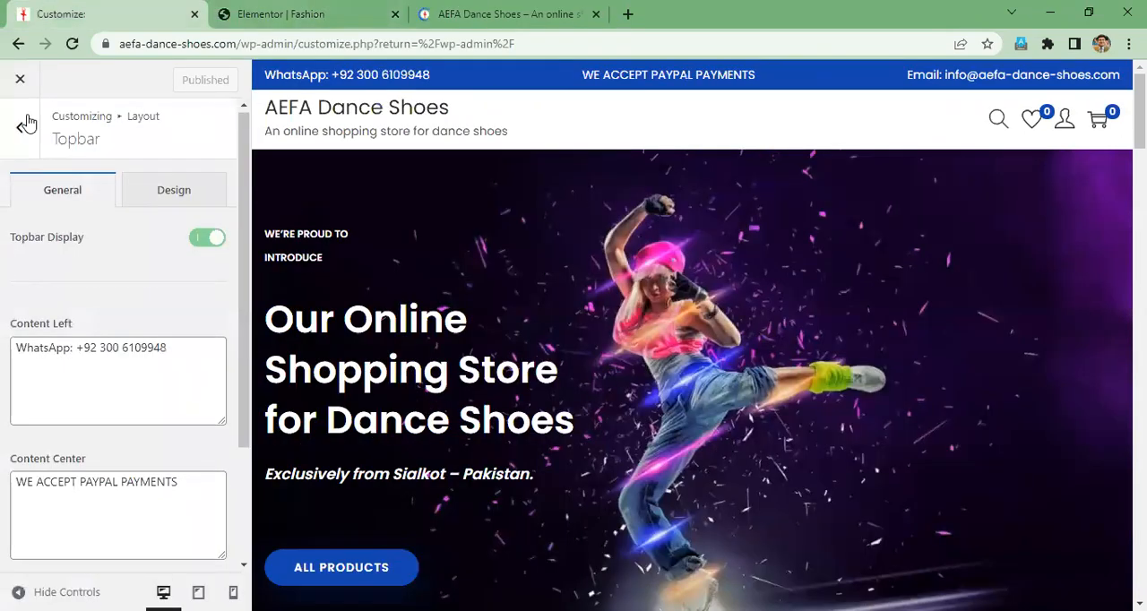
pyautogui.scroll(-1, 18, 139)
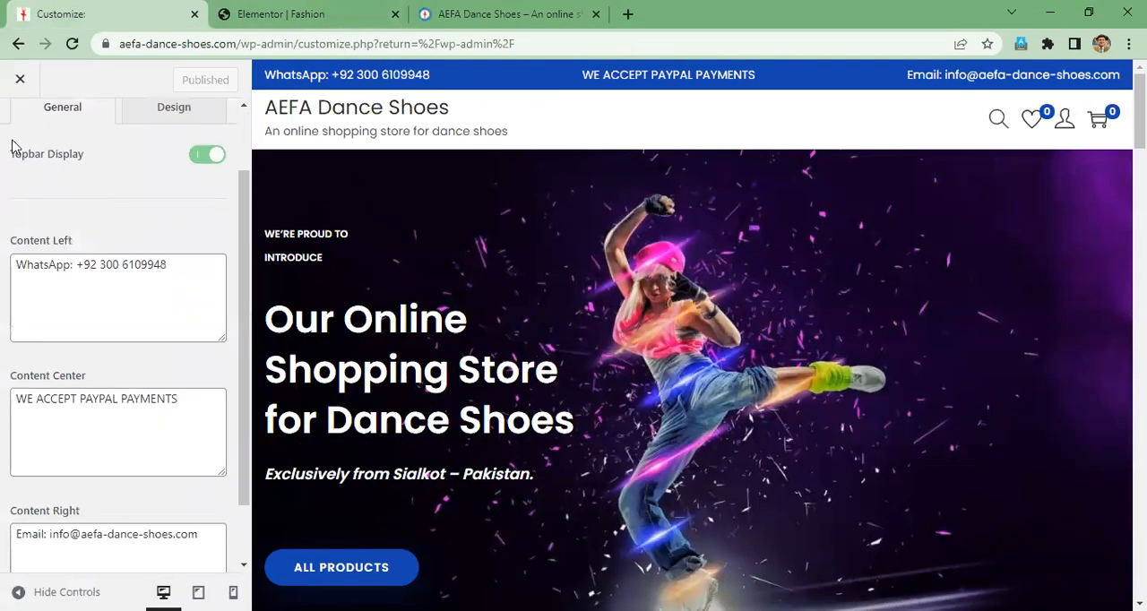
pyautogui.click(195, 16)
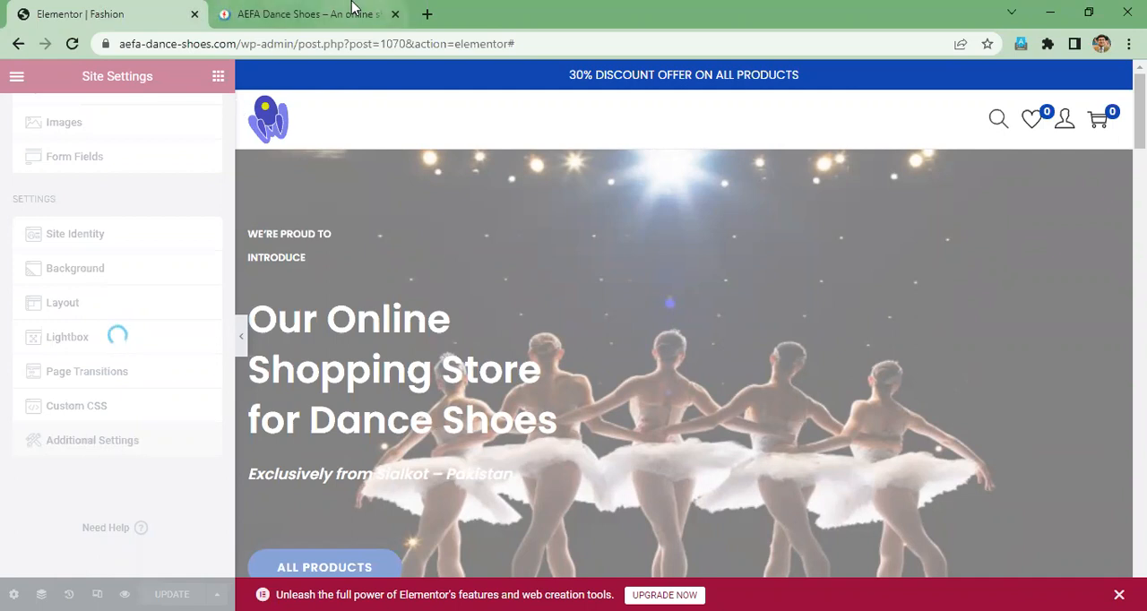
pyautogui.moveTo(352, 7)
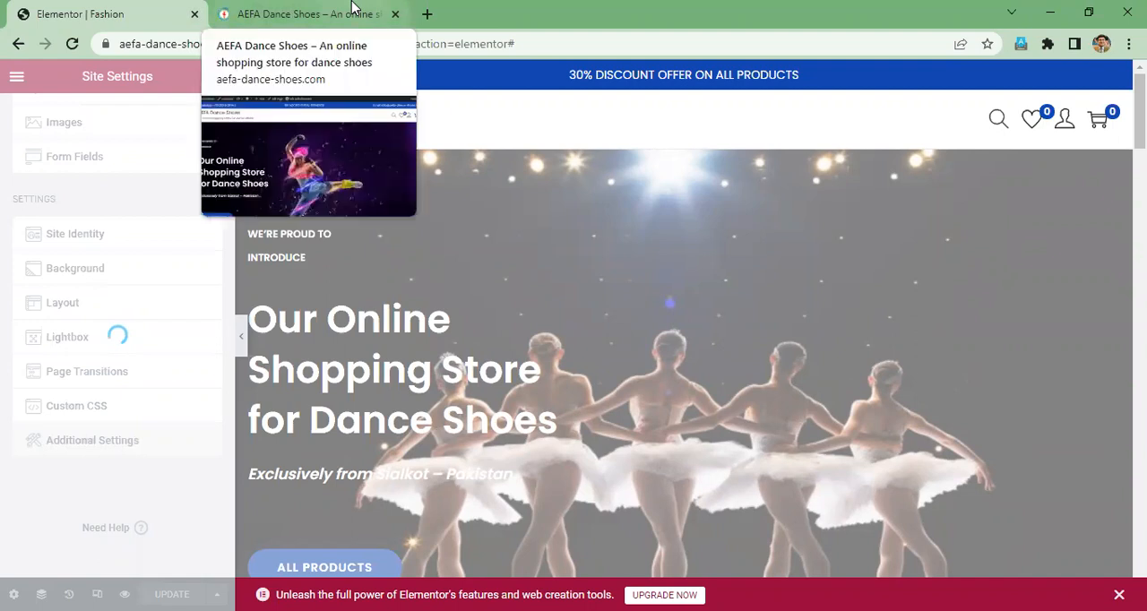
# - Examine the hero and Shop By Categories sections on the live store page, and return to the Elementor editor
pyautogui.click(340, 11)
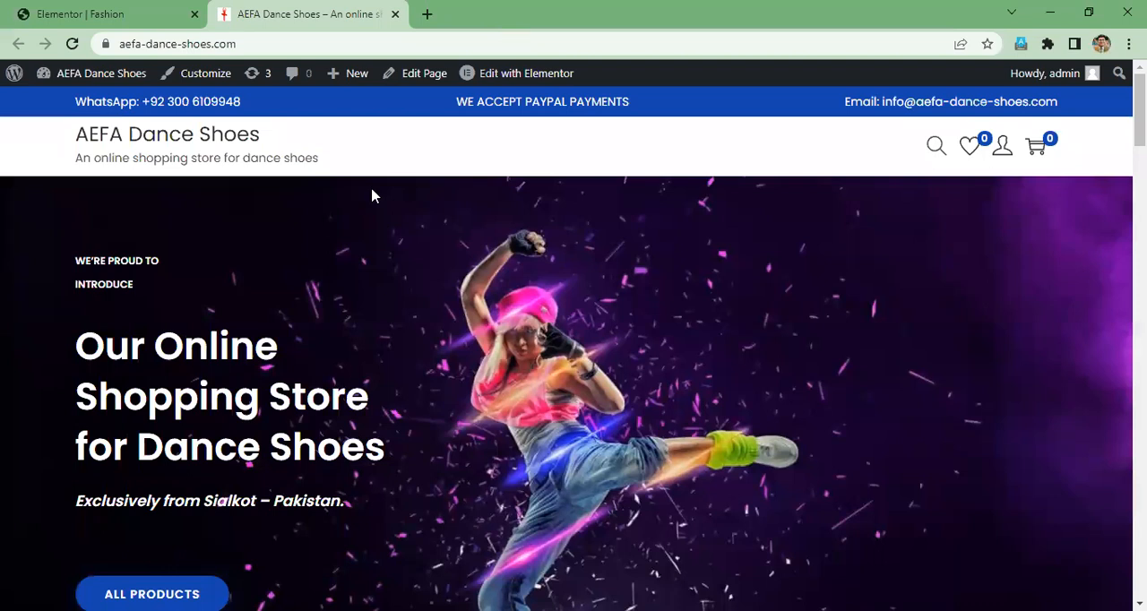
pyautogui.scroll(-5, 372, 195)
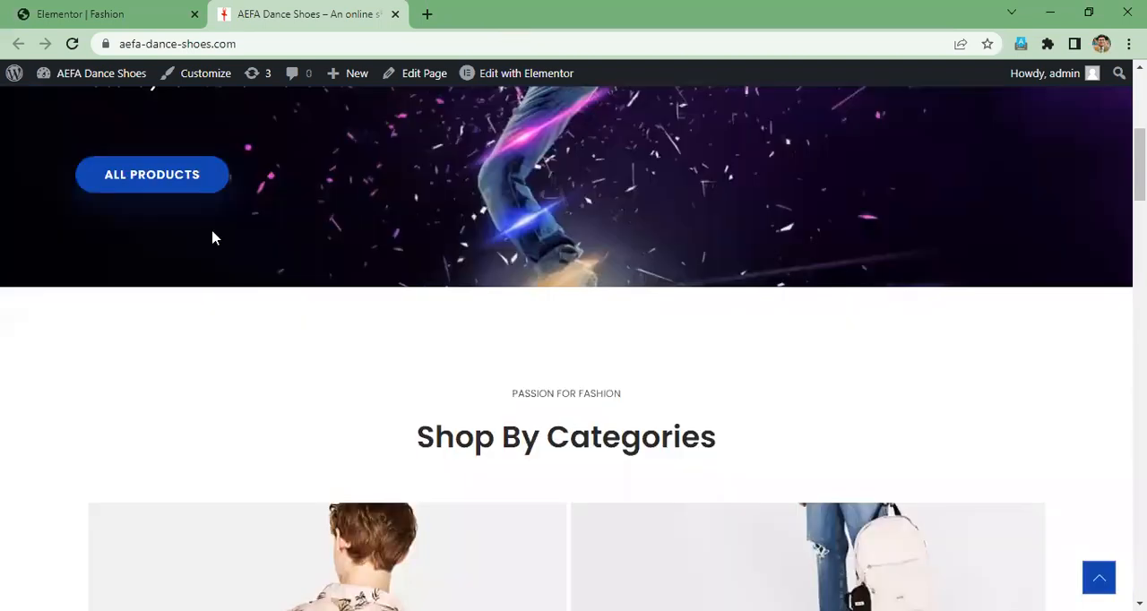
pyautogui.scroll(5, 212, 236)
pyautogui.click(143, 11)
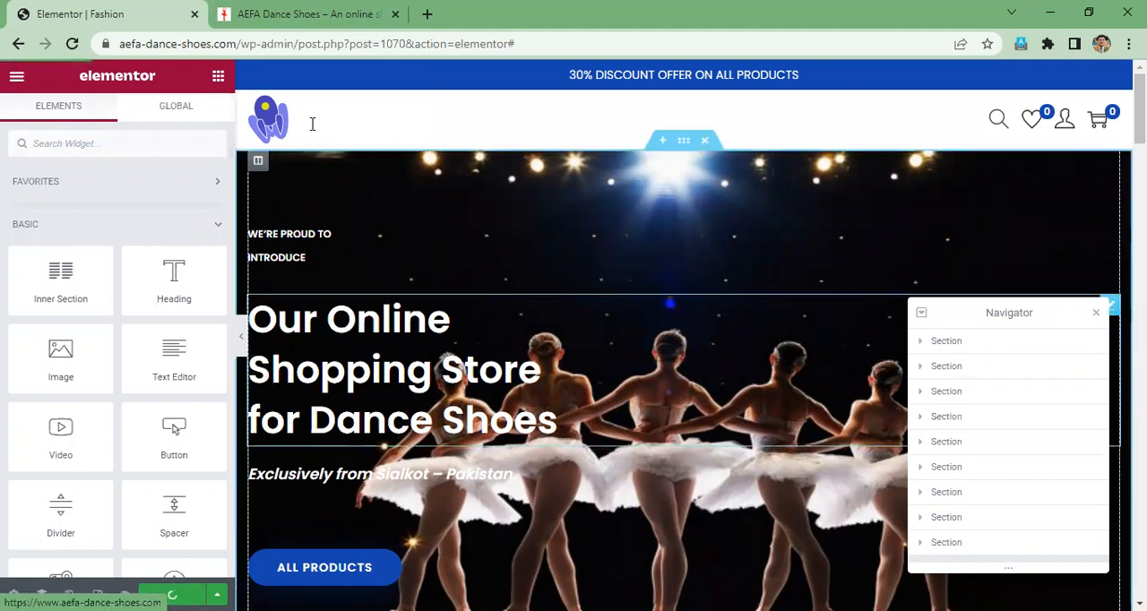
# - Reload the live store page and examine its hero background down to the Shop By Categories section
pyautogui.click(289, 20)
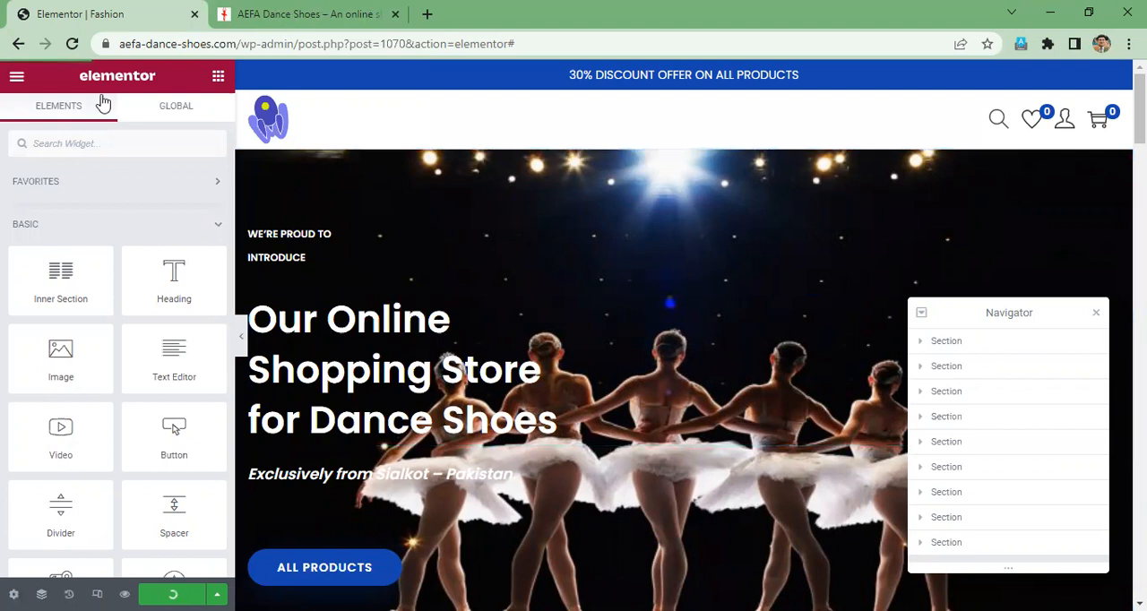
pyautogui.click(73, 42)
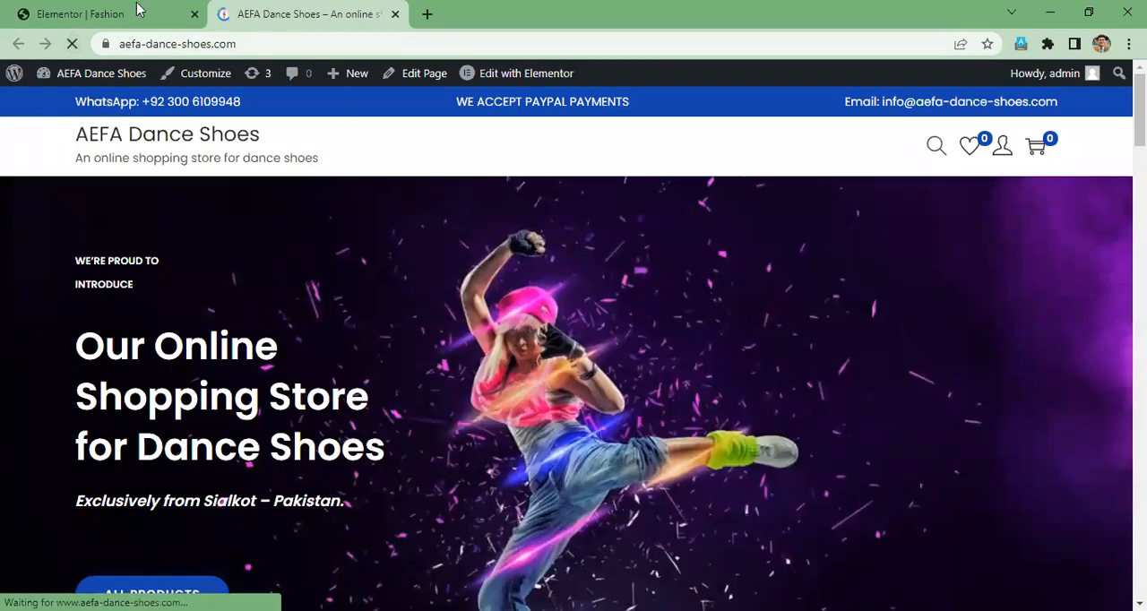
pyautogui.click(171, 13)
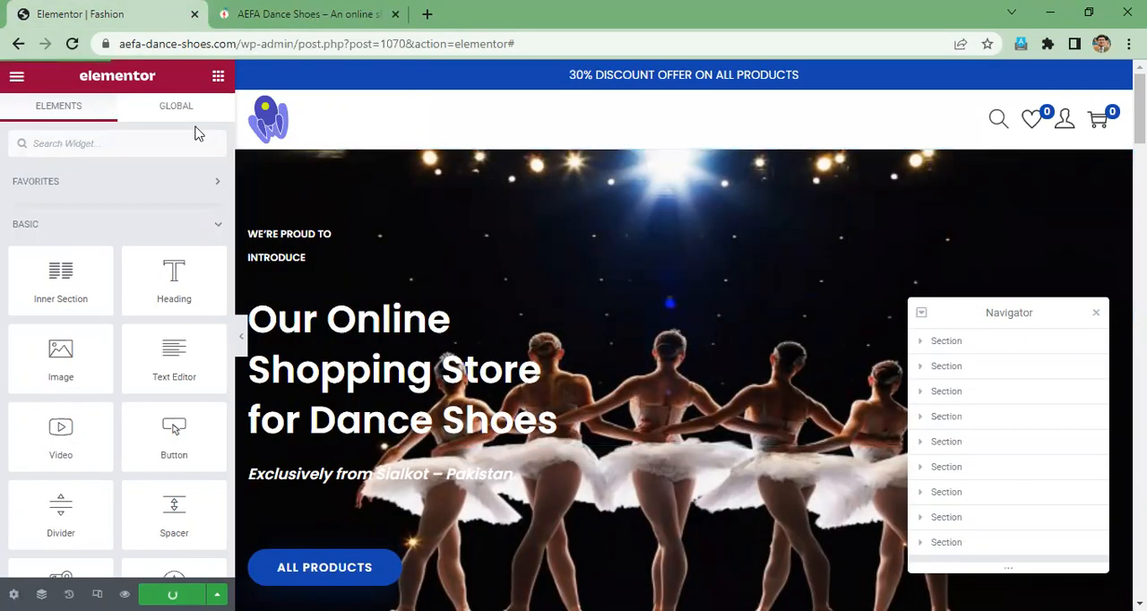
pyautogui.click(293, 15)
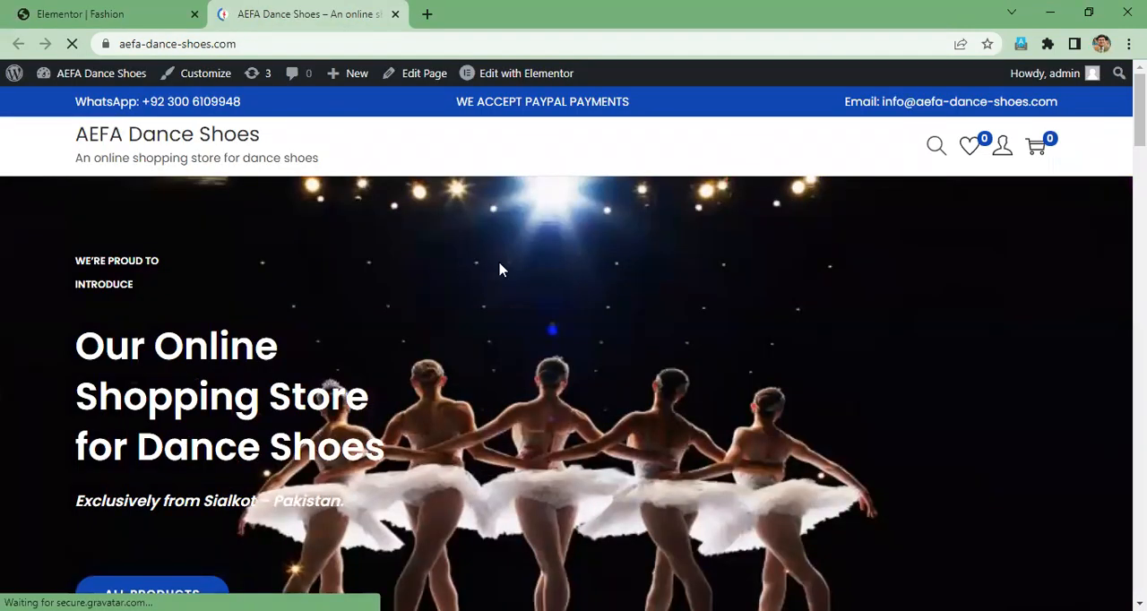
pyautogui.scroll(-5, 529, 299)
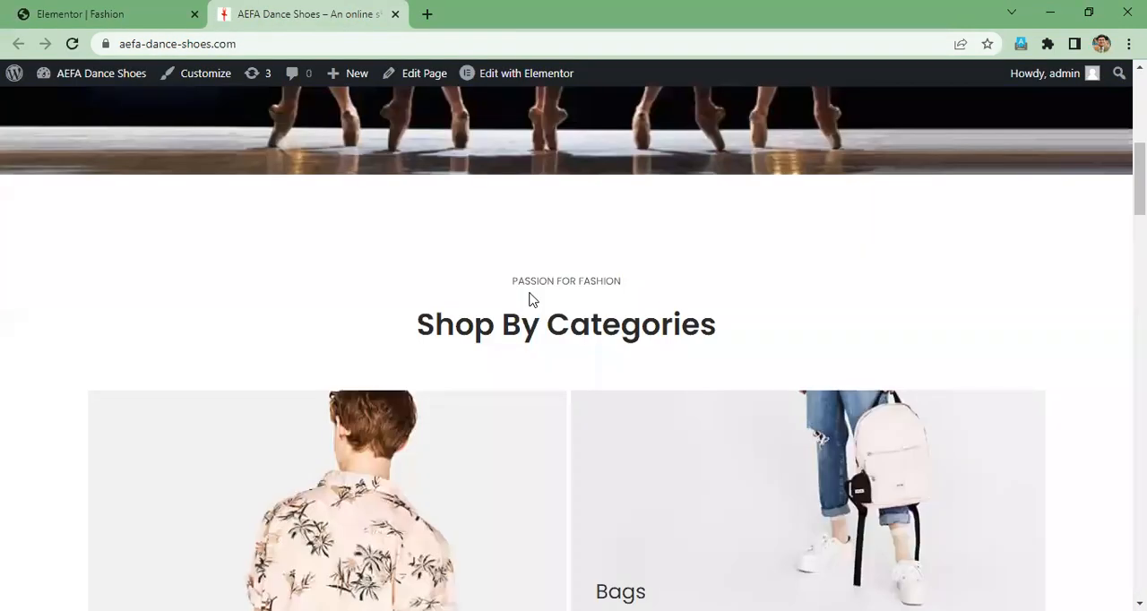
pyautogui.scroll(5, 530, 300)
# - Compare the hero section in the Elementor editor with a freshly reloaded live store page
pyautogui.click(86, 16)
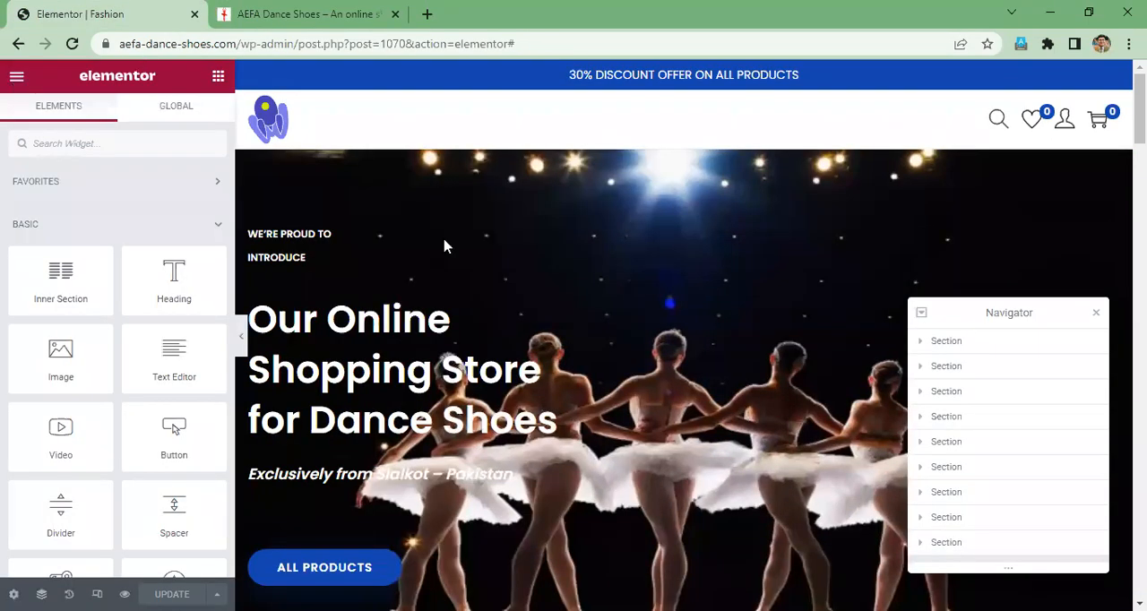
pyautogui.scroll(-3, 445, 242)
pyautogui.scroll(-1, 433, 351)
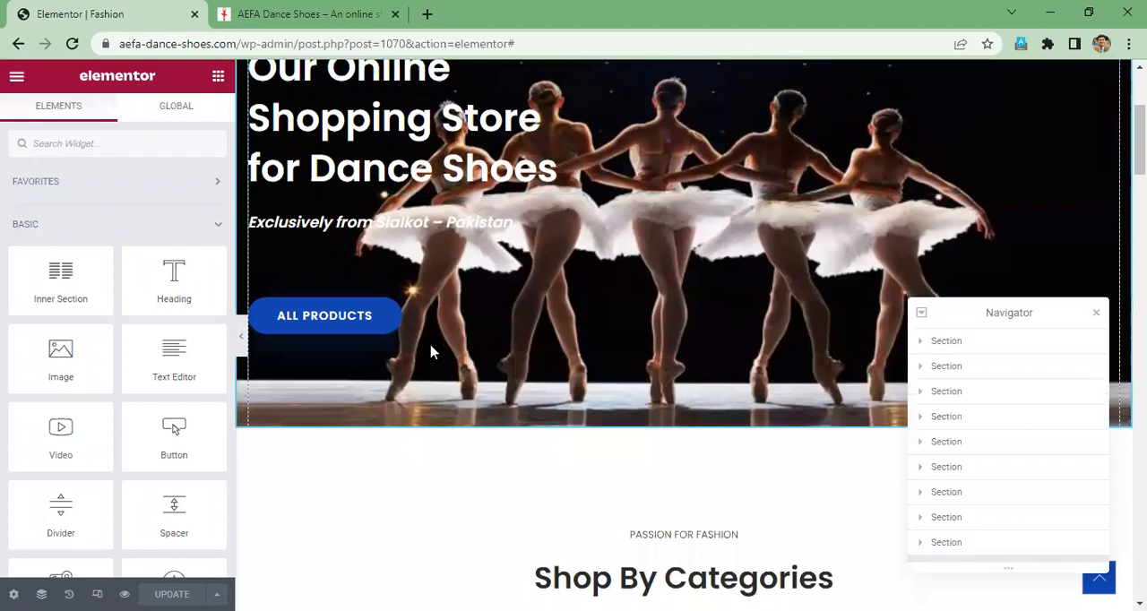
pyautogui.scroll(2, 368, 340)
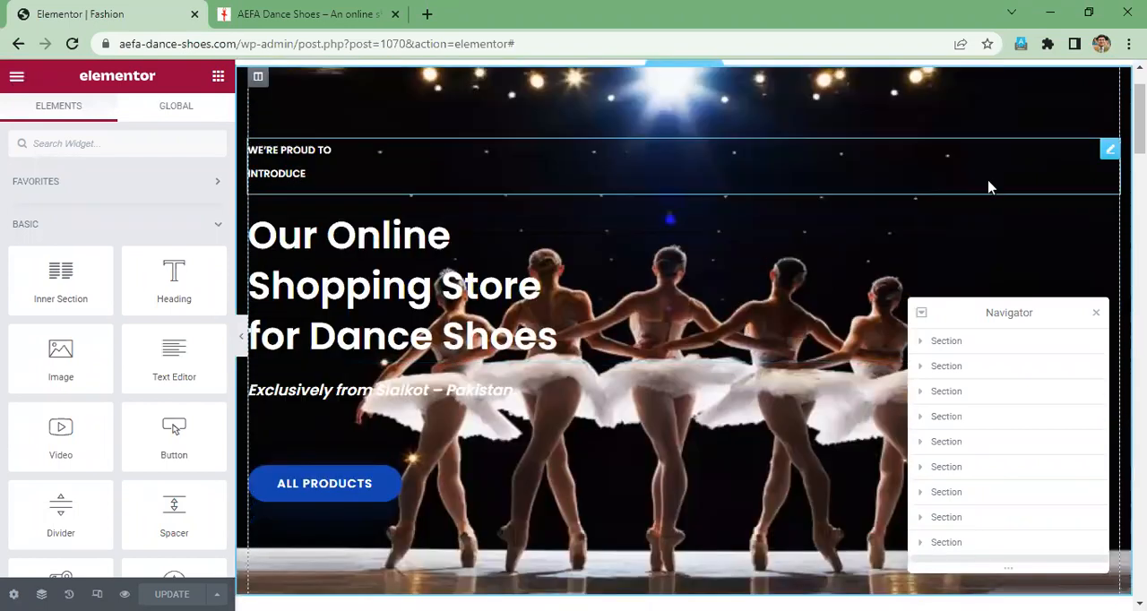
pyautogui.scroll(1, 953, 219)
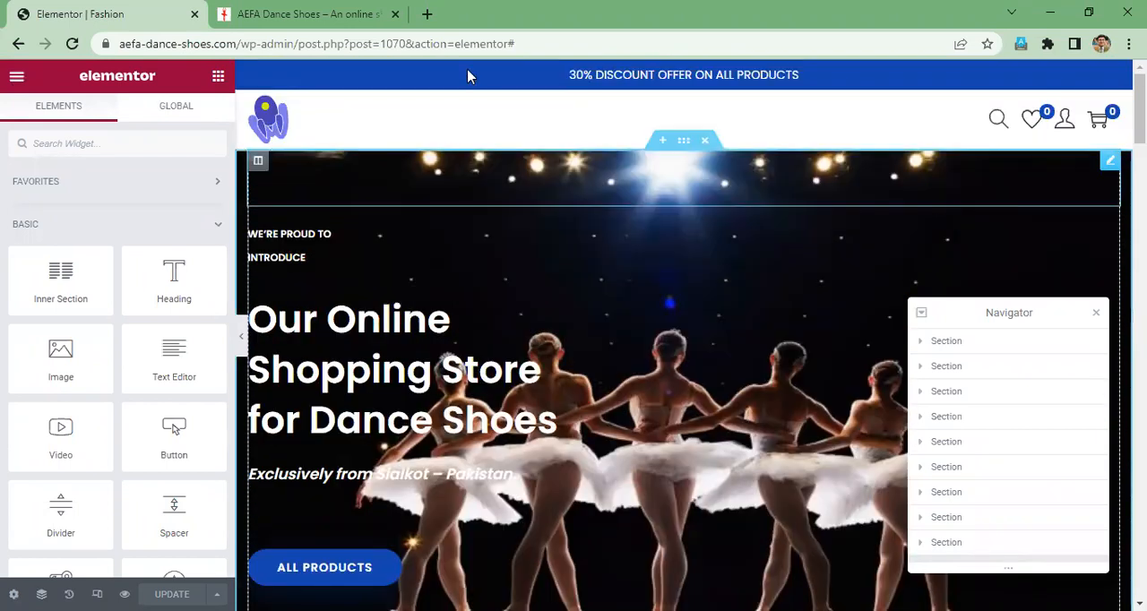
pyautogui.click(287, 32)
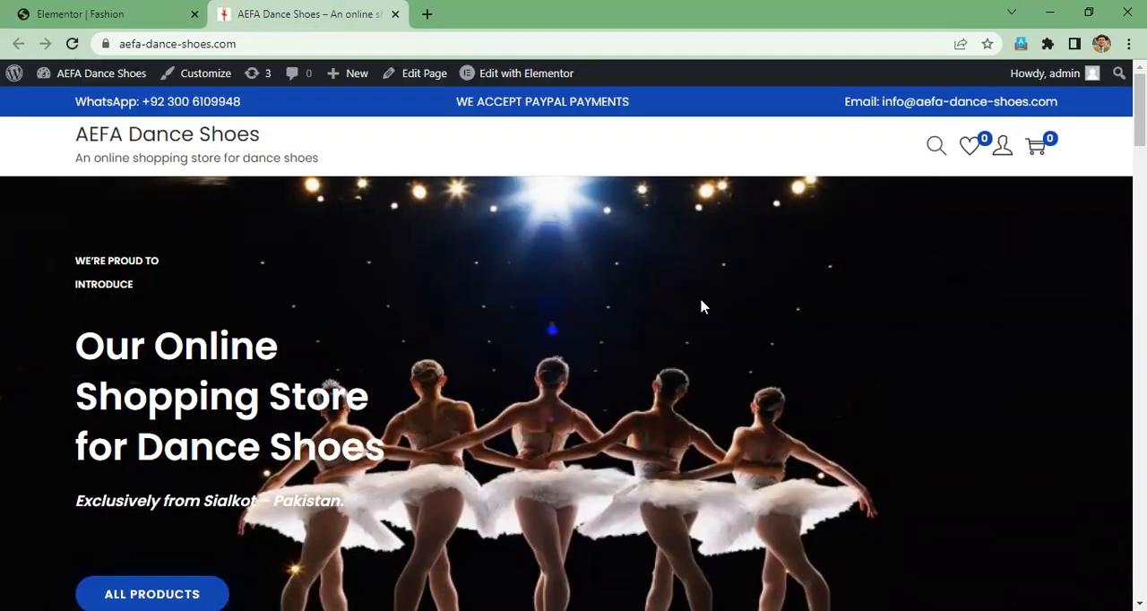
pyautogui.press('F5')
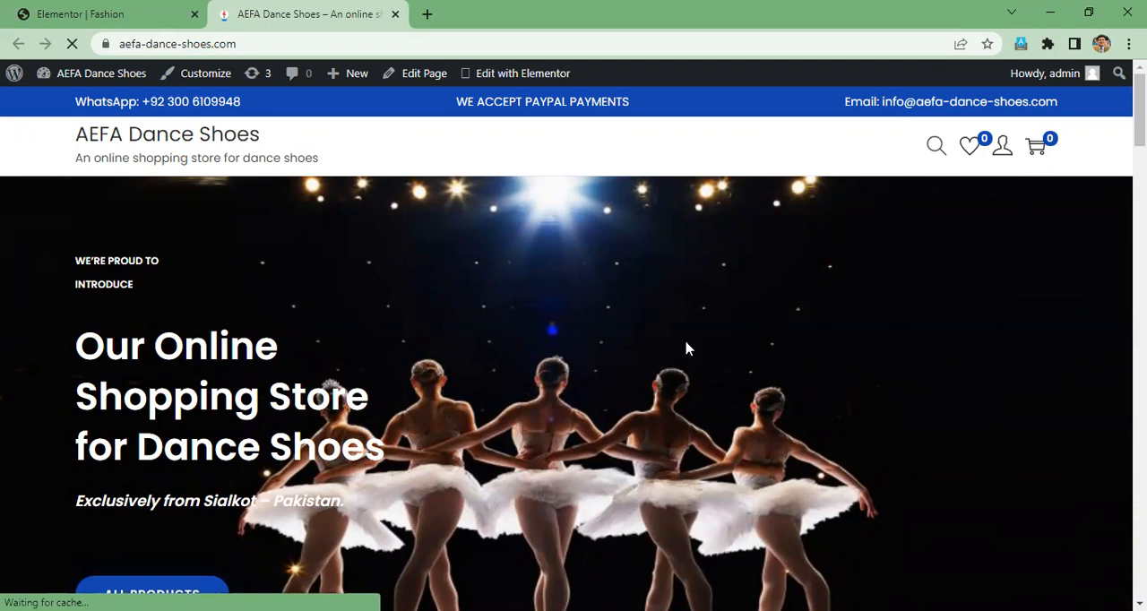
pyautogui.scroll(-4, 687, 349)
pyautogui.scroll(2, 104, 284)
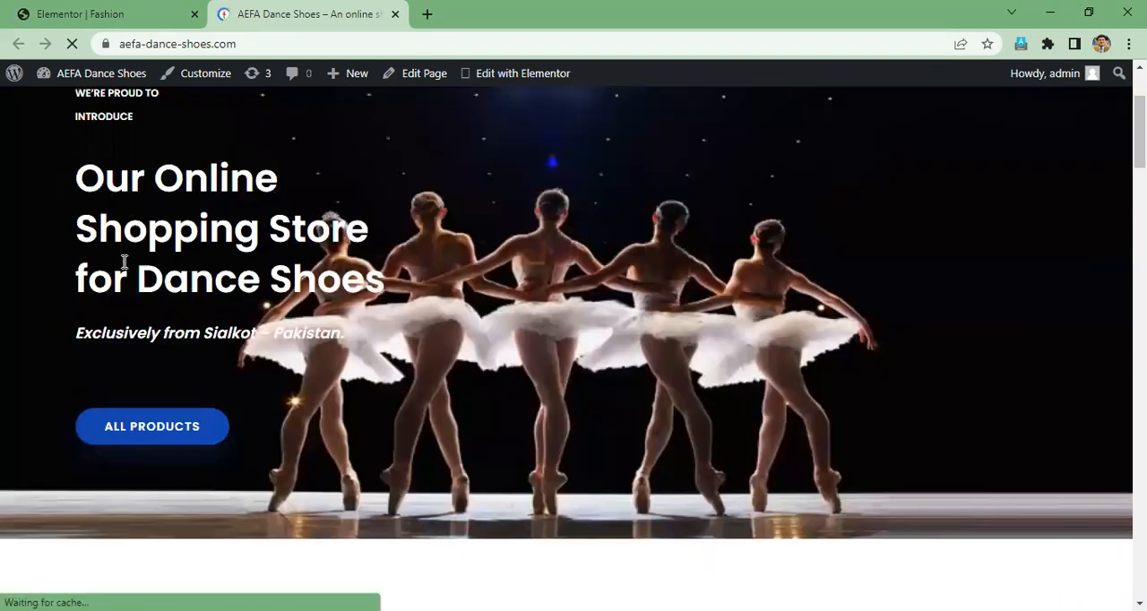
pyautogui.scroll(2, 125, 262)
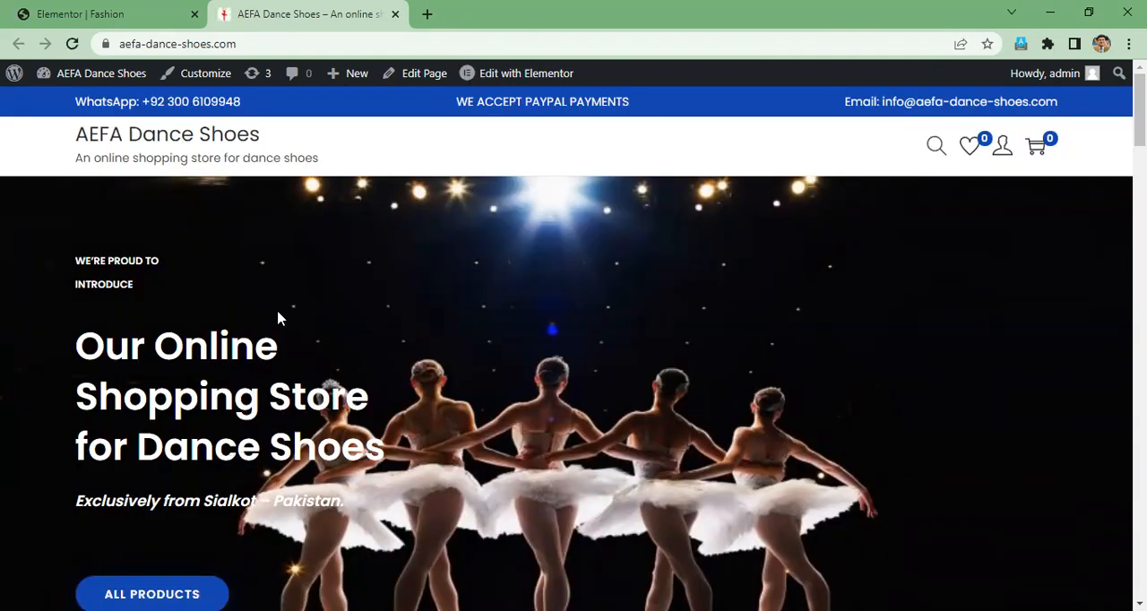
# - Open aefaintl.com in a new browser tab and return to the Elementor editor
pyautogui.click(152, 8)
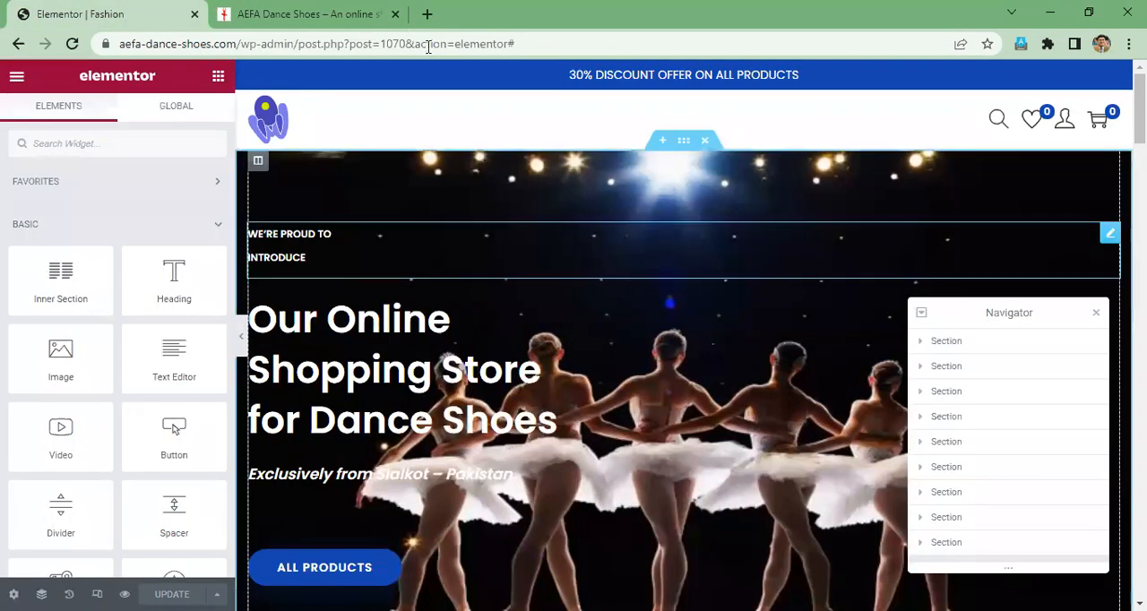
pyautogui.hotkey('ctrl', 't')
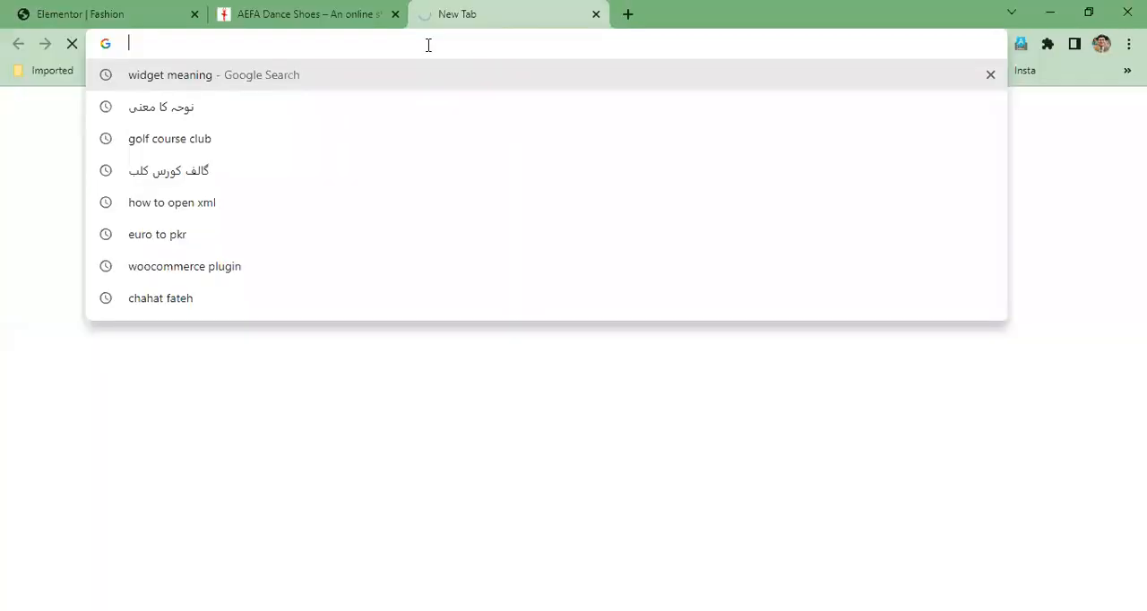
pyautogui.write('ae')
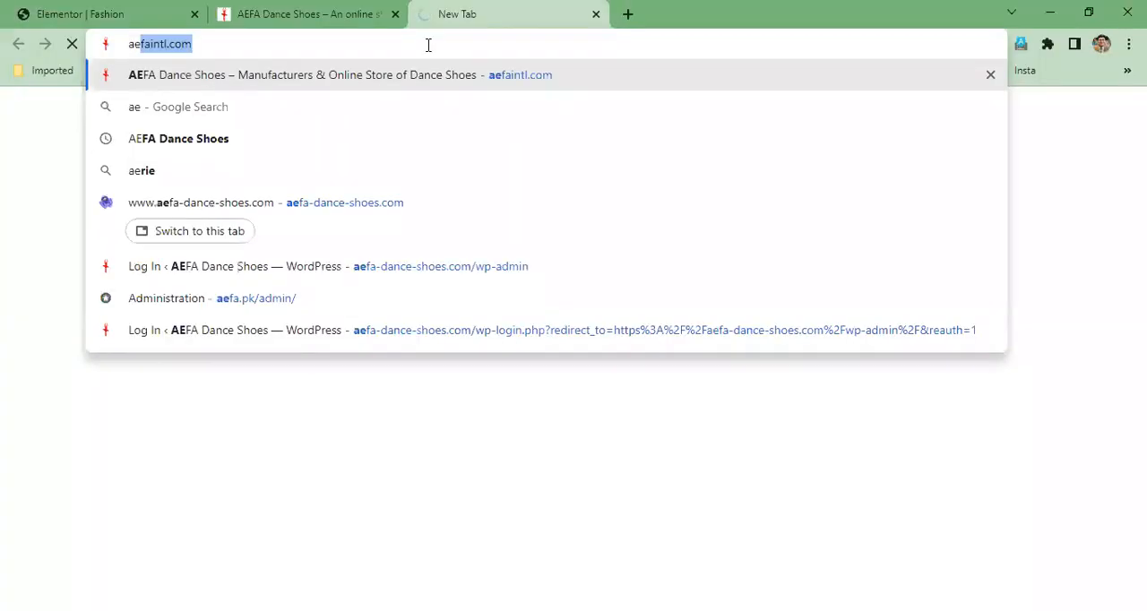
pyautogui.press('Return')
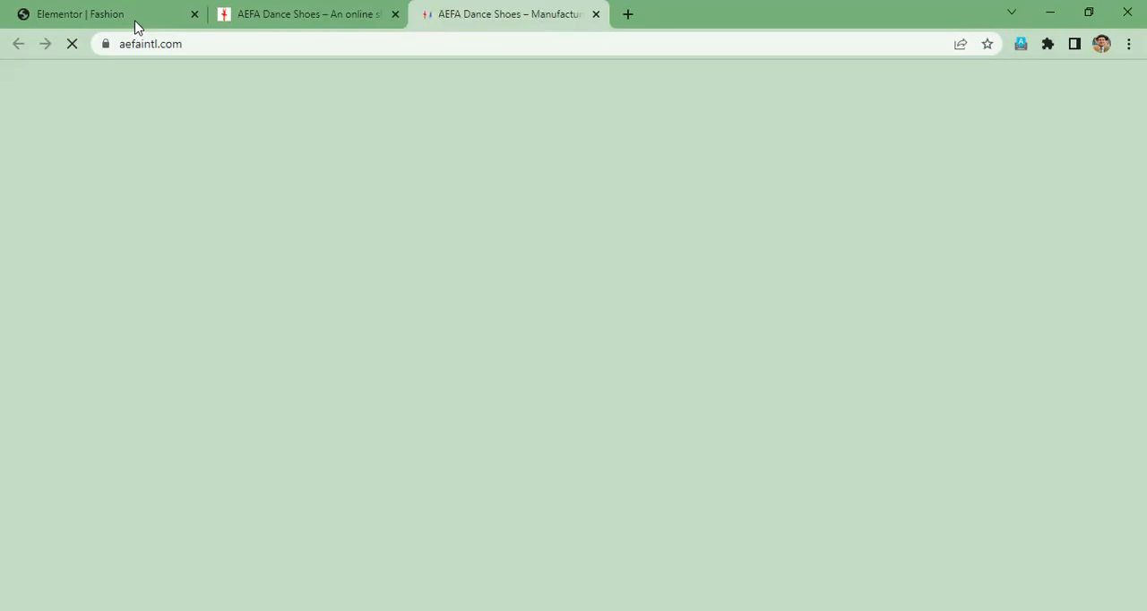
pyautogui.hotkey('ctrl', '1')
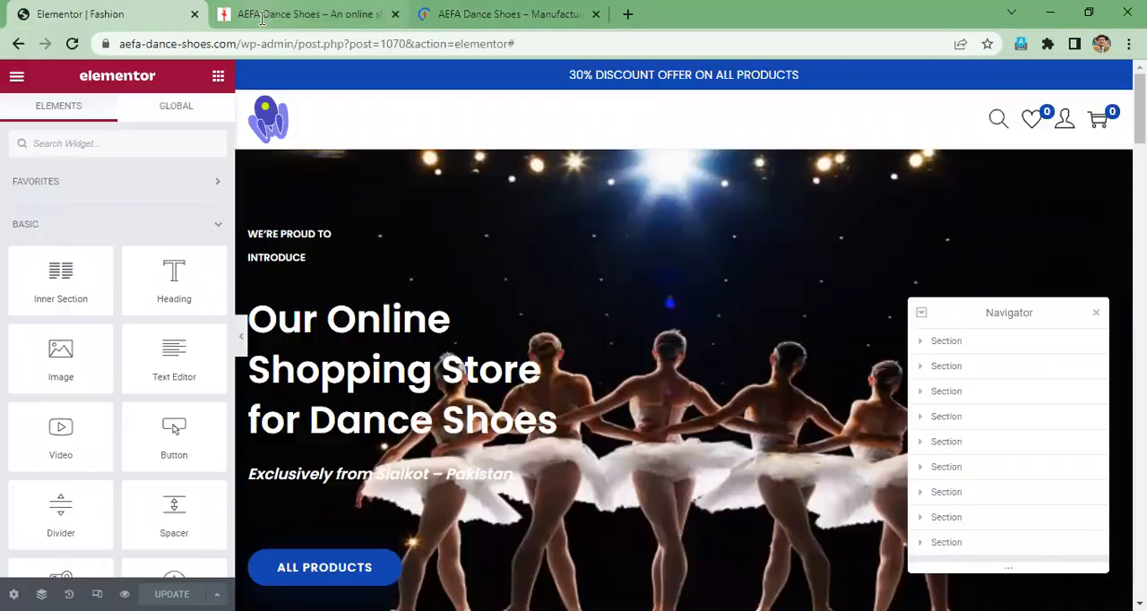
# - Delete the "We're proud to introduce" text above the hero heading
pyautogui.click(312, 259)
pyautogui.moveTo(309, 259); pyautogui.dragTo(251, 242)
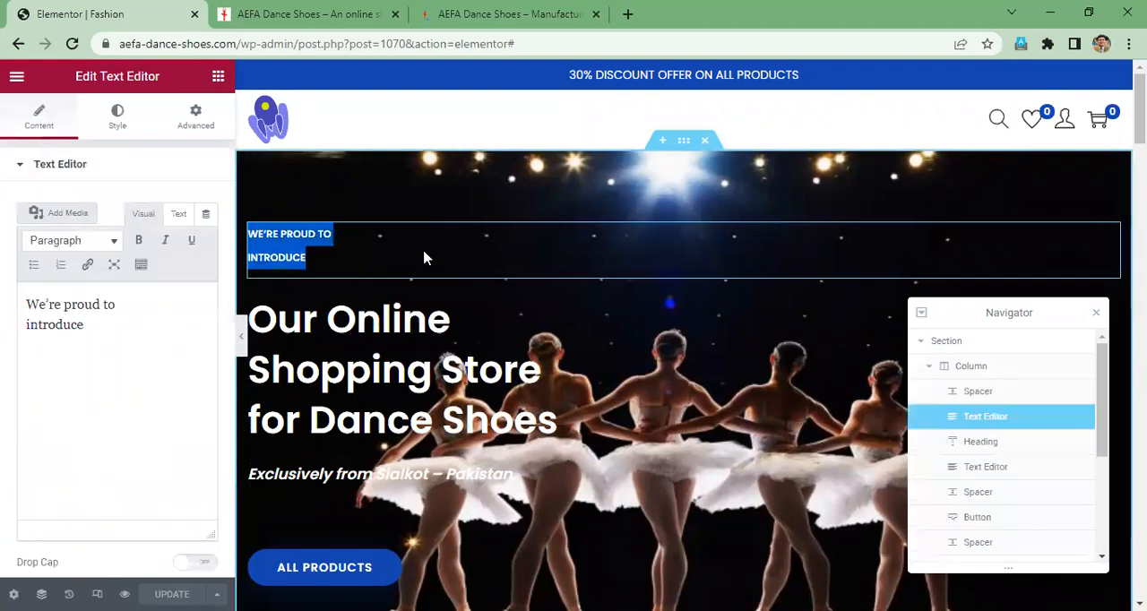
pyautogui.press('BackSpace')
# - Replace the first line of the hero heading with "Manufacturers & Exporters"
pyautogui.moveTo(453, 303); pyautogui.dragTo(263, 297)
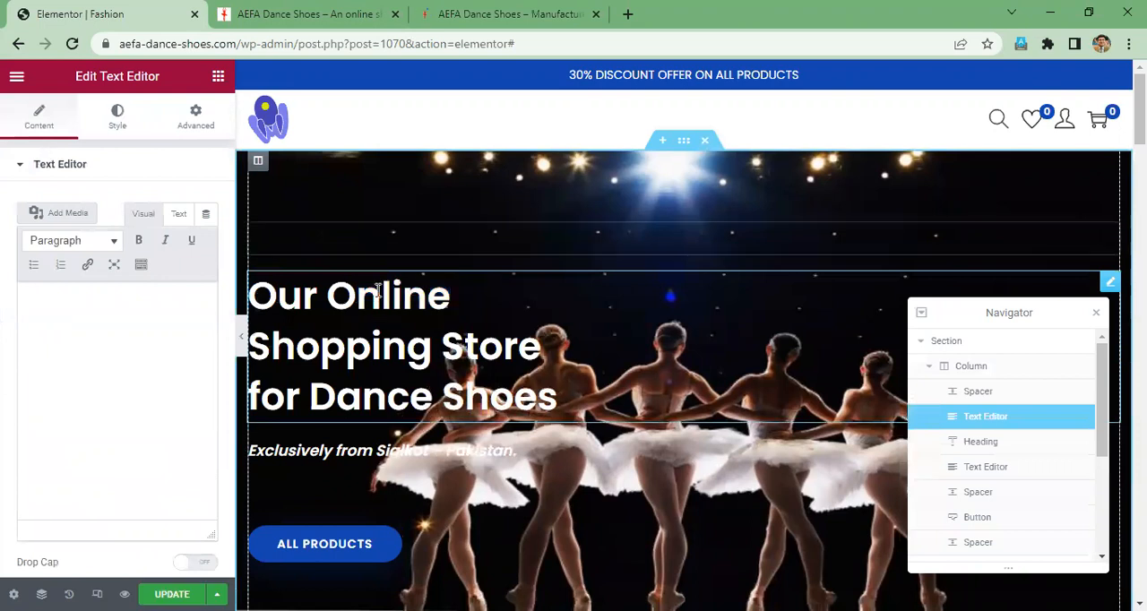
pyautogui.click(438, 341)
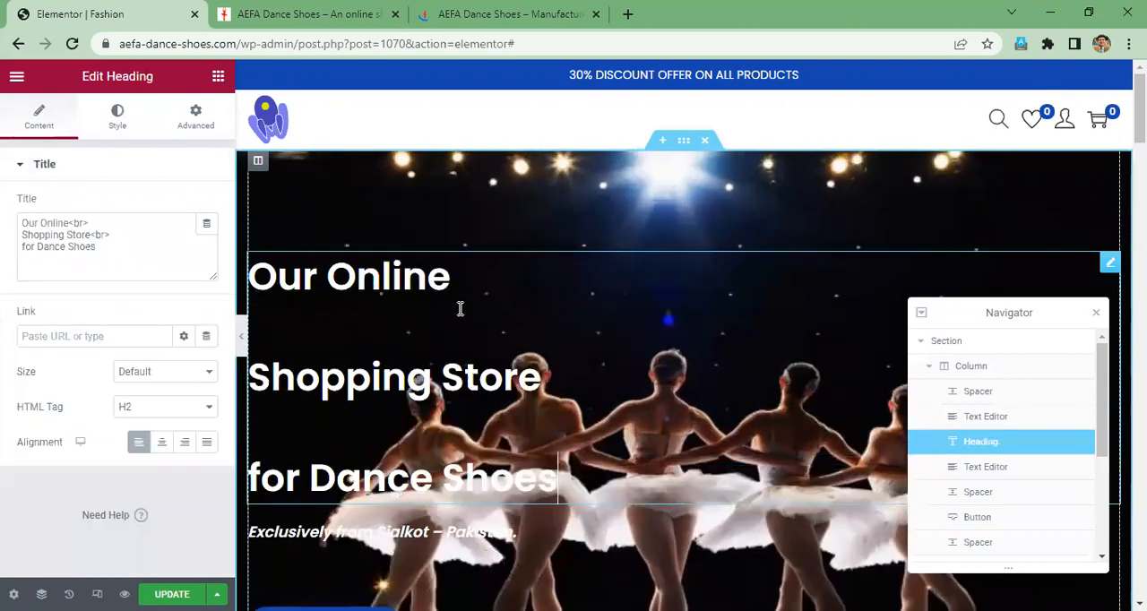
pyautogui.doubleClick(440, 275)
pyautogui.moveTo(261, 275); pyautogui.dragTo(714, 342)
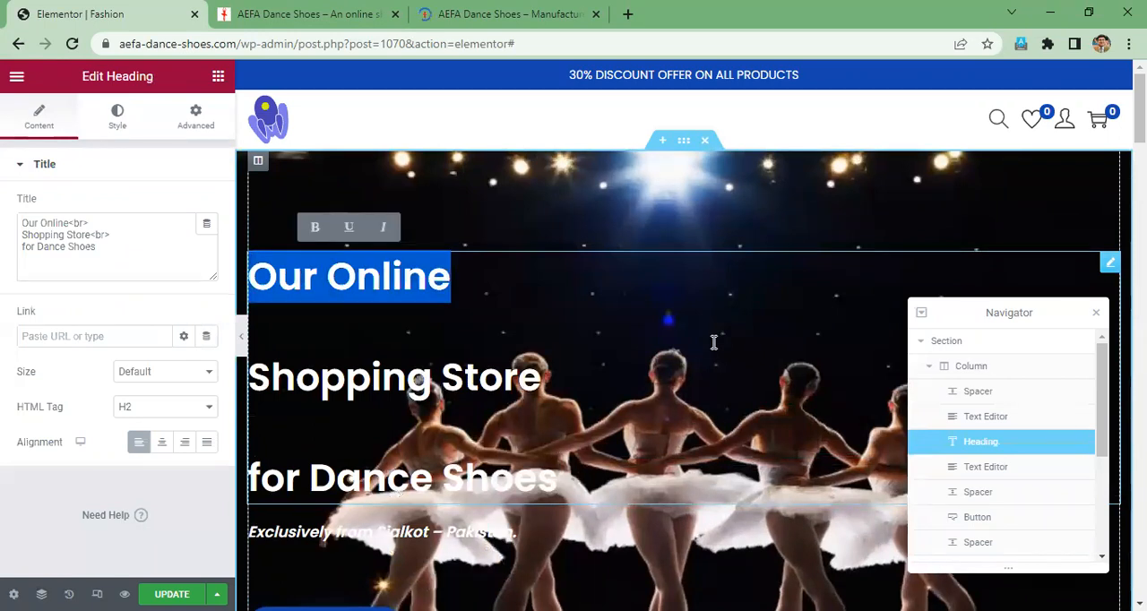
pyautogui.write('Manufactutr')
pyautogui.press('BackSpace')
pyautogui.press('BackSpace')
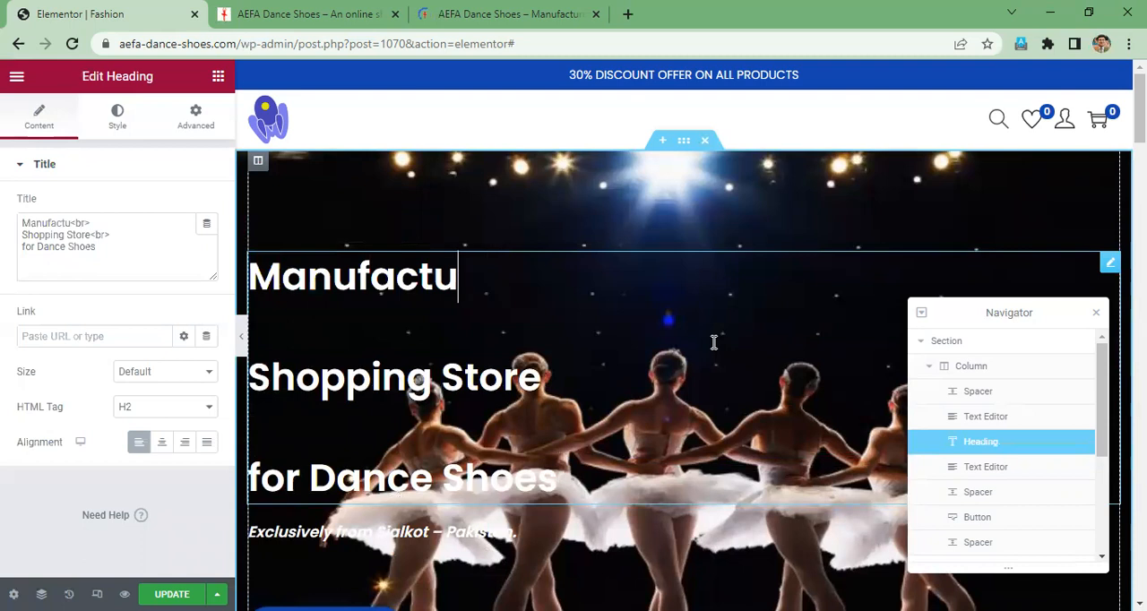
pyautogui.write('ers ')
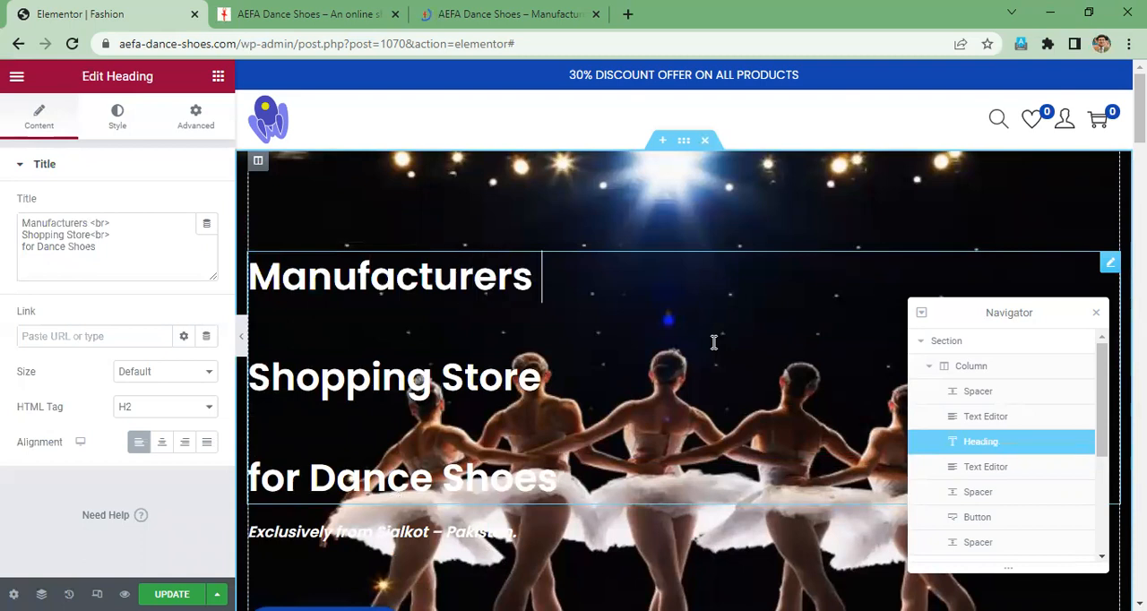
pyautogui.write('&')
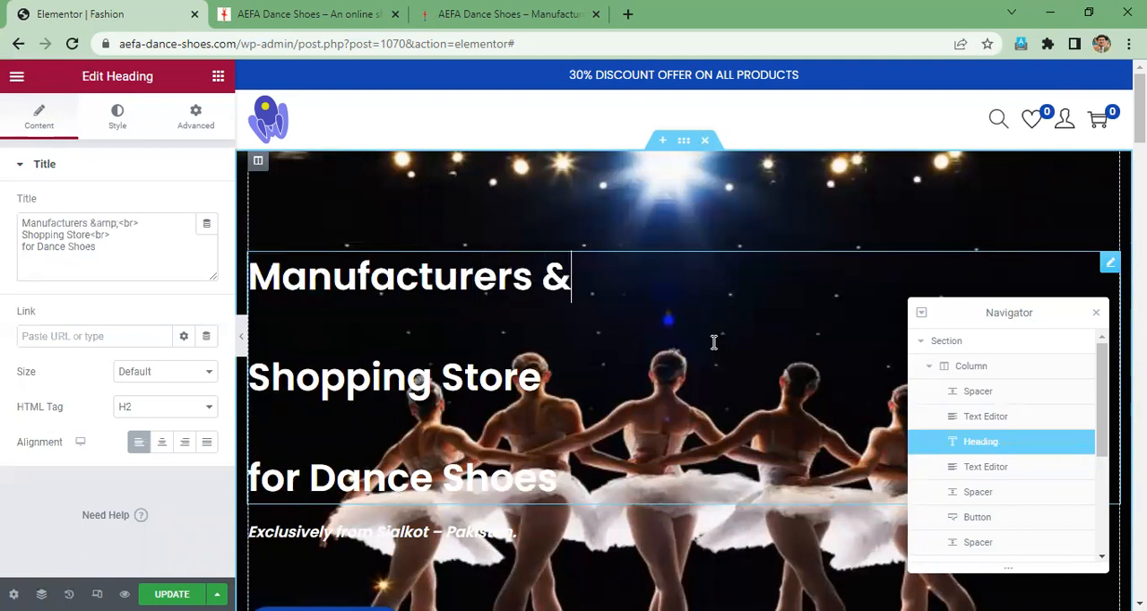
pyautogui.write(' Exporters')
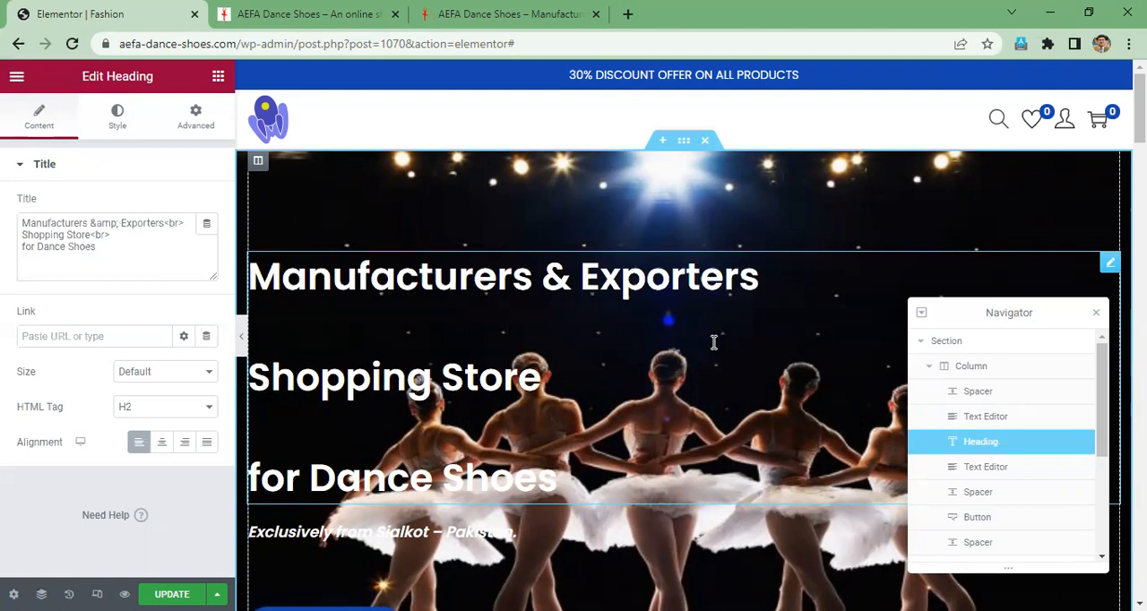
# - Replace the second line of the hero heading with "of Quality Dance Shoes"
pyautogui.moveTo(253, 376); pyautogui.dragTo(618, 413)
pyautogui.write('of ')
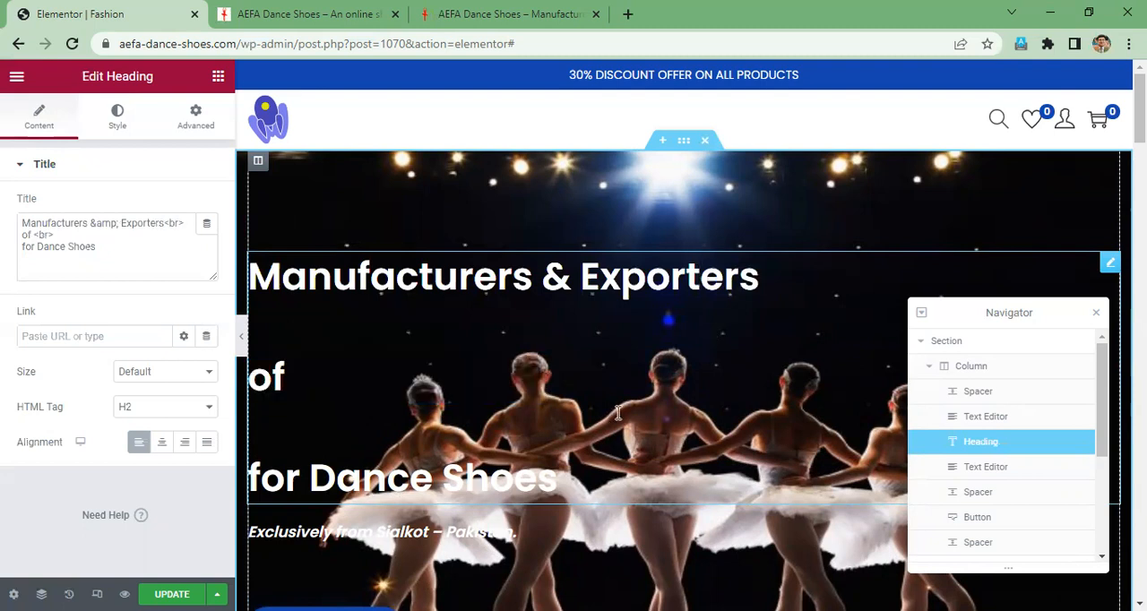
pyautogui.write('Q')
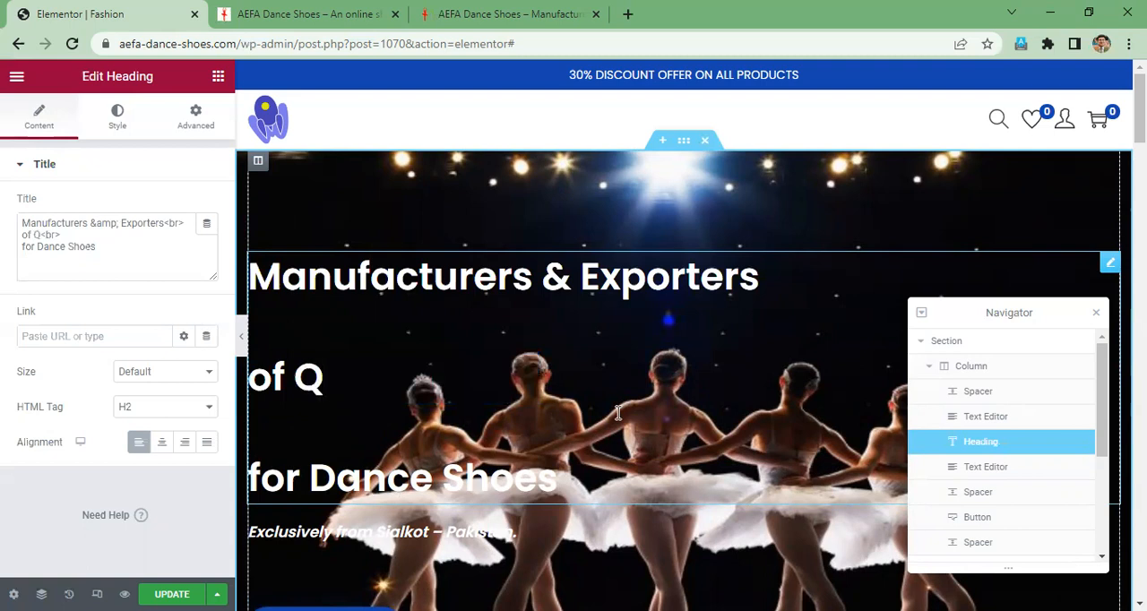
pyautogui.write('uality')
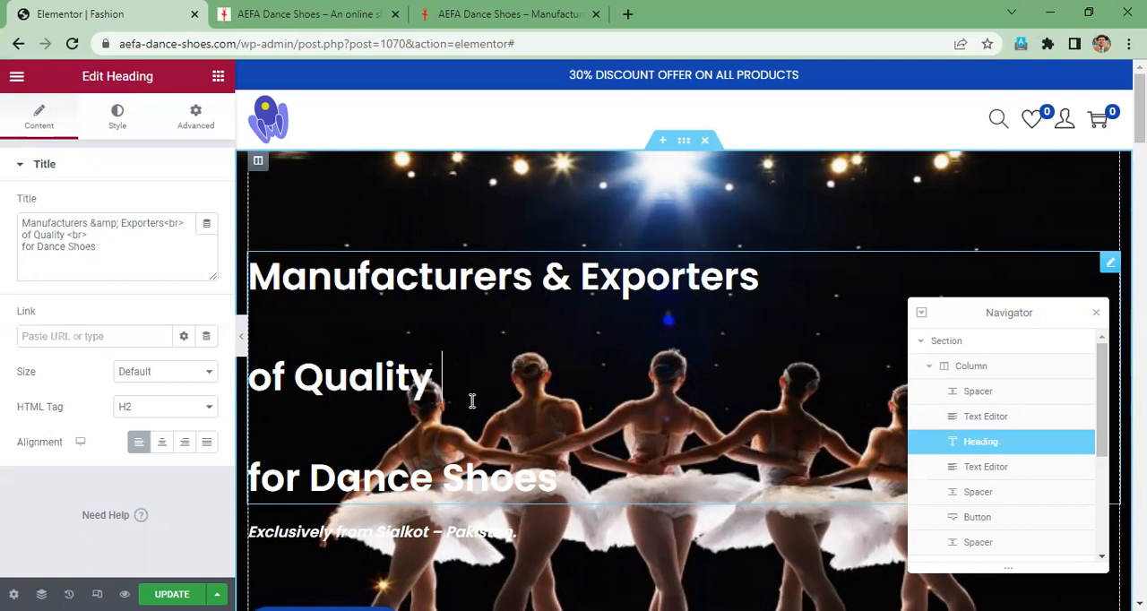
pyautogui.write(' Danc')
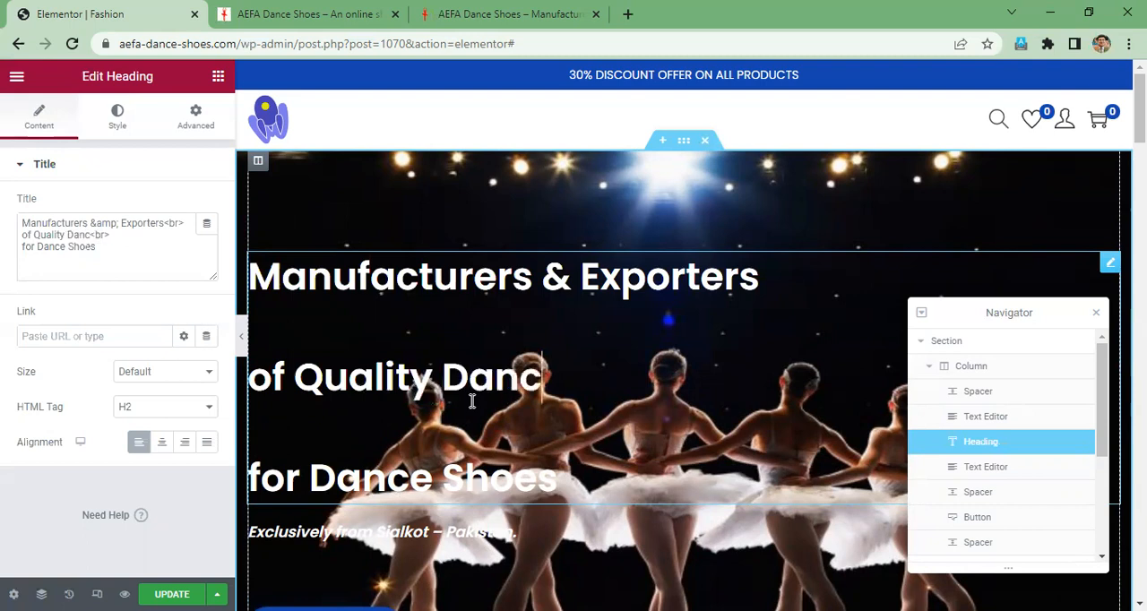
pyautogui.write('e Shoes')
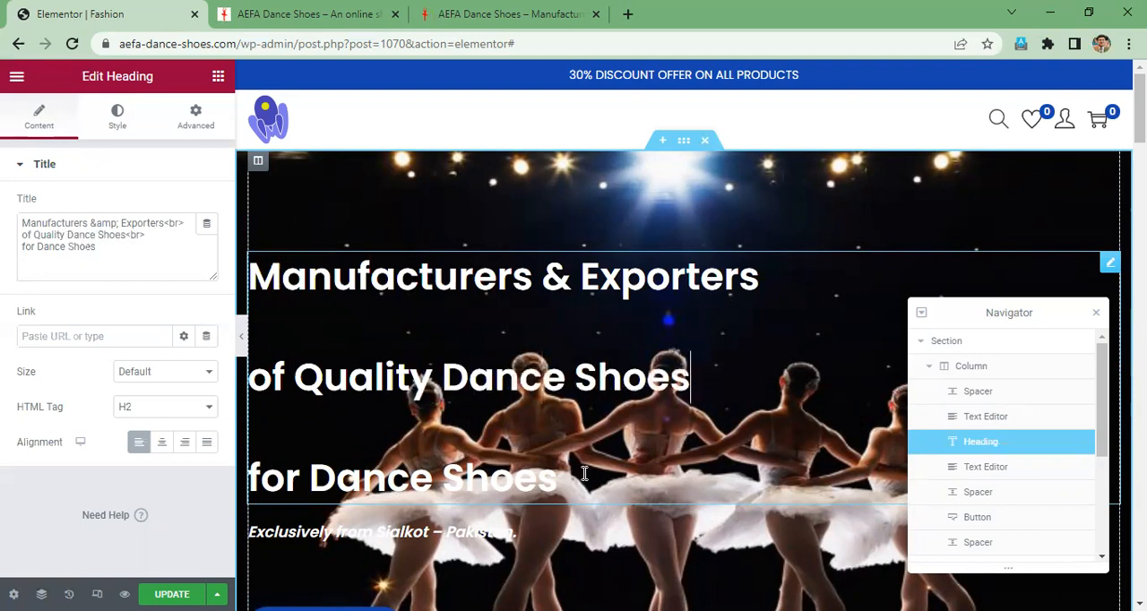
# - Delete the third line, "for Dance Shoes", from the hero heading
pyautogui.moveTo(248, 457); pyautogui.dragTo(556, 480)
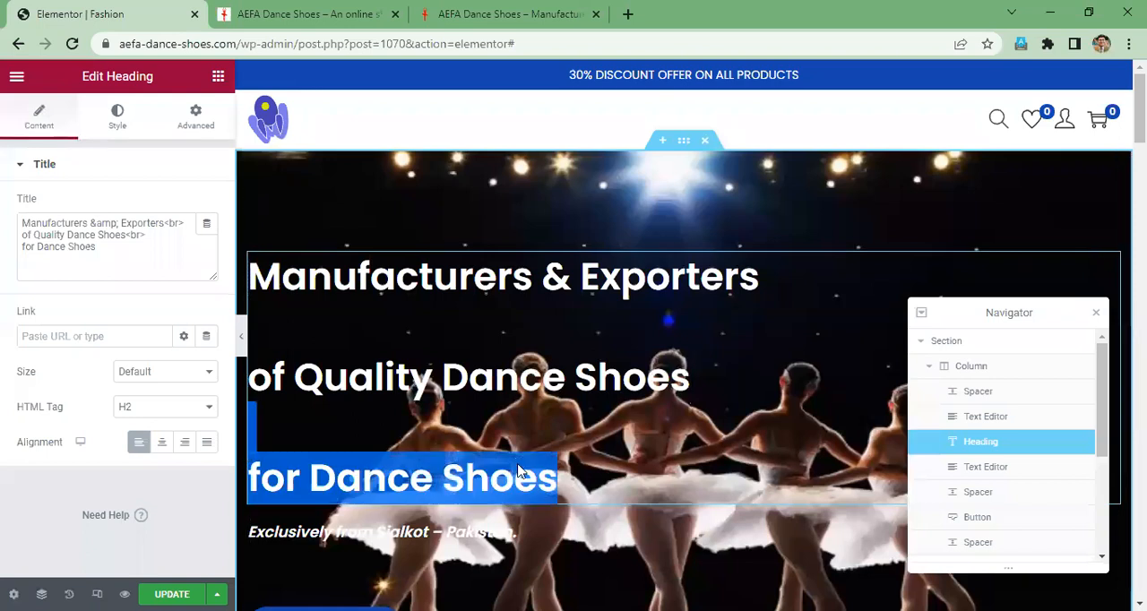
pyautogui.press('BackSpace')
pyautogui.click(608, 415)
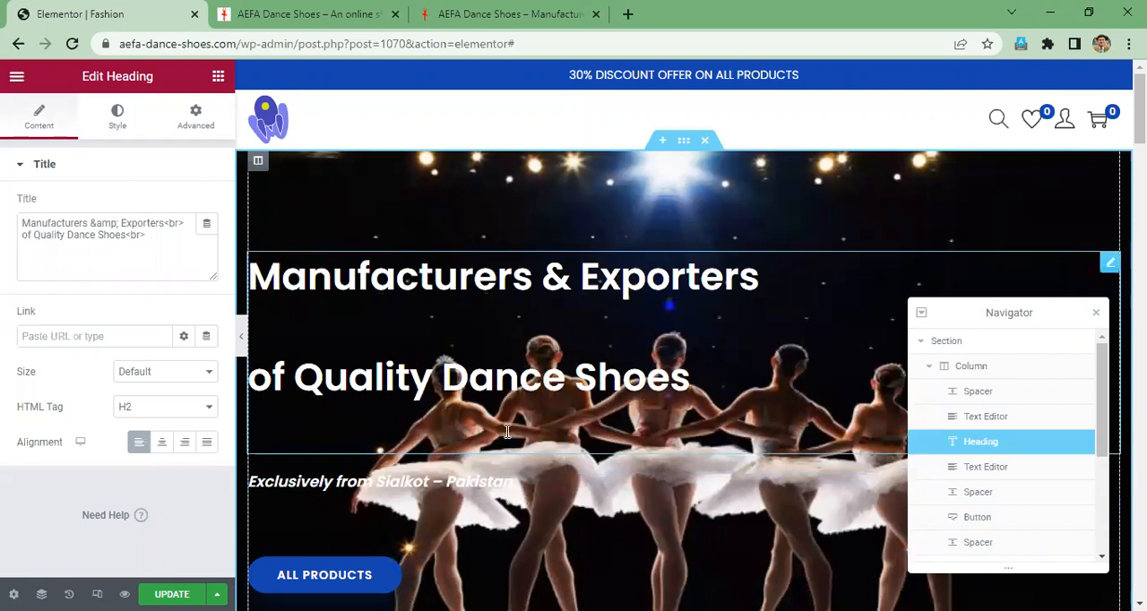
pyautogui.click(454, 431)
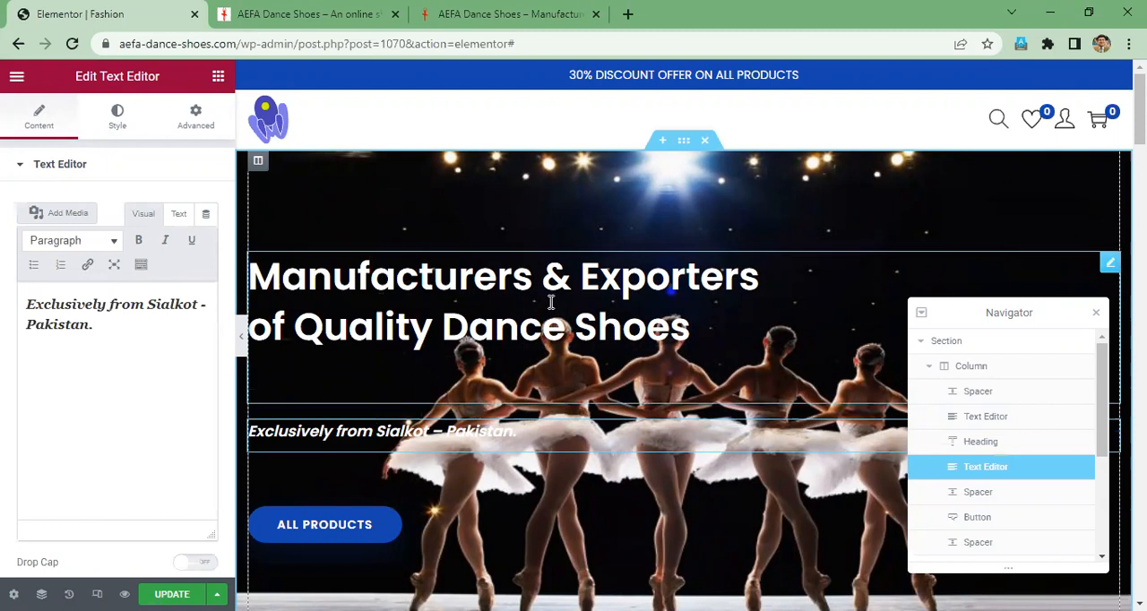
pyautogui.click(457, 324)
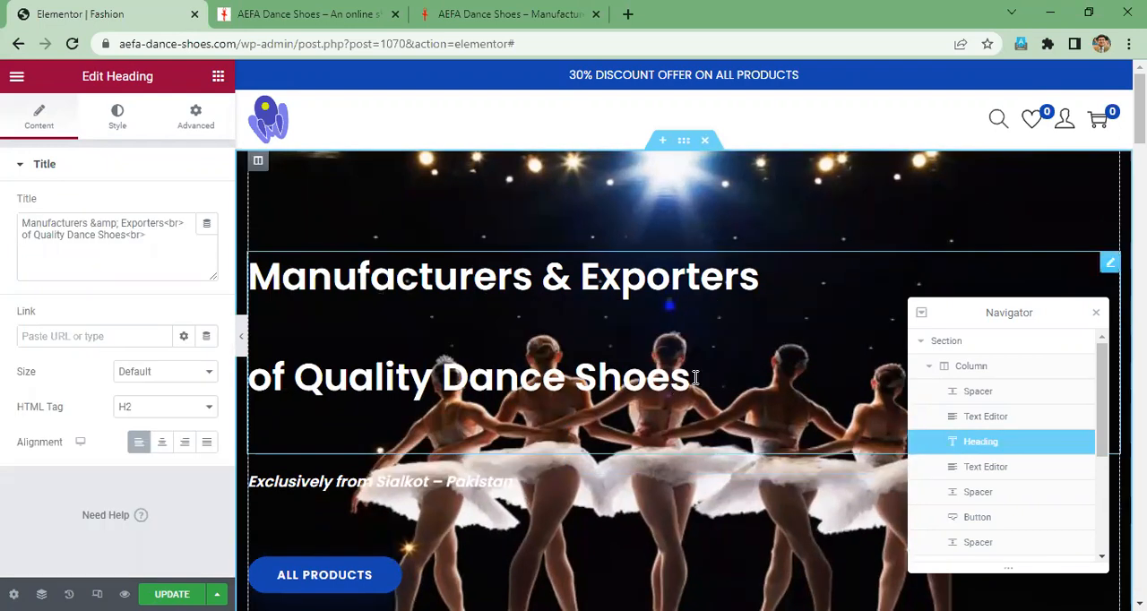
pyautogui.doubleClick(690, 376)
pyautogui.keyDown('shift'); pyautogui.click(247, 282); pyautogui.keyUp('shift')
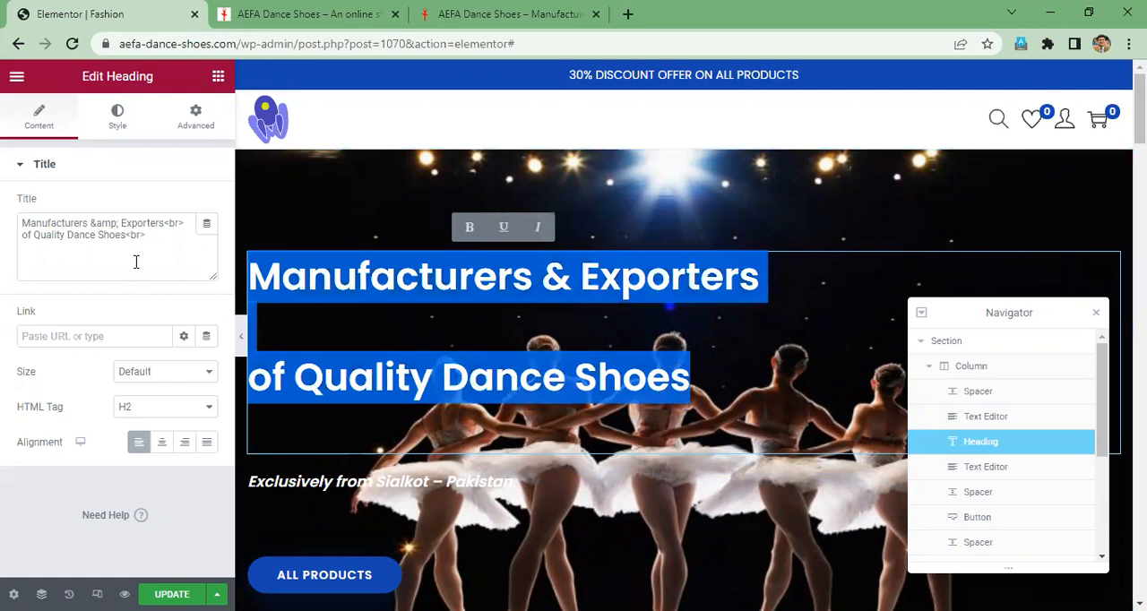
# - Set the hero heading's text color to red, #F80000
pyautogui.click(120, 125)
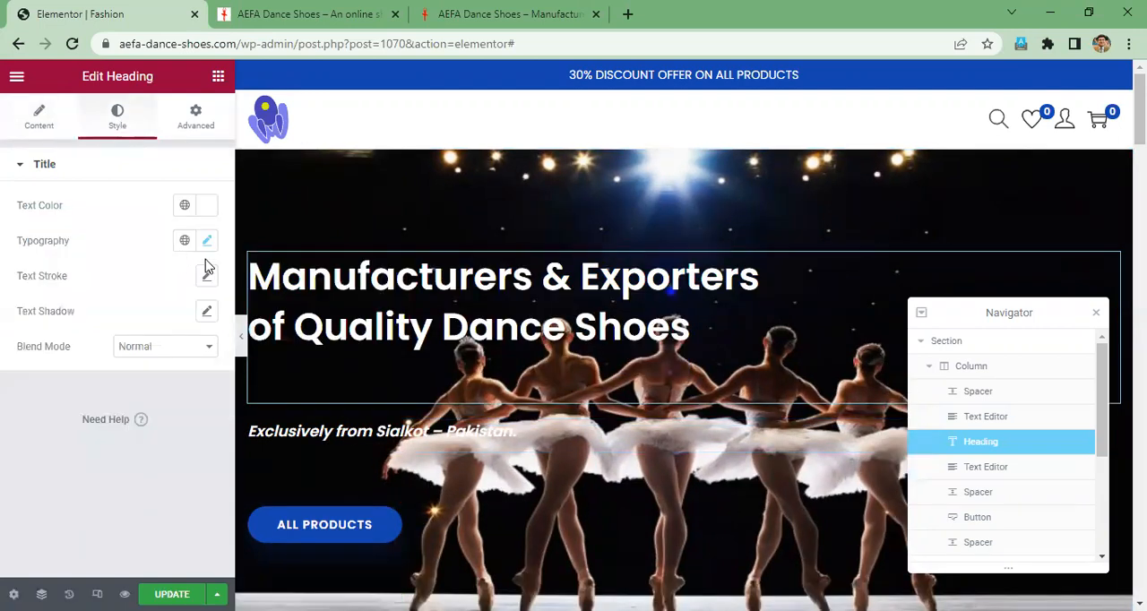
pyautogui.click(197, 121)
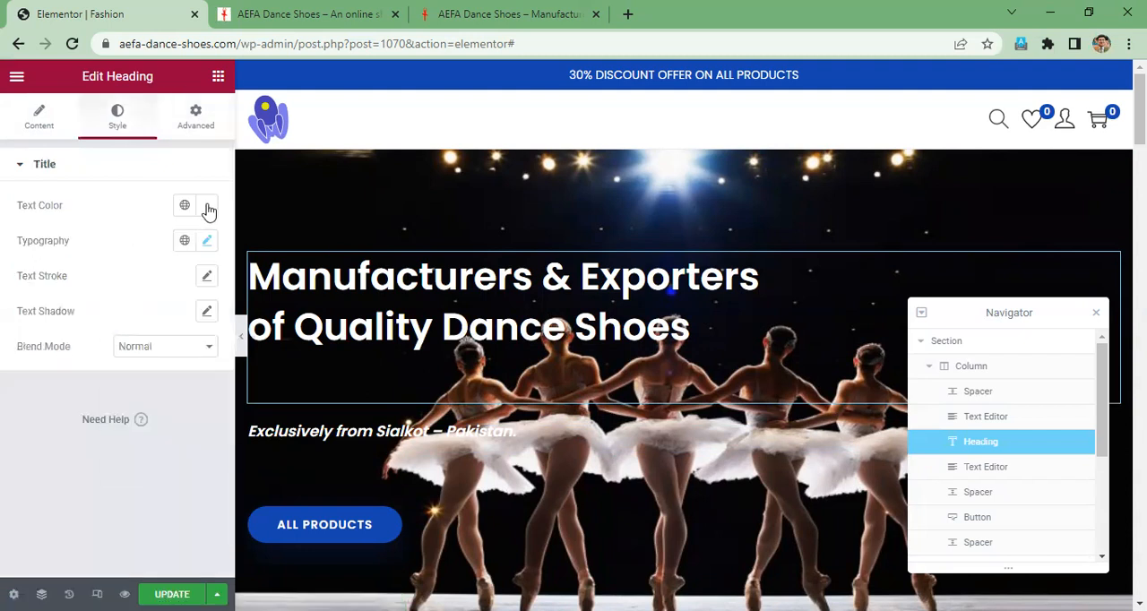
pyautogui.click(208, 206)
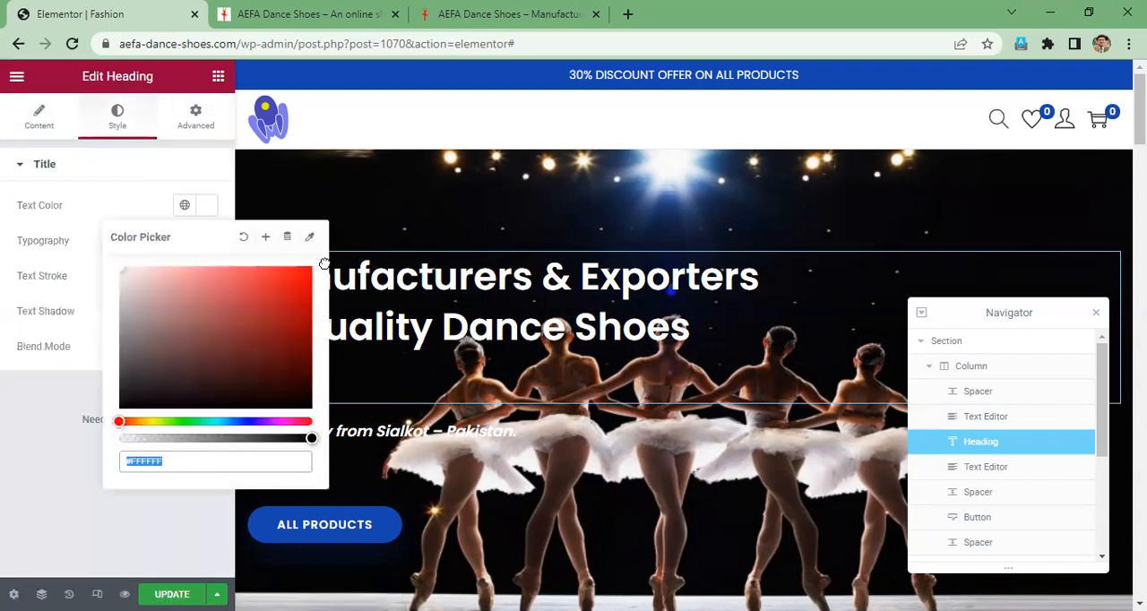
pyautogui.write('#FF0000')
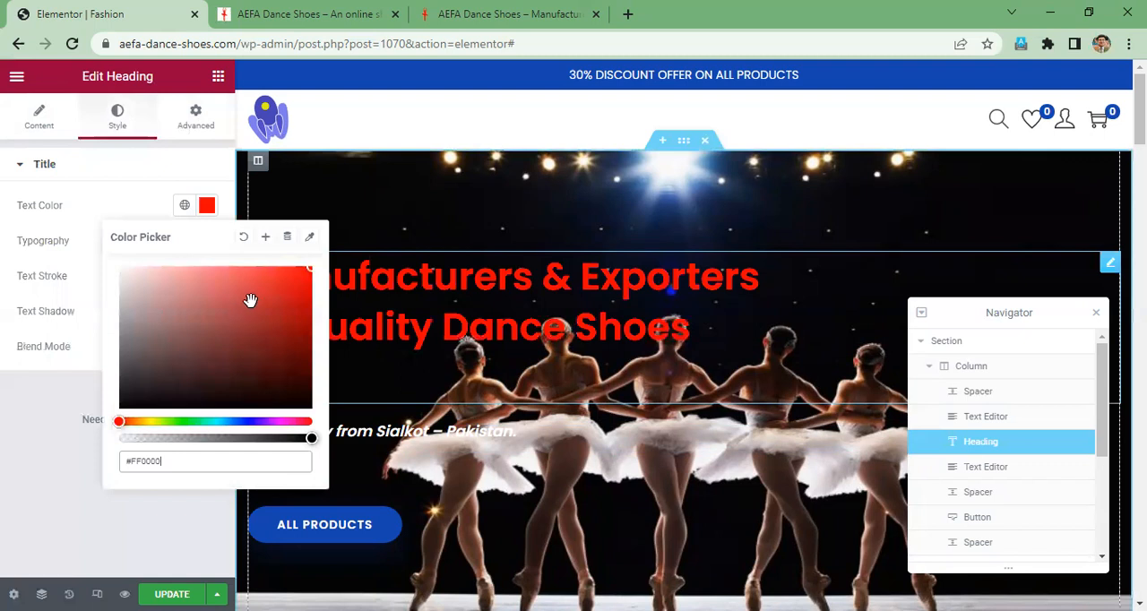
pyautogui.click(243, 312)
pyautogui.moveTo(251, 312); pyautogui.dragTo(322, 272)
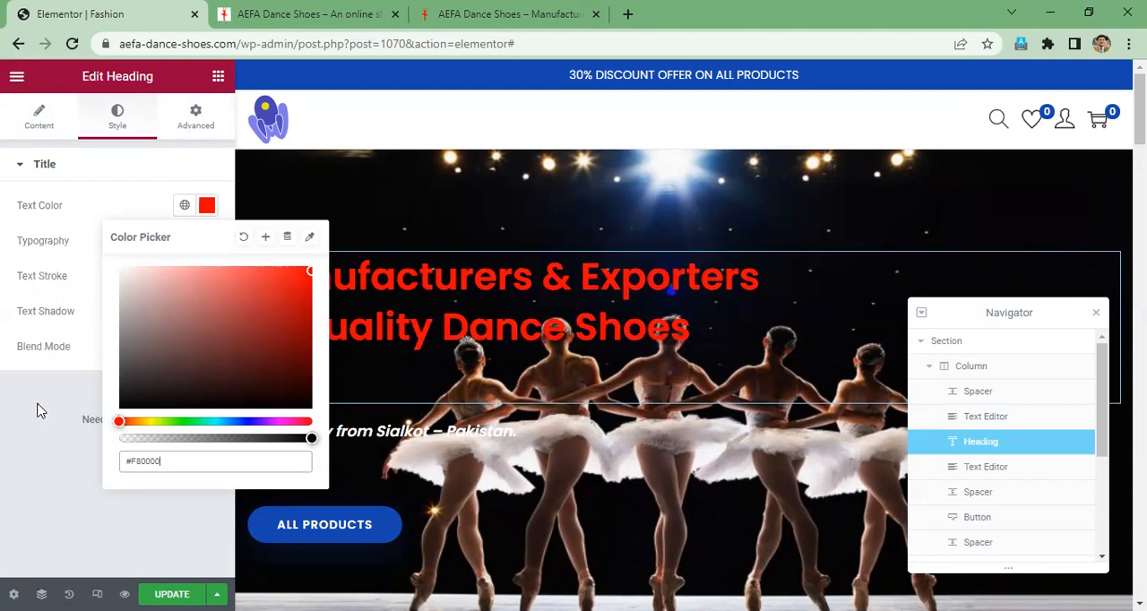
pyautogui.click(411, 428)
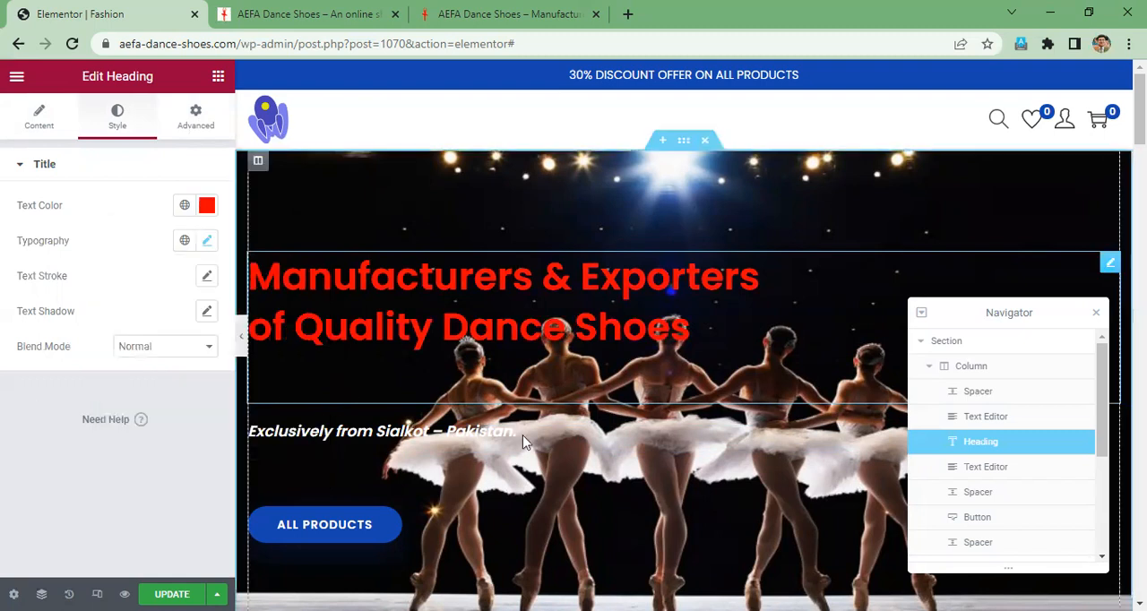
# - Format the whole "Exclusively from Sialkot - Pakistan." line below the hero heading as bold, italic and underlined
pyautogui.click(522, 435)
pyautogui.moveTo(529, 432); pyautogui.dragTo(247, 425)
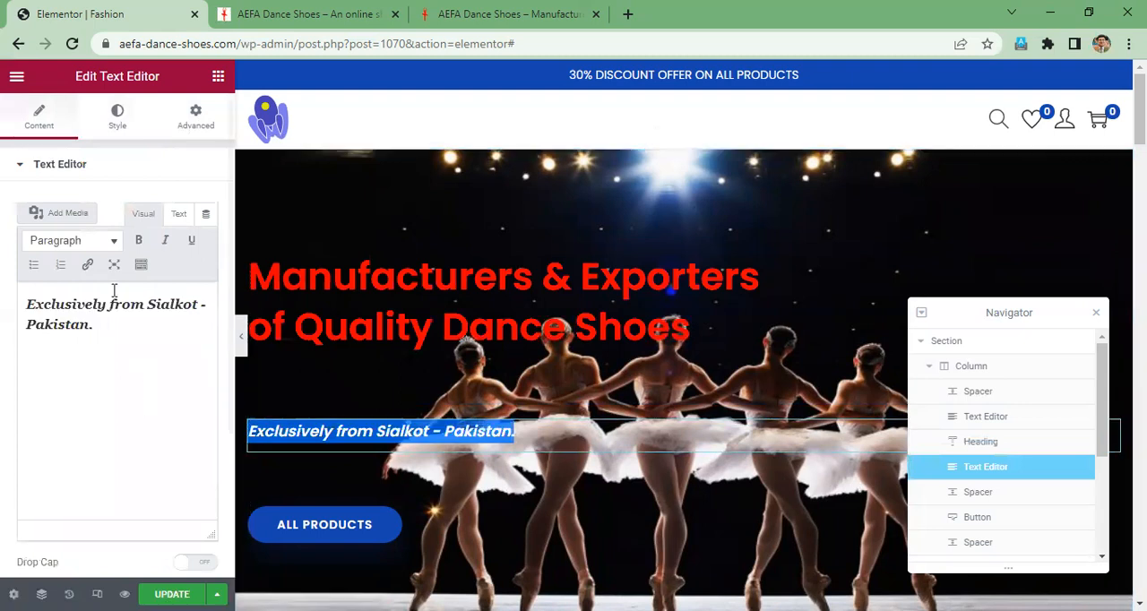
pyautogui.click(139, 250)
pyautogui.click(139, 250)
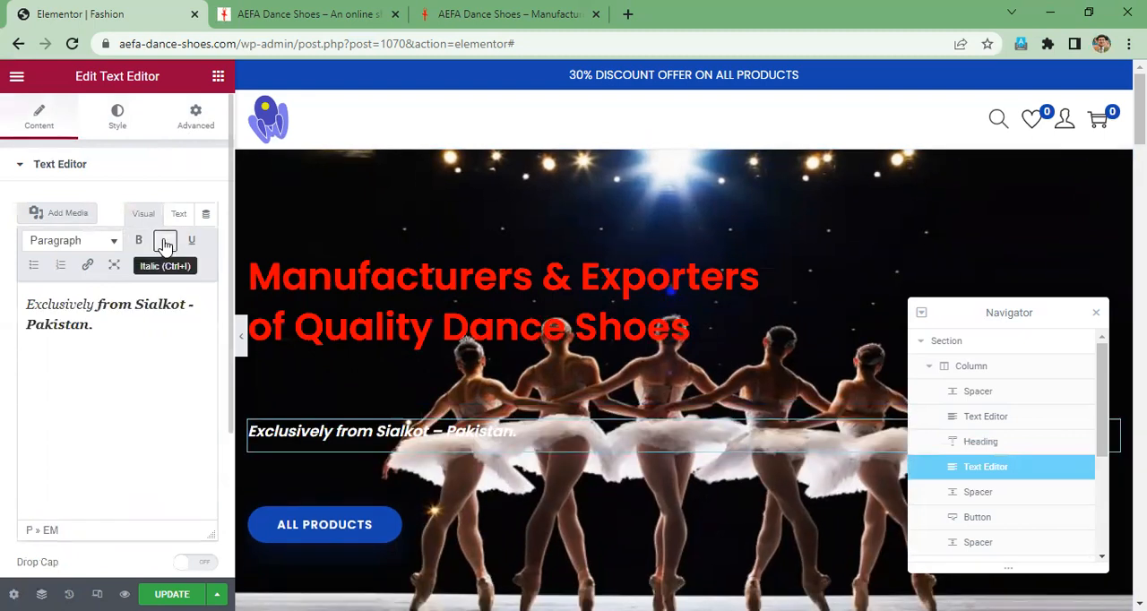
pyautogui.click(118, 322)
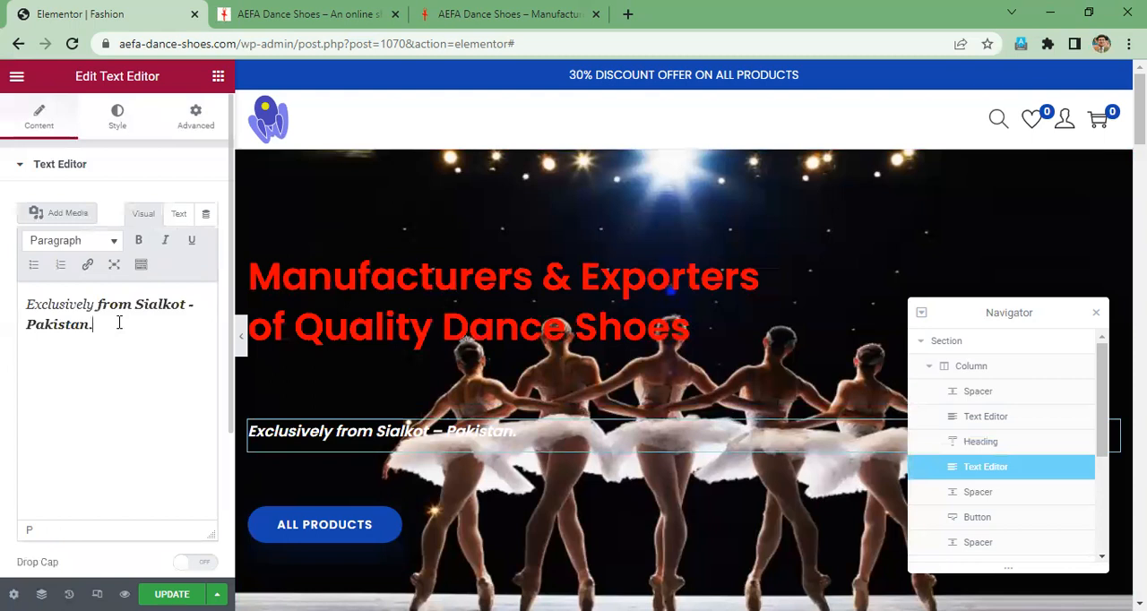
pyautogui.hotkey('ctrl', 'a')
pyautogui.click(139, 247)
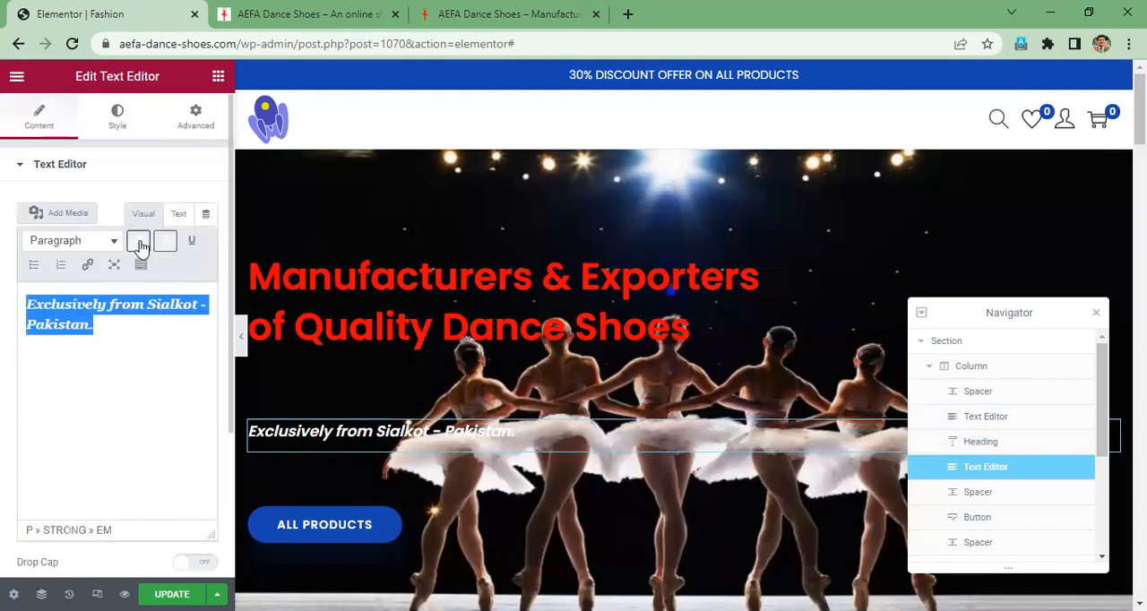
pyautogui.click(195, 242)
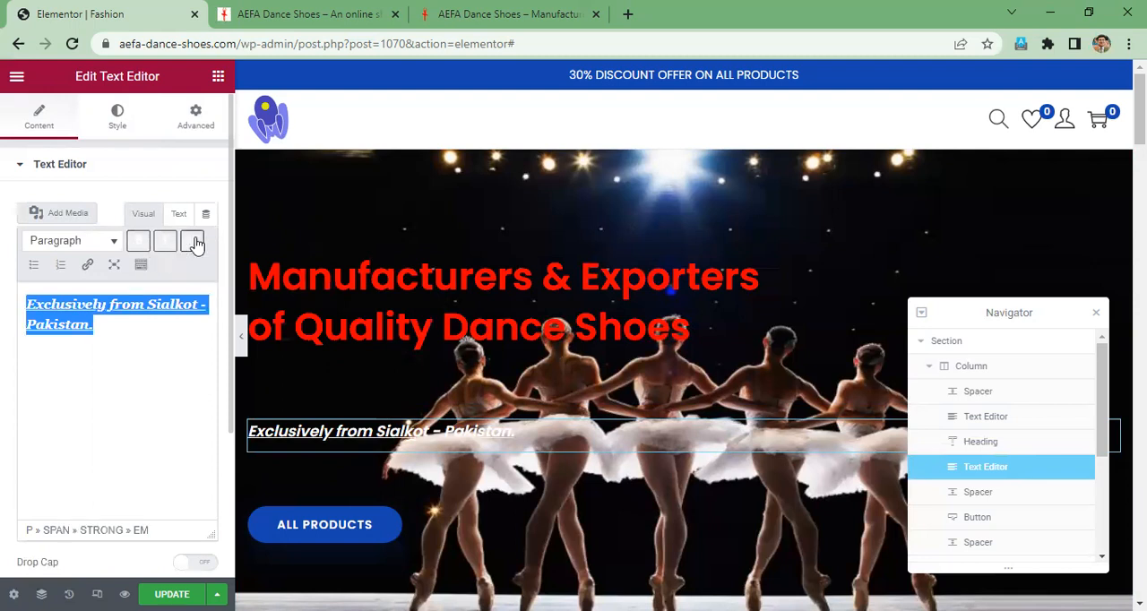
# - Try green #37B654, dark green #04240B, orange #FF4600 and black #000000 as the text color of the "Exclusively from Sialkot" line
pyautogui.click(123, 124)
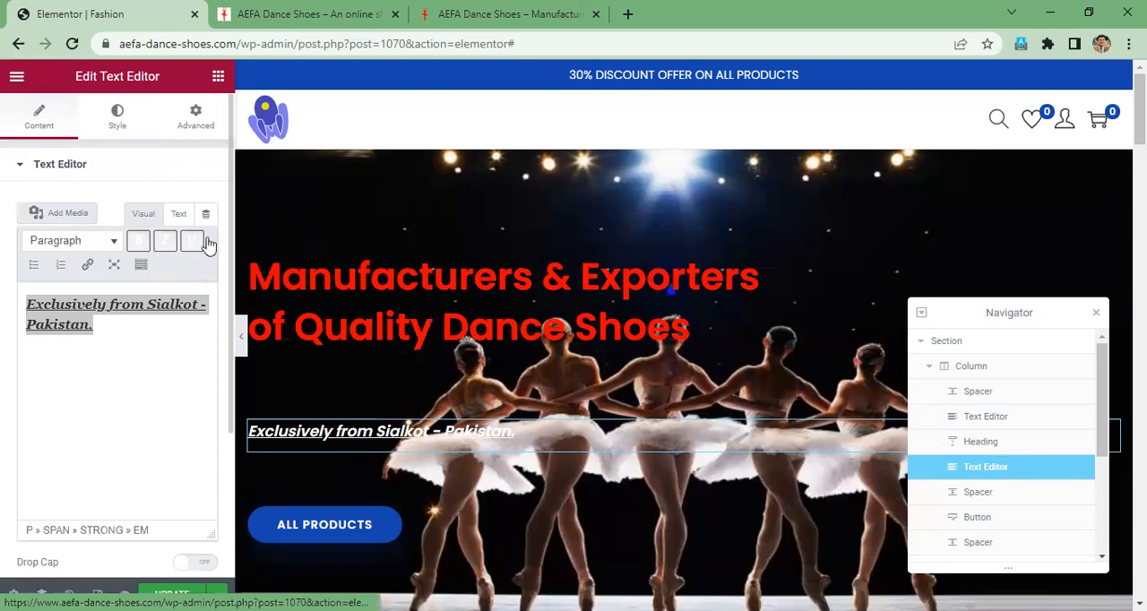
pyautogui.click(207, 242)
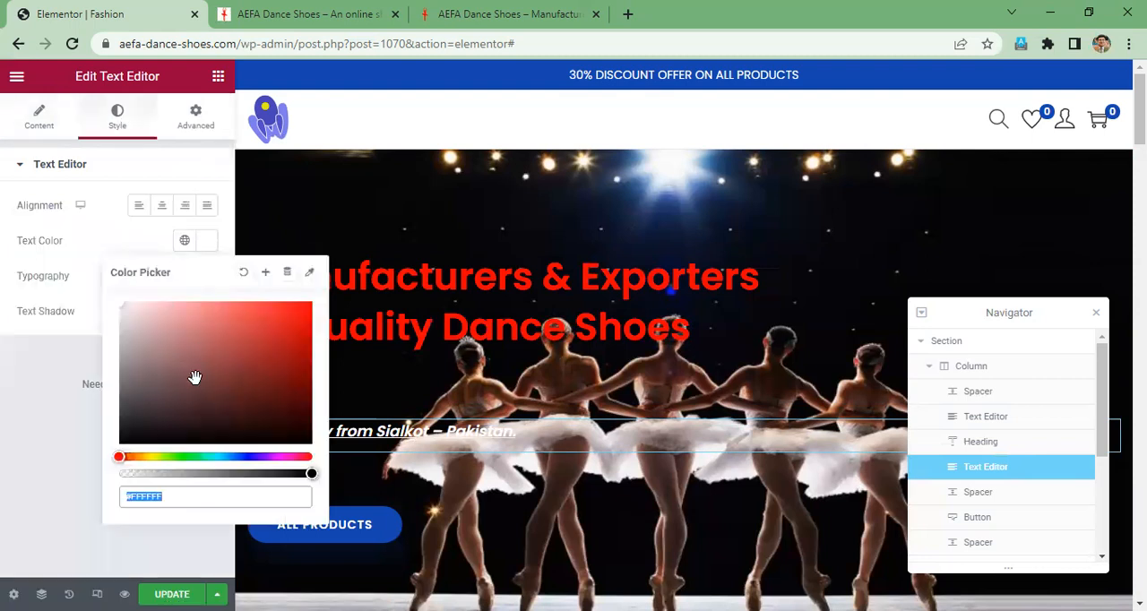
pyautogui.click(190, 457)
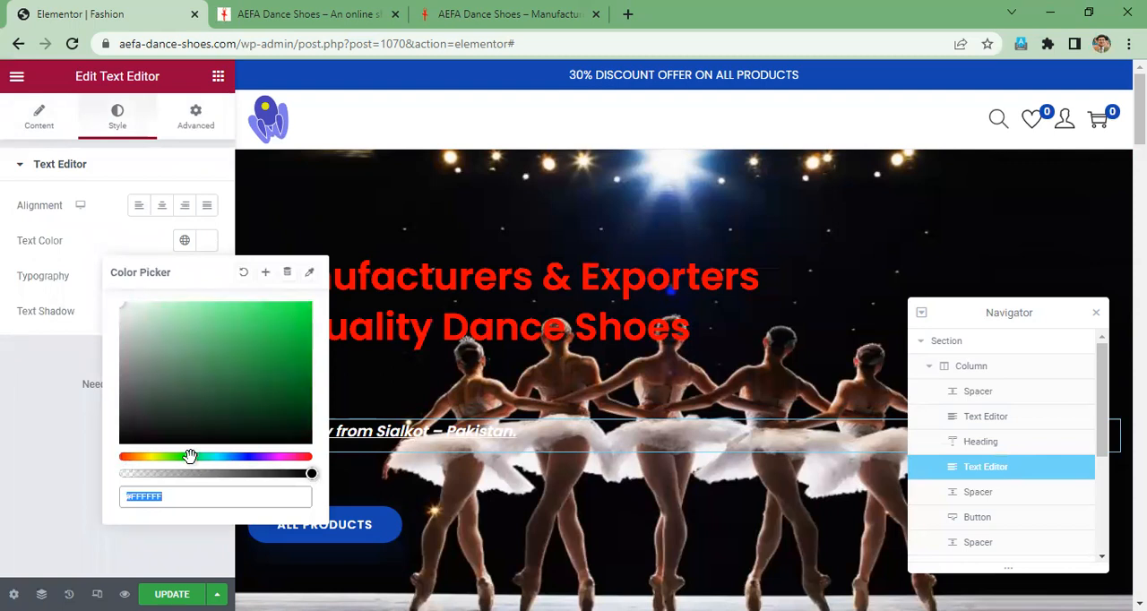
pyautogui.click(254, 343)
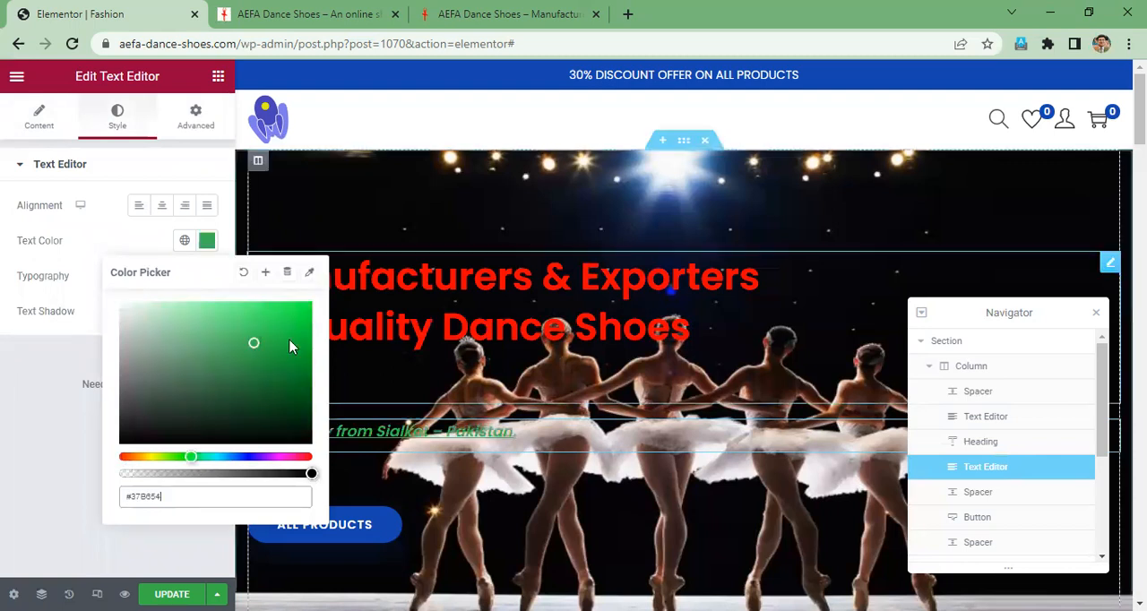
pyautogui.click(290, 424)
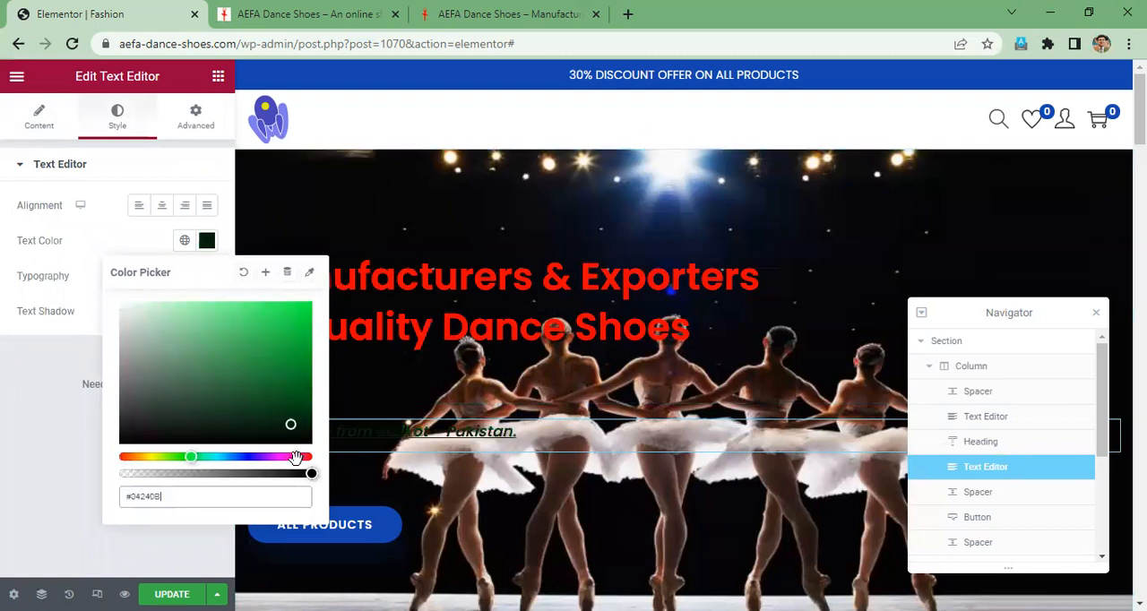
pyautogui.click(296, 457)
pyautogui.moveTo(125, 457)
pyautogui.mouseDown()
pyautogui.moveTo(141, 458)
pyautogui.moveTo(128, 457)
pyautogui.mouseUp()
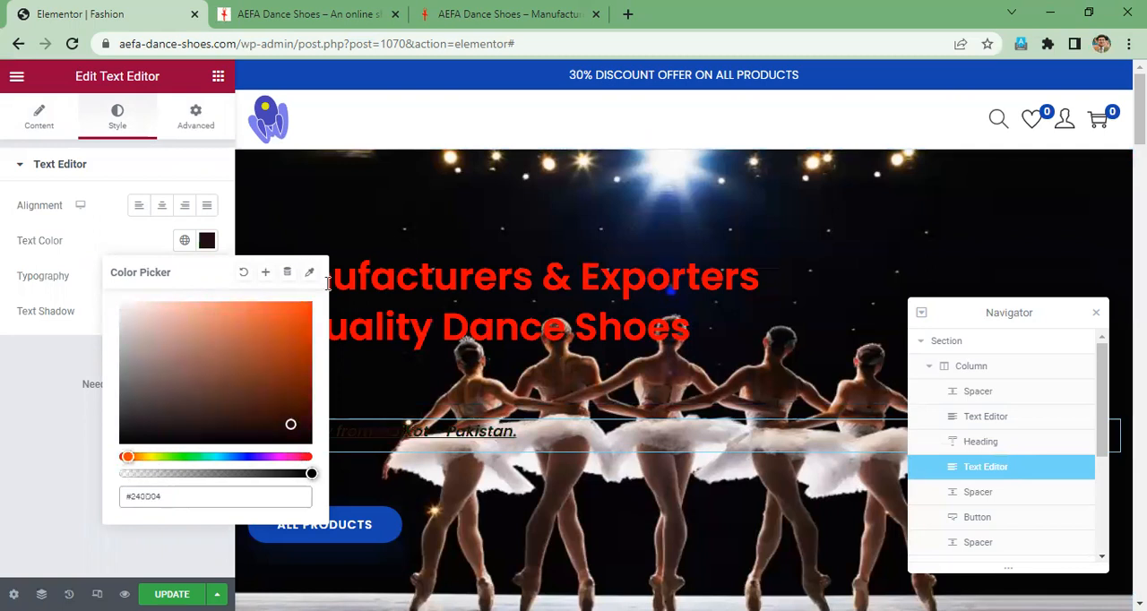
pyautogui.click(310, 304)
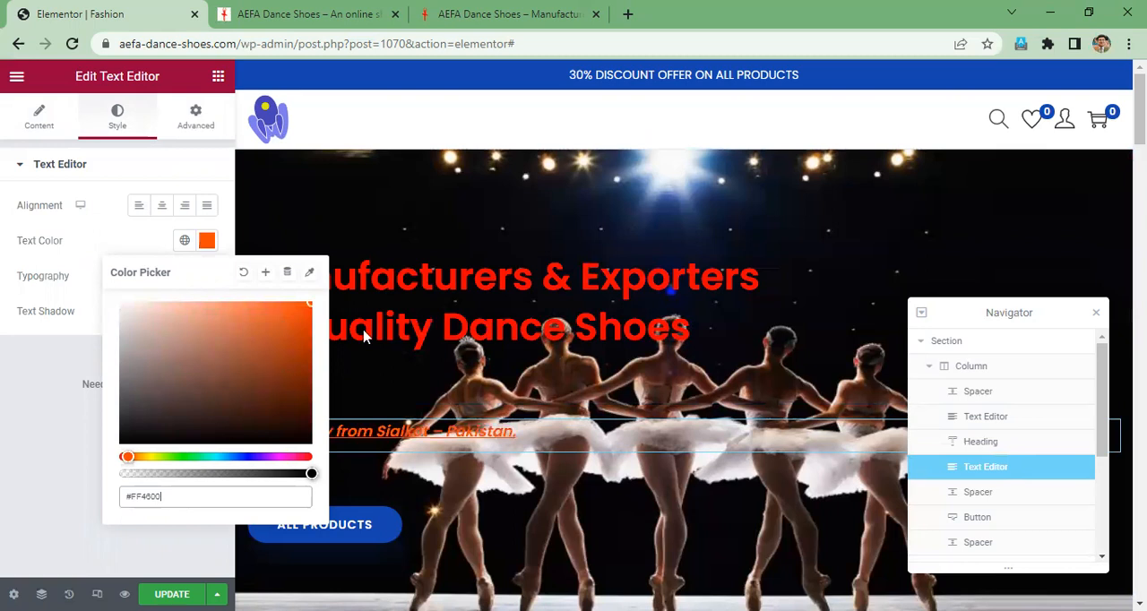
pyautogui.moveTo(364, 331); pyautogui.dragTo(121, 457)
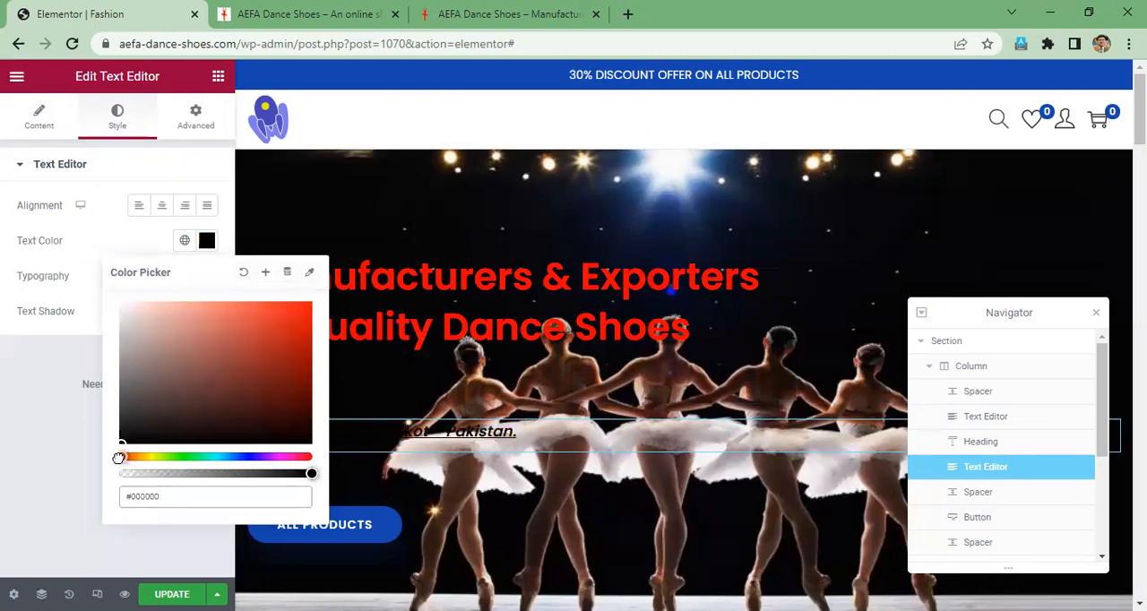
# - Try red #C9211F as the text color of the "Exclusively from Sialkot" line, and clear the color value
pyautogui.click(282, 331)
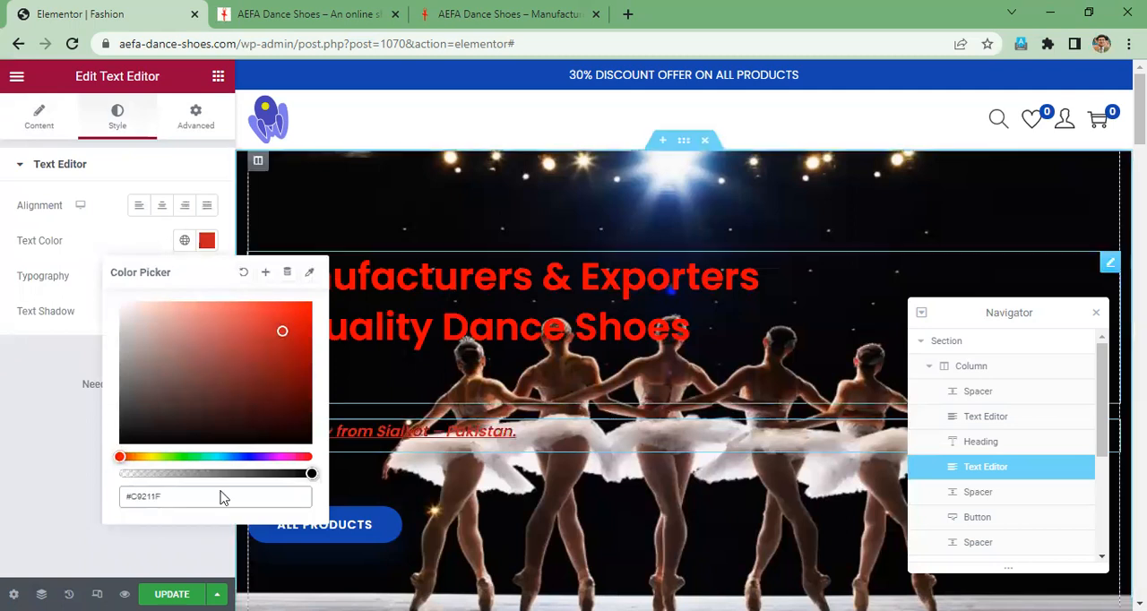
pyautogui.moveTo(145, 494); pyautogui.dragTo(40, 397)
pyautogui.click(41, 397)
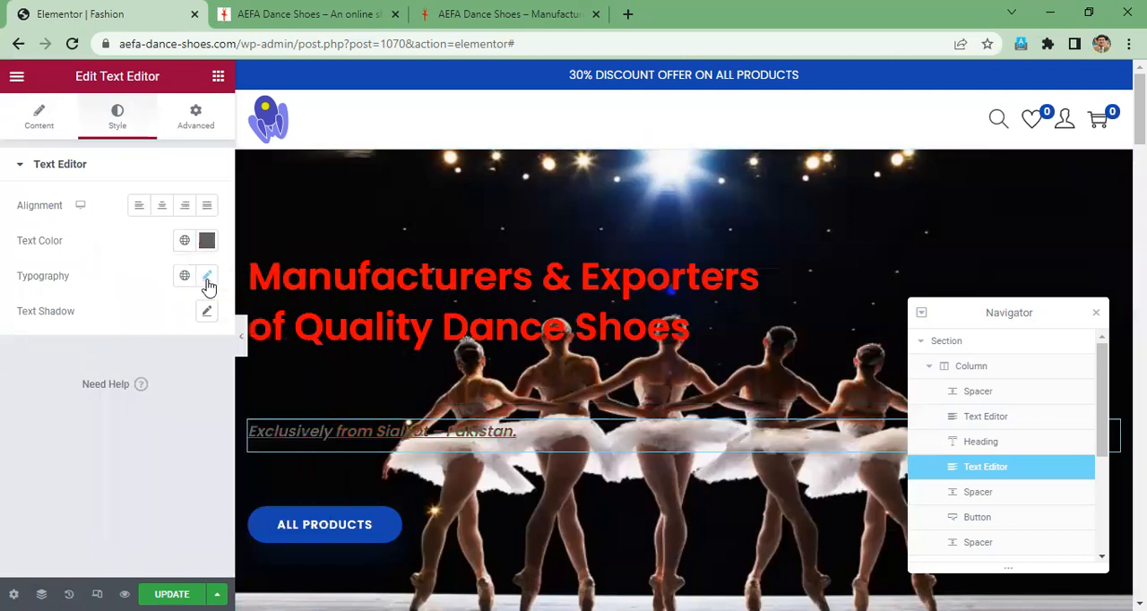
# - Set the typography font family of the "Exclusively from Sialkot" line to Arial
pyautogui.click(209, 278)
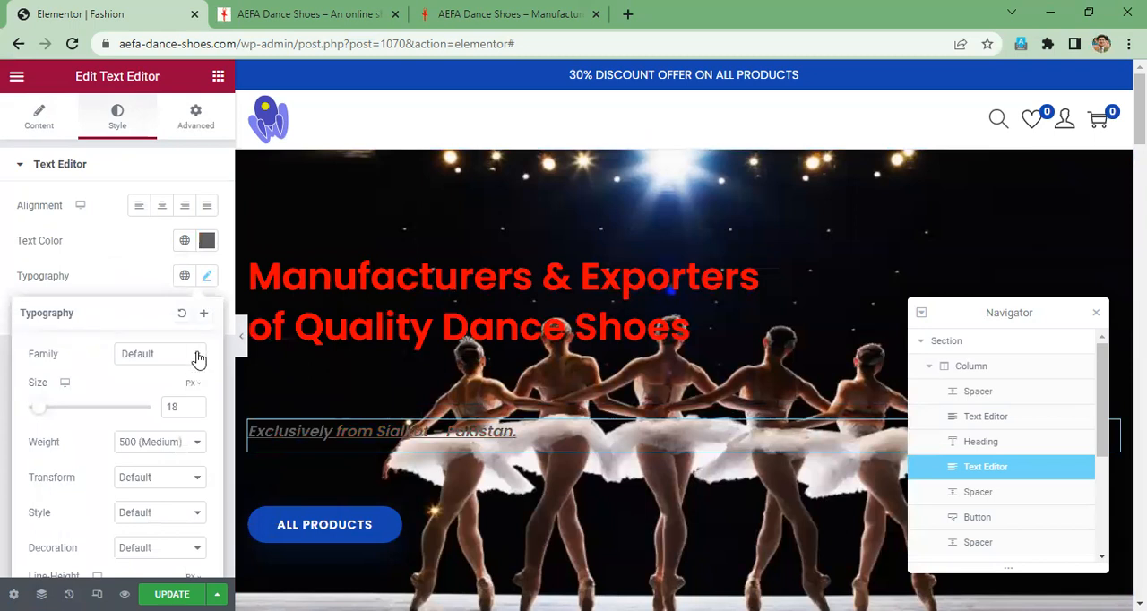
pyautogui.click(197, 361)
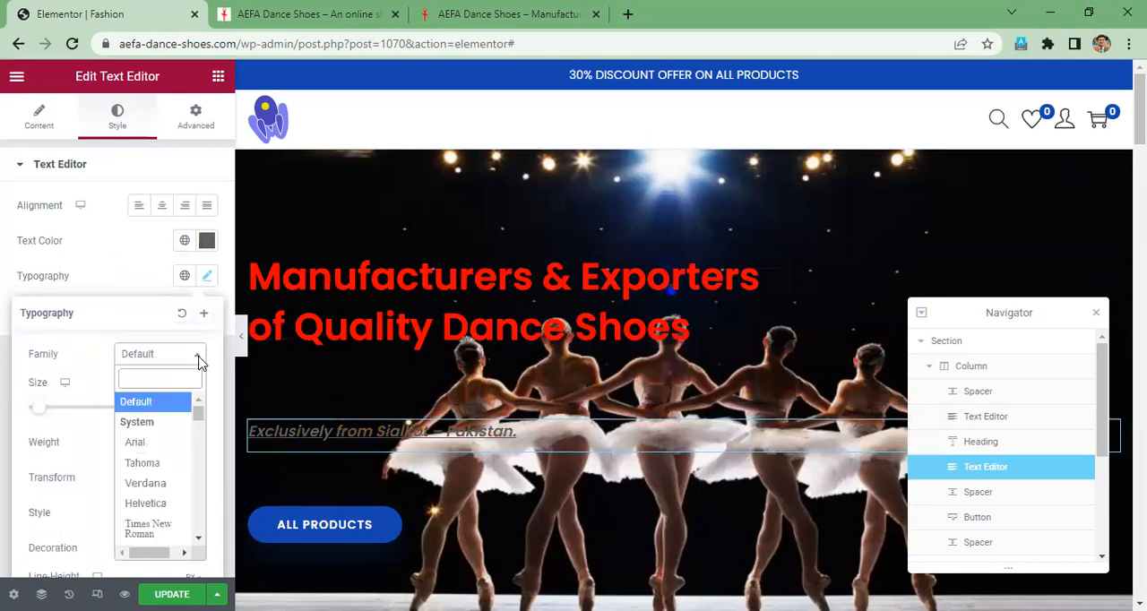
pyautogui.click(158, 443)
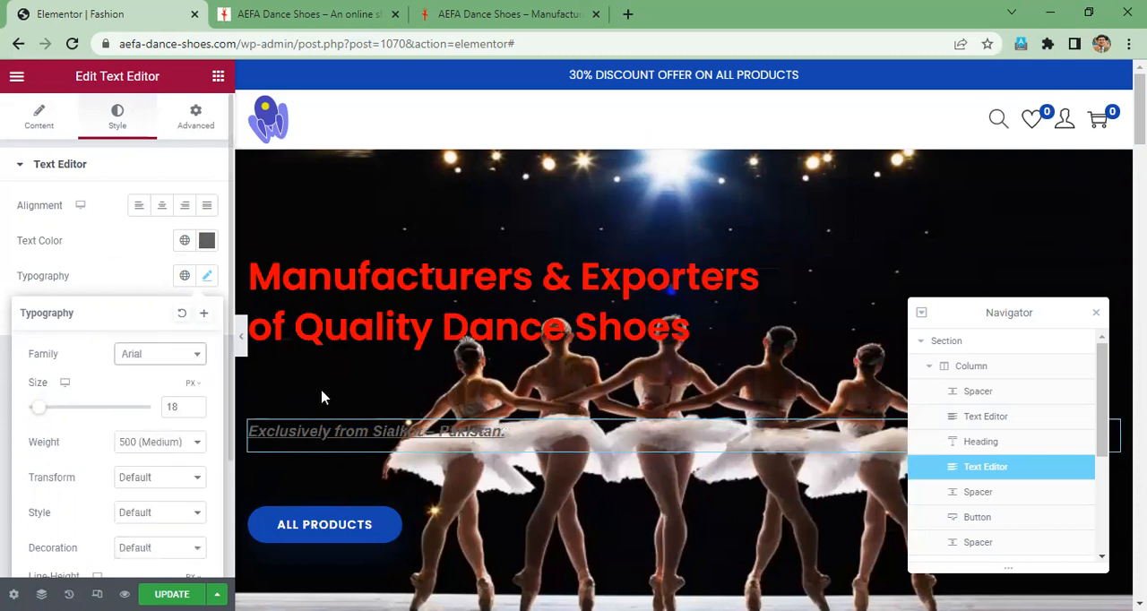
# - Open the typography settings of the "Manufacturers & Exporters of Quality Dance Shoes" heading and browse its font families
pyautogui.click(397, 279)
pyautogui.moveTo(284, 279); pyautogui.dragTo(729, 289)
pyautogui.moveTo(692, 384); pyautogui.dragTo(176, 289)
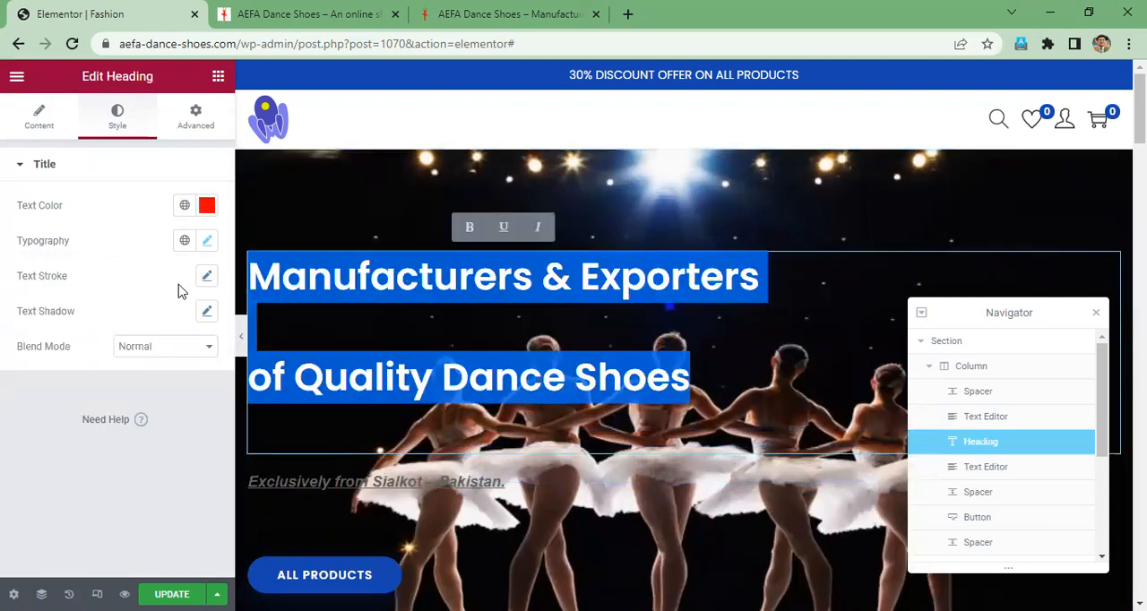
pyautogui.click(207, 242)
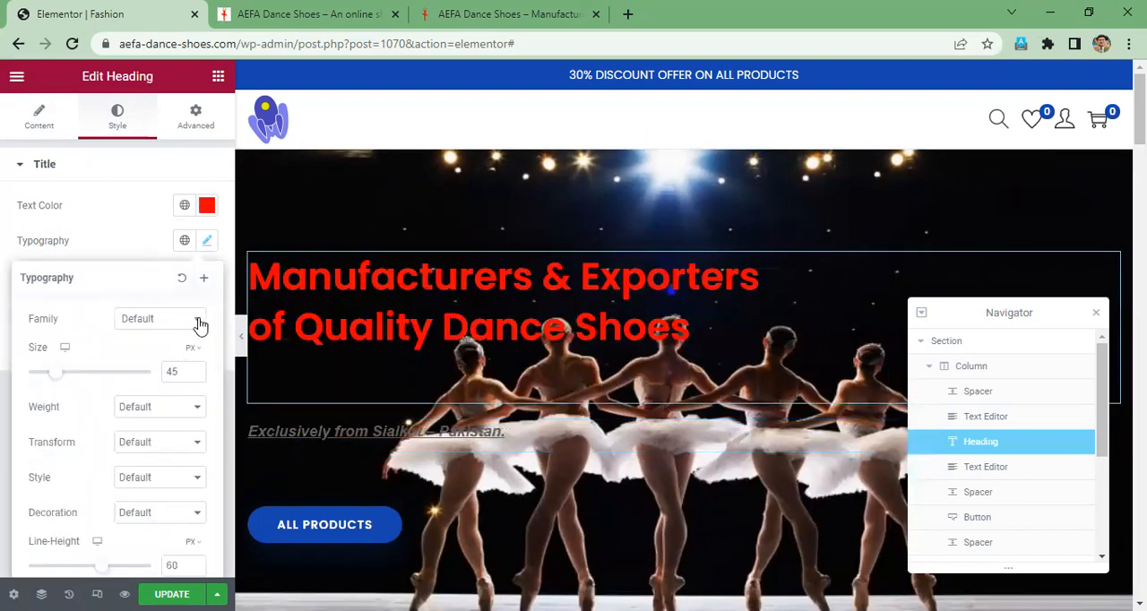
pyautogui.click(199, 324)
pyautogui.scroll(-3, 173, 441)
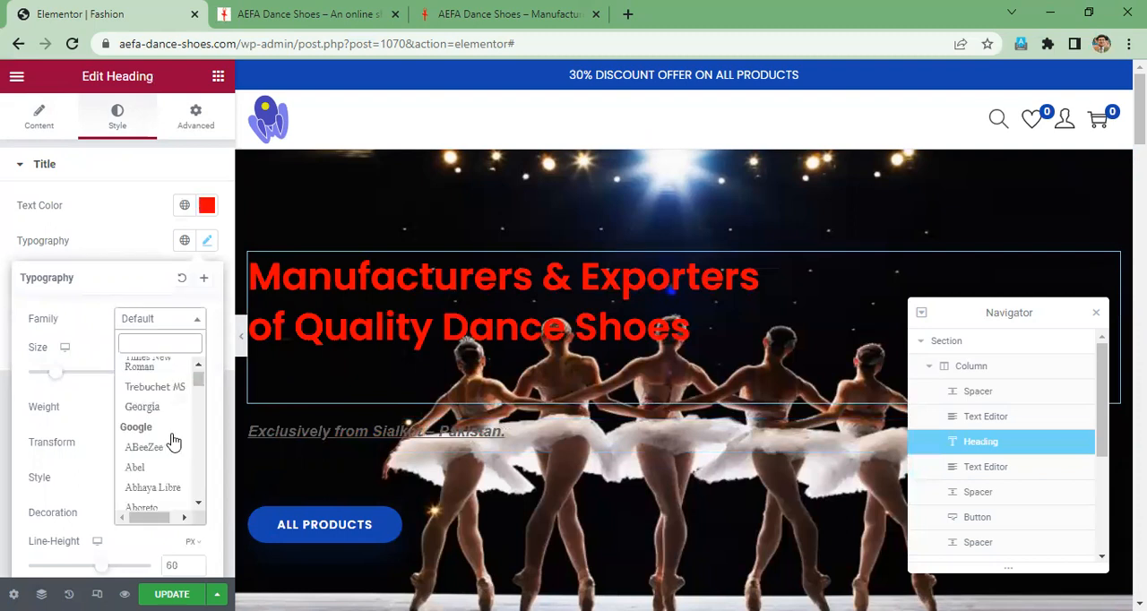
pyautogui.scroll(-1, 168, 440)
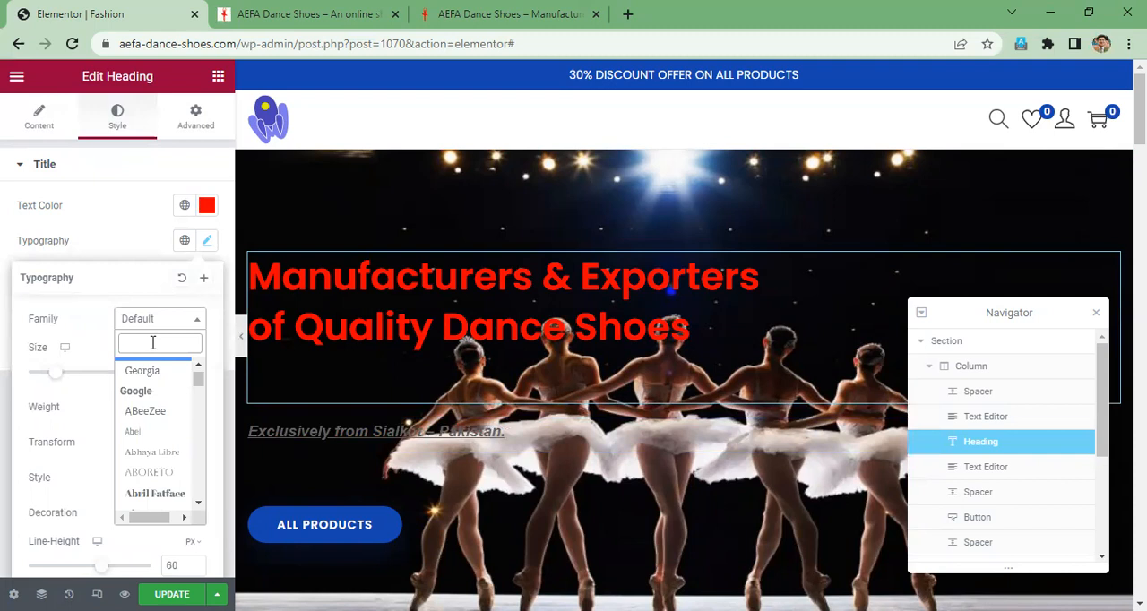
pyautogui.write('pop')
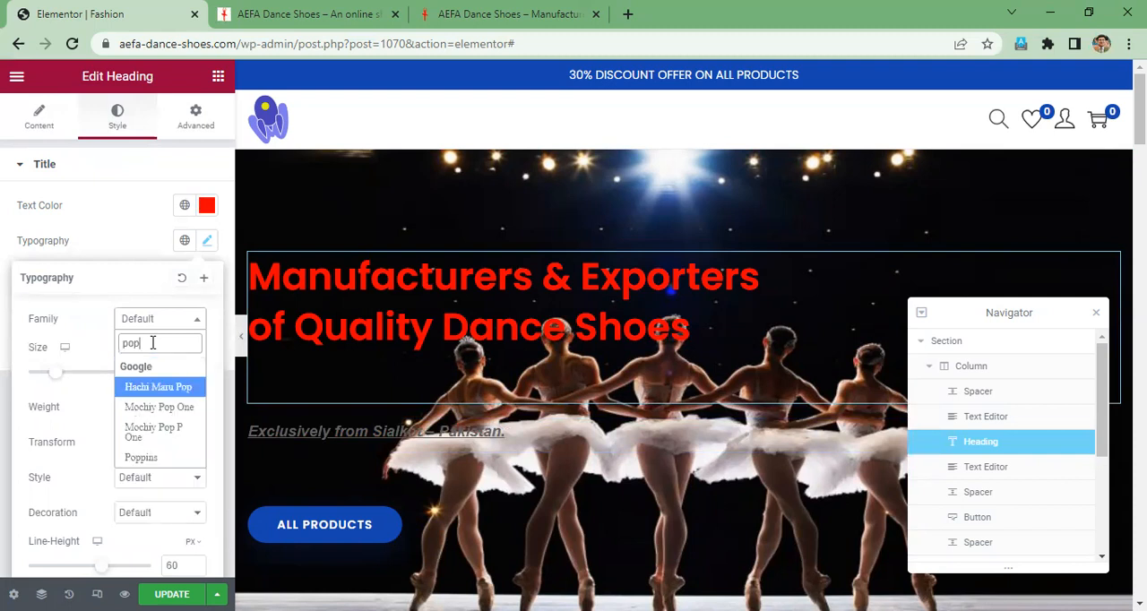
pyautogui.press('BackSpace')
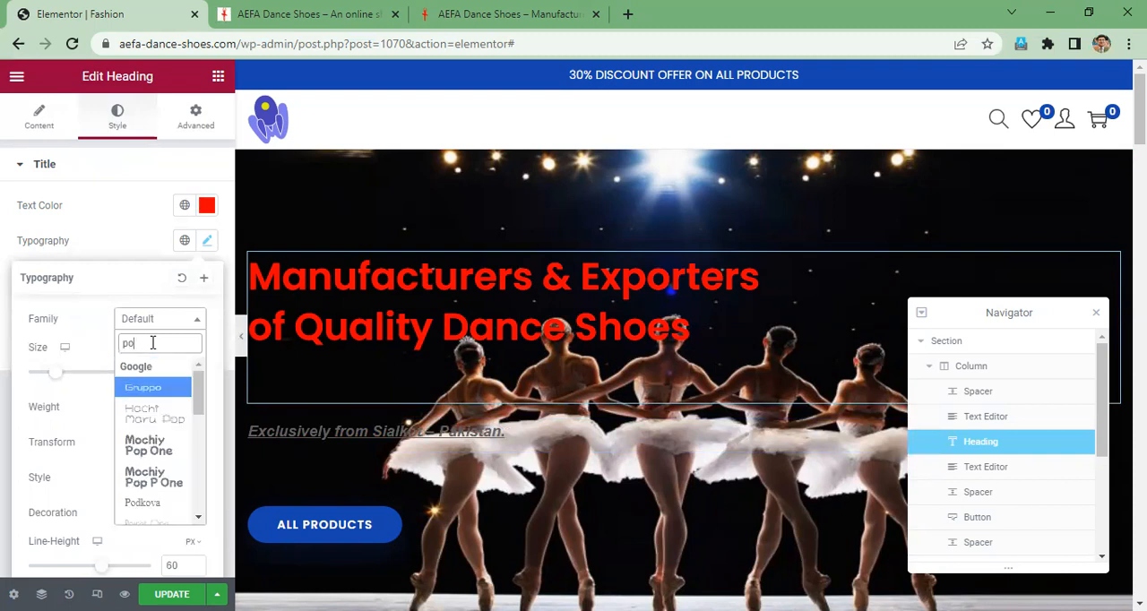
pyautogui.write('pin')
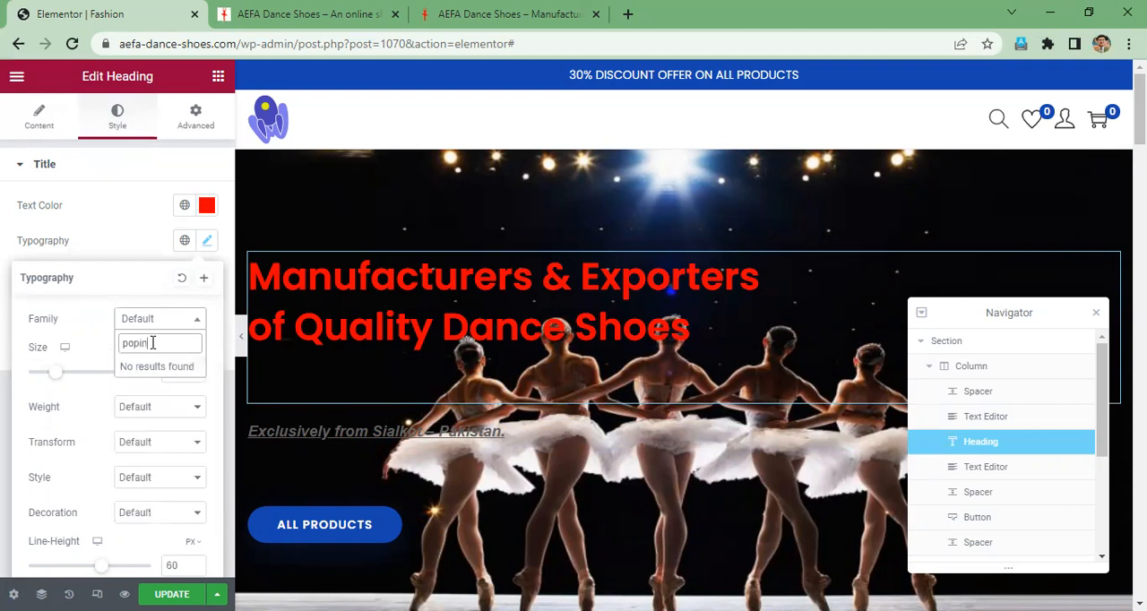
pyautogui.press('BackSpace')
pyautogui.press('BackSpace')
pyautogui.press('BackSpace')
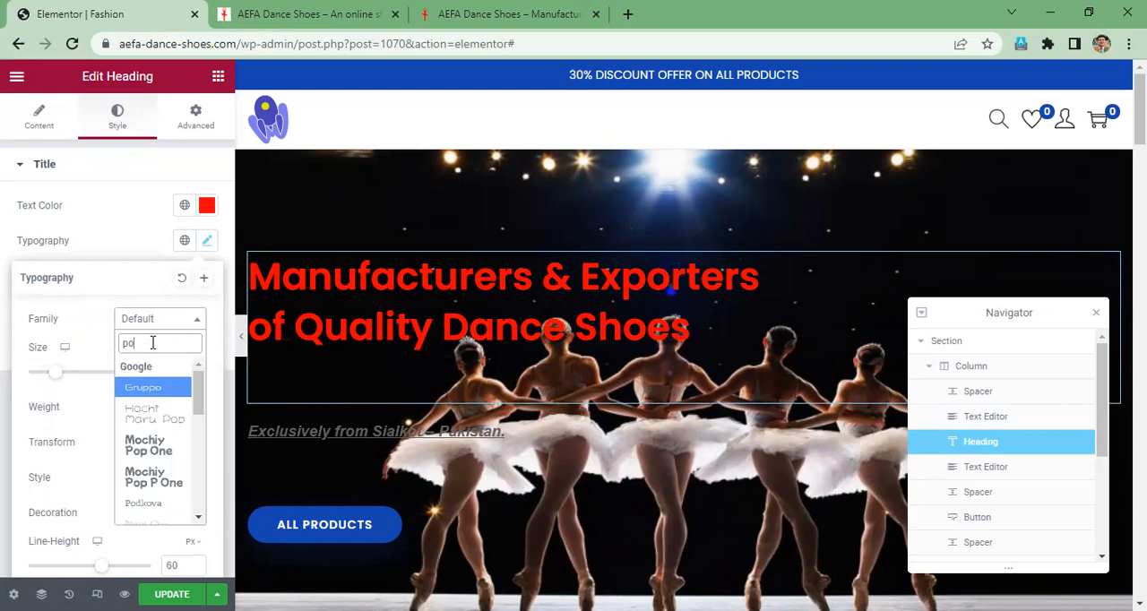
pyautogui.press('BackSpace')
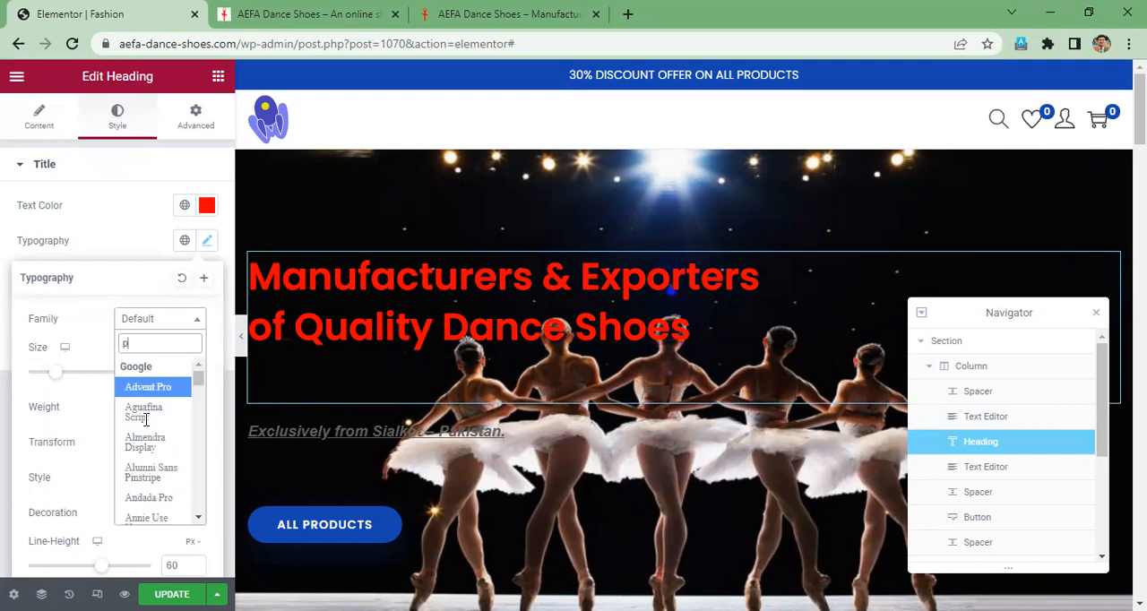
pyautogui.press('BackSpace')
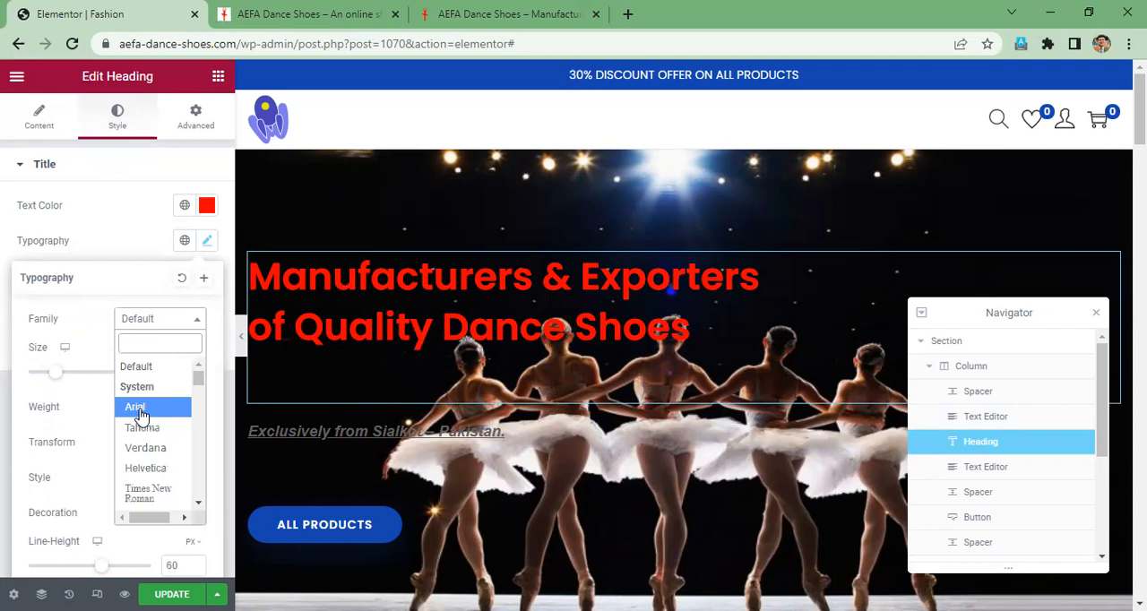
# - Set the hero heading's typography to the Arial font family, size 35 px and Bold weight
pyautogui.click(137, 408)
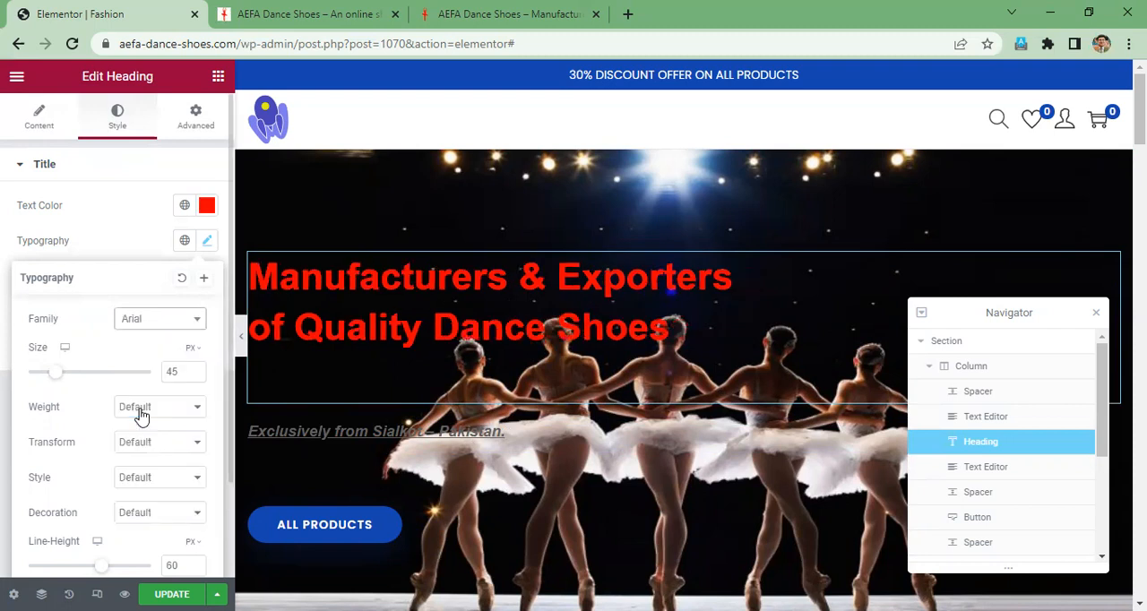
pyautogui.click(194, 375)
pyautogui.doubleClick(184, 371)
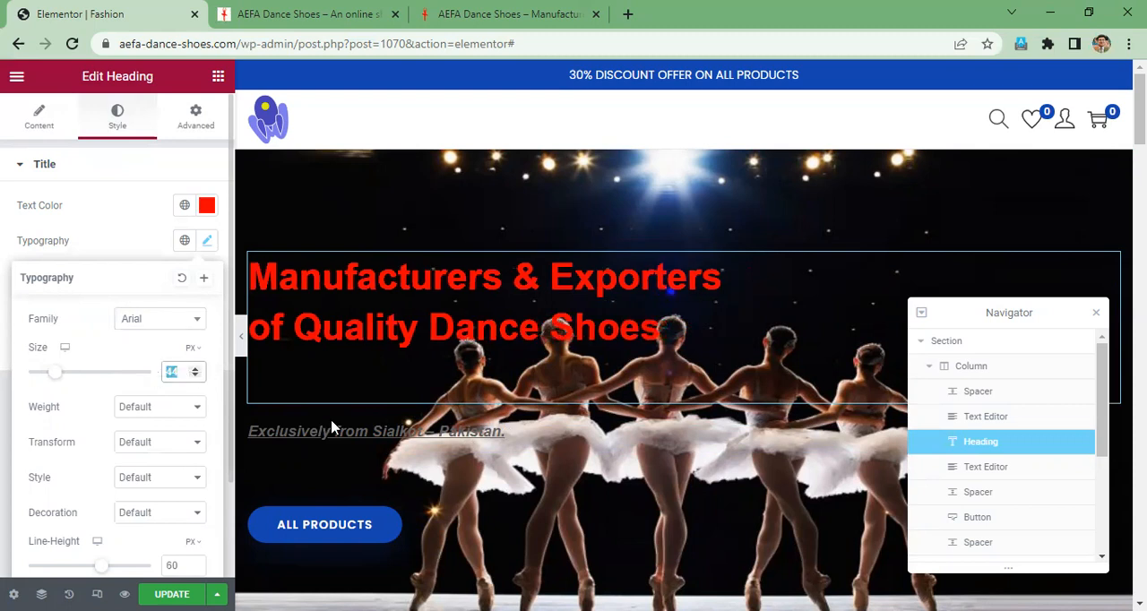
pyautogui.write('35')
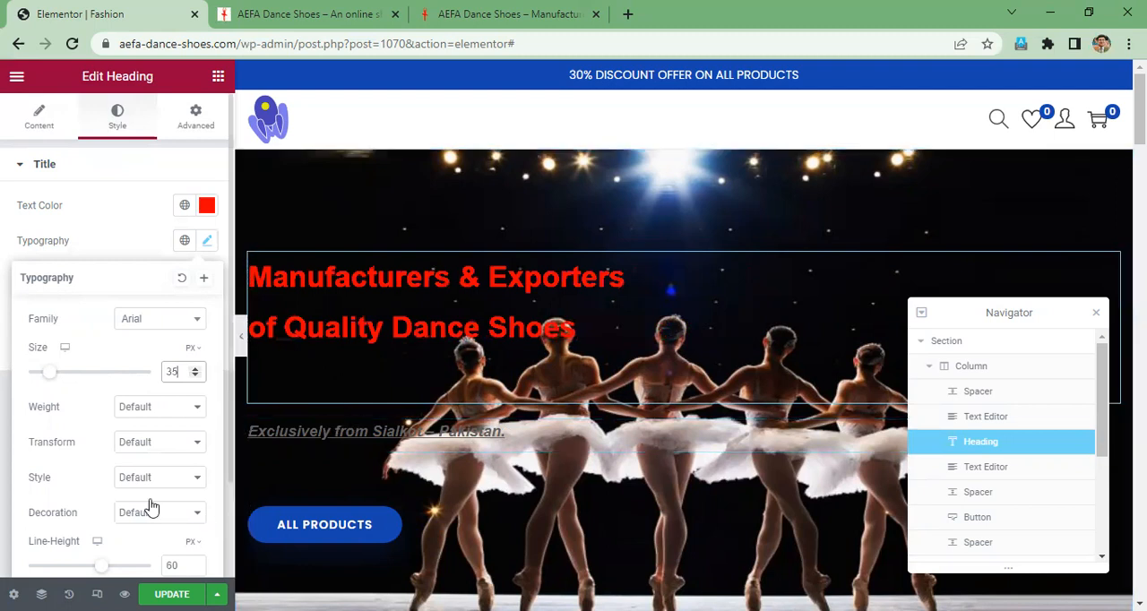
pyautogui.click(199, 413)
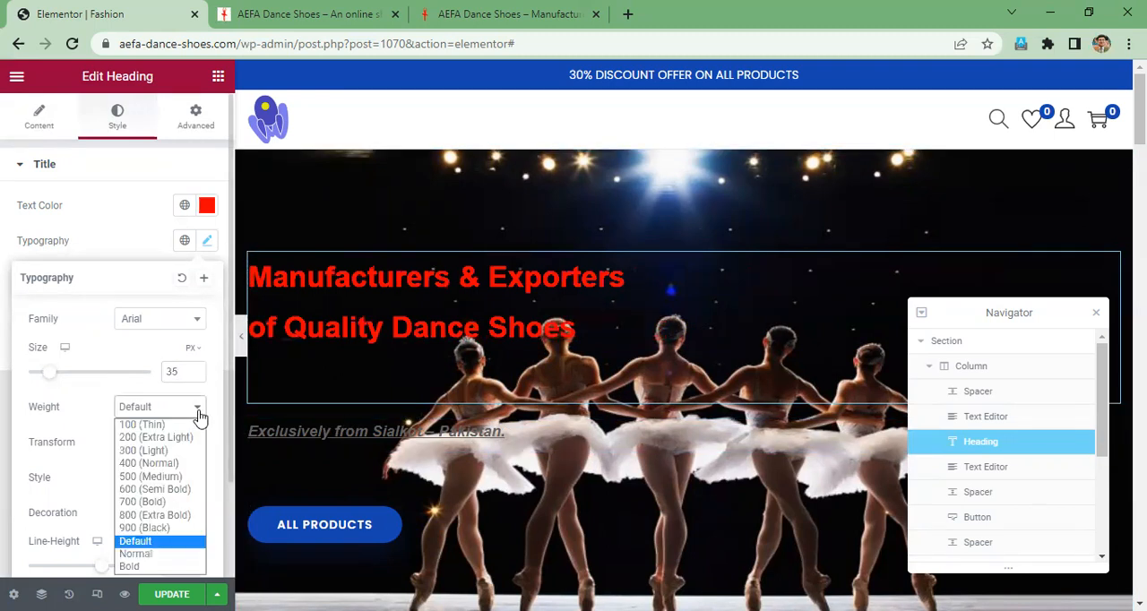
pyautogui.click(130, 567)
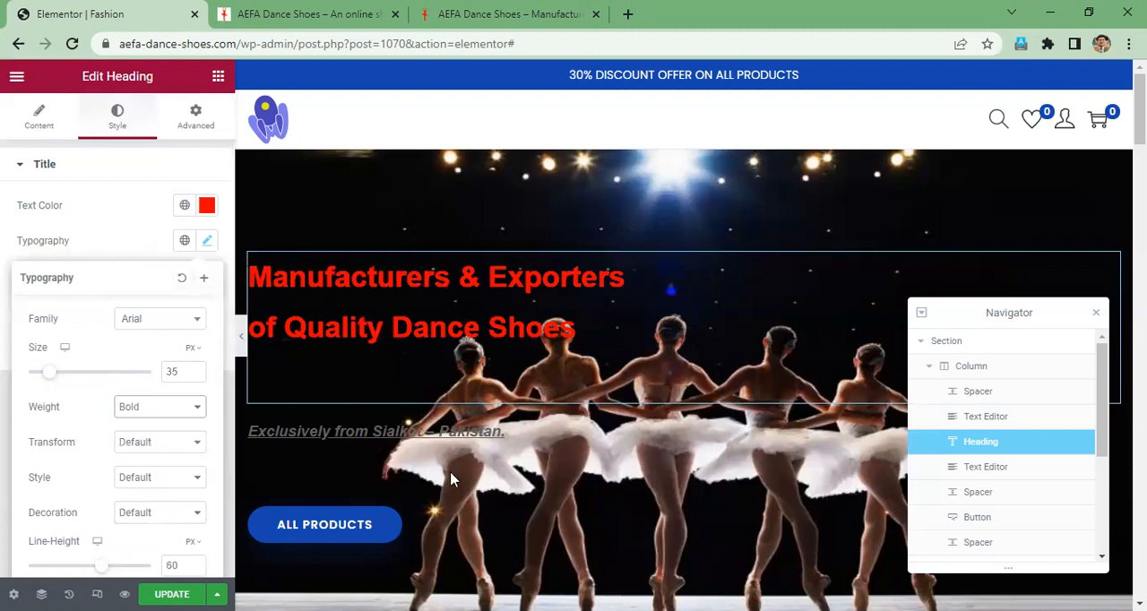
# - Save the page changes, then reload the live store and compare it with the aefaintl.com home page
pyautogui.click(524, 437)
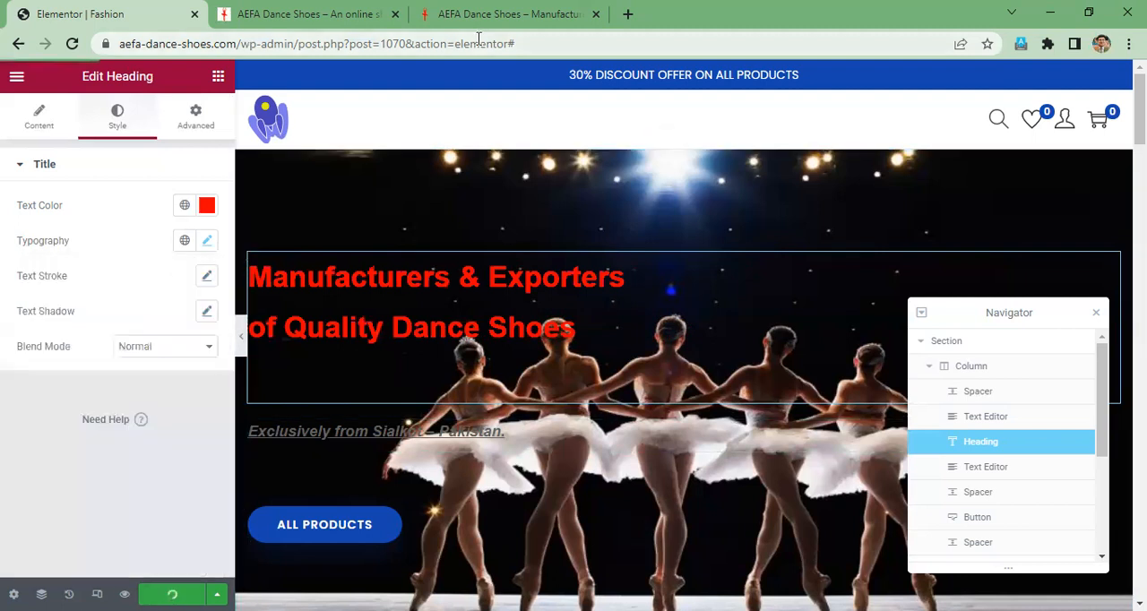
pyautogui.click(531, 7)
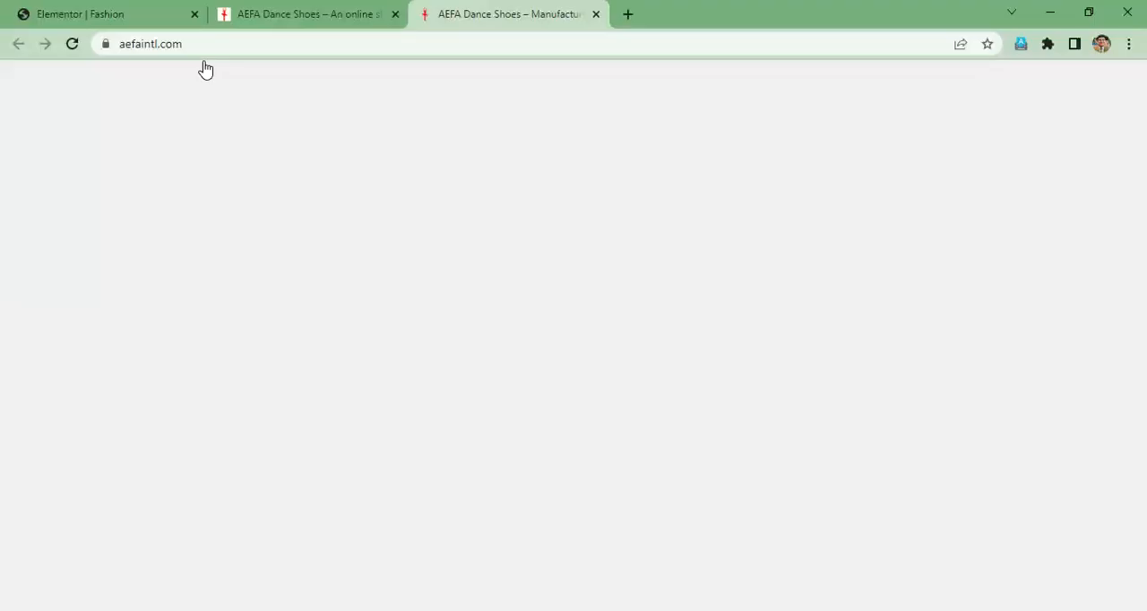
pyautogui.click(269, 15)
pyautogui.click(73, 44)
pyautogui.click(531, 15)
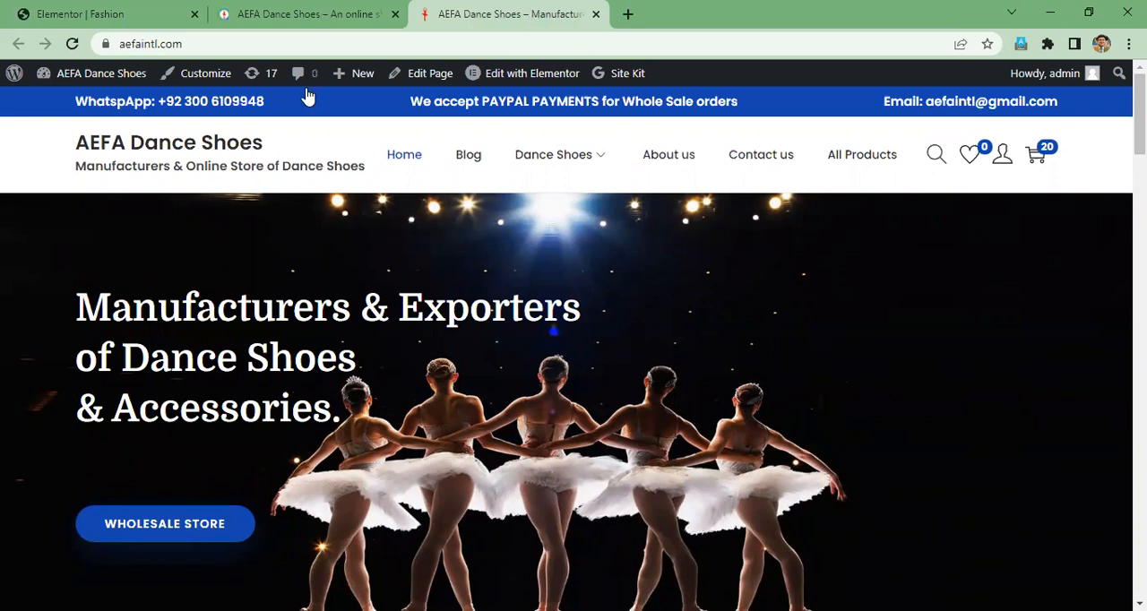
pyautogui.click(295, 15)
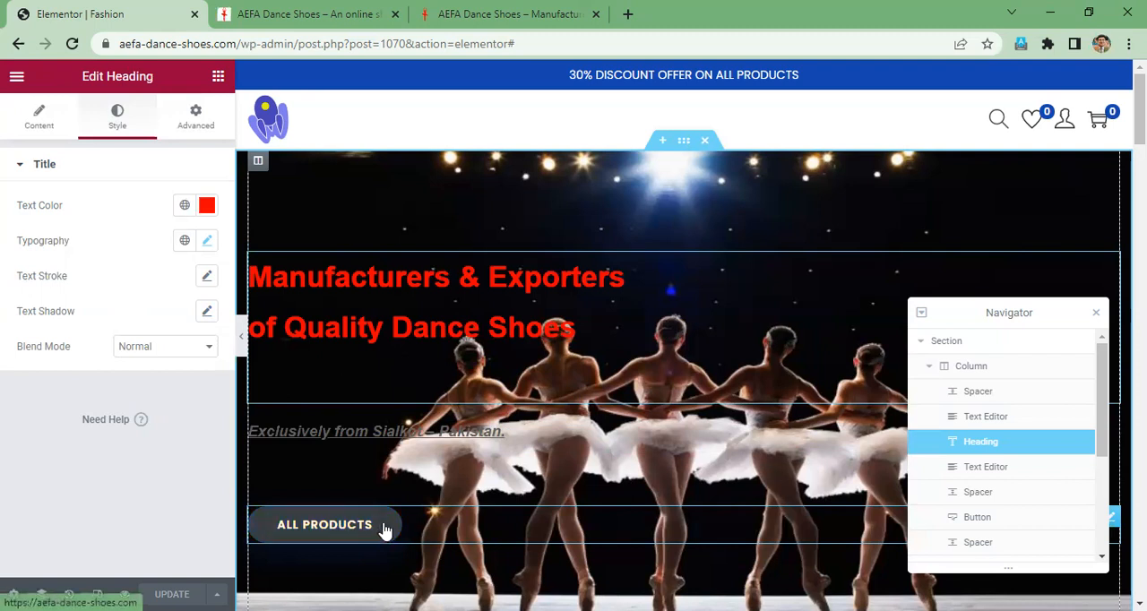
# - Copy the All Products button in the hero section and paste the copy directly below it
pyautogui.rightClick(383, 530)
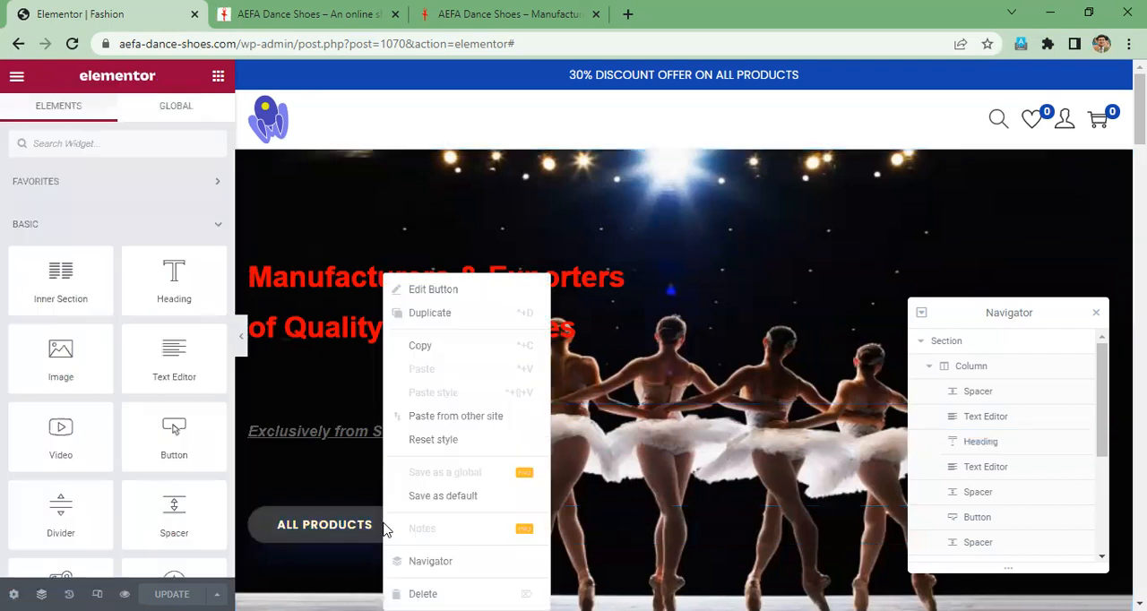
pyautogui.click(426, 355)
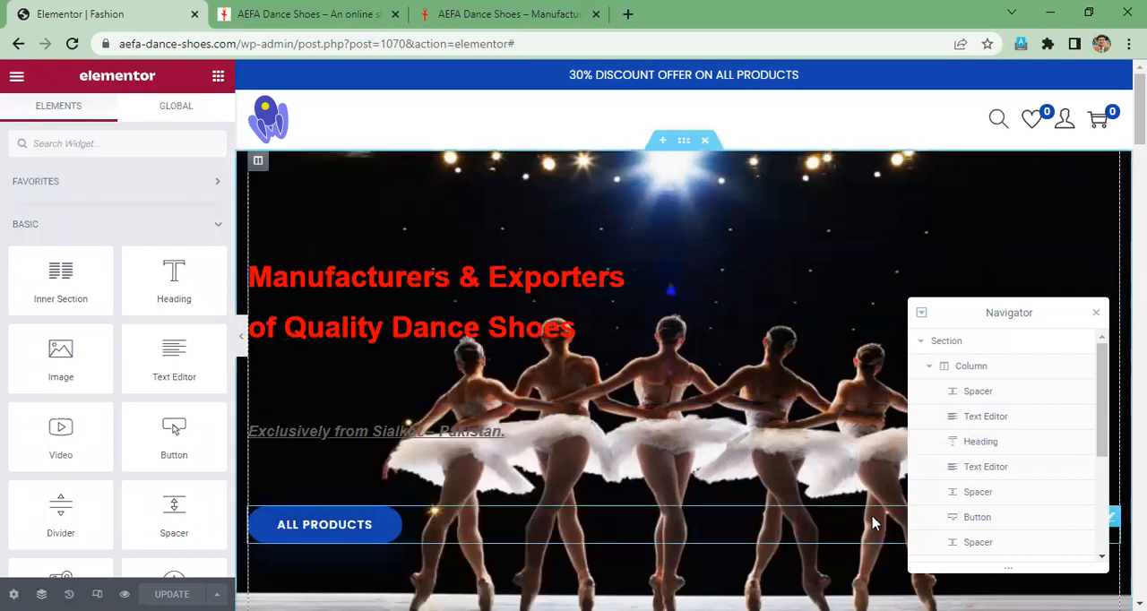
pyautogui.click(427, 527)
pyautogui.scroll(-1, 428, 459)
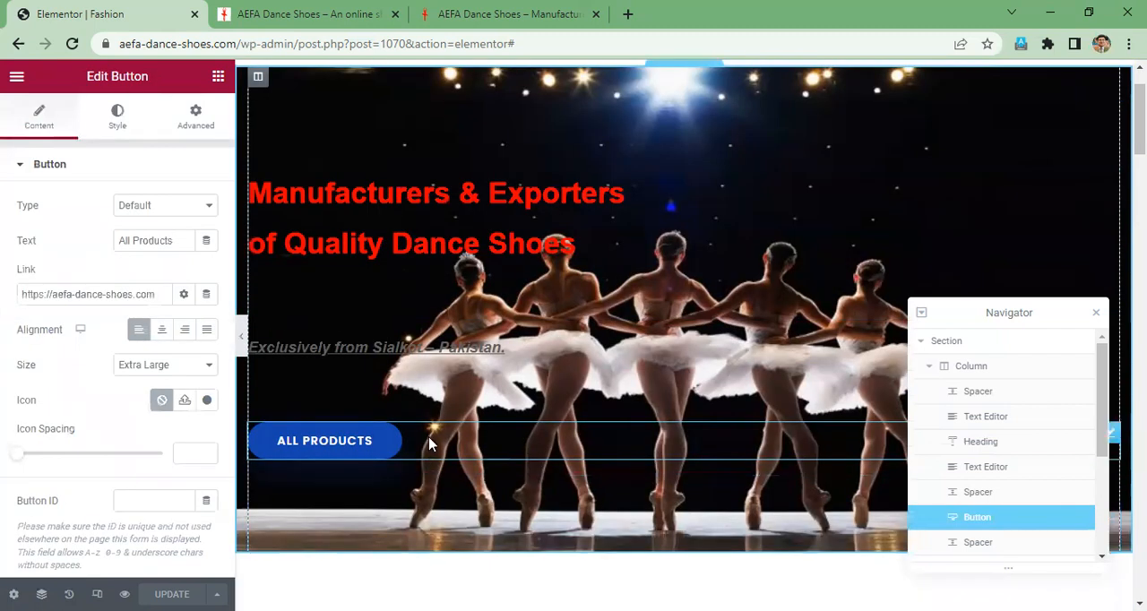
pyautogui.rightClick(473, 444)
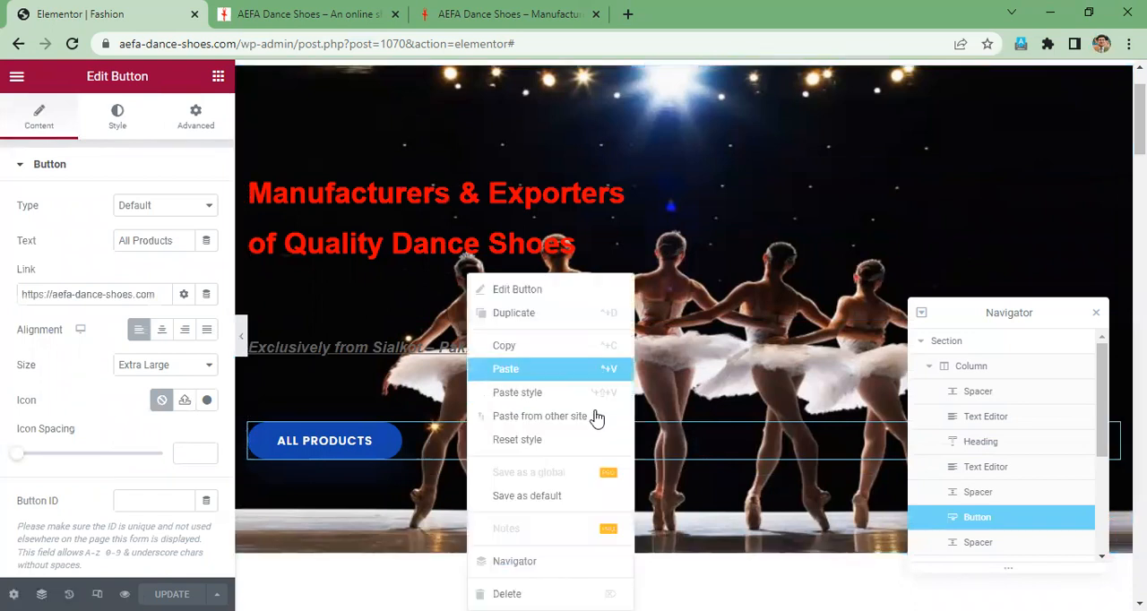
pyautogui.click(592, 417)
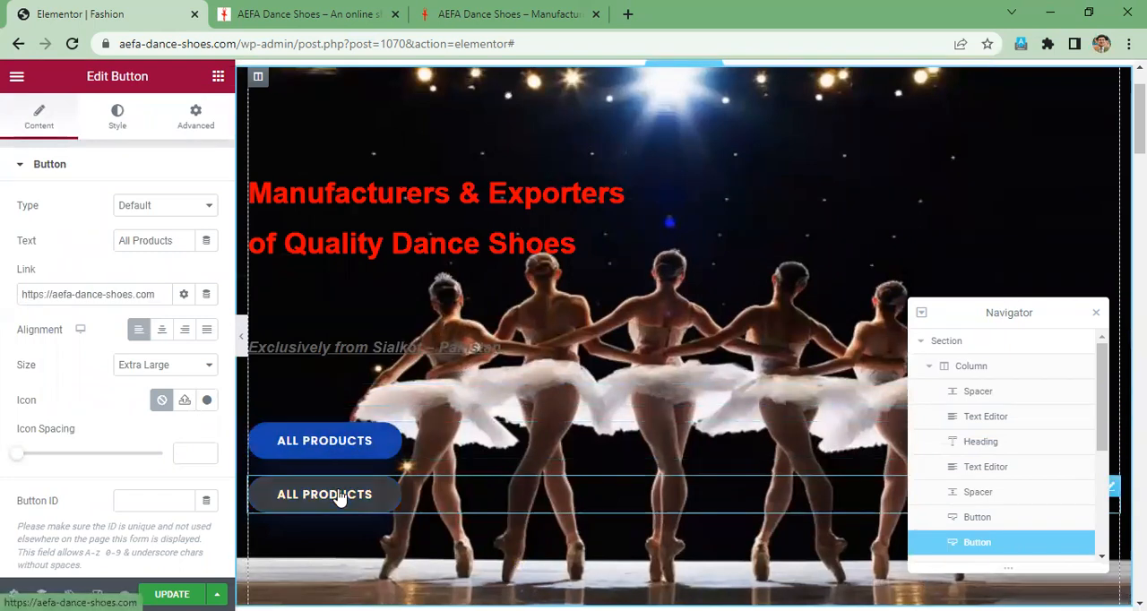
# - Change the text of the upper All Products button to "Whole shoes store"
pyautogui.rightClick(339, 497)
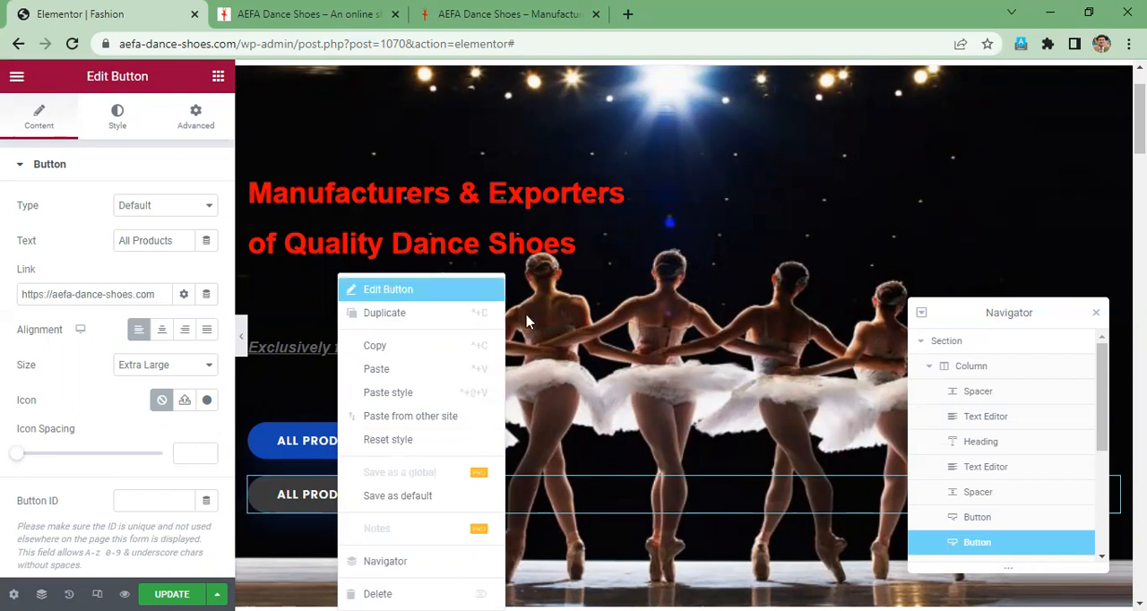
pyautogui.click(327, 455)
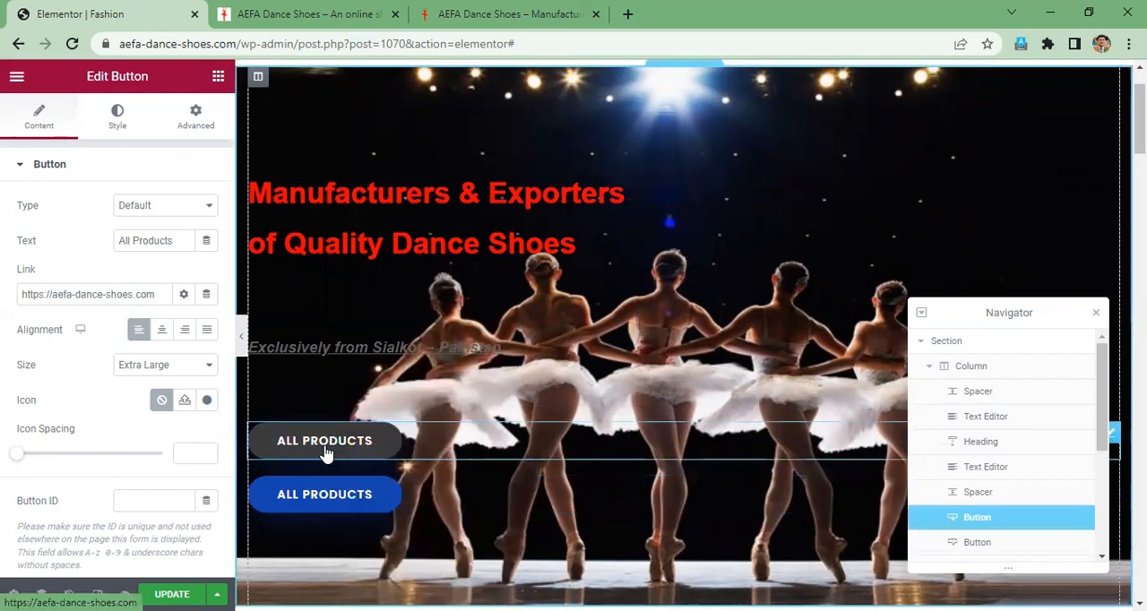
pyautogui.moveTo(183, 245); pyautogui.dragTo(65, 241)
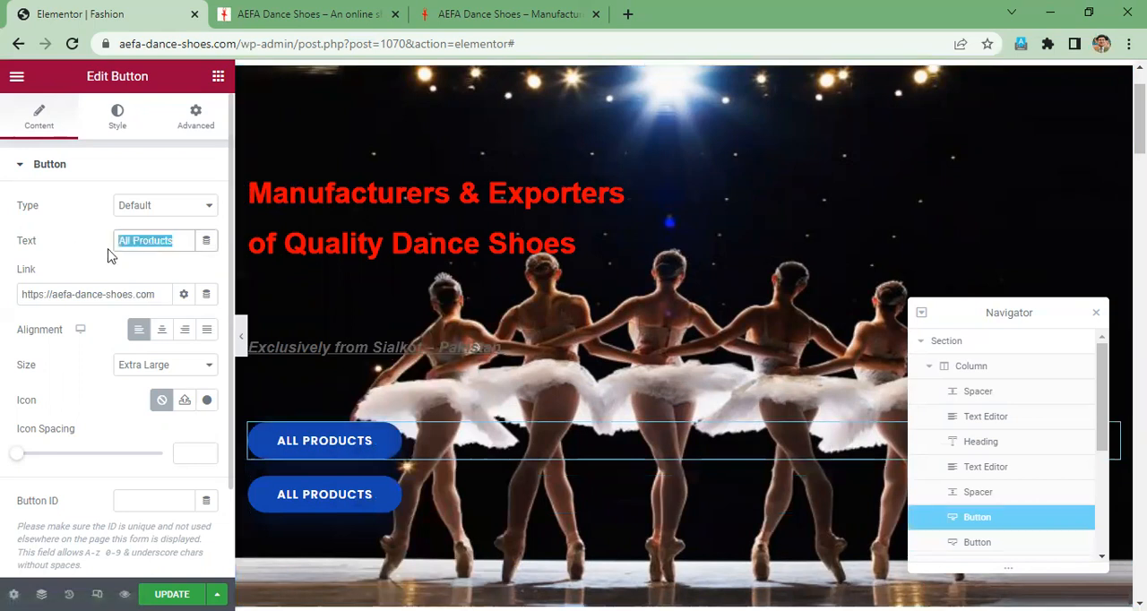
pyautogui.write('Who')
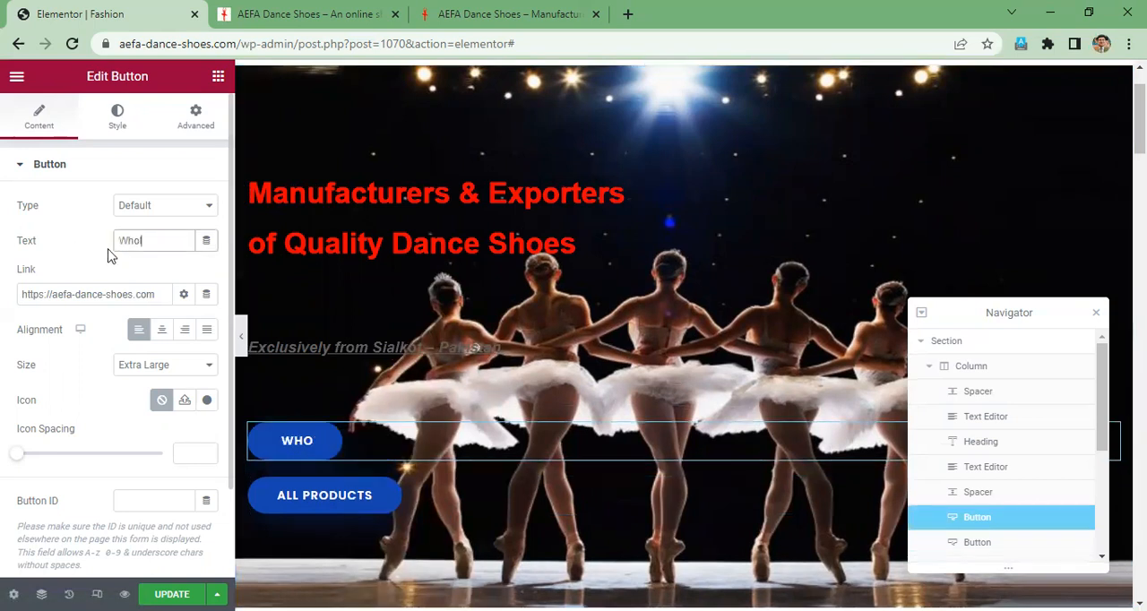
pyautogui.write('le')
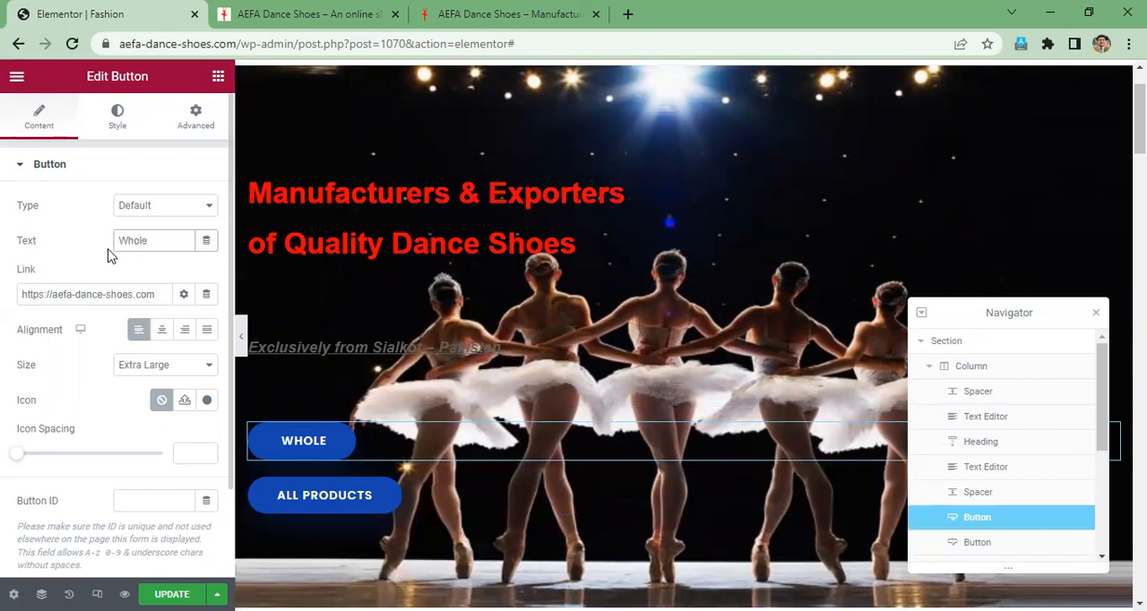
pyautogui.write(' shoes')
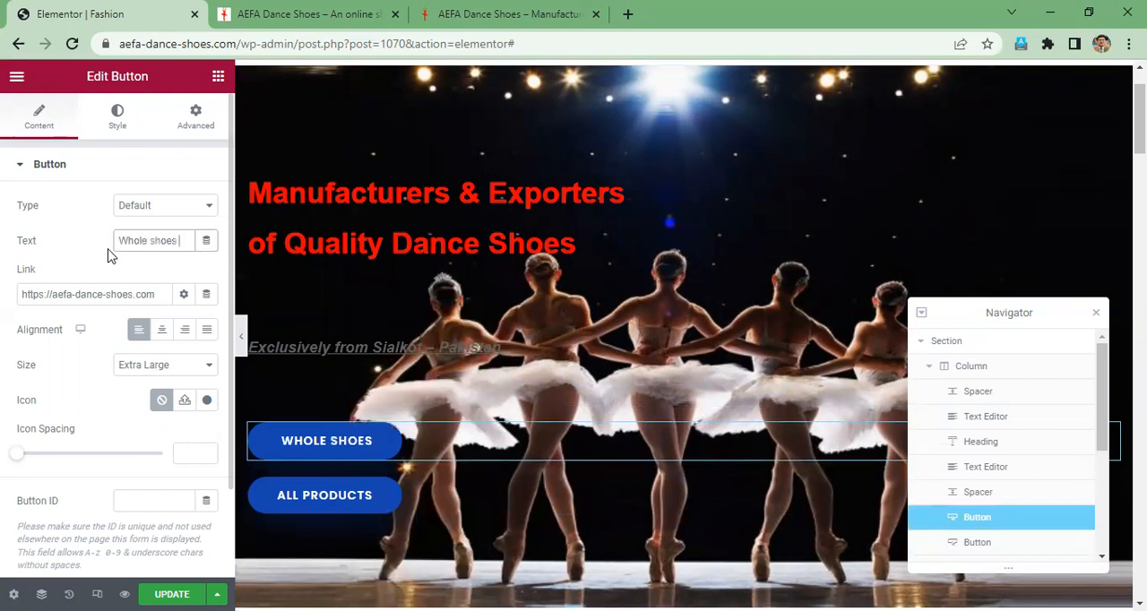
pyautogui.write(' store')
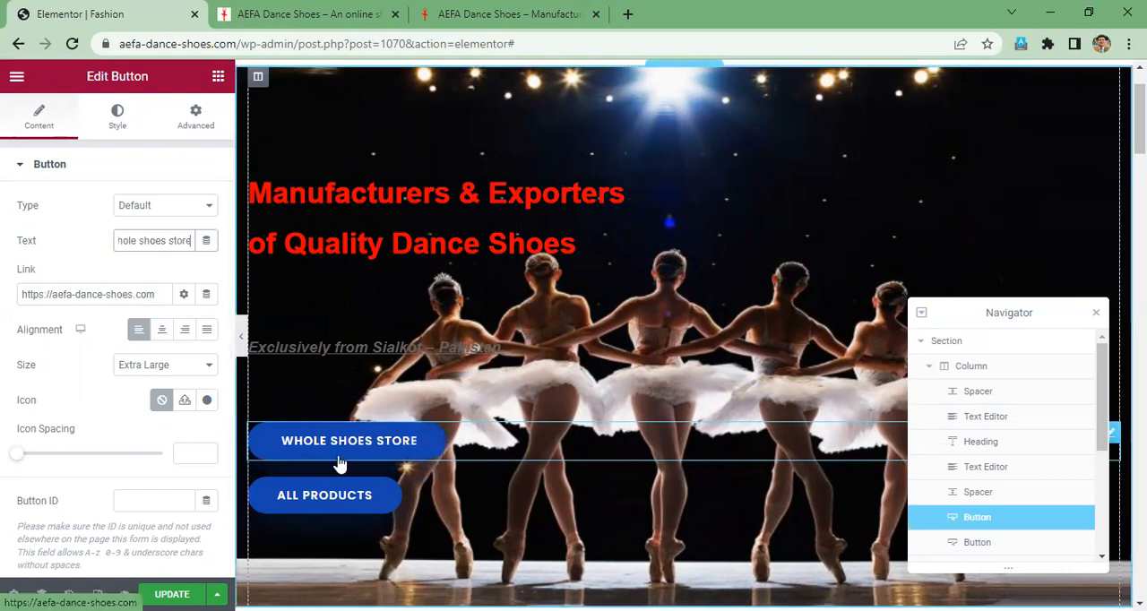
# - Delete the lower All Products button from the hero section, keeping only the Whole shoes store button
pyautogui.click(168, 295)
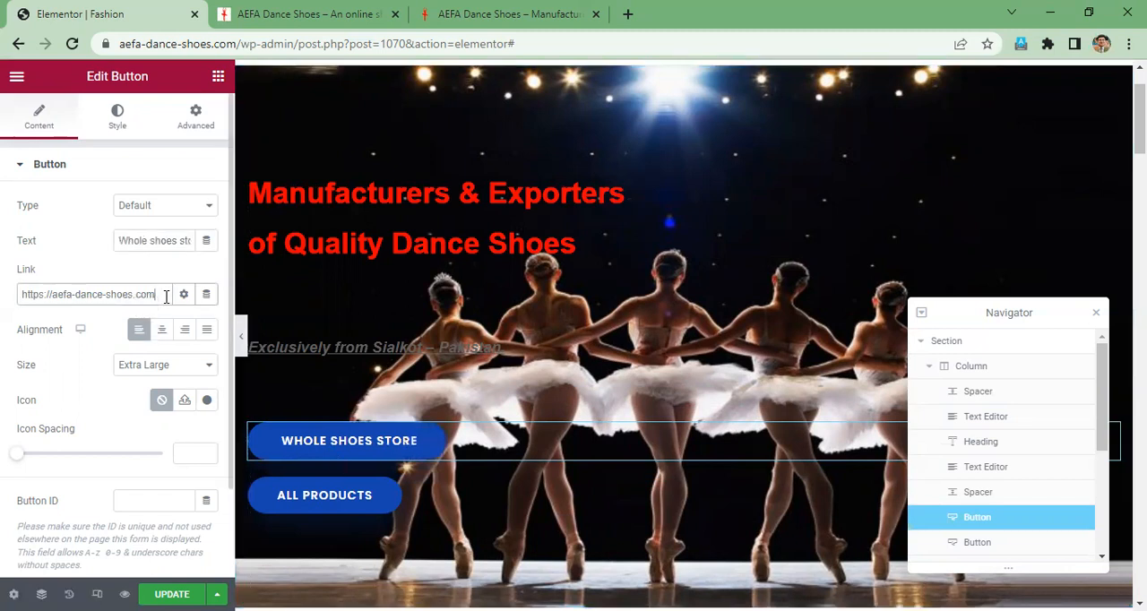
pyautogui.rightClick(387, 501)
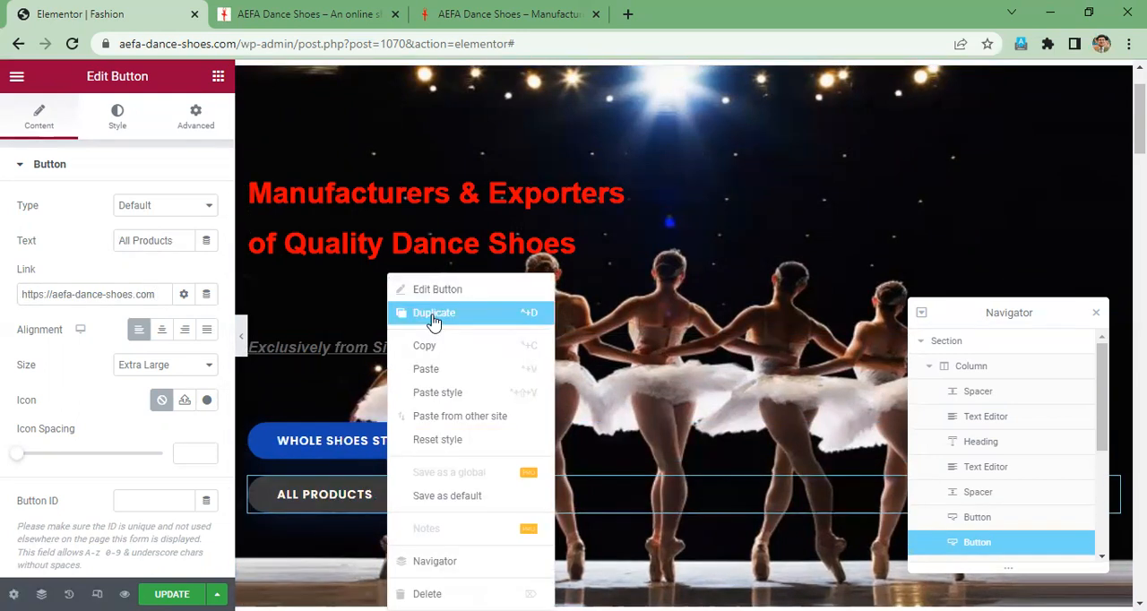
pyautogui.click(377, 498)
pyautogui.rightClick(374, 498)
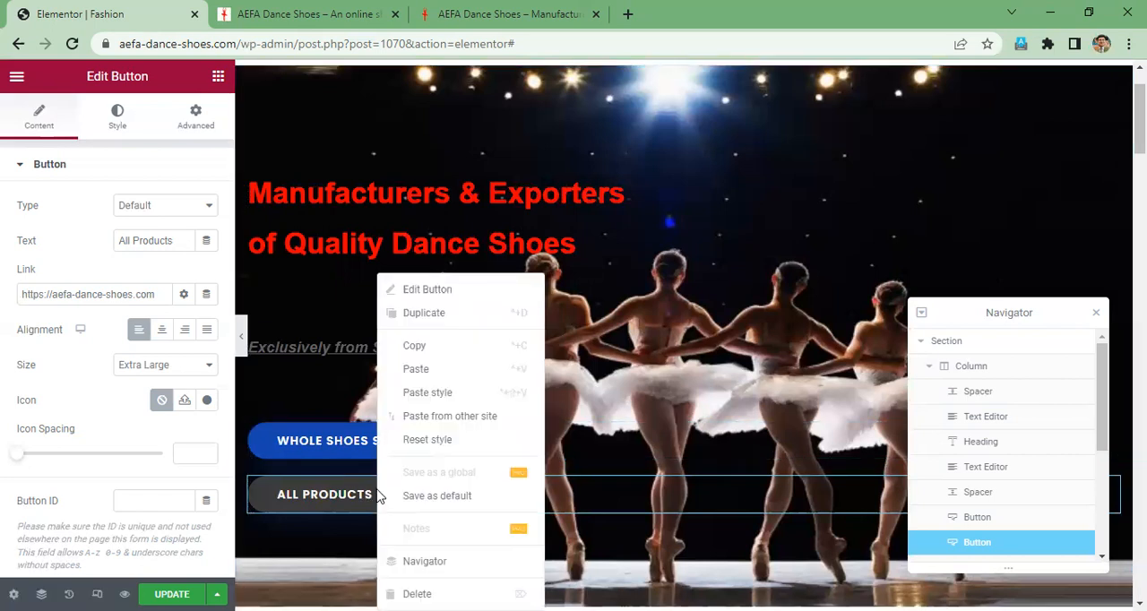
pyautogui.click(321, 498)
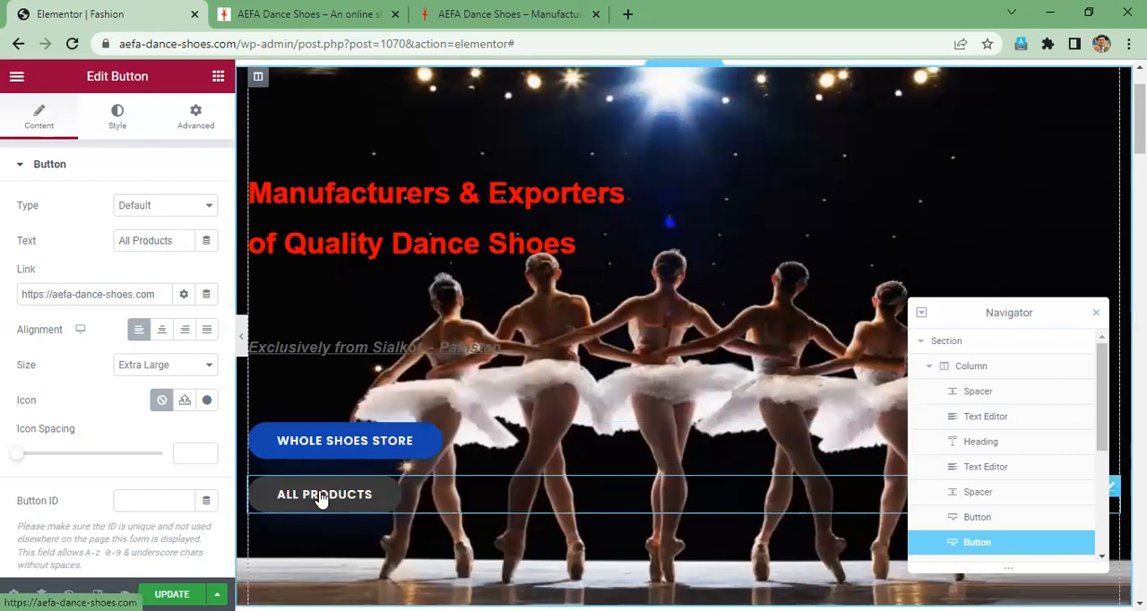
pyautogui.press('Delete')
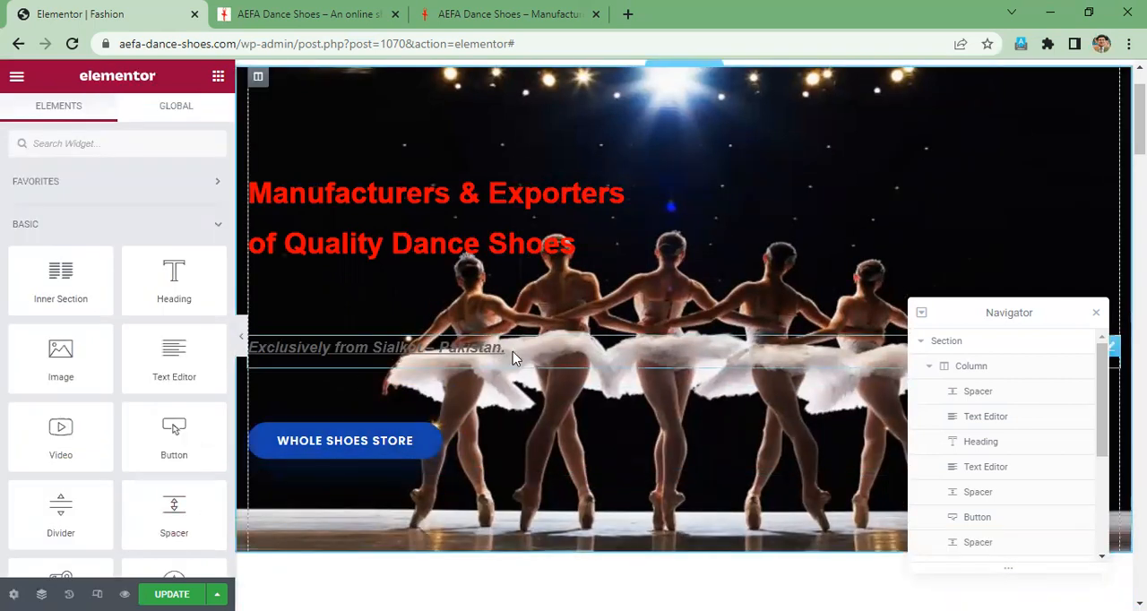
# - Try the near-black text color #0F0F0F on the hero tagline "Exclusively from Sialkot – Pakistan."
pyautogui.moveTo(457, 346); pyautogui.dragTo(252, 348)
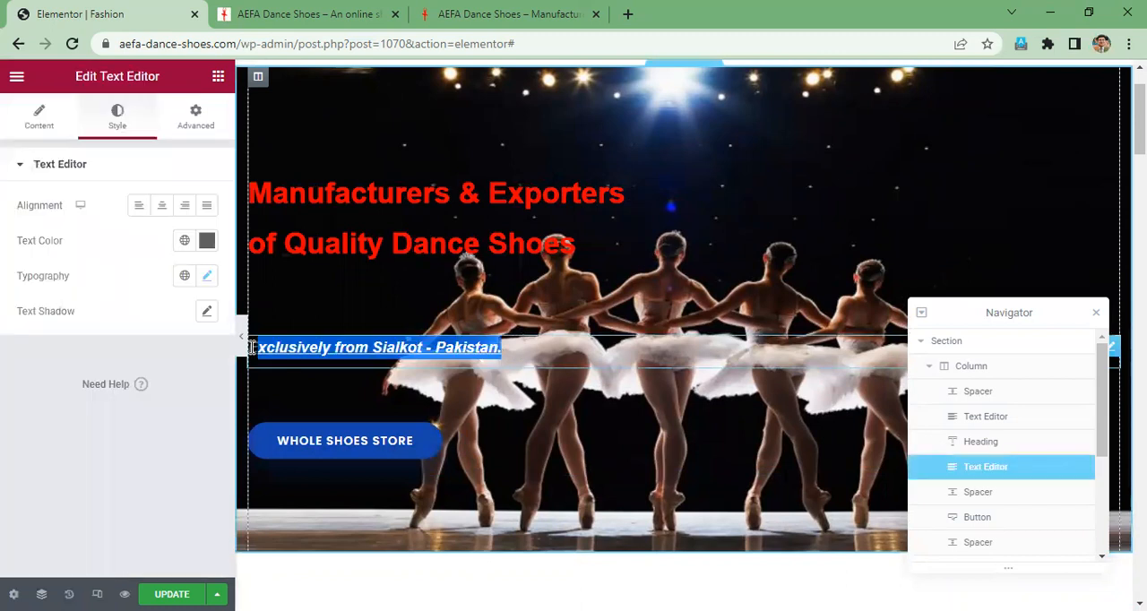
pyautogui.click(207, 242)
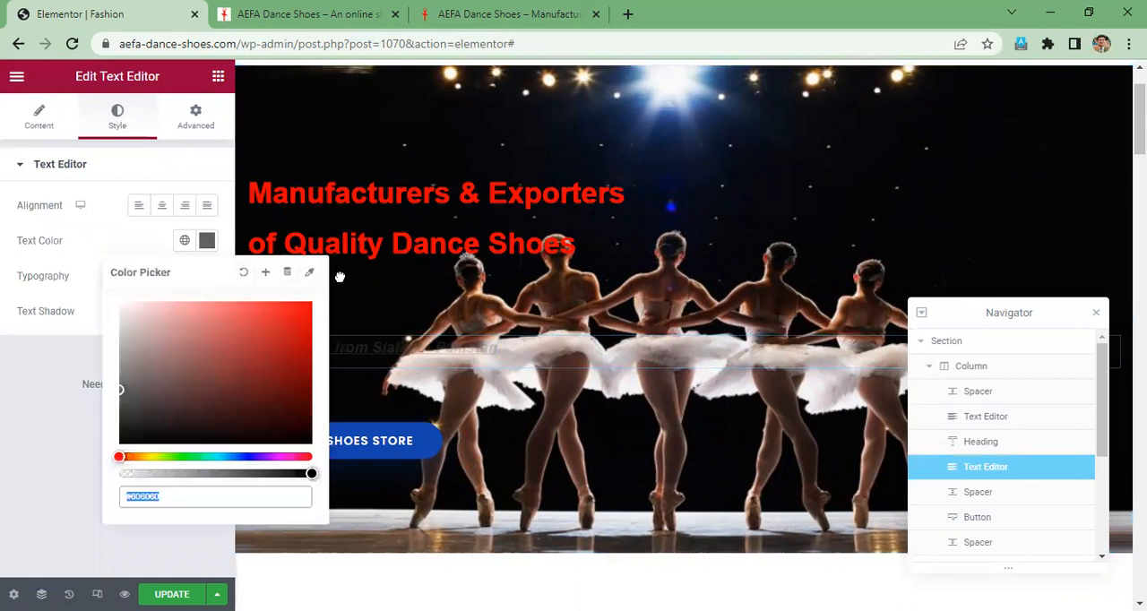
pyautogui.moveTo(289, 326)
pyautogui.mouseDown()
pyautogui.moveTo(204, 535)
pyautogui.moveTo(56, 523)
pyautogui.moveTo(28, 438)
pyautogui.moveTo(183, 519)
pyautogui.mouseUp()
pyautogui.click(506, 350)
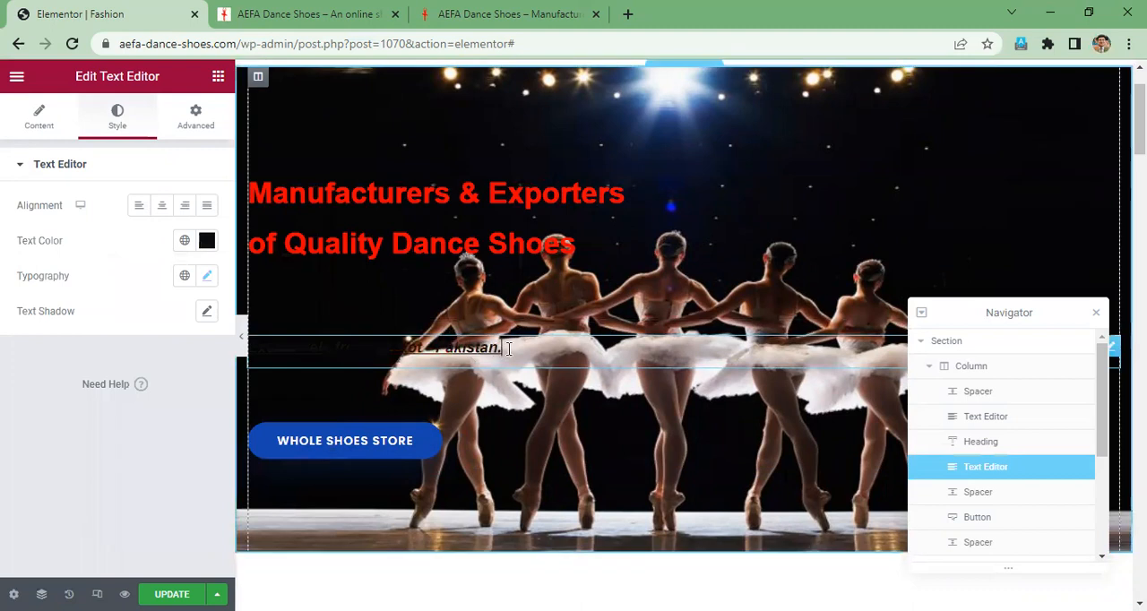
# - Set the text color of the hero tagline "Exclusively from Sialkot – Pakistan." to red, #FF0000
pyautogui.moveTo(346, 348); pyautogui.dragTo(230, 346)
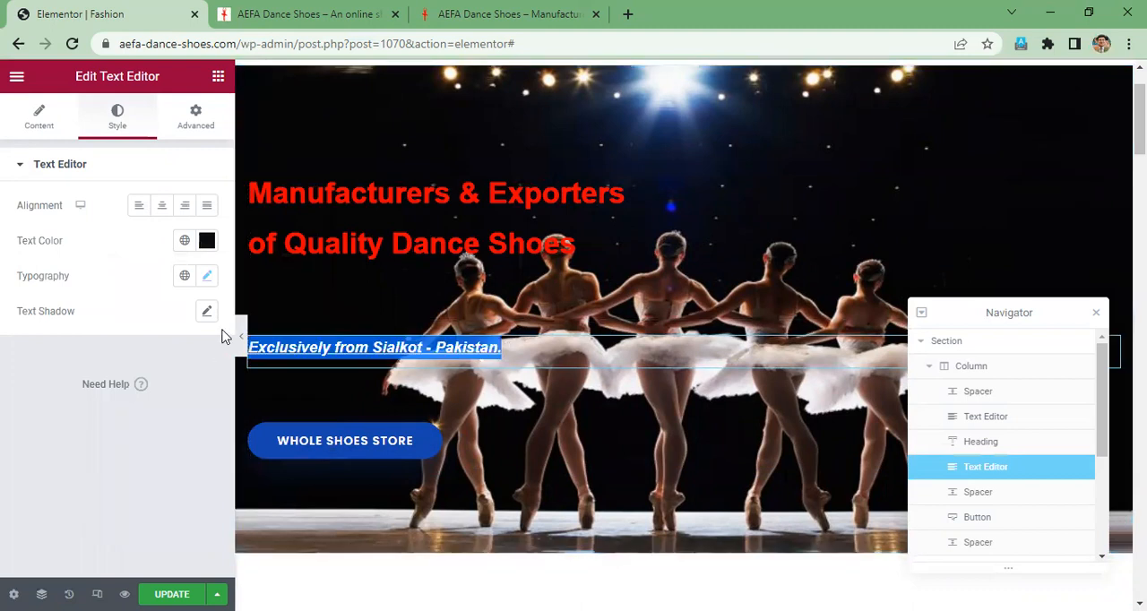
pyautogui.click(205, 247)
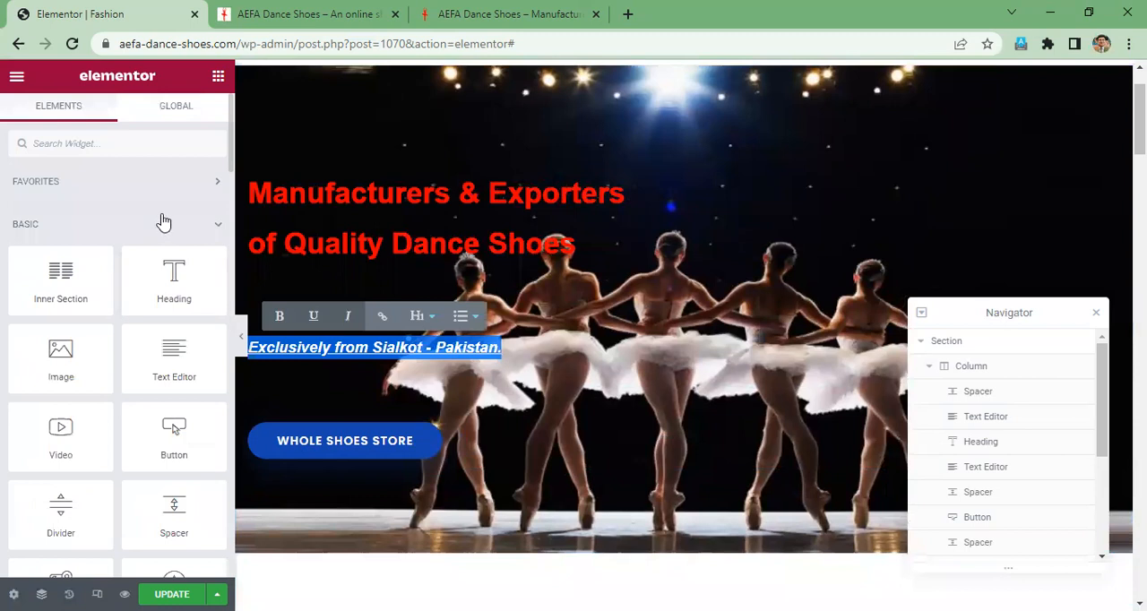
pyautogui.click(526, 373)
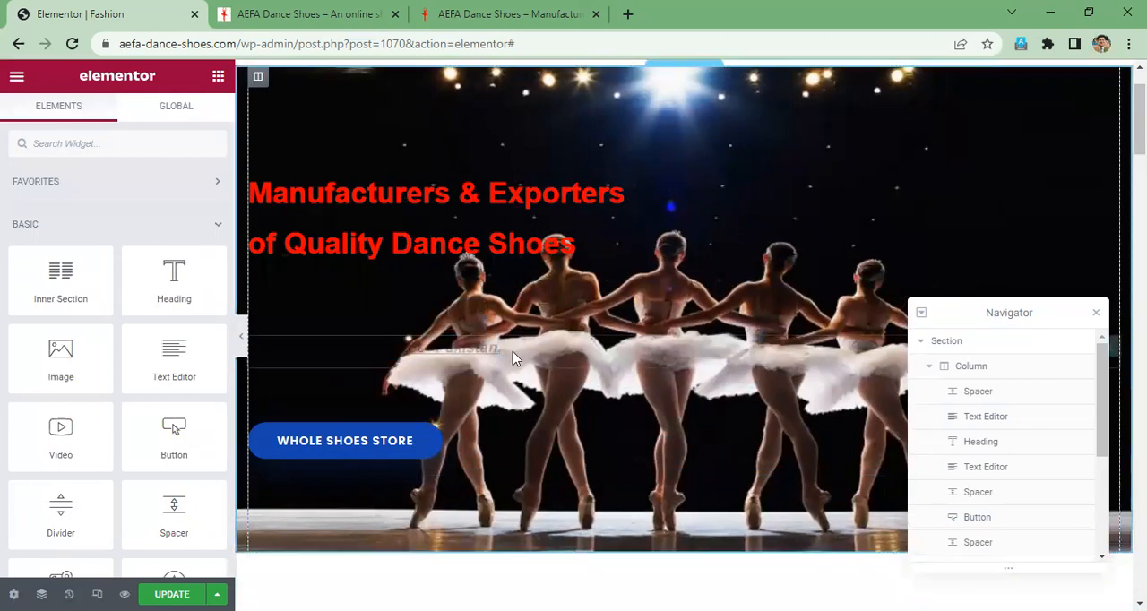
pyautogui.tripleClick(257, 347)
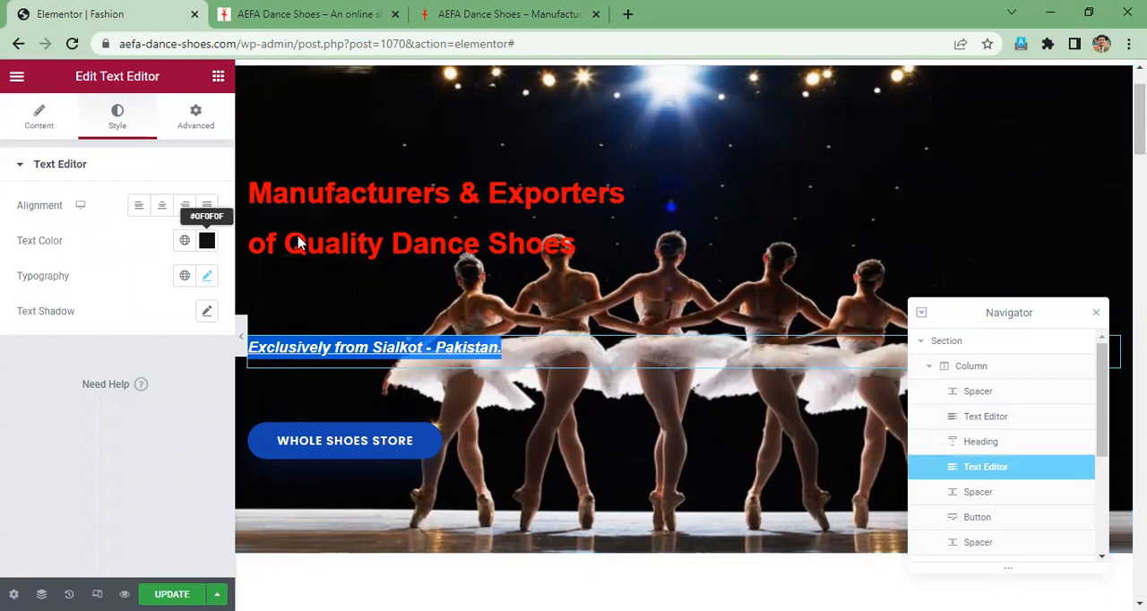
pyautogui.click(207, 240)
pyautogui.write('#FF0000')
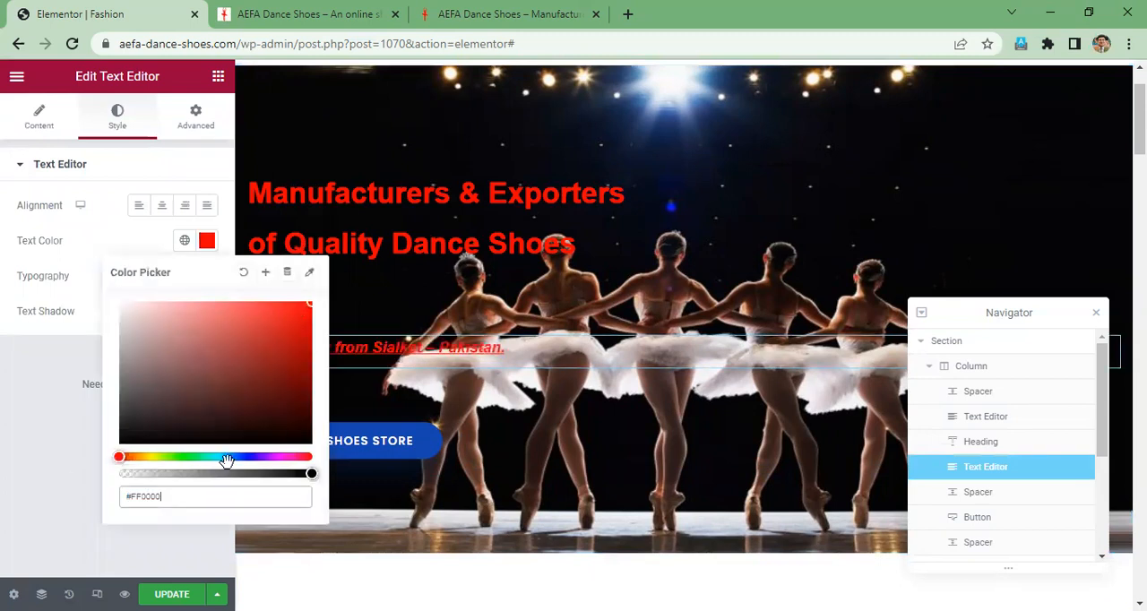
pyautogui.click(365, 536)
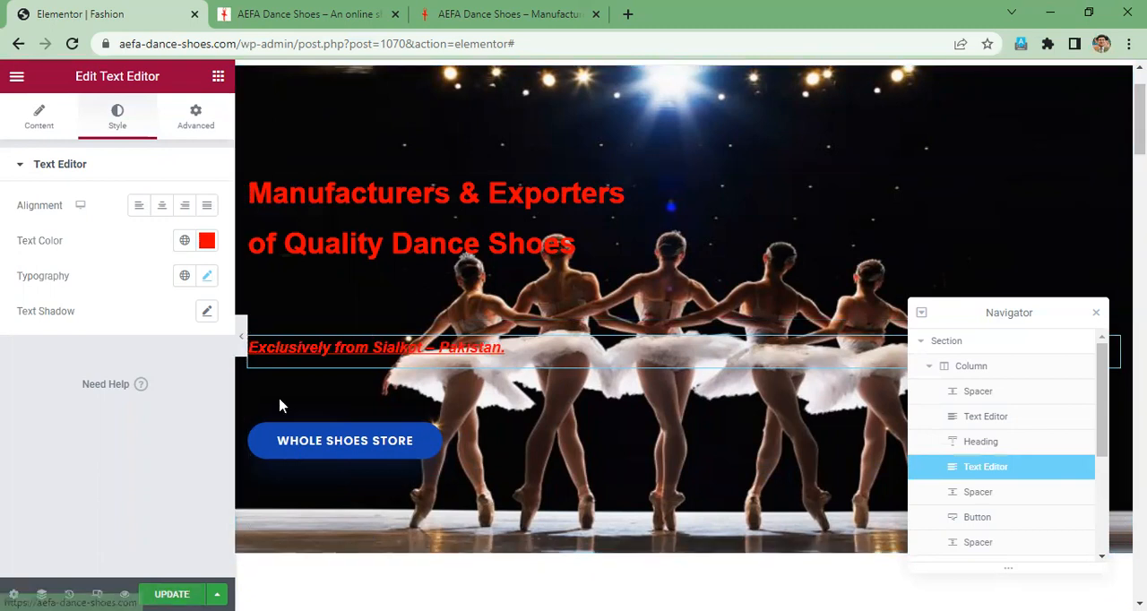
# - Look at the aefaintl.com home page, then reload the live aefa-dance-shoes.com store and review its hero section
pyautogui.click(503, 13)
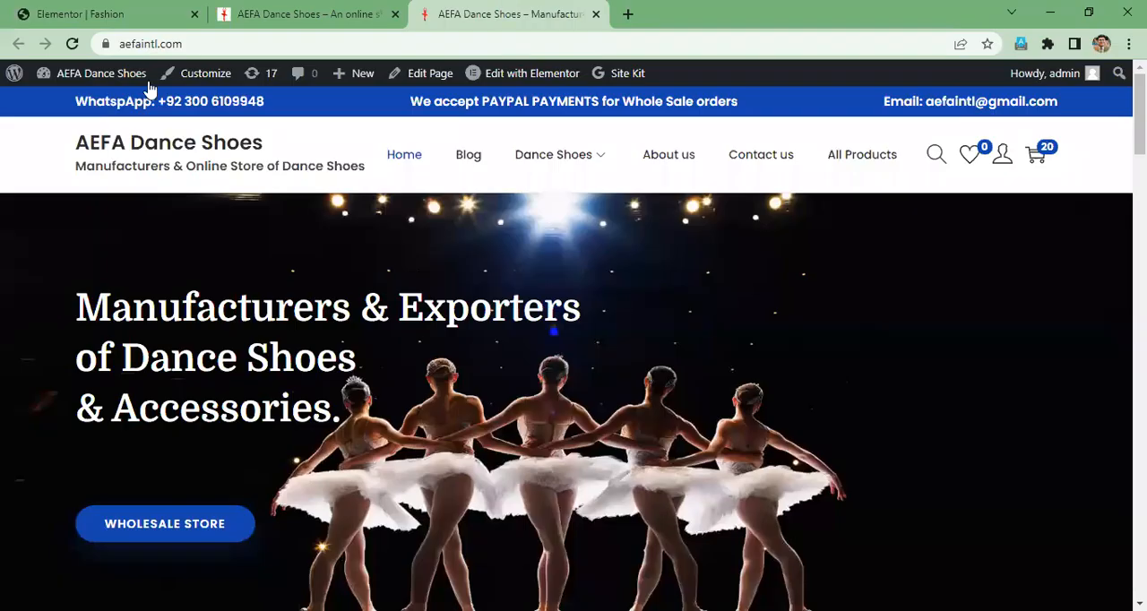
pyautogui.click(71, 46)
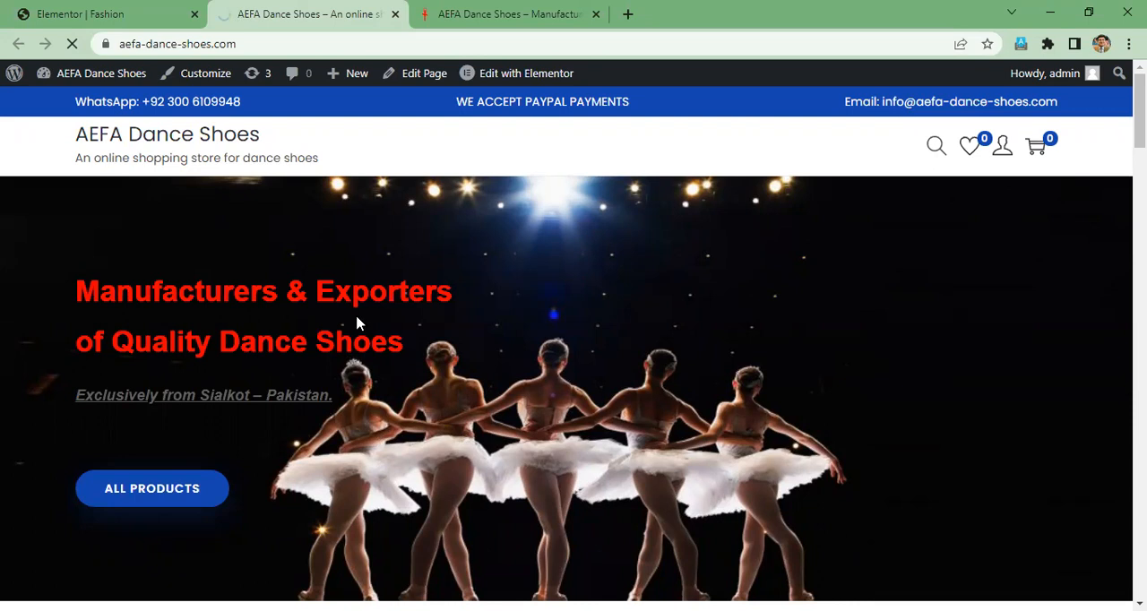
pyautogui.scroll(-3, 361, 318)
pyautogui.scroll(3, 314, 327)
pyautogui.scroll(-2, 869, 340)
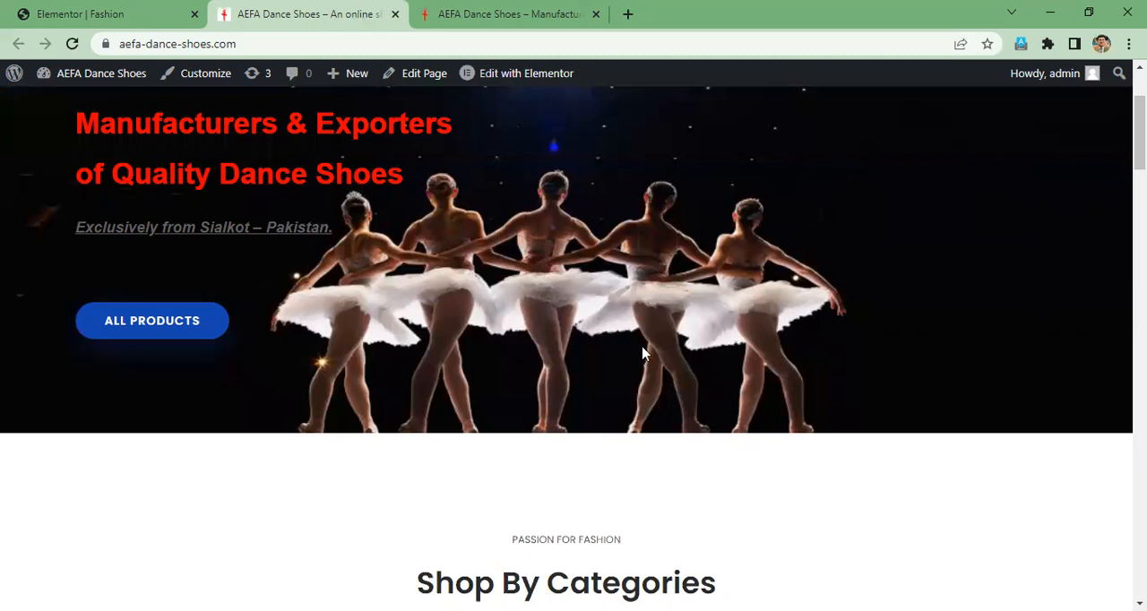
pyautogui.scroll(2, 643, 352)
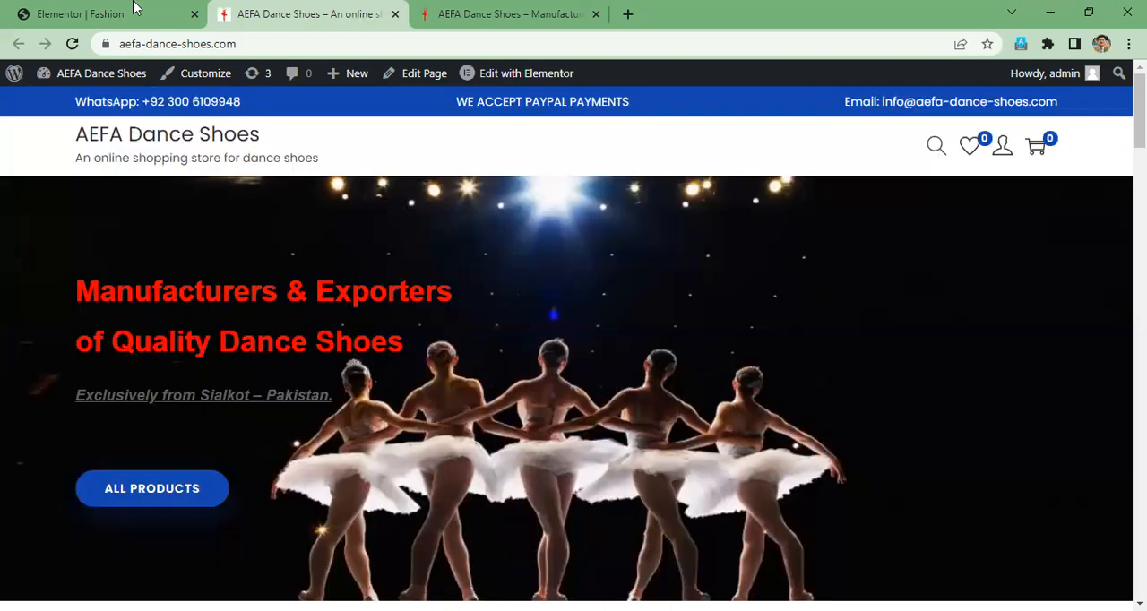
# - Open the Site Settings in the Elementor editor and compare the live store's home page with aefaintl.com
pyautogui.click(80, 14)
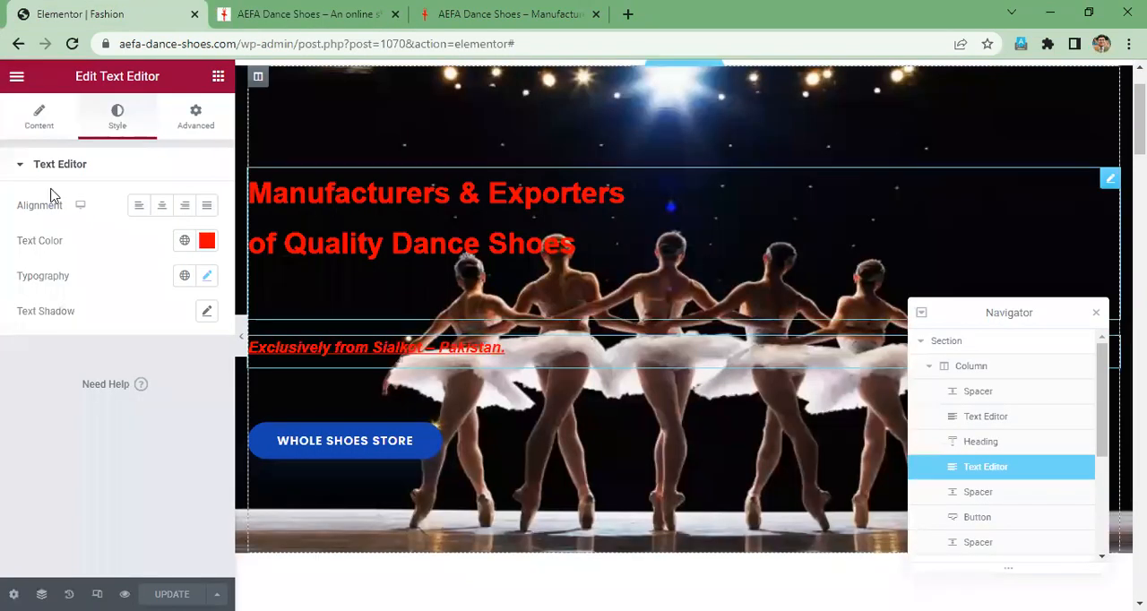
pyautogui.click(17, 79)
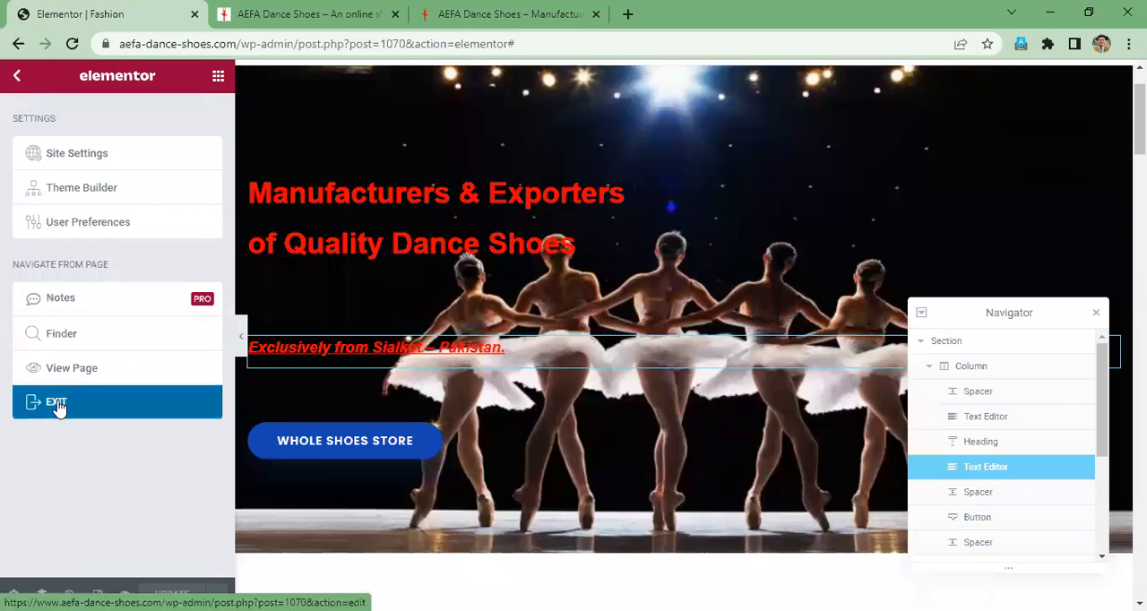
pyautogui.click(79, 153)
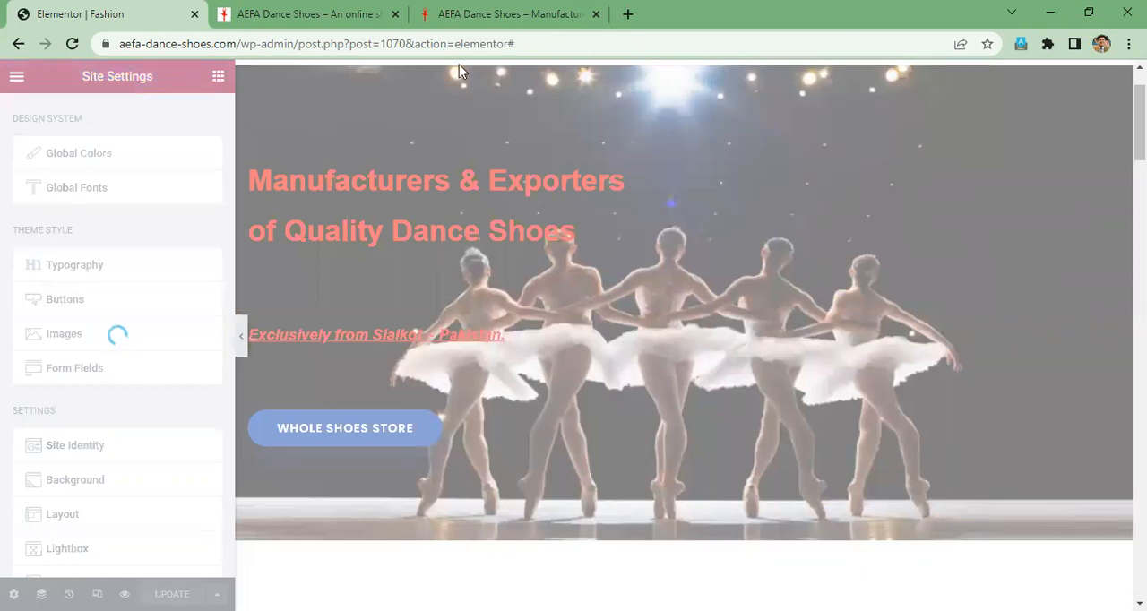
pyautogui.click(522, 14)
pyautogui.click(305, 14)
pyautogui.click(509, 12)
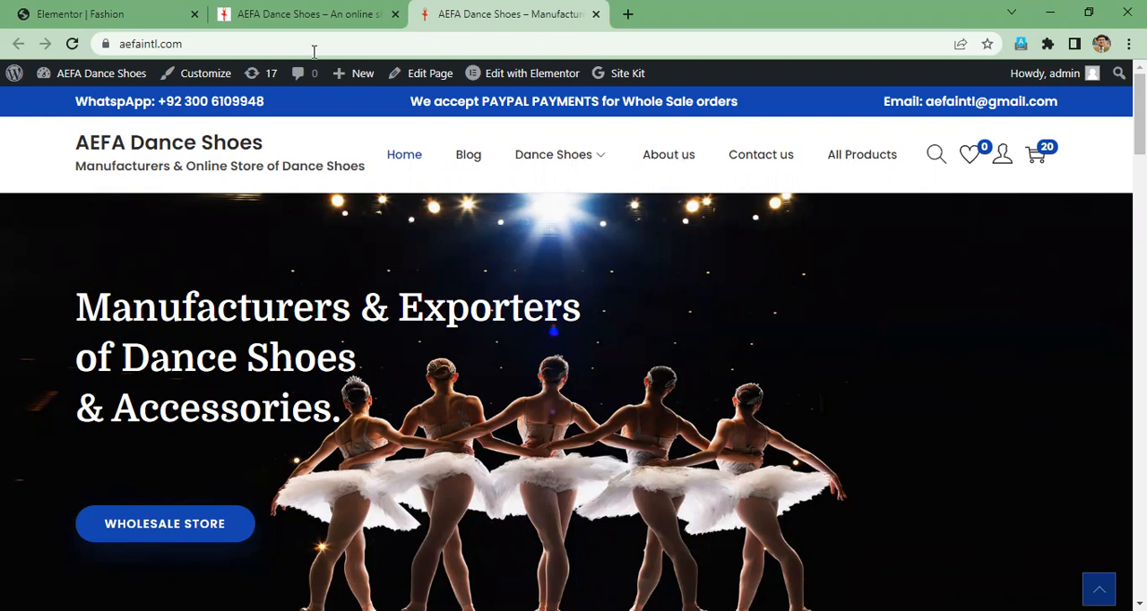
pyautogui.click(275, 20)
pyautogui.click(114, 13)
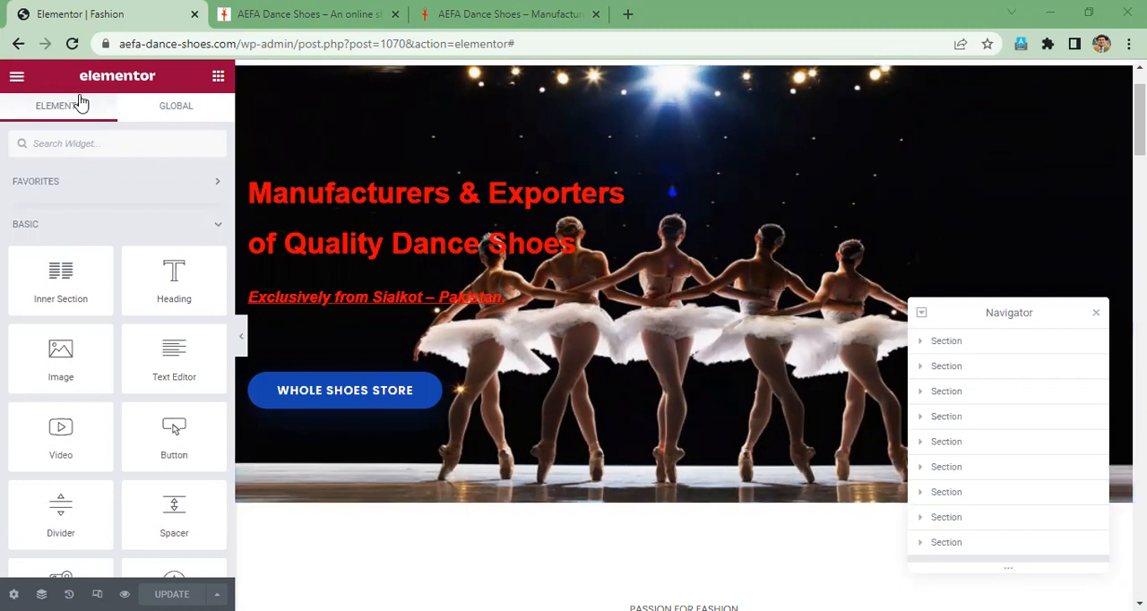
pyautogui.click(339, 12)
pyautogui.click(130, 14)
# - Exit Elementor to the WordPress editor of the Fashion page and dismiss the block editor welcome guide
pyautogui.click(17, 78)
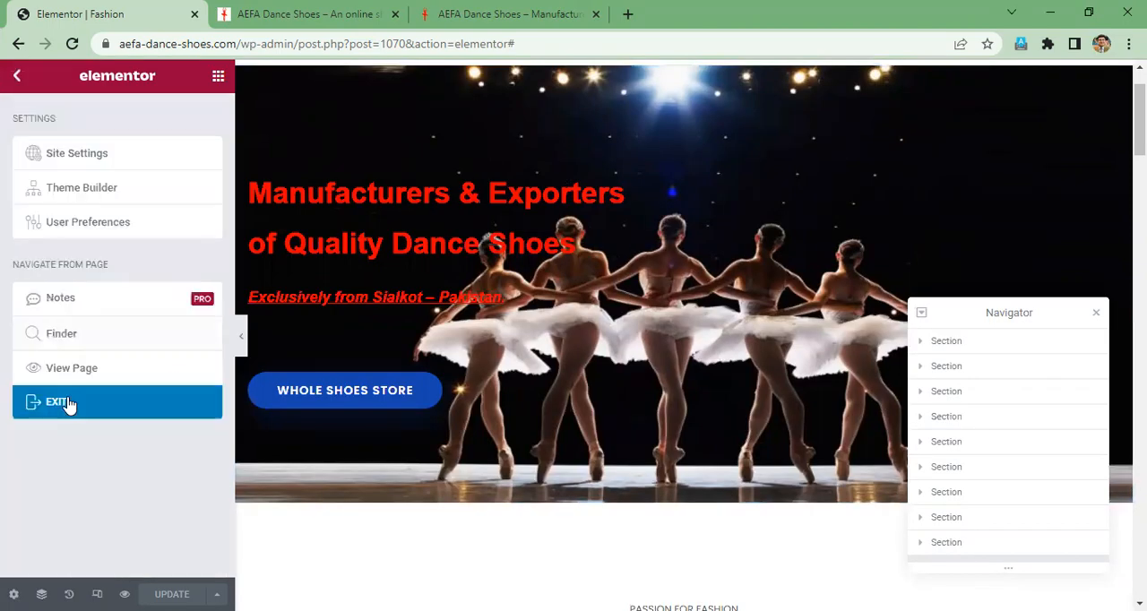
pyautogui.click(141, 363)
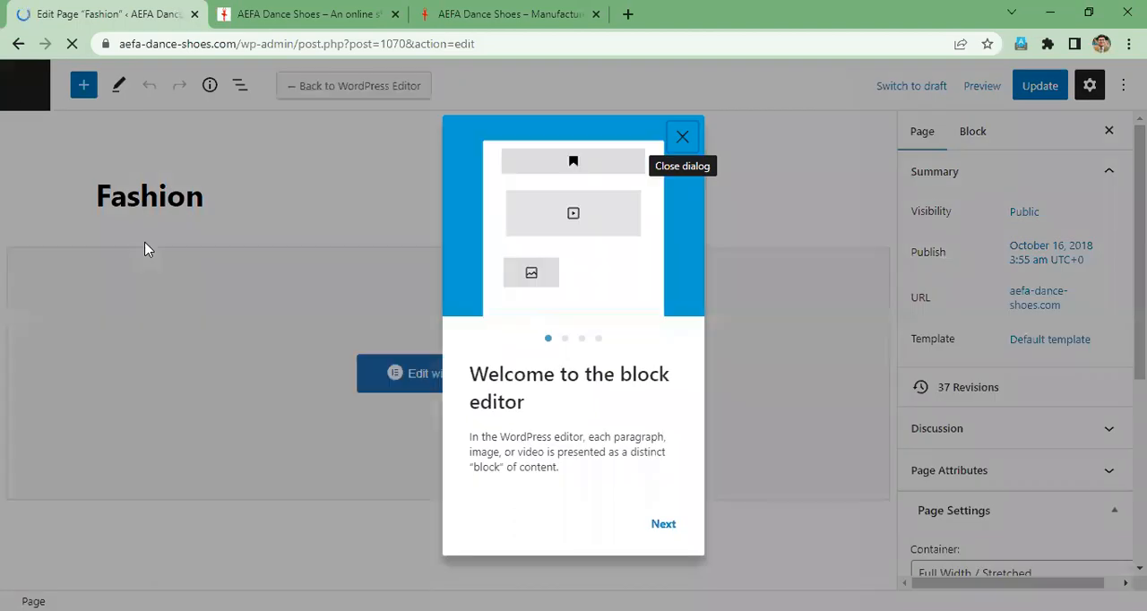
pyautogui.click(683, 139)
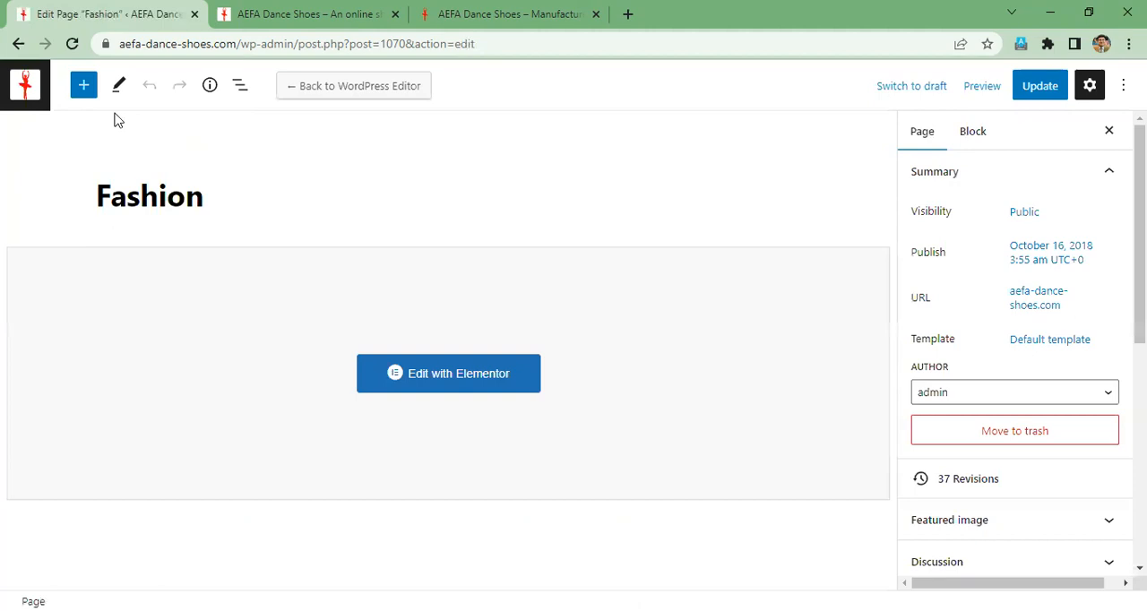
# - Leave the Fashion page editor for the WordPress admin area and open the installed themes page
pyautogui.click(25, 83)
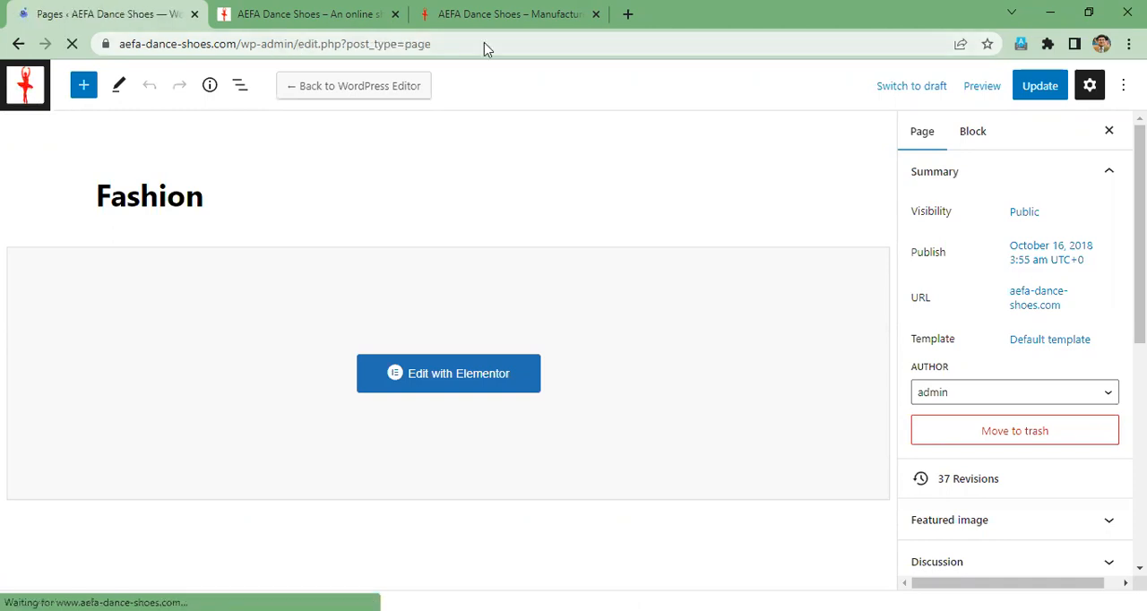
pyautogui.moveTo(484, 44); pyautogui.dragTo(359, 43)
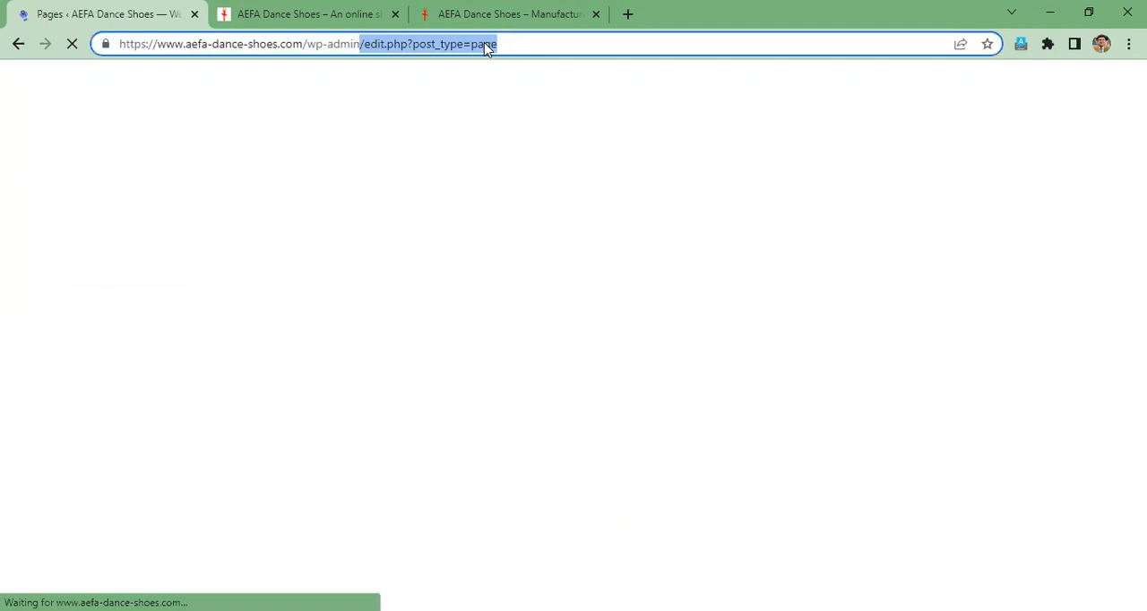
pyautogui.press('BackSpace')
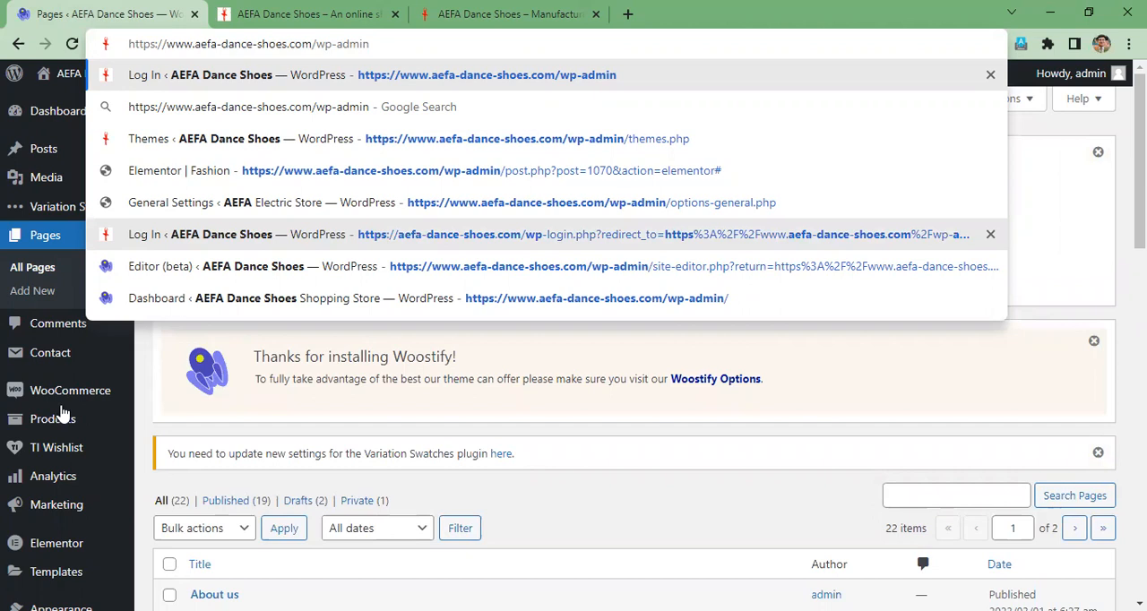
pyautogui.press('Return')
pyautogui.scroll(-3, 63, 412)
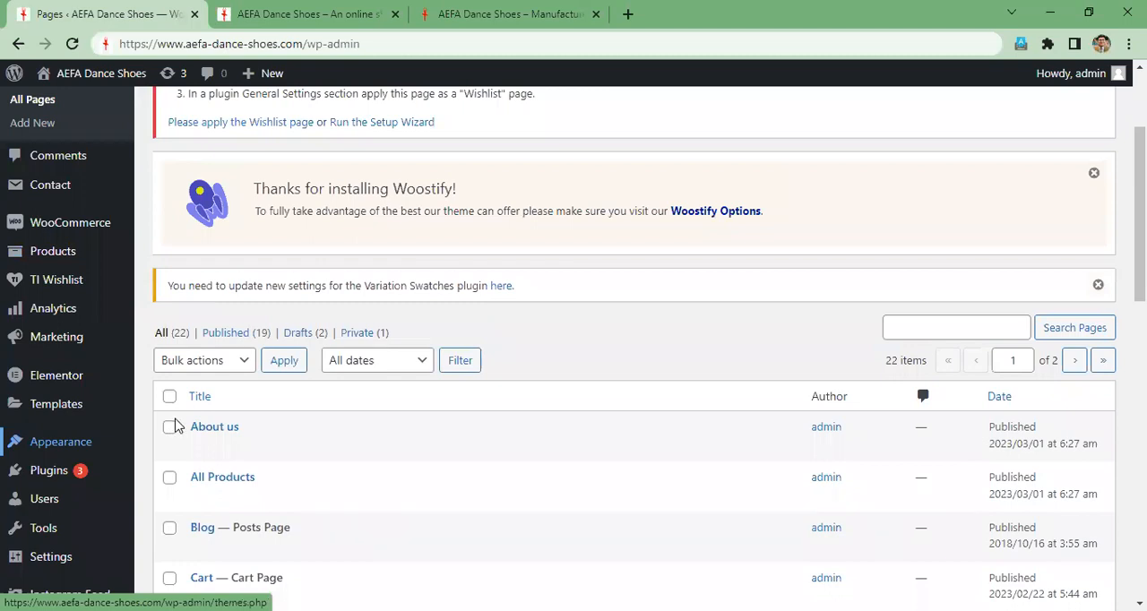
pyautogui.click(269, 395)
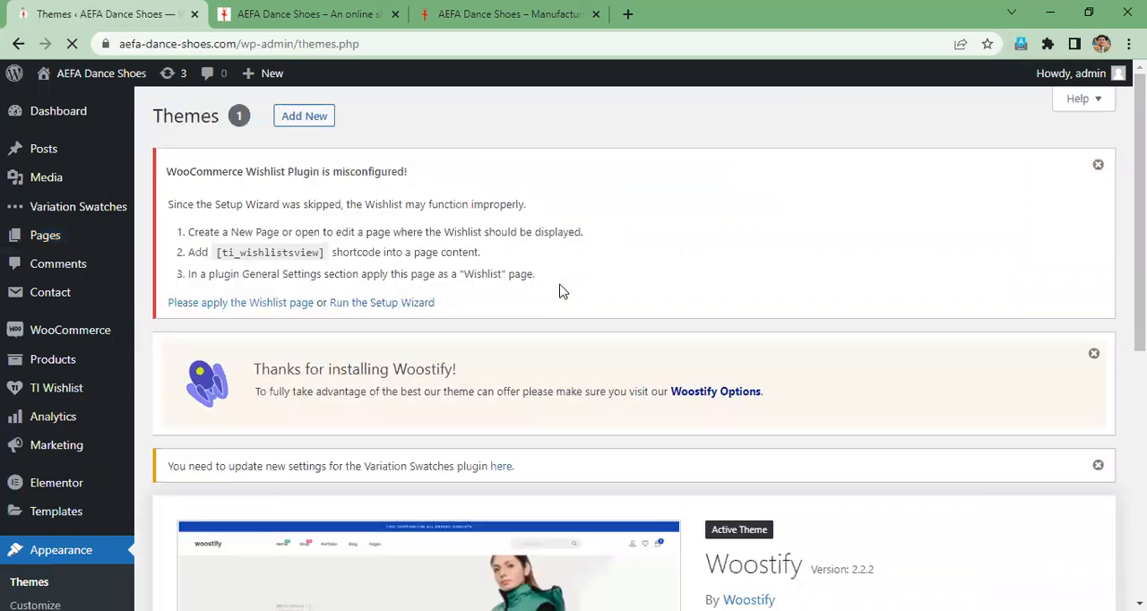
# - Check the live store's home page, then open the theme customizer for the active Woostify theme
pyautogui.scroll(-5, 559, 291)
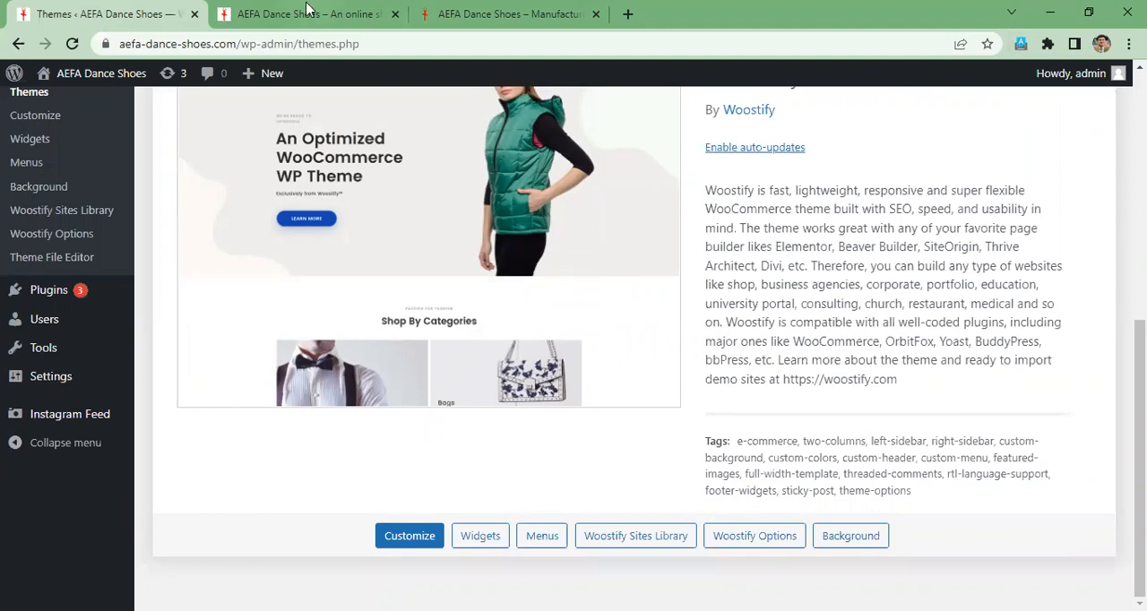
pyautogui.click(305, 13)
pyautogui.scroll(-3, 330, 193)
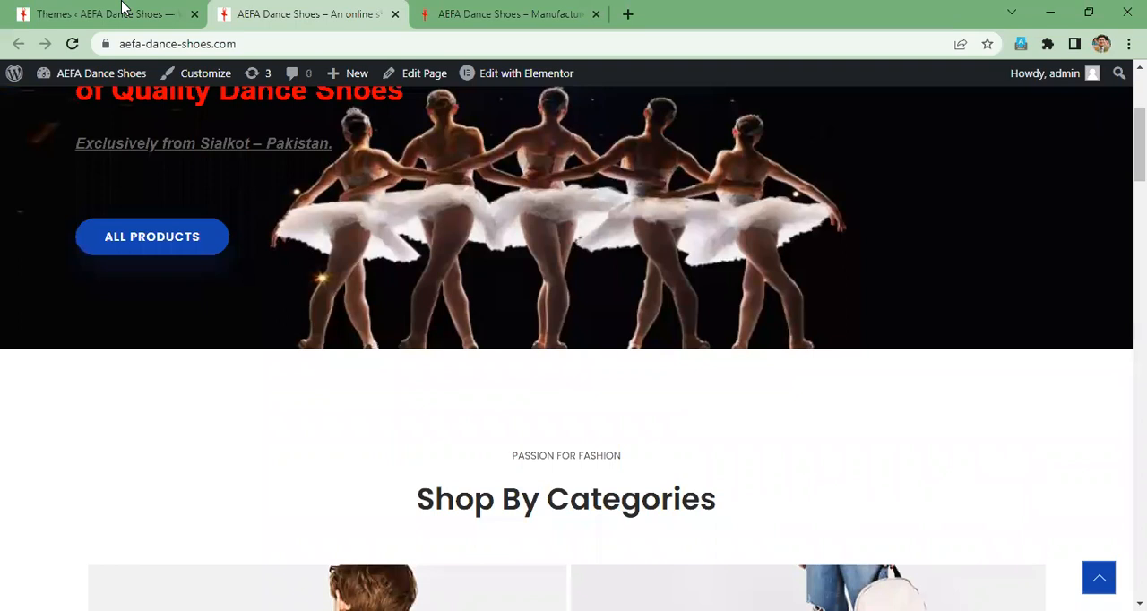
pyautogui.click(123, 7)
pyautogui.scroll(1, 123, 272)
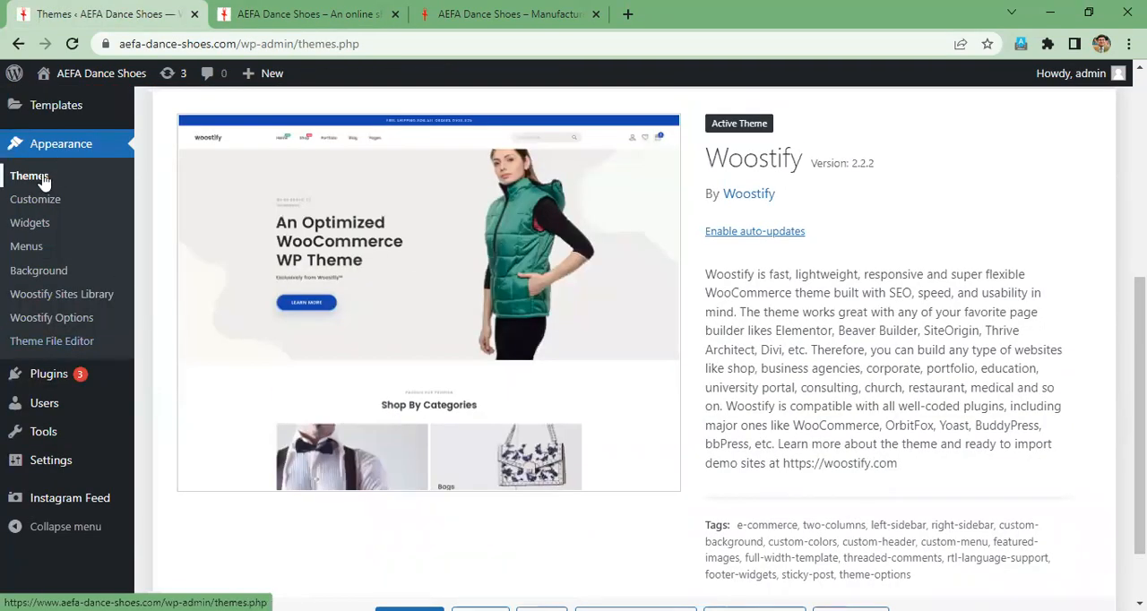
pyautogui.click(36, 205)
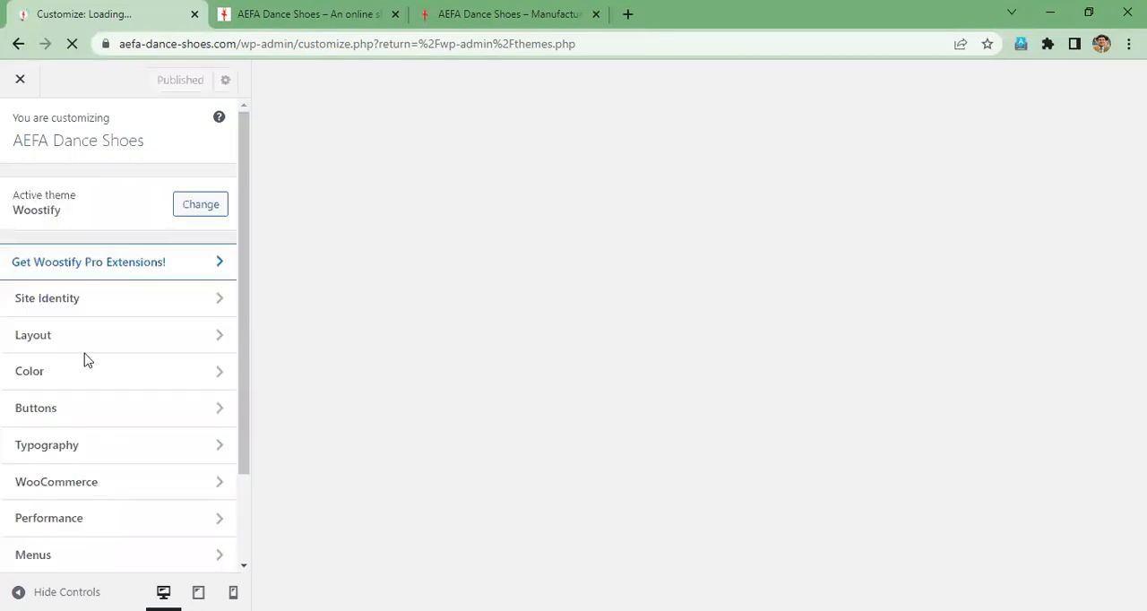
# - Open the Topbar section of the theme's Layout settings and review its display and content options
pyautogui.click(90, 306)
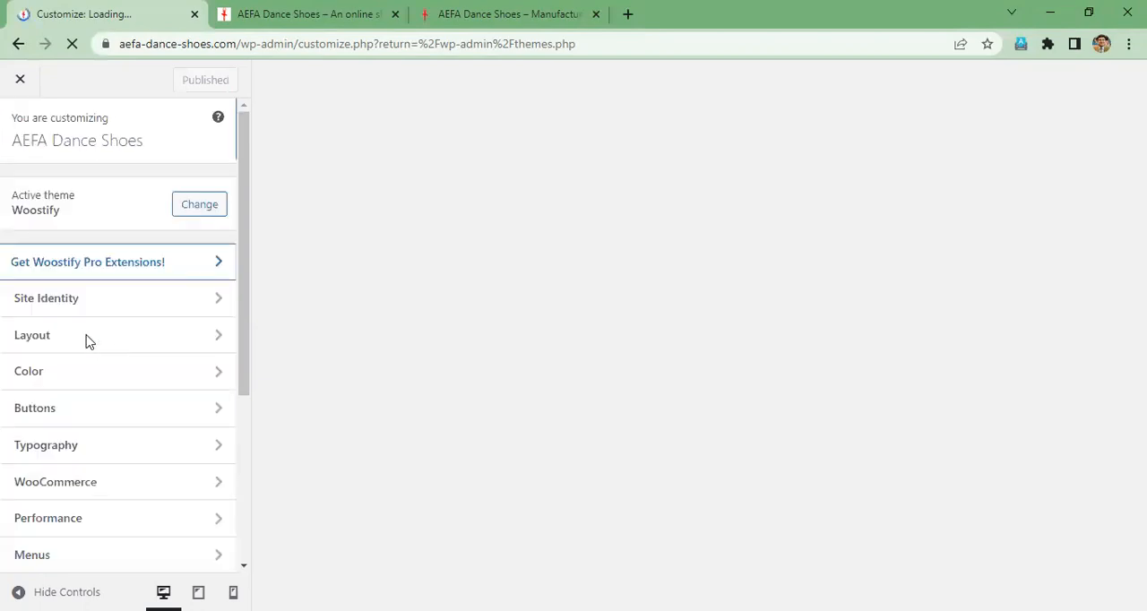
pyautogui.click(219, 342)
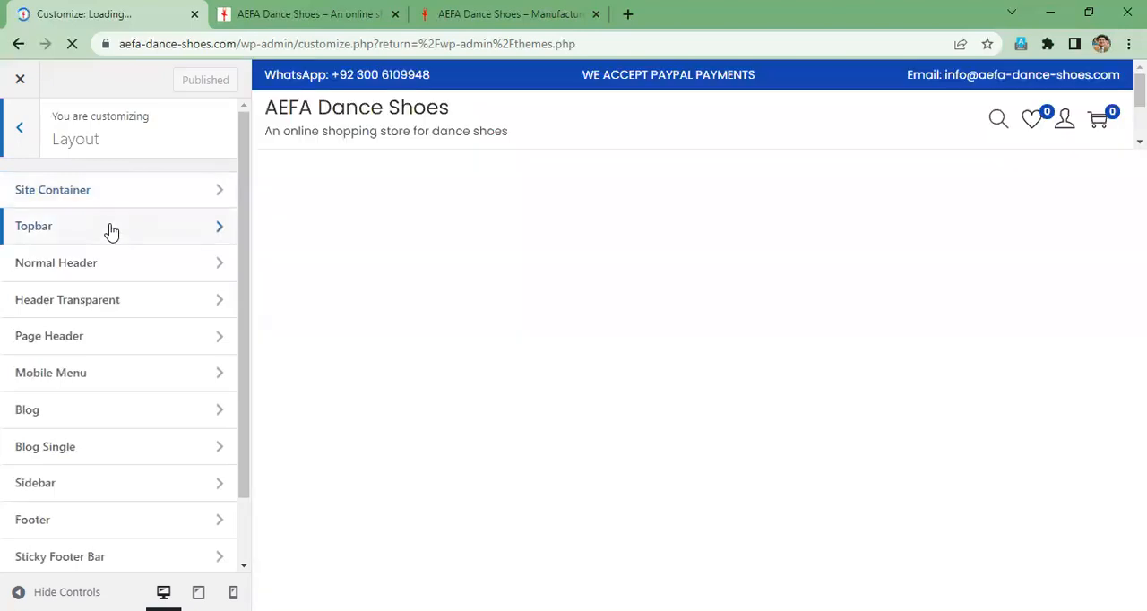
pyautogui.click(111, 229)
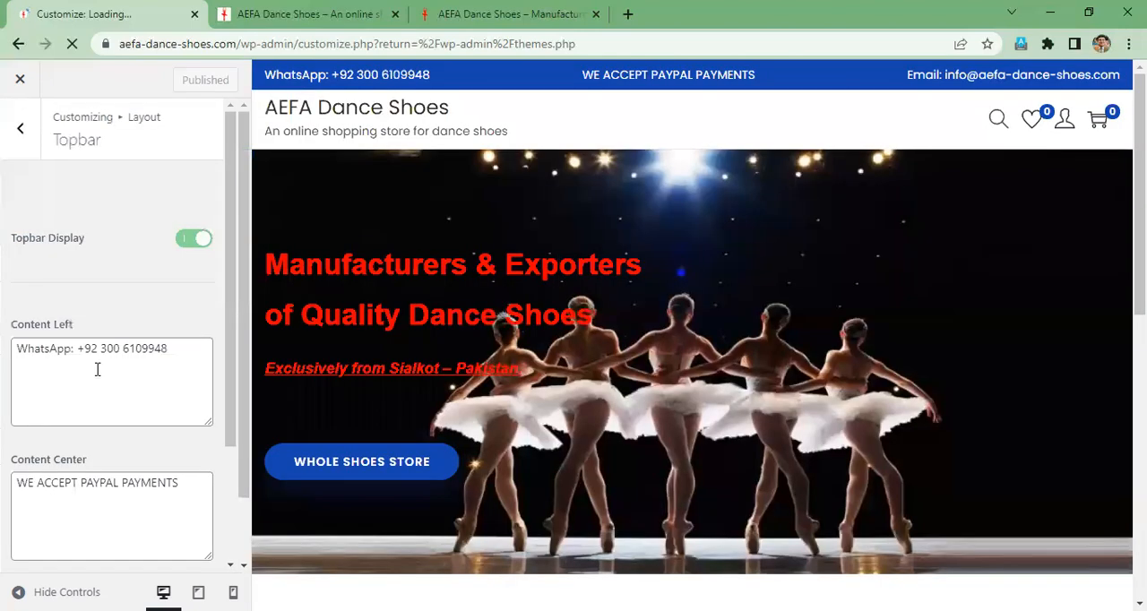
pyautogui.scroll(-2, 38, 178)
pyautogui.scroll(3, 18, 146)
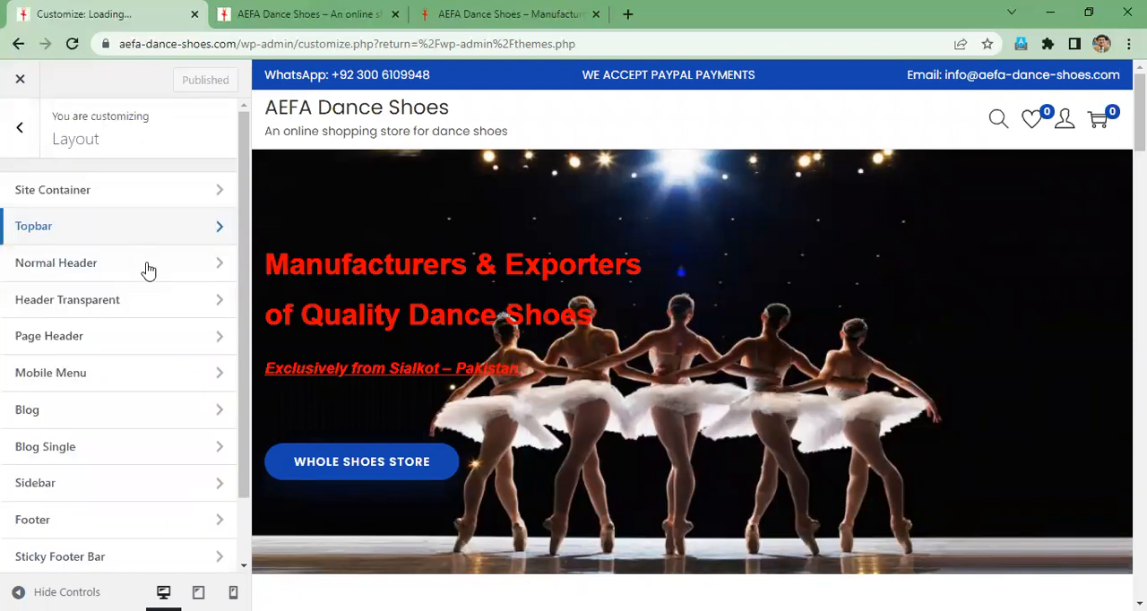
# - Open the Normal Header layout settings and look through the general header options
pyautogui.click(149, 271)
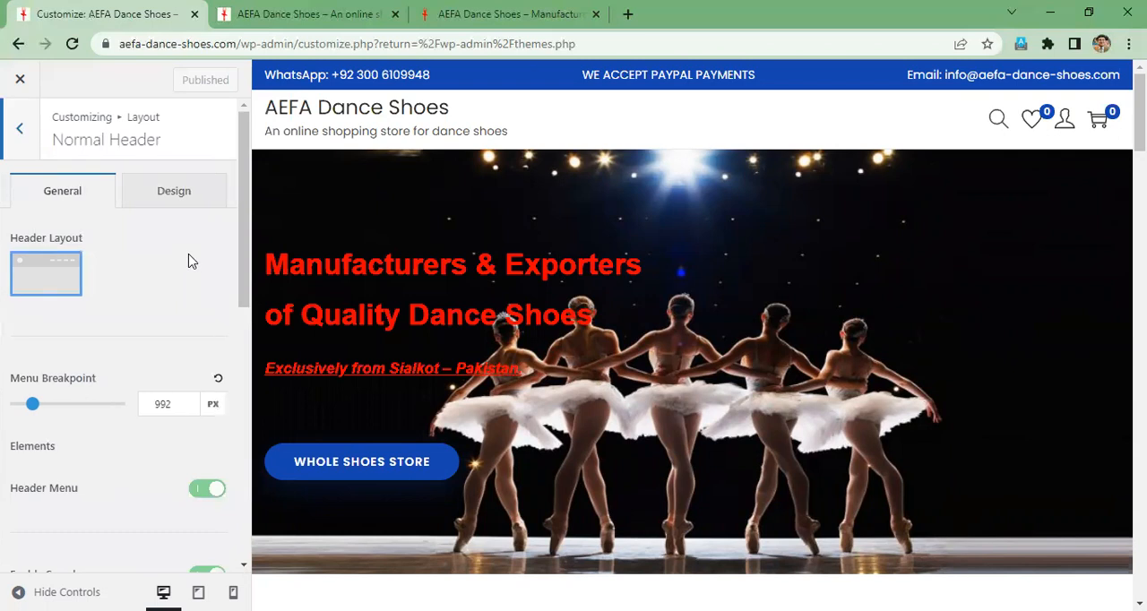
pyautogui.scroll(-1, 190, 267)
pyautogui.scroll(-2, 190, 267)
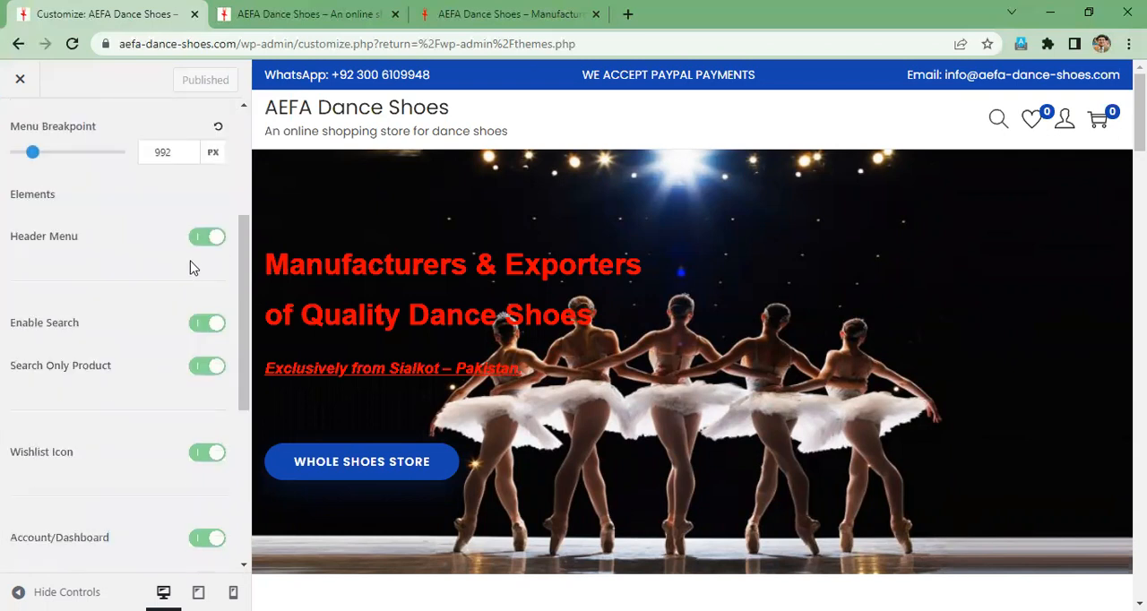
pyautogui.scroll(-2, 190, 267)
pyautogui.scroll(-2, 190, 267)
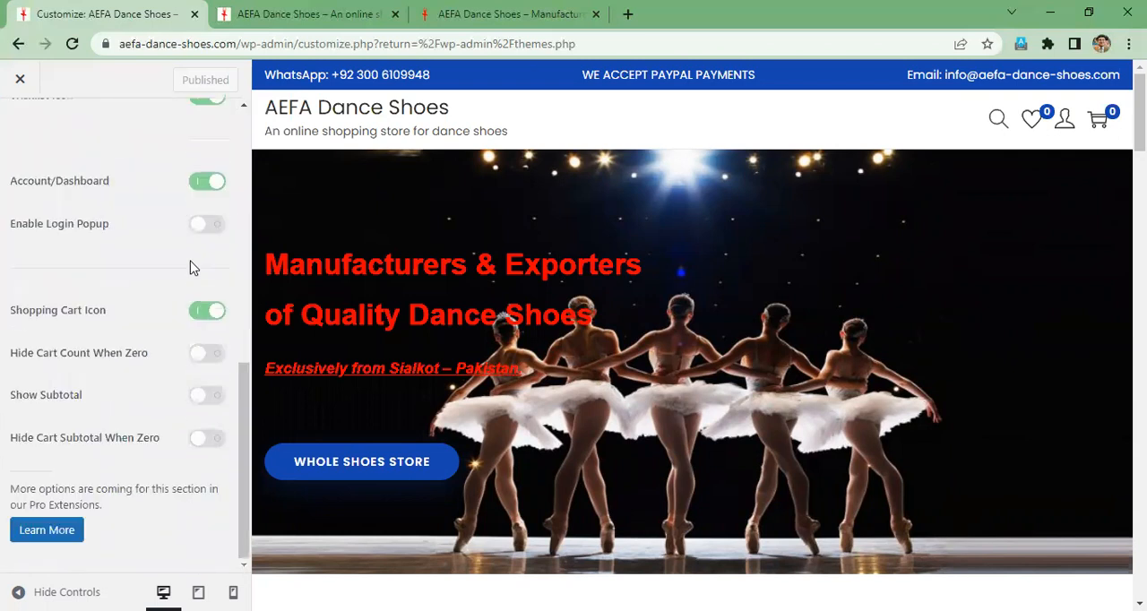
pyautogui.scroll(2, 190, 267)
pyautogui.scroll(5, 193, 267)
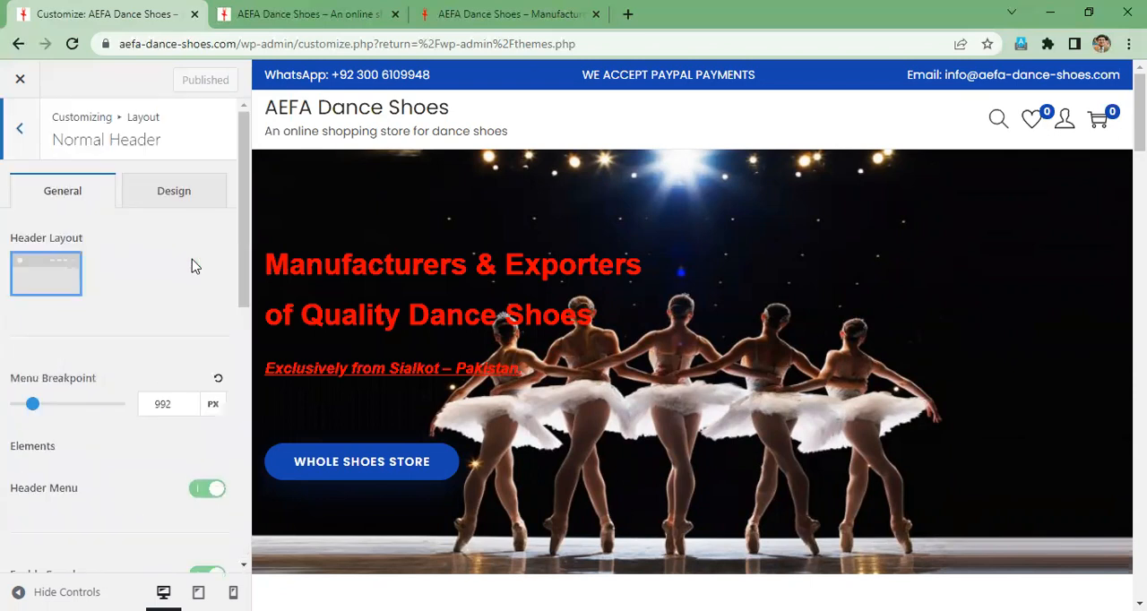
# - Switch the Header Menu element off to check its effect in the preview, and switch it back on
pyautogui.scroll(-1, 139, 384)
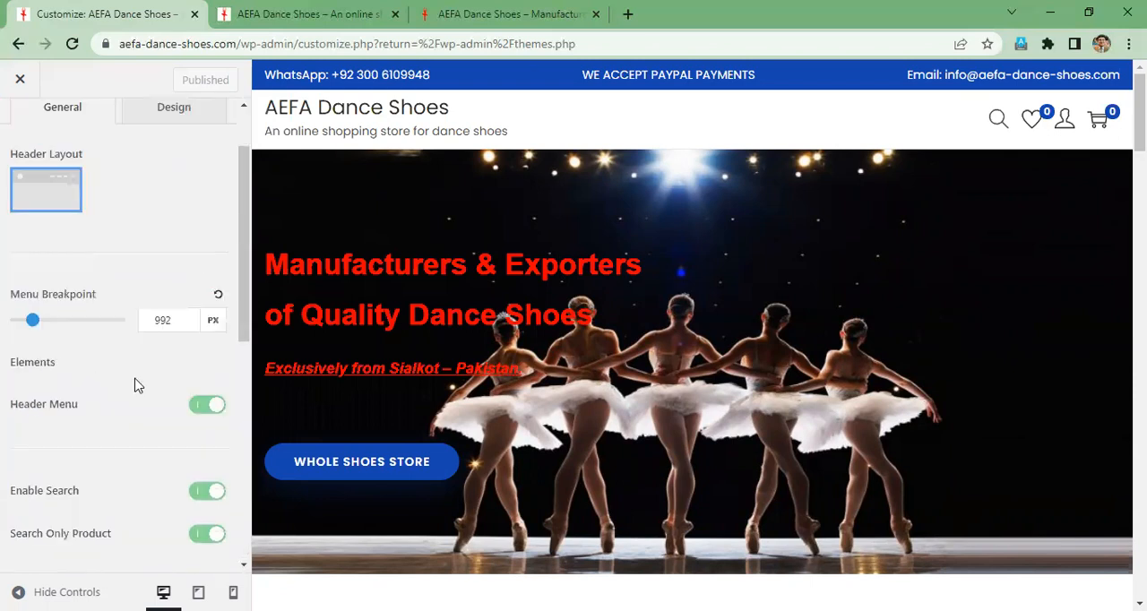
pyautogui.click(206, 406)
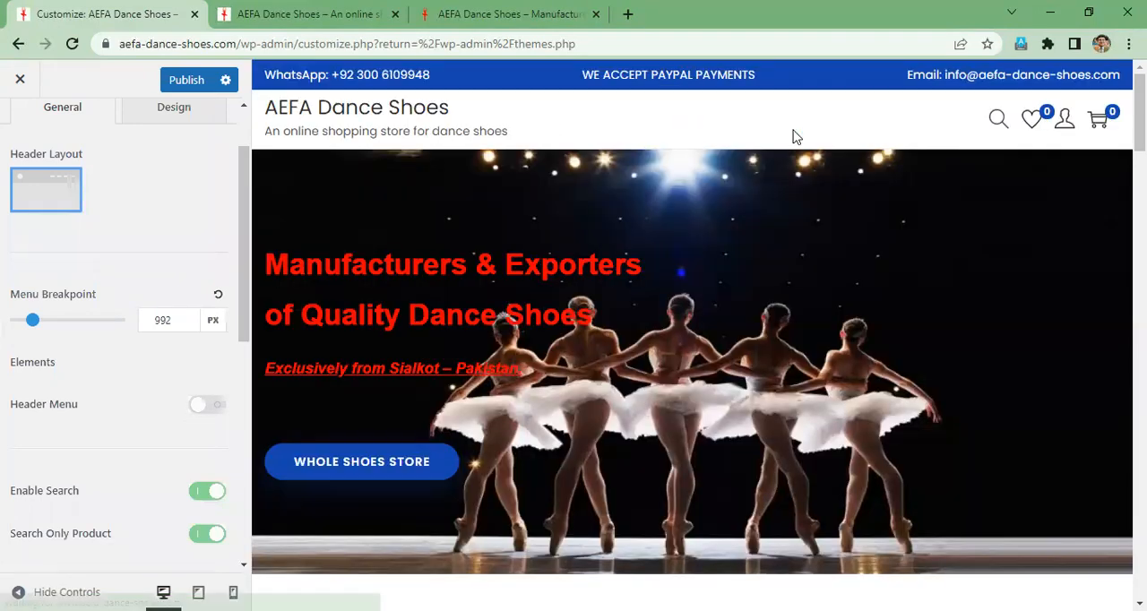
pyautogui.click(215, 409)
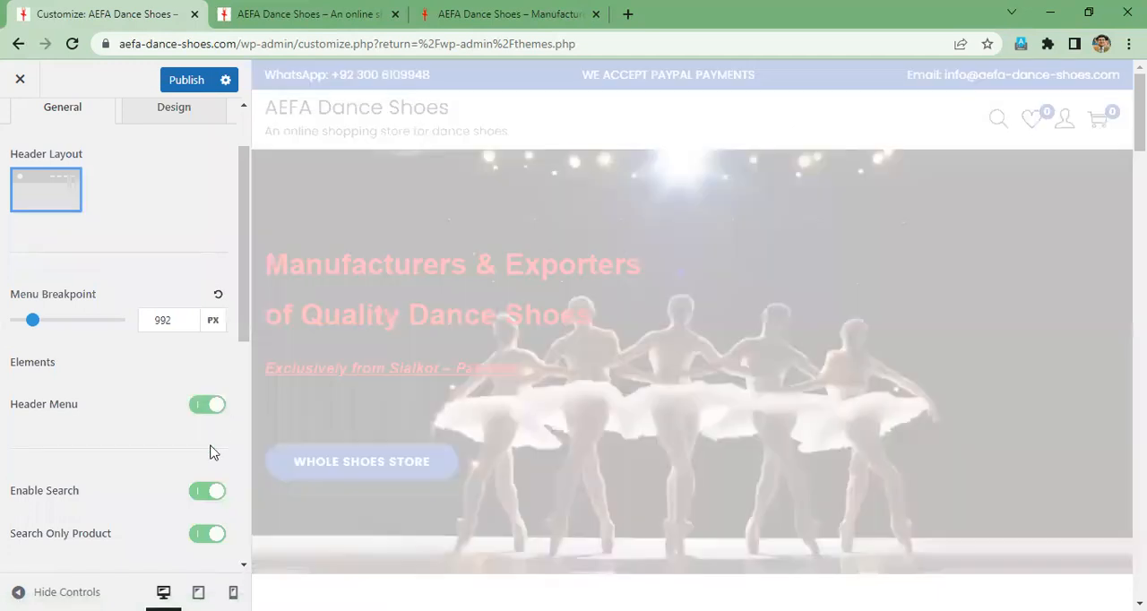
# - Turn off Enable Search and Search Only Product for the normal header
pyautogui.scroll(-1, 156, 453)
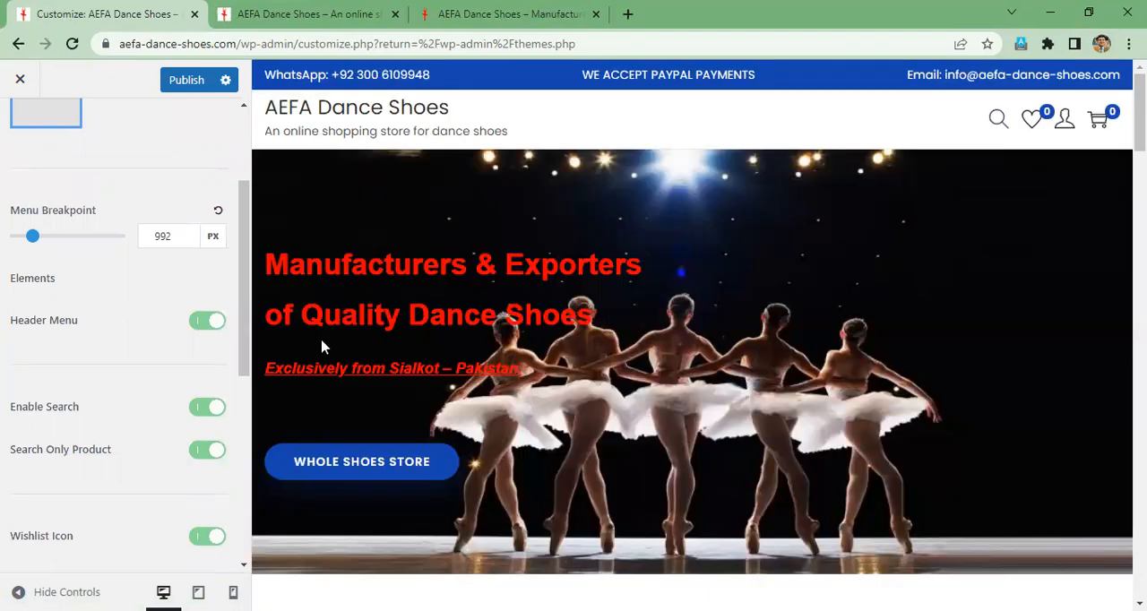
pyautogui.click(197, 415)
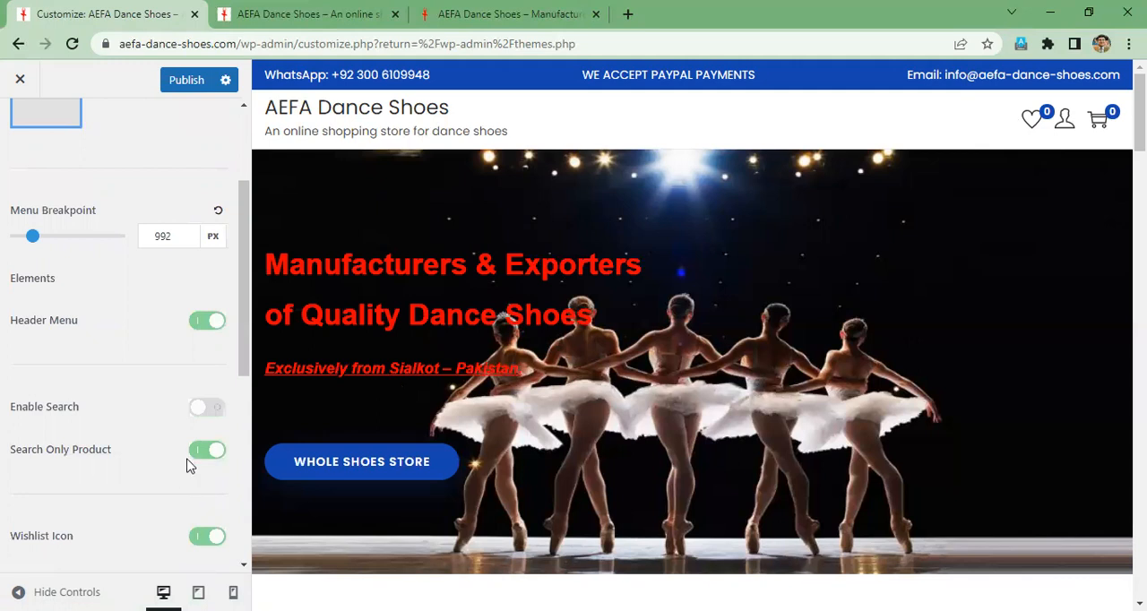
pyautogui.click(199, 455)
# - Hide the Wishlist Icon to check the preview, and restore both the Wishlist Icon and Enable Search in the header
pyautogui.scroll(-1, 187, 538)
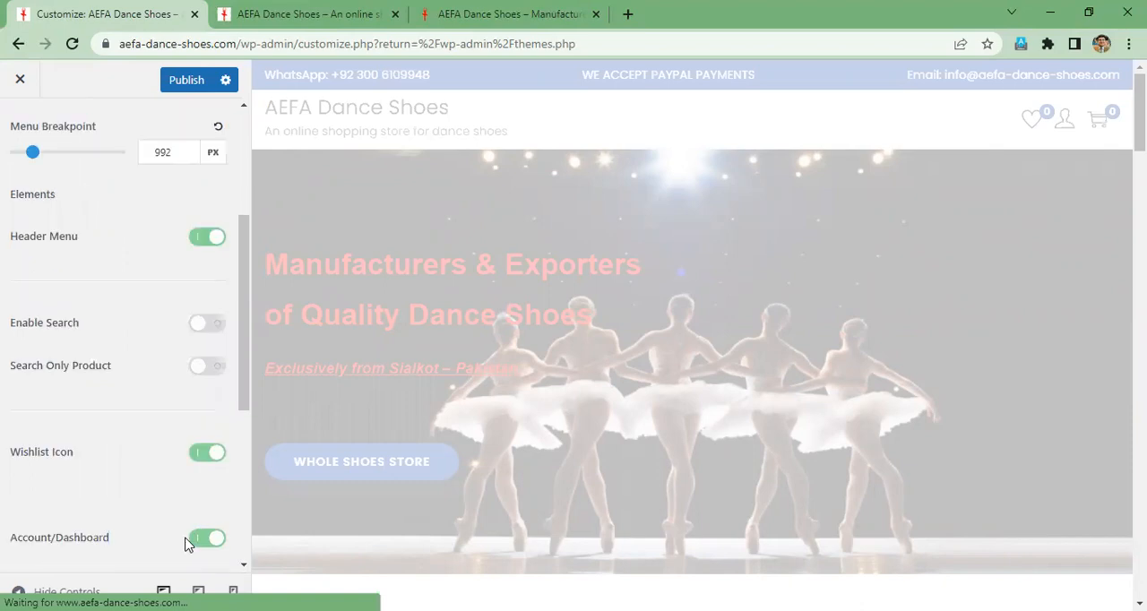
pyautogui.click(195, 461)
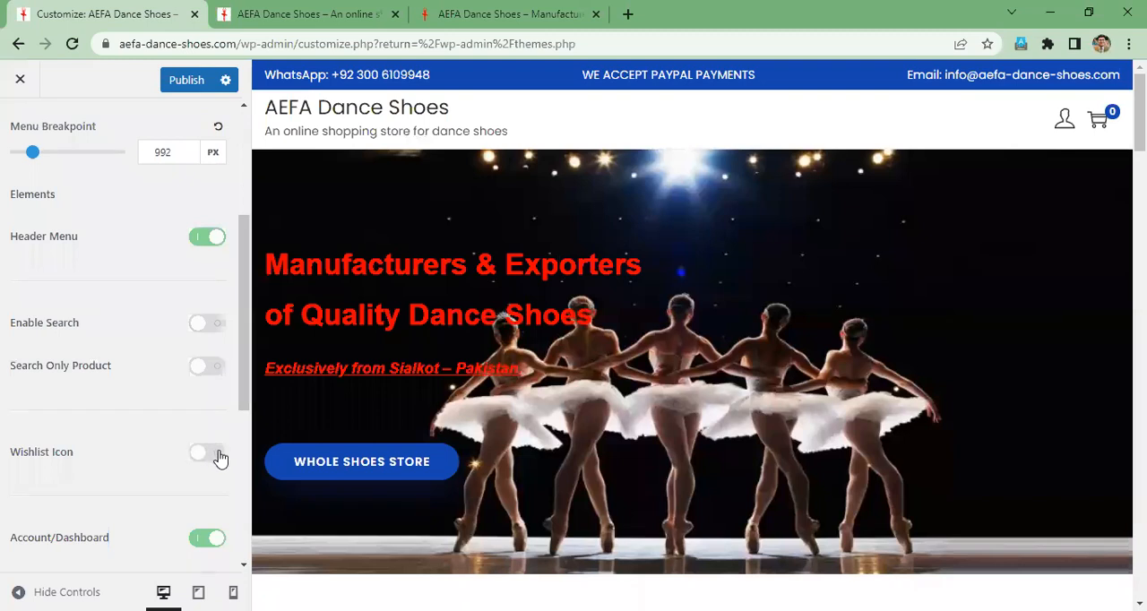
pyautogui.click(216, 455)
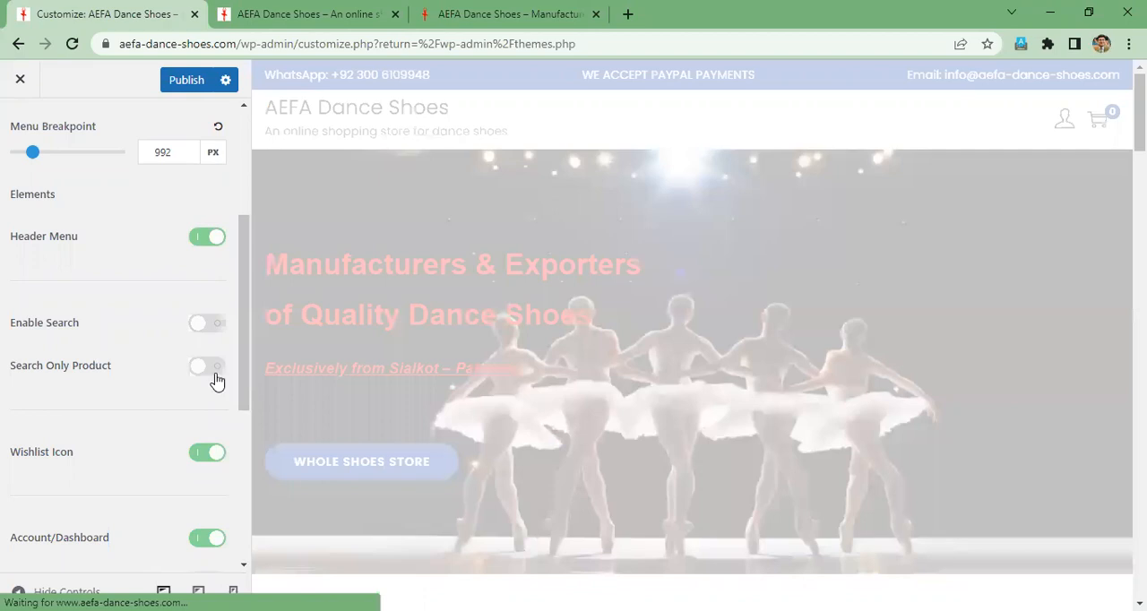
pyautogui.click(220, 328)
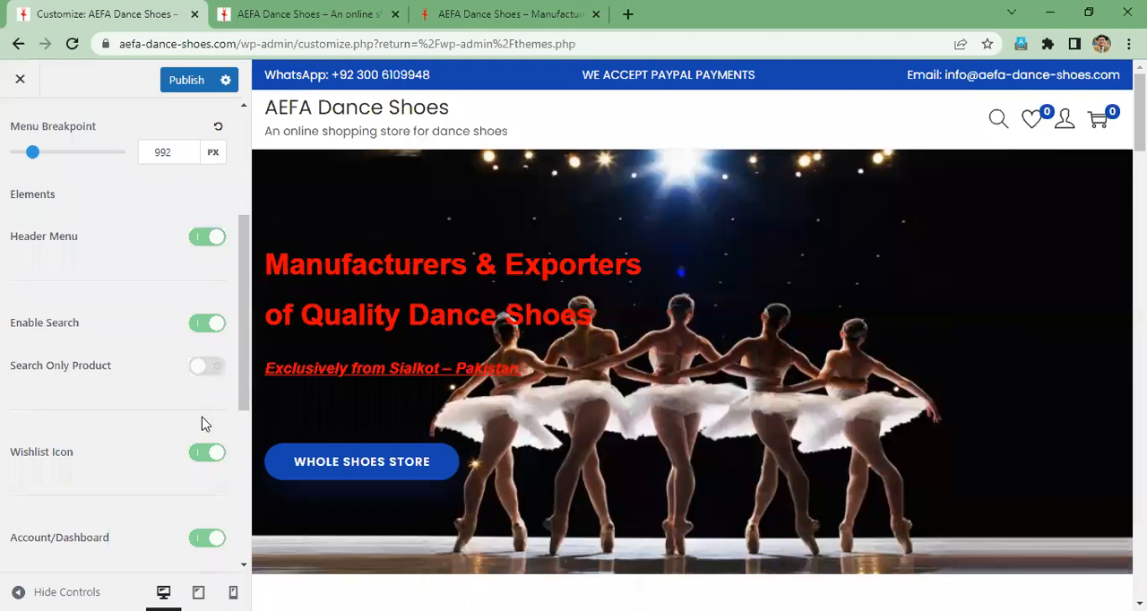
# - Review the Account/Dashboard header options and show the account icon's dropdown in the preview
pyautogui.scroll(-1, 205, 424)
pyautogui.scroll(-2, 202, 424)
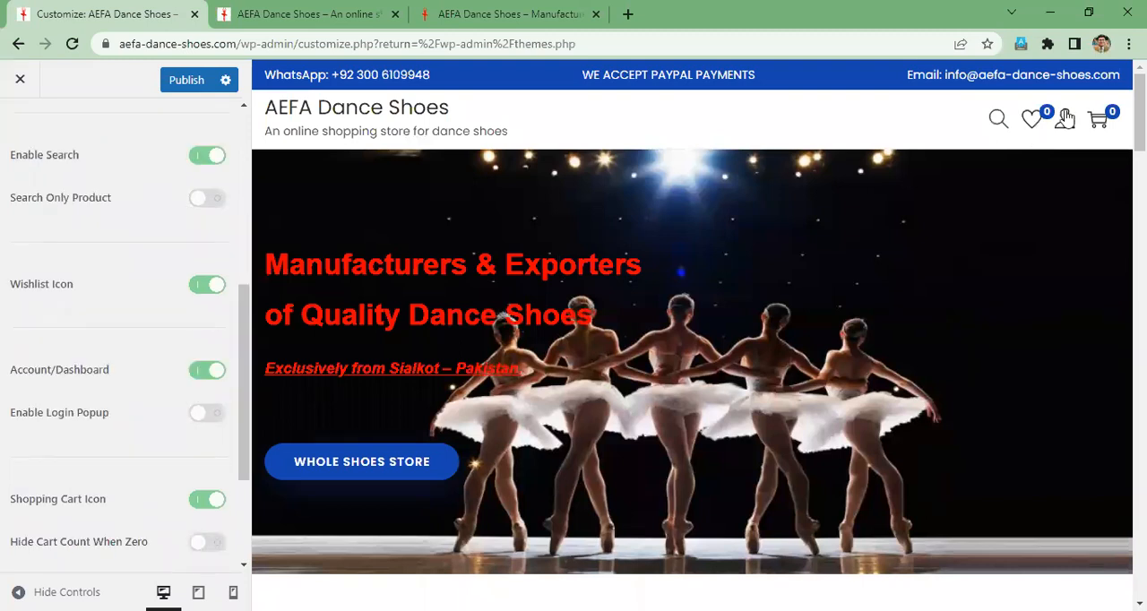
pyautogui.moveTo(1066, 123)
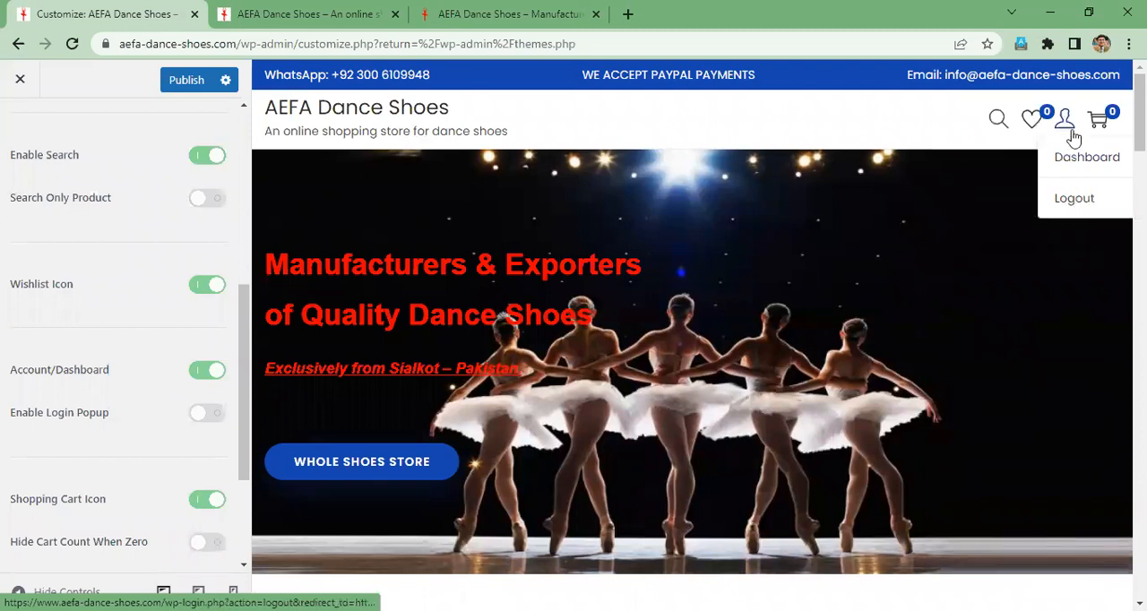
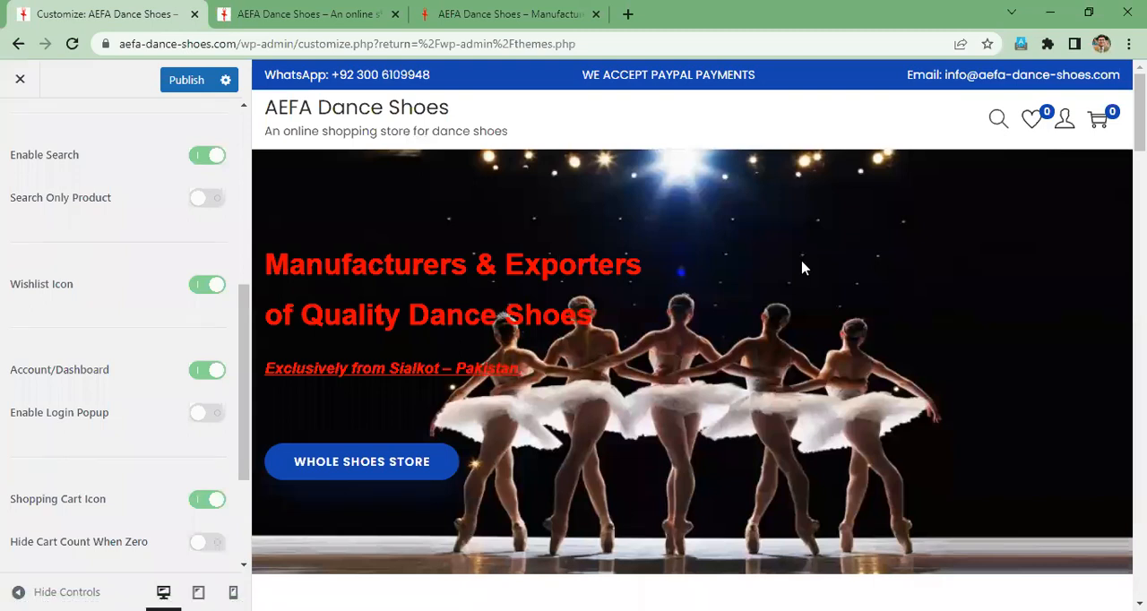
# - Switch the Account/Dashboard header icon off and back on, and enable Search Only Product for the normal header
pyautogui.click(195, 380)
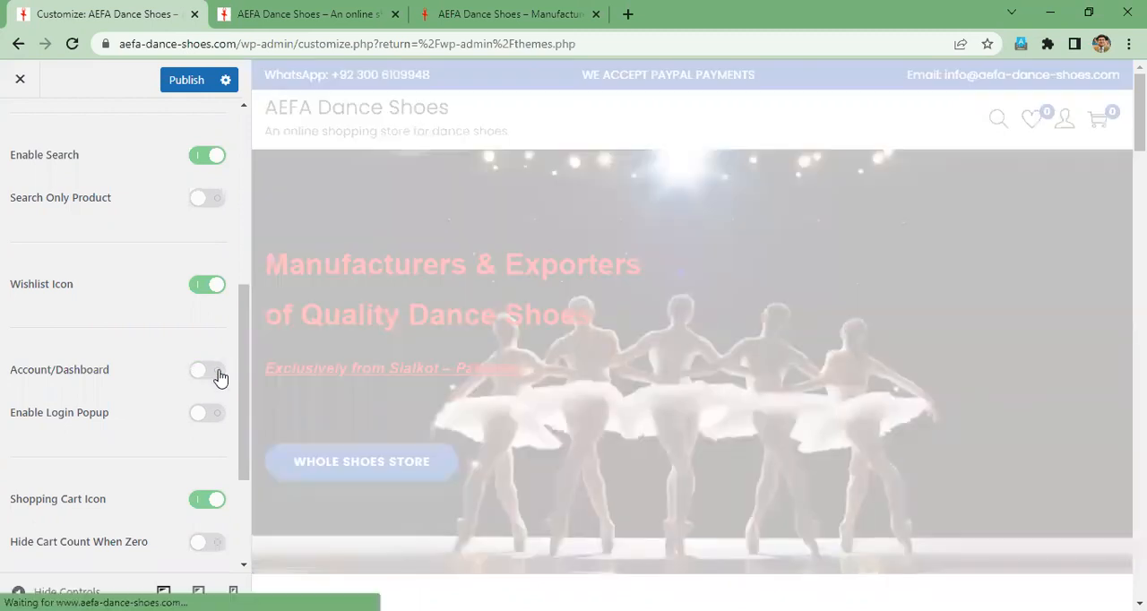
pyautogui.click(219, 375)
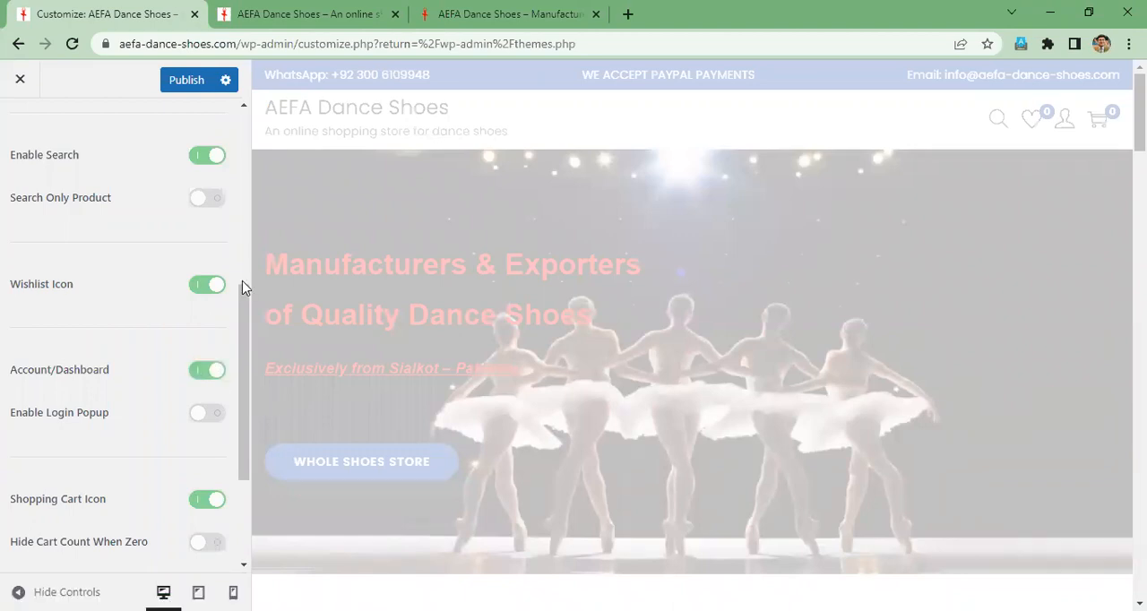
pyautogui.click(219, 206)
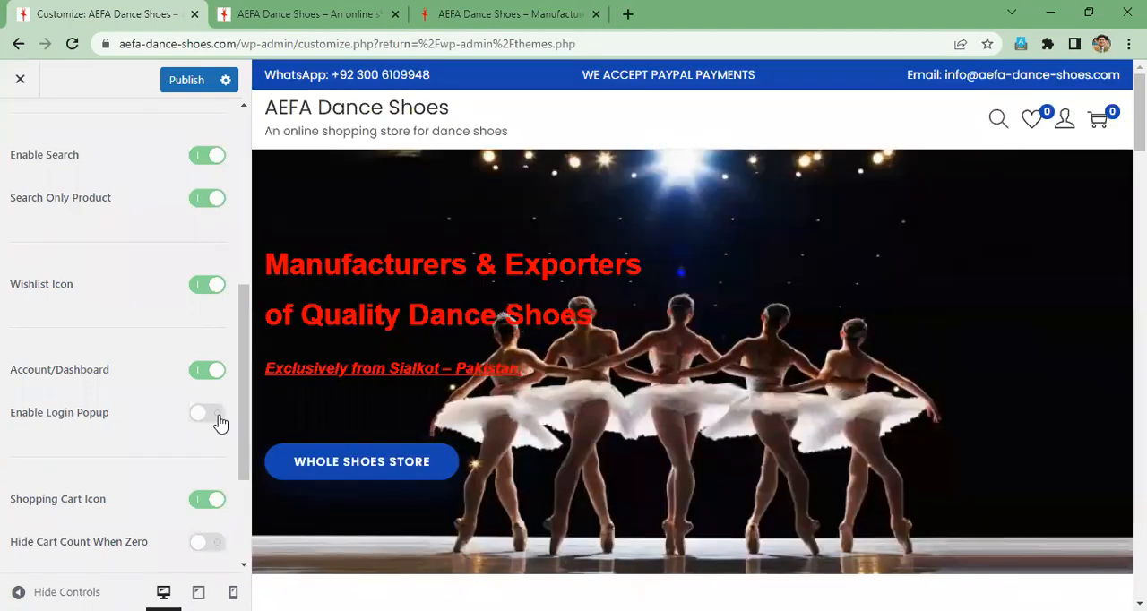
# - Switch the Shopping Cart Icon off to check the header preview, and switch it back on
pyautogui.scroll(-3, 220, 424)
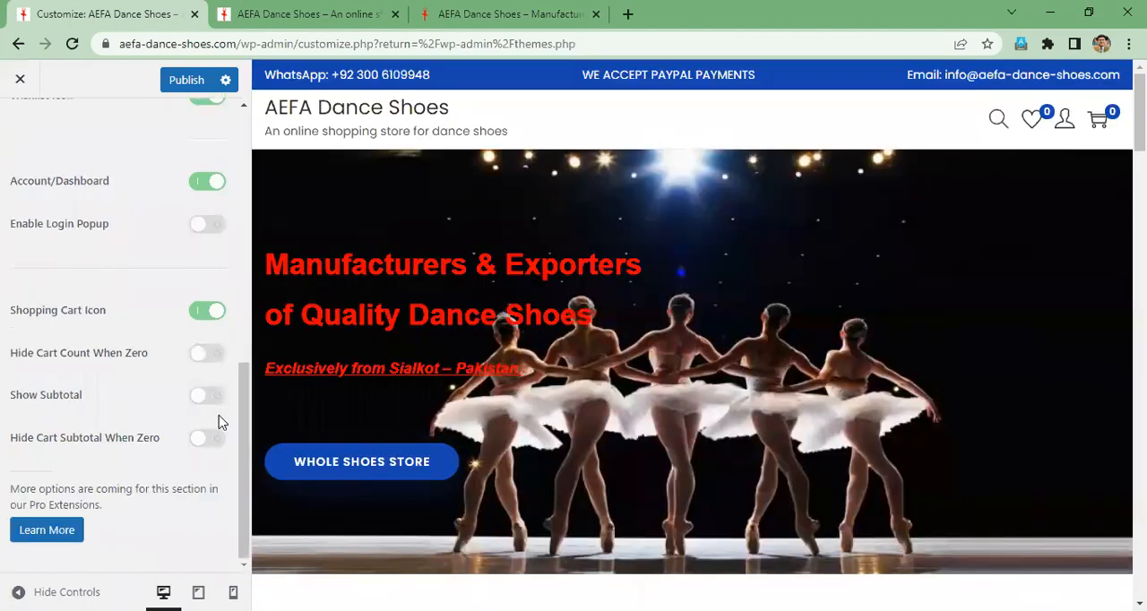
pyautogui.click(199, 314)
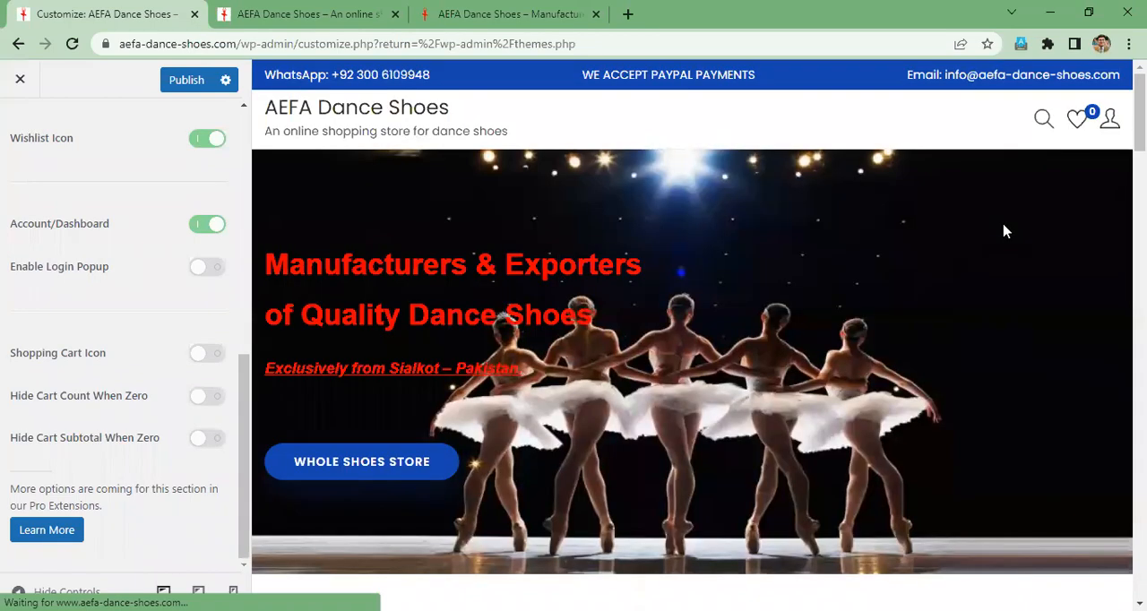
pyautogui.click(219, 359)
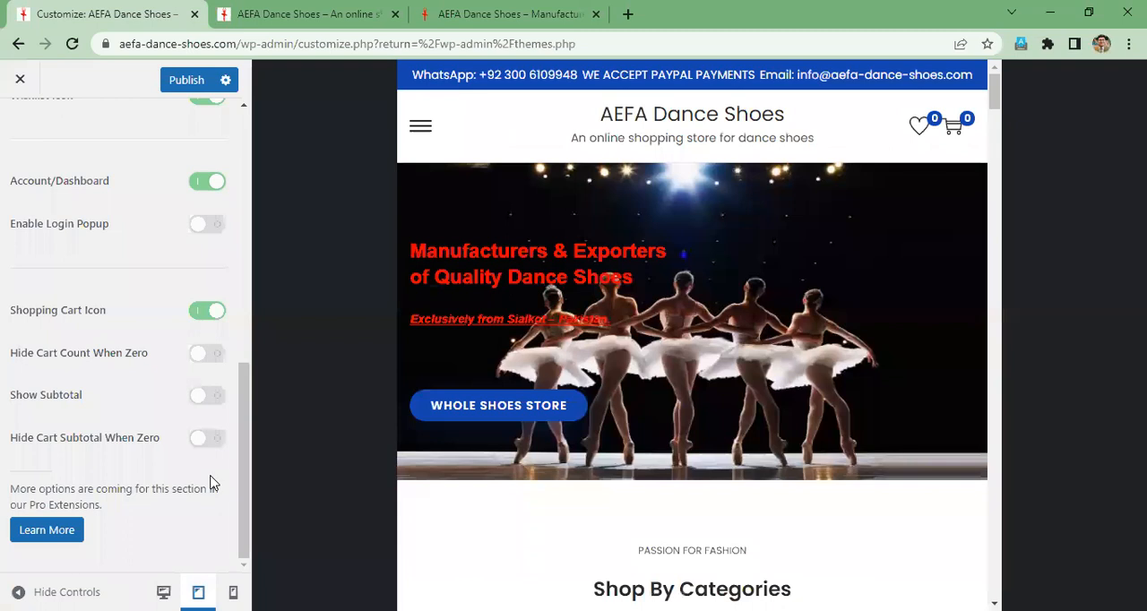
# - Check the storefront in the tablet and mobile previews, and return to the desktop preview
pyautogui.click(250, 583)
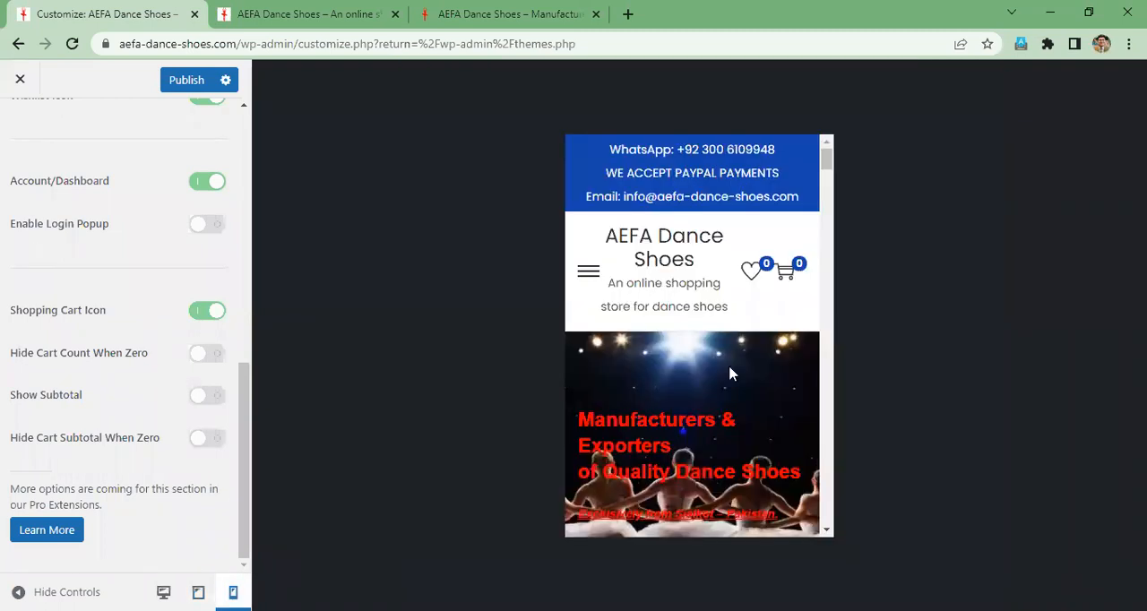
pyautogui.scroll(-3, 731, 375)
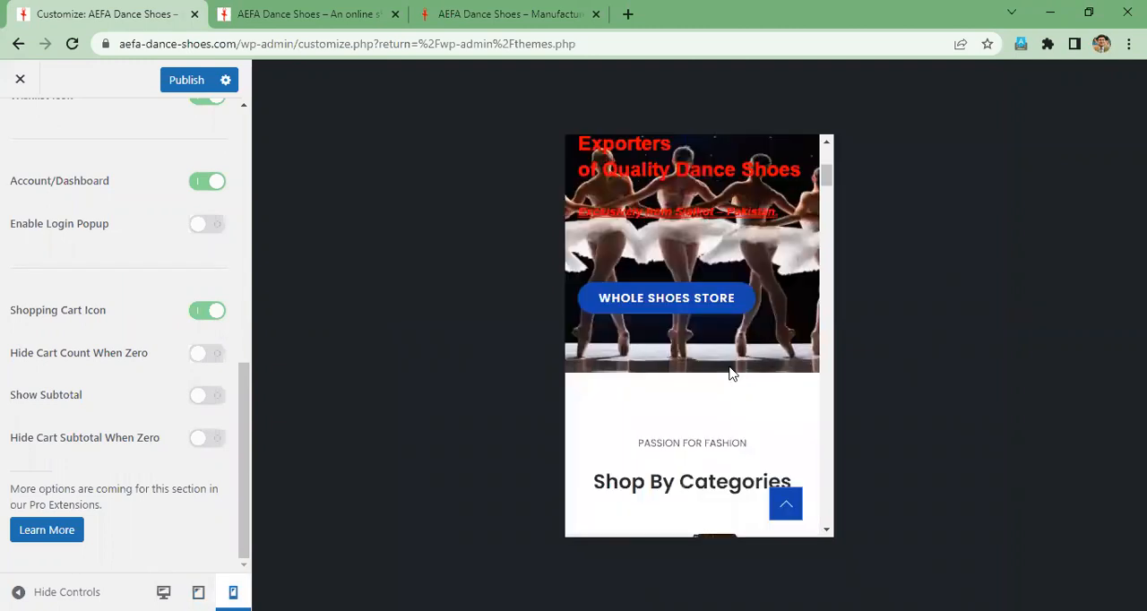
pyautogui.click(167, 584)
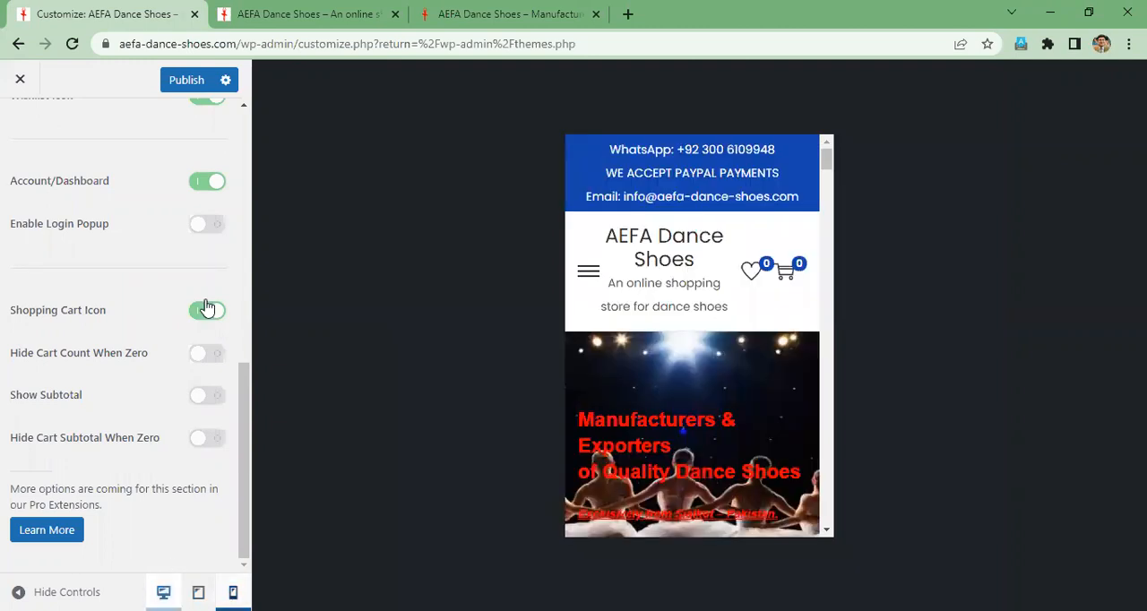
# - Turn on Page Header Display in the Page Header layout settings and return to the Layout sections
pyautogui.scroll(2, 198, 281)
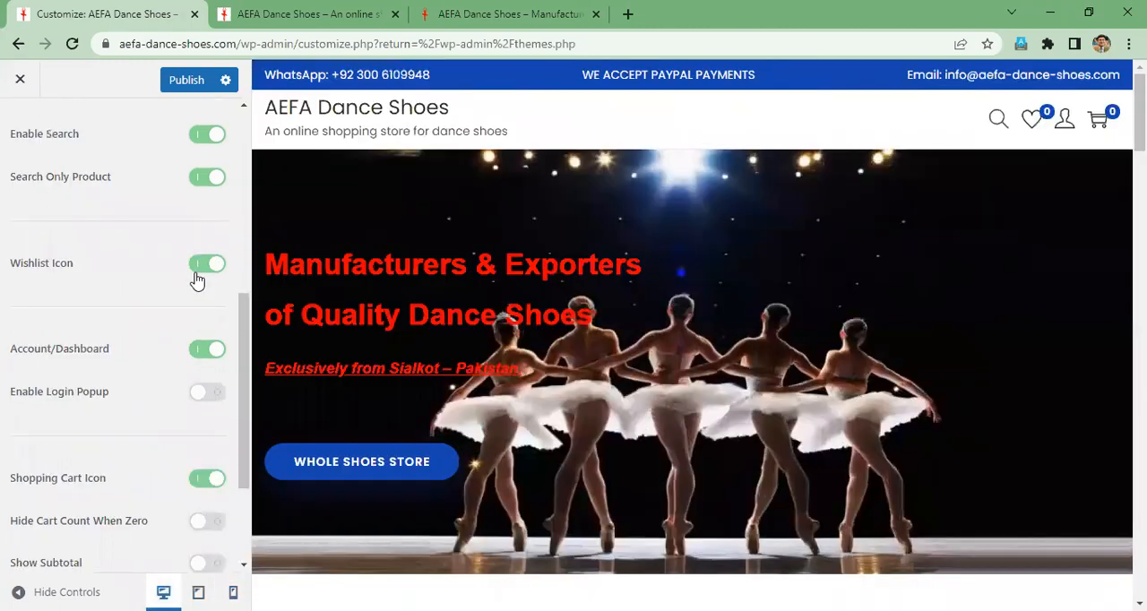
pyautogui.scroll(4, 197, 281)
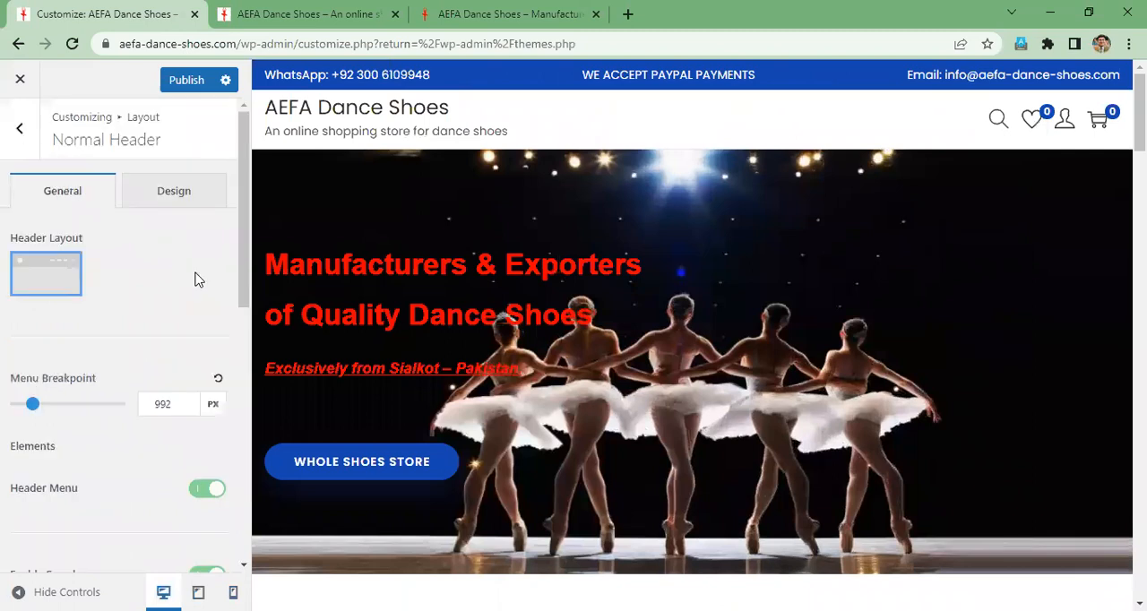
pyautogui.click(21, 133)
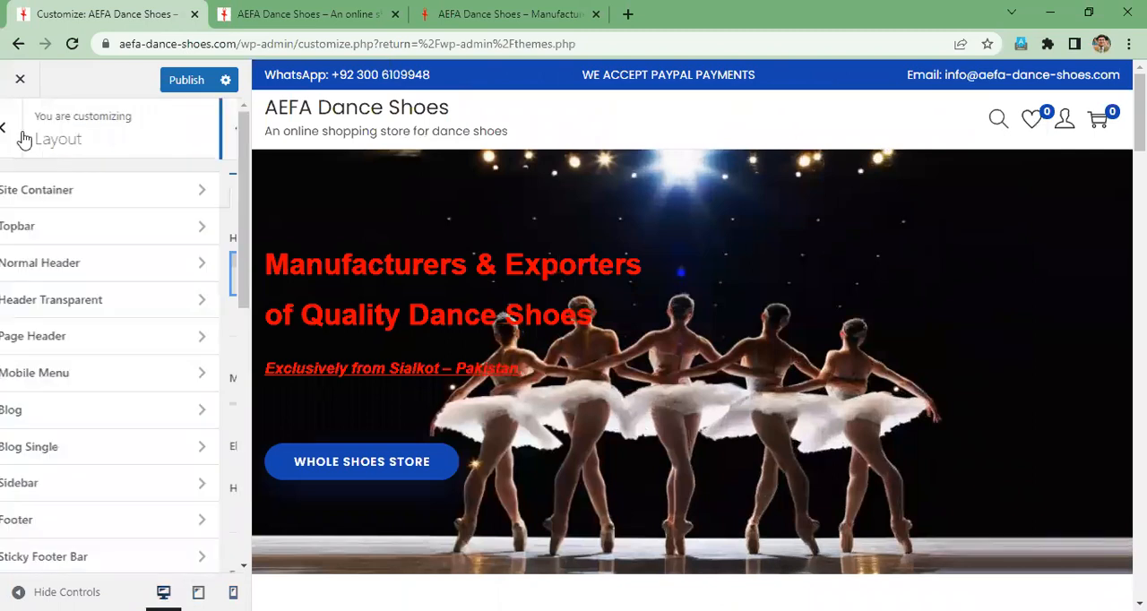
pyautogui.click(71, 339)
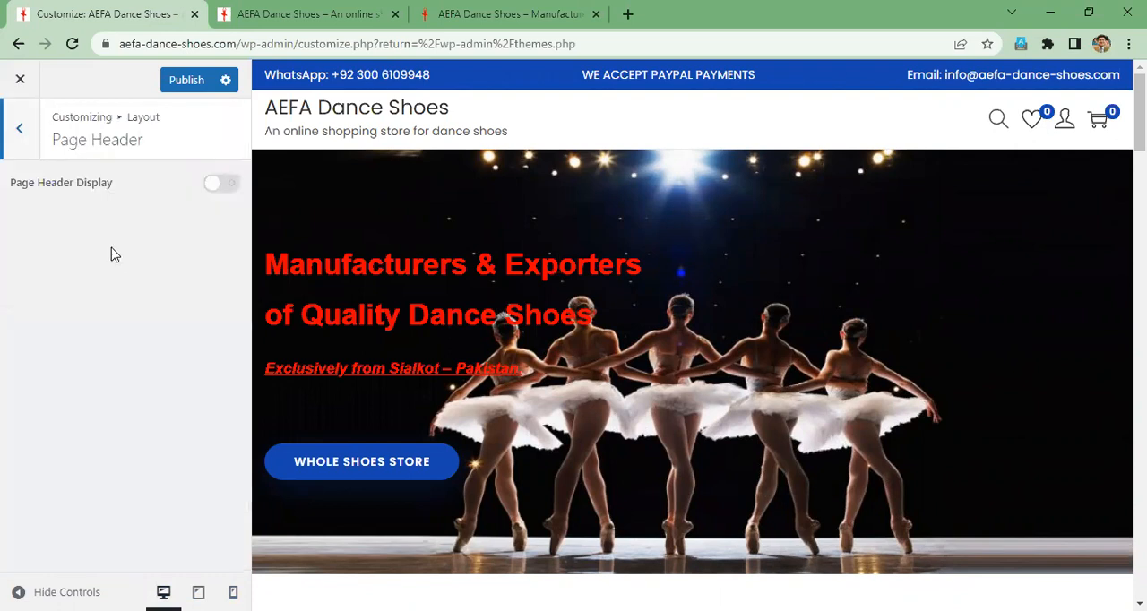
pyautogui.click(221, 185)
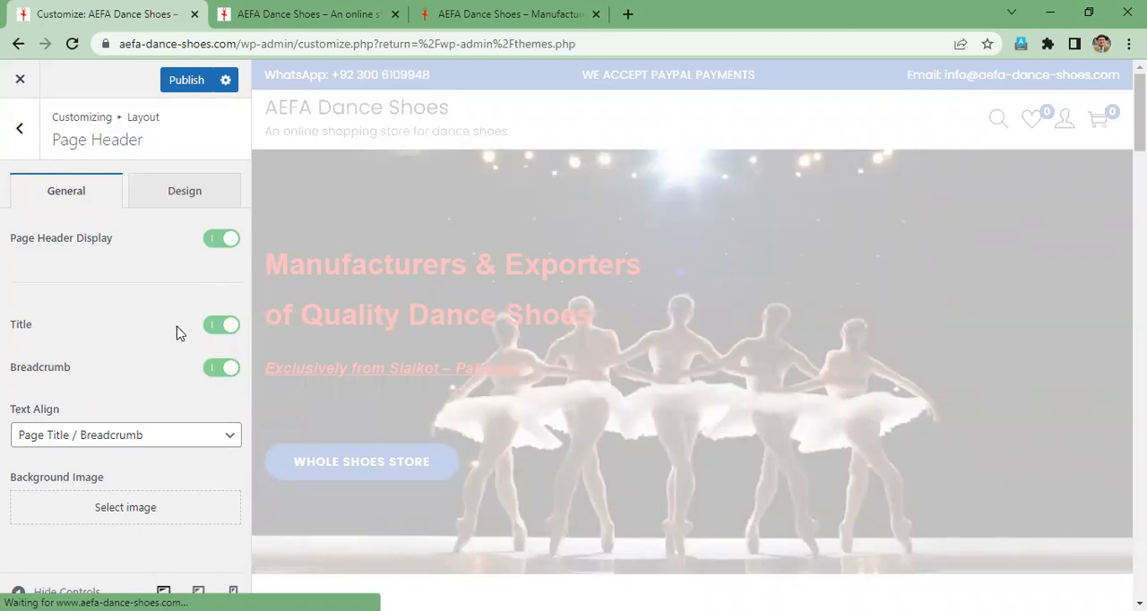
pyautogui.click(23, 132)
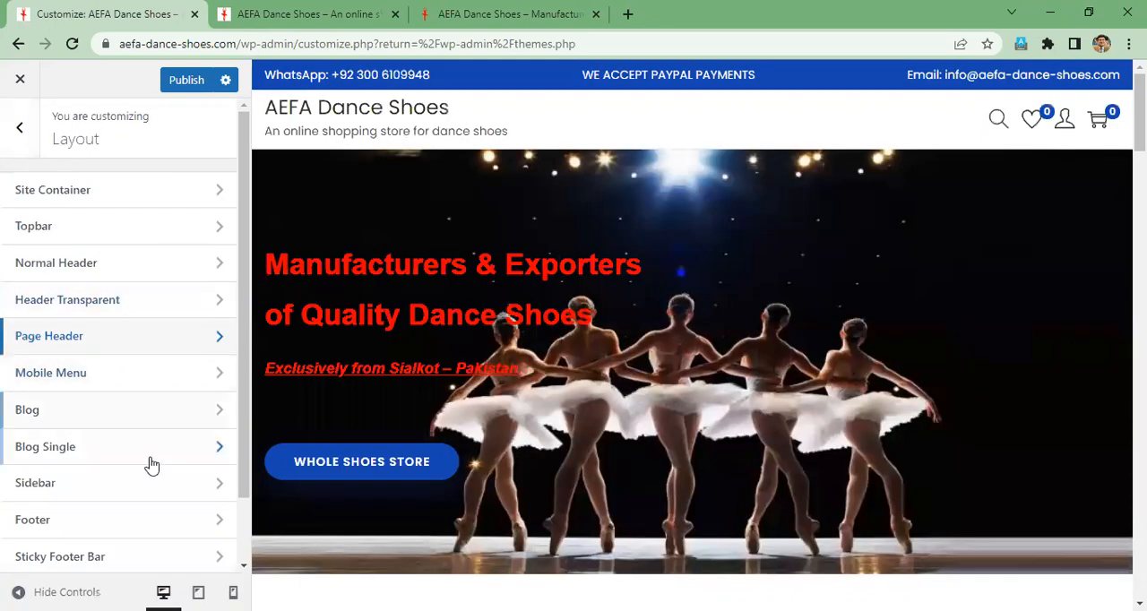
# - Review the Blog layout settings, including the layout styles, excerpt limit, list structure and post meta
pyautogui.scroll(-1, 152, 482)
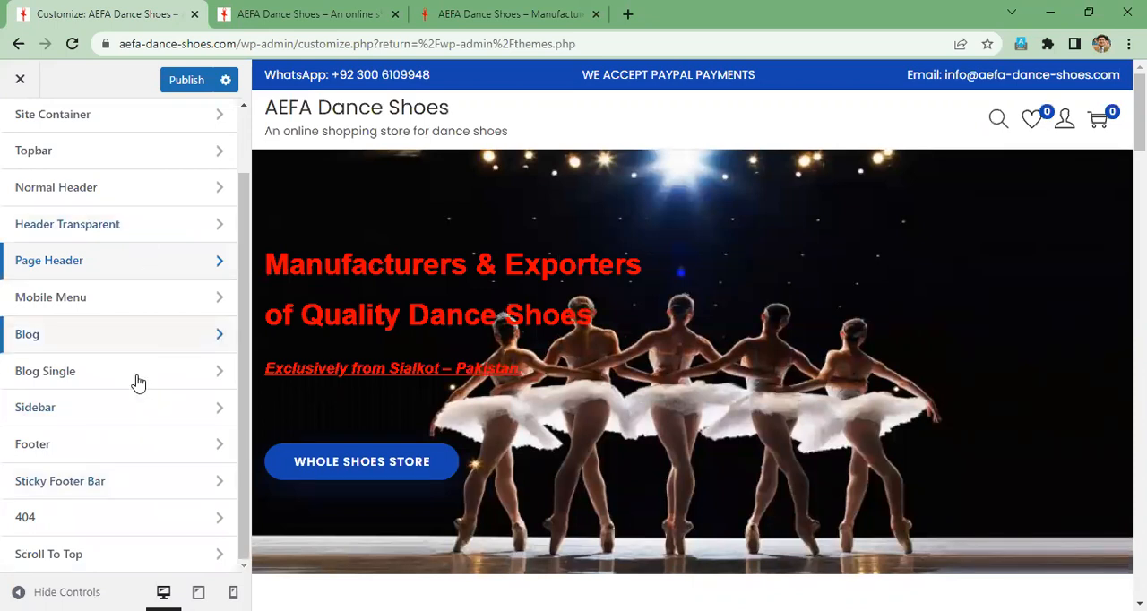
pyautogui.click(103, 340)
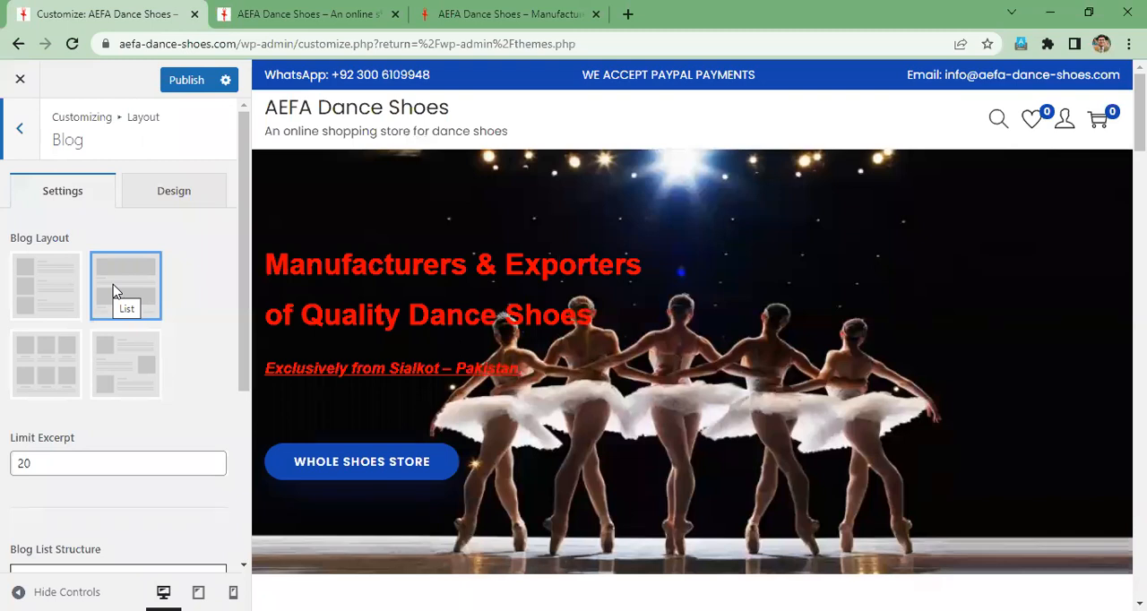
pyautogui.scroll(-3, 212, 355)
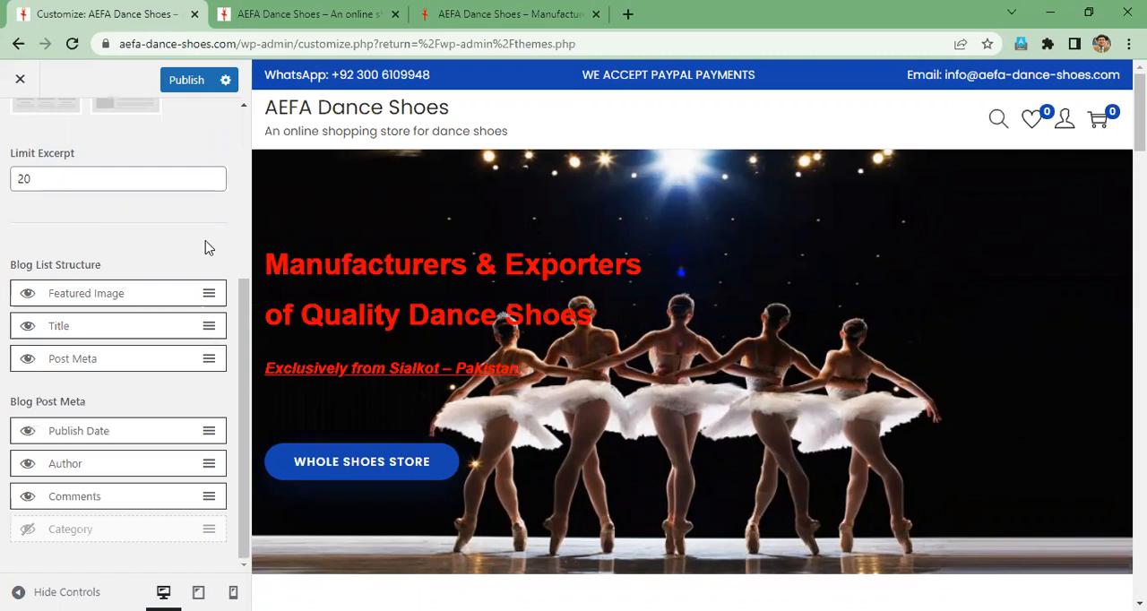
pyautogui.scroll(3, 23, 134)
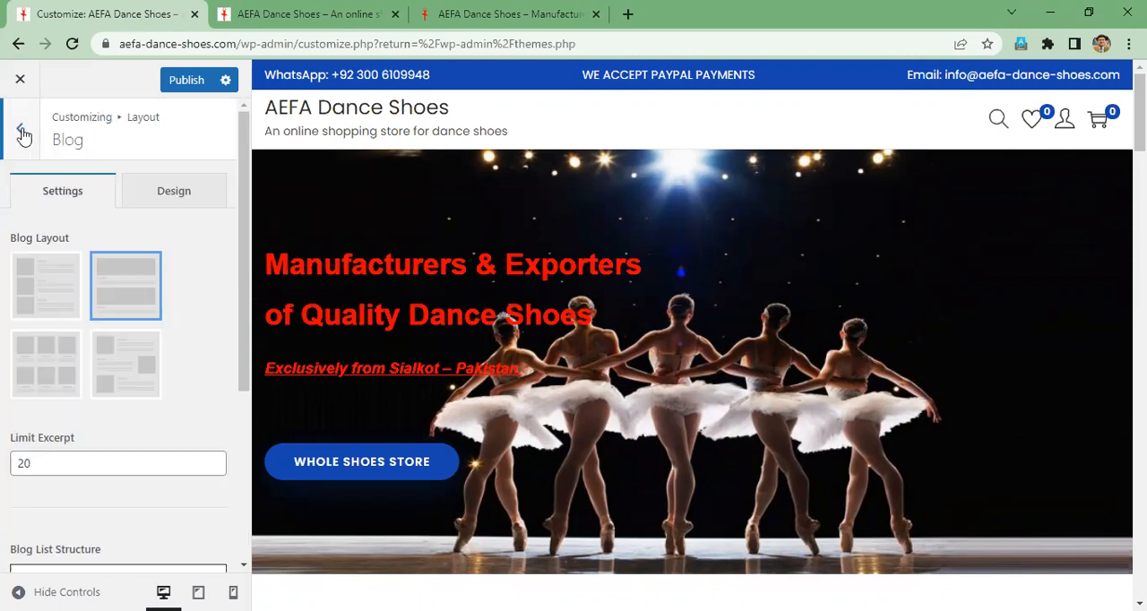
pyautogui.click(23, 134)
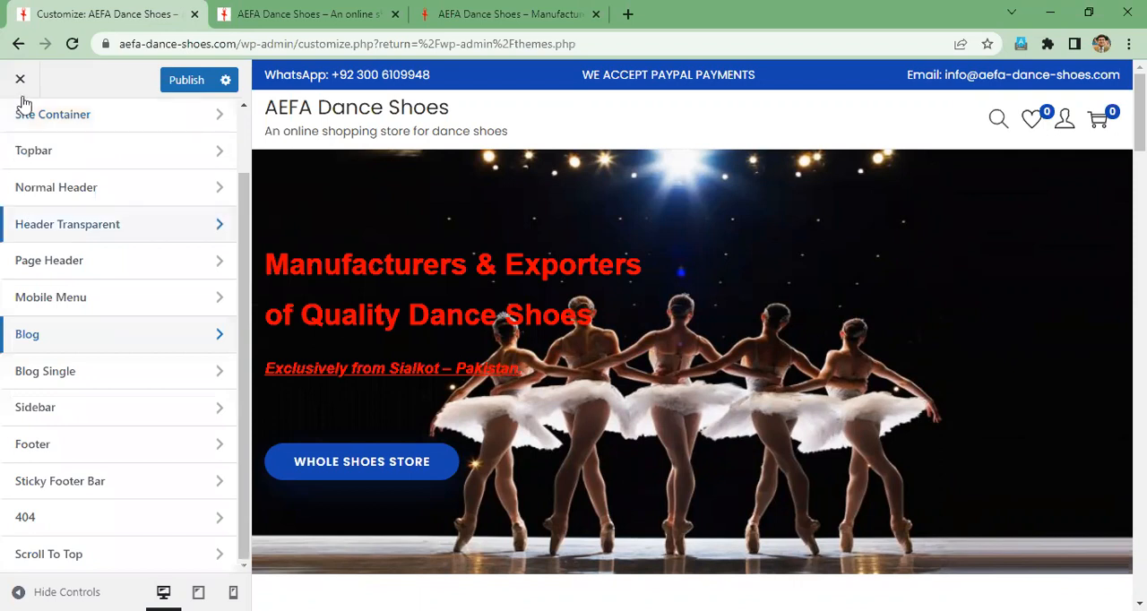
# - Examine the WooCommerce Product Images settings for main image width, thumbnail width and thumbnail cropping
pyautogui.scroll(1, 120, 269)
pyautogui.scroll(1, 44, 277)
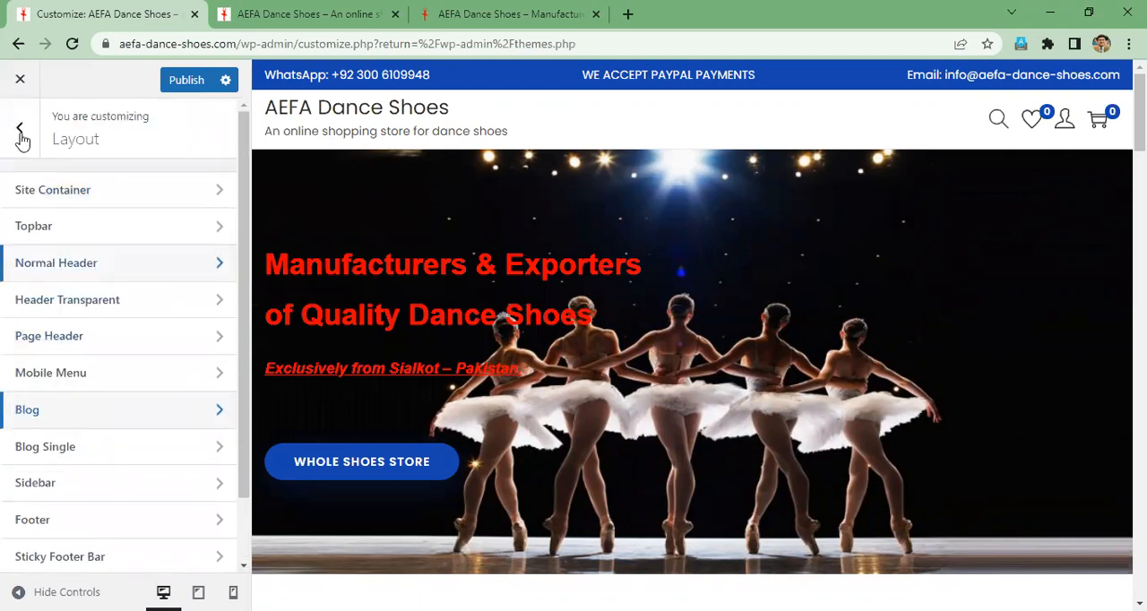
pyautogui.click(21, 133)
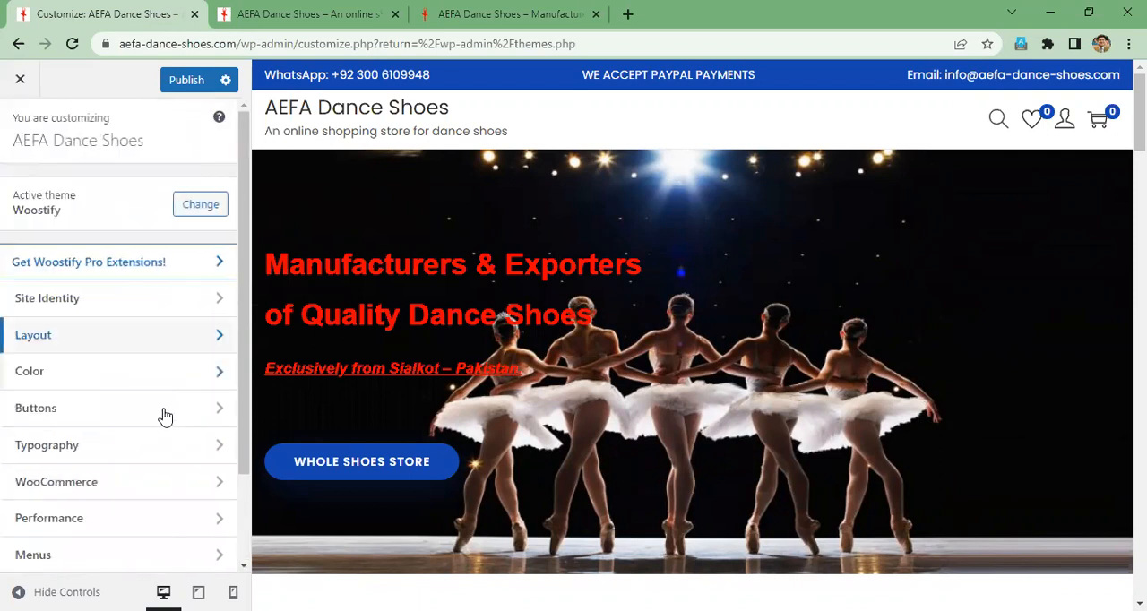
pyautogui.scroll(-1, 169, 388)
pyautogui.scroll(-1, 169, 388)
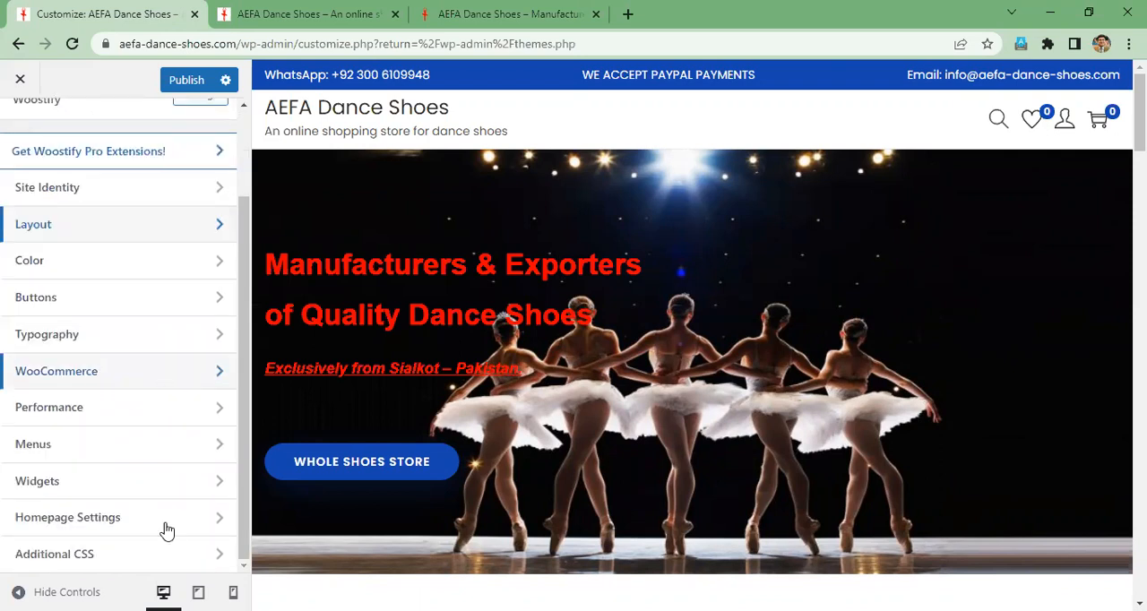
pyautogui.click(146, 380)
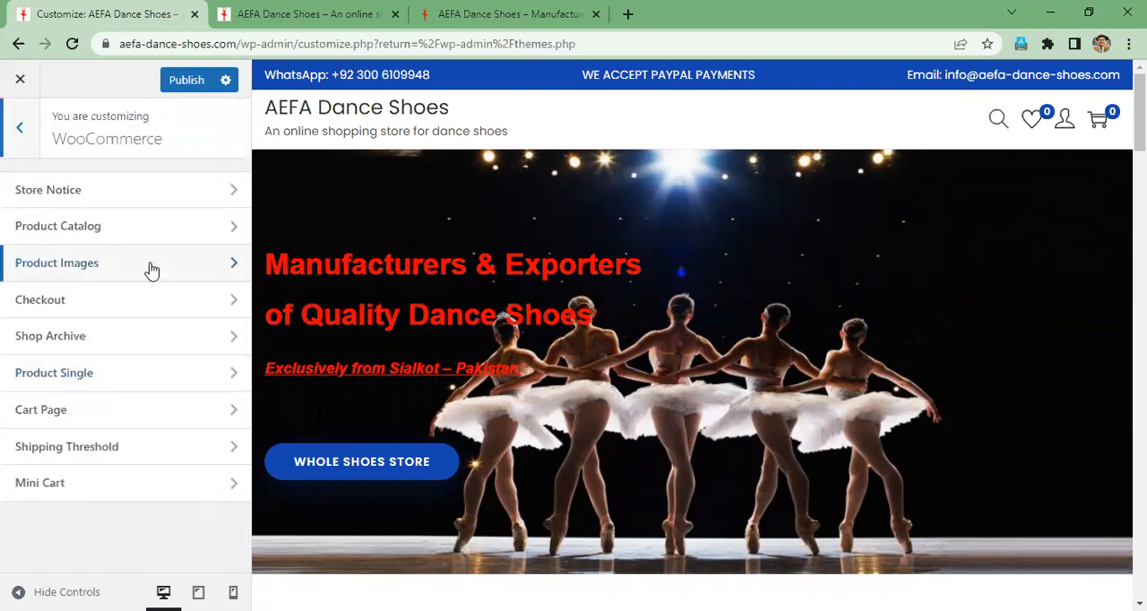
pyautogui.click(152, 271)
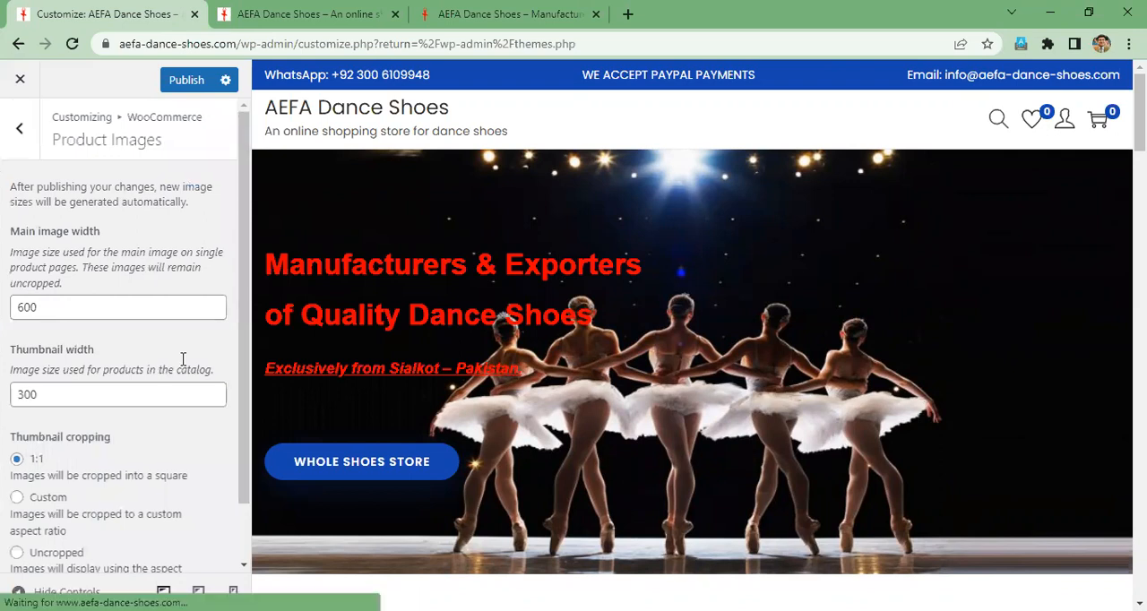
pyautogui.scroll(-1, 182, 365)
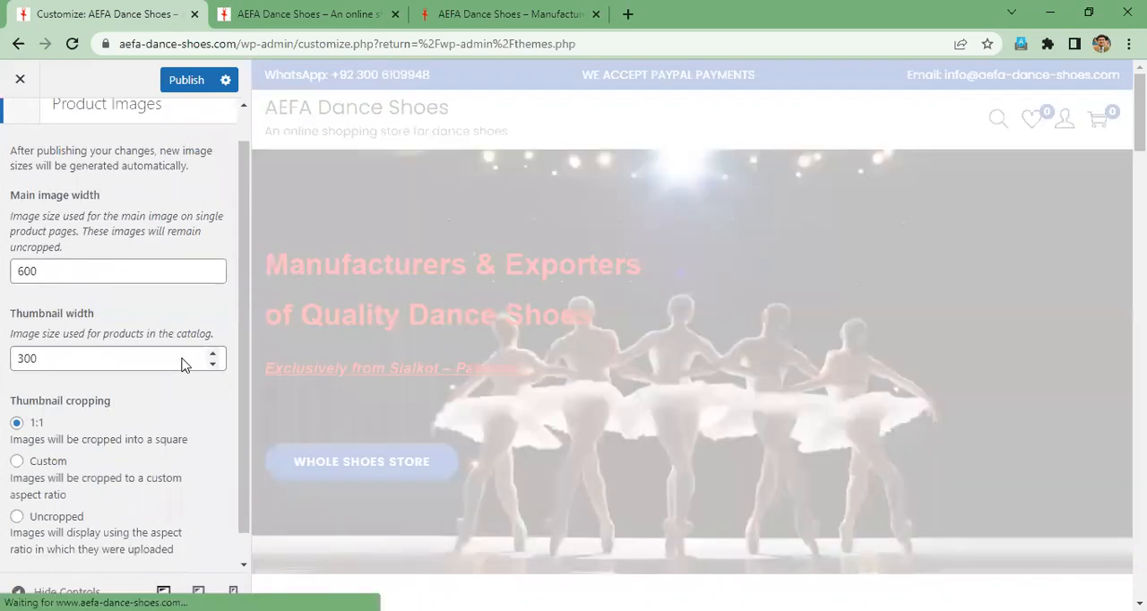
pyautogui.scroll(-1, 182, 364)
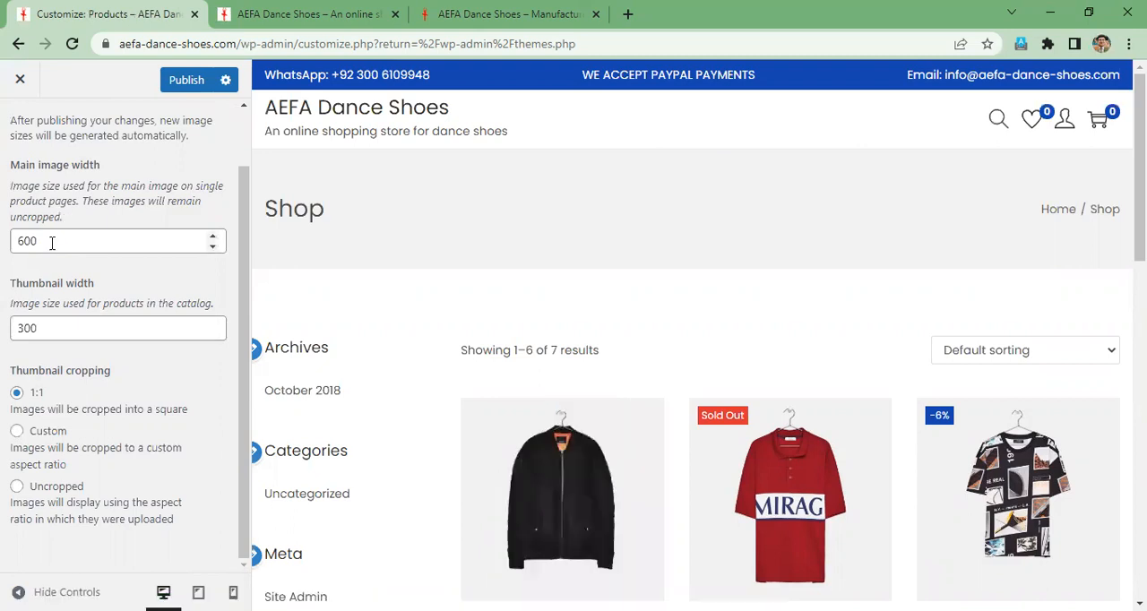
pyautogui.scroll(2, 85, 269)
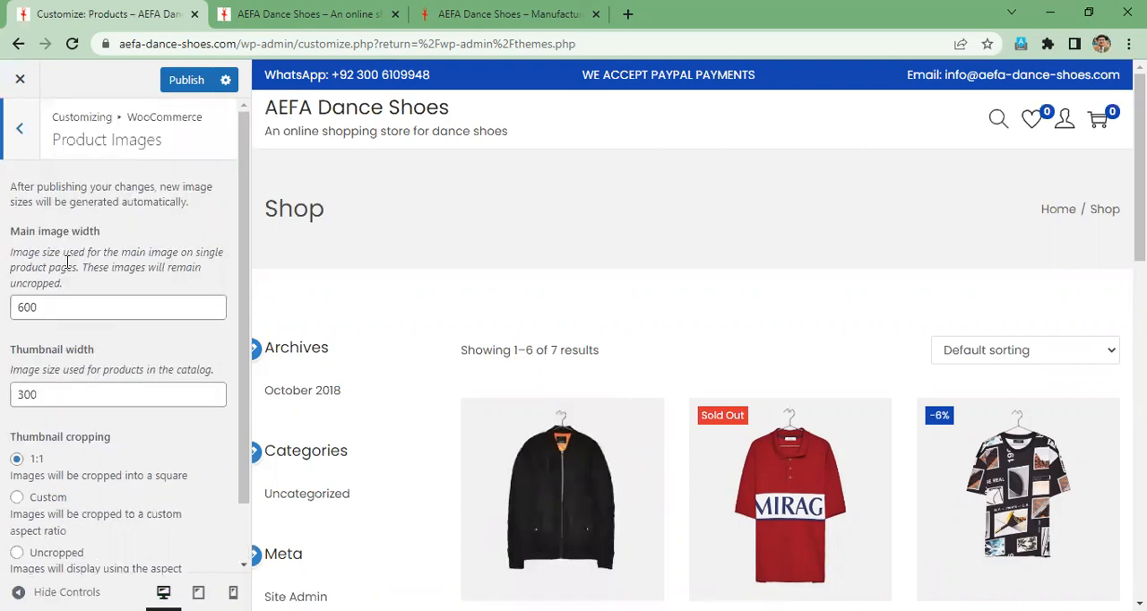
pyautogui.click(19, 134)
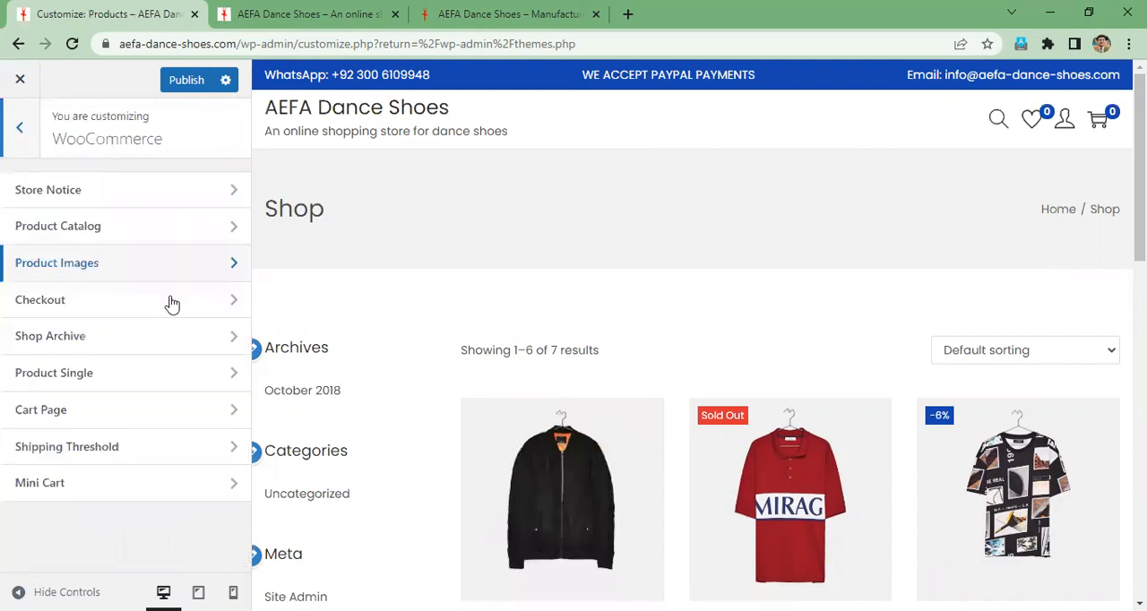
# - Examine the Product Catalog settings for shop display, sorting, products per row and per page against the Shop page preview
pyautogui.click(157, 231)
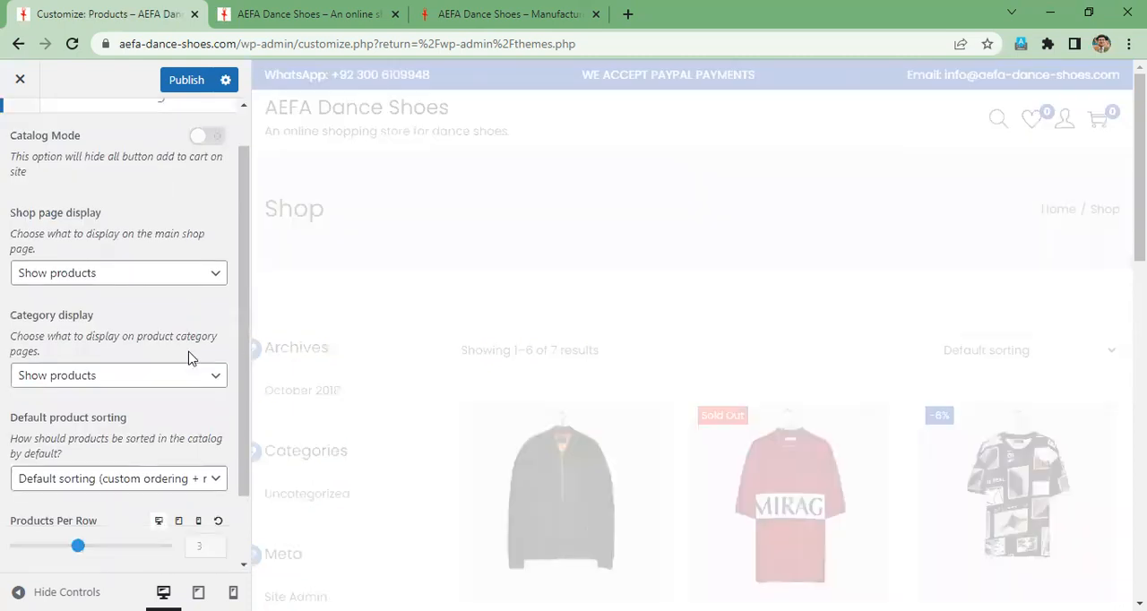
pyautogui.scroll(-2, 188, 358)
pyautogui.scroll(3, 188, 359)
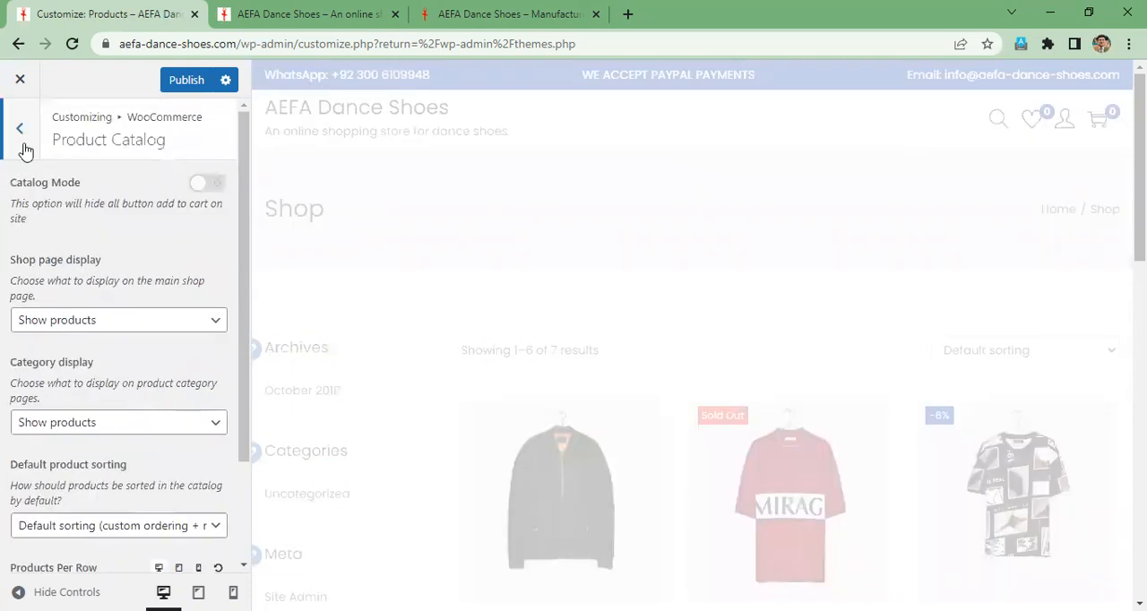
pyautogui.click(23, 132)
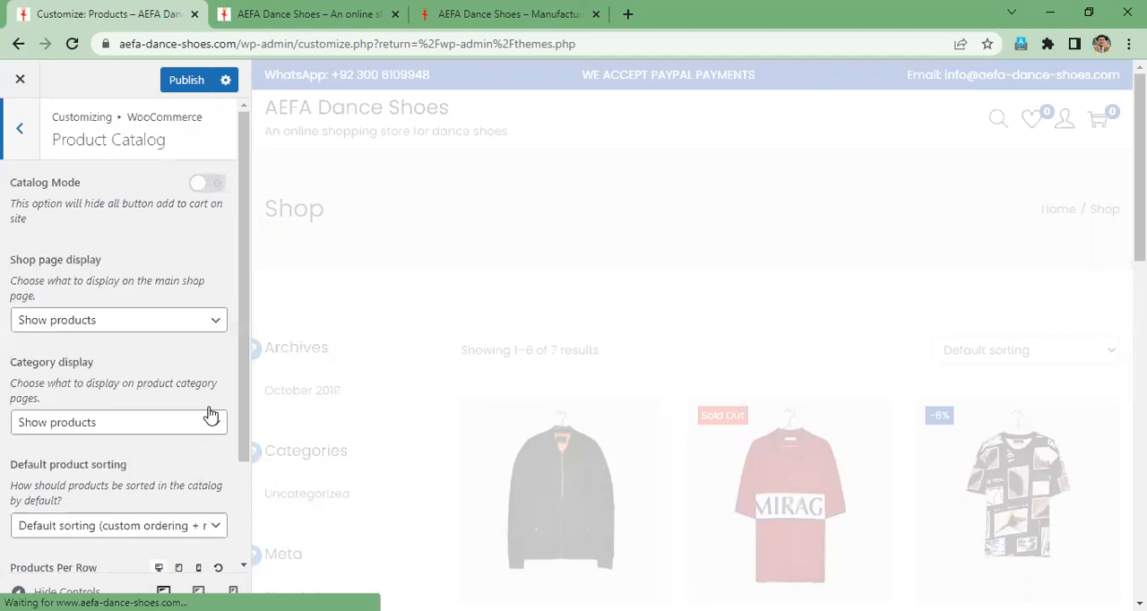
pyautogui.scroll(-2, 209, 415)
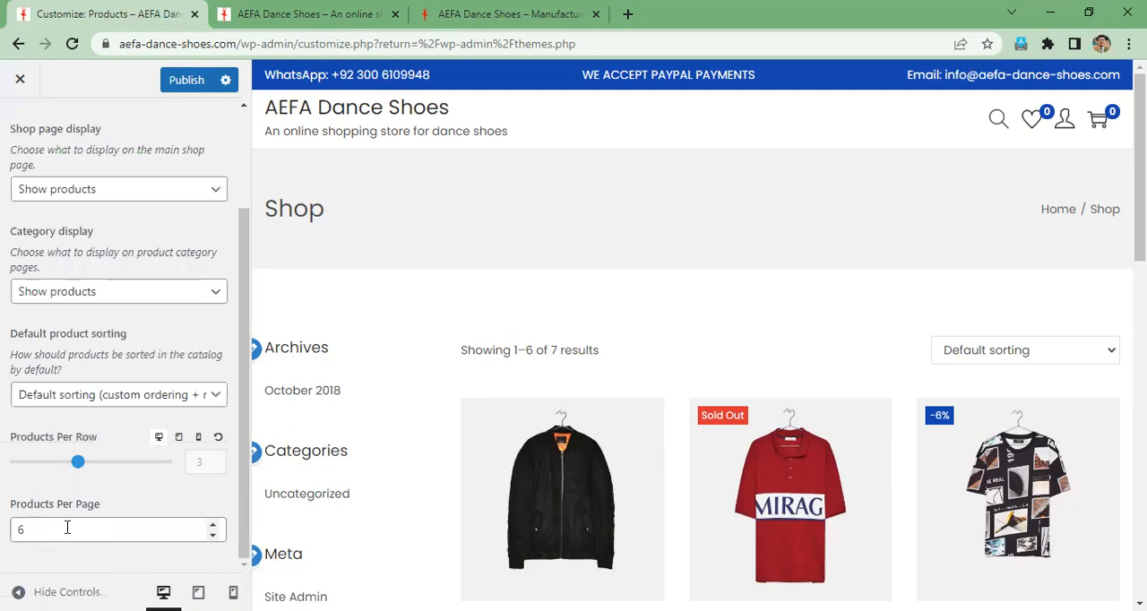
pyautogui.scroll(-3, 751, 328)
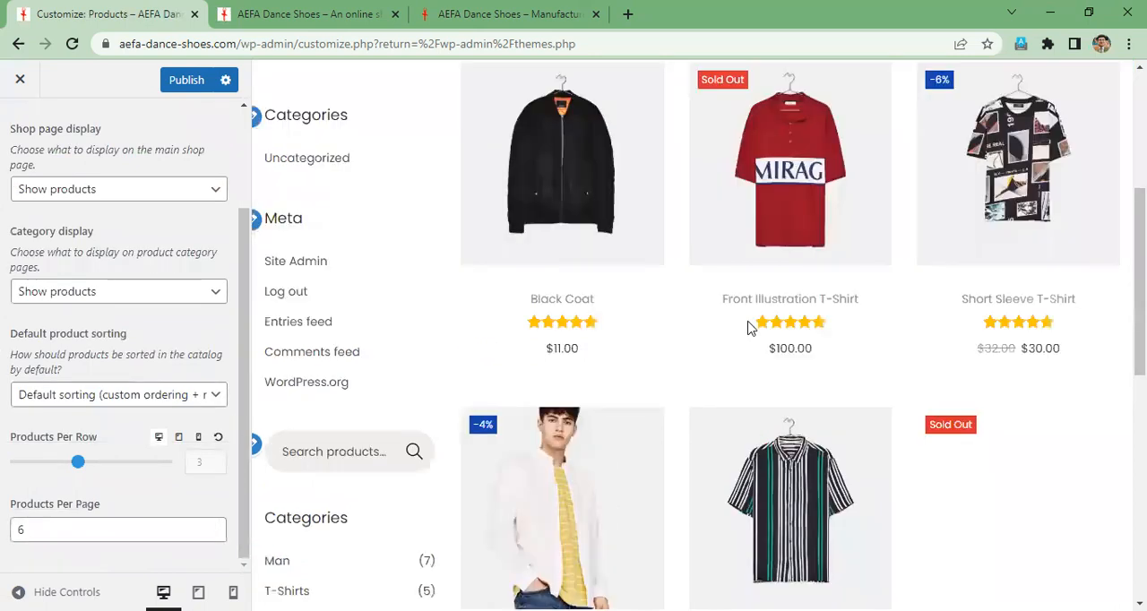
pyautogui.scroll(-4, 752, 328)
pyautogui.scroll(10, 751, 328)
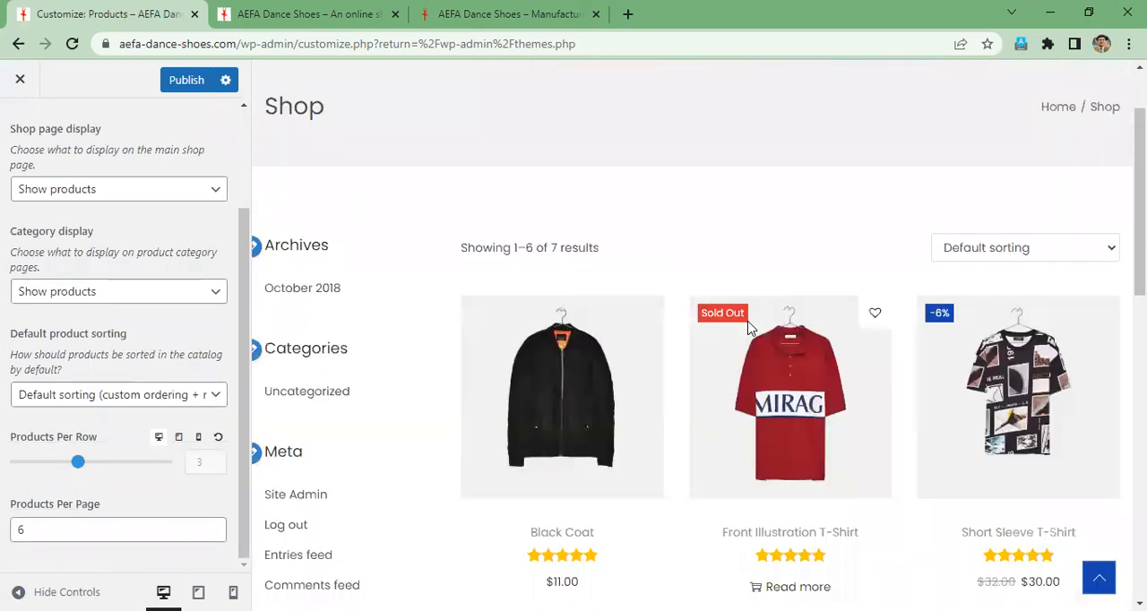
# - Set the products per page to 12 in the Product Catalog settings and check the Shop page preview
pyautogui.scroll(-1, 751, 328)
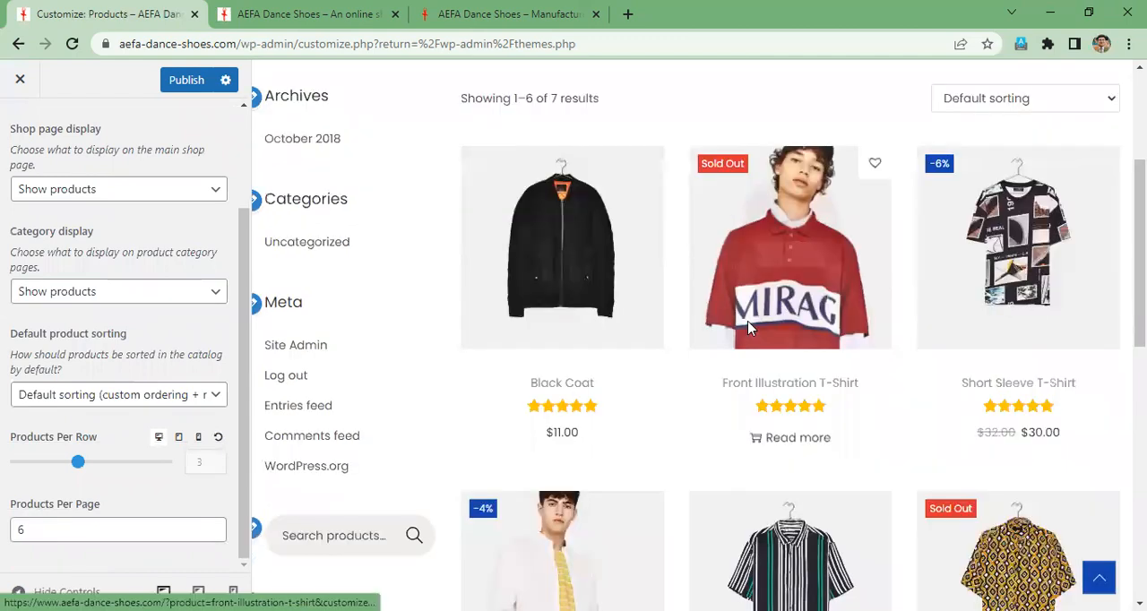
pyautogui.scroll(-4, 644, 341)
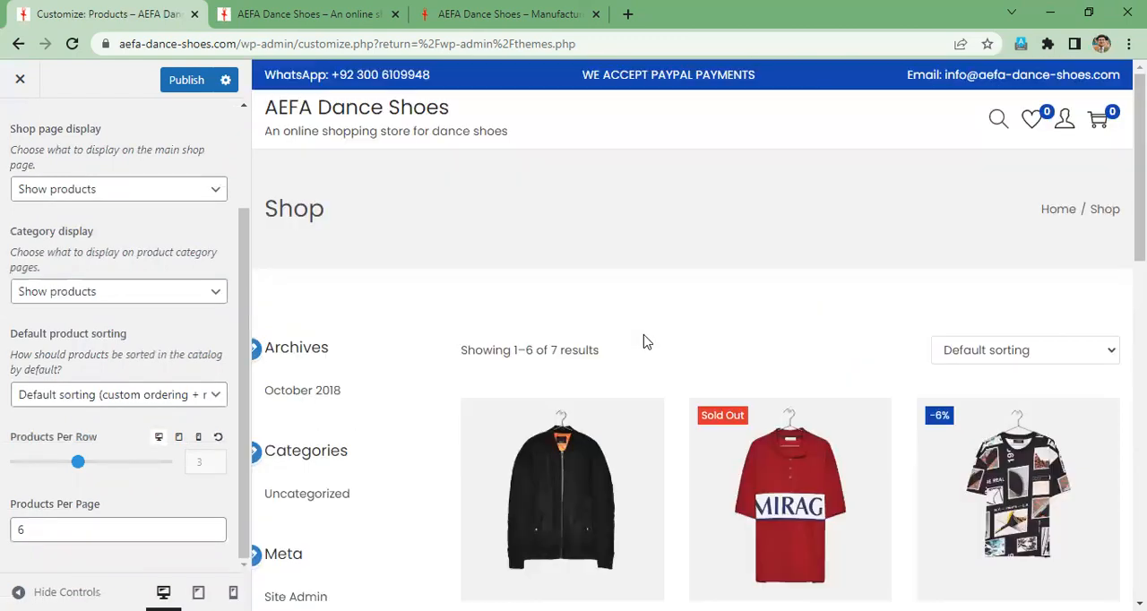
pyautogui.doubleClick(63, 530)
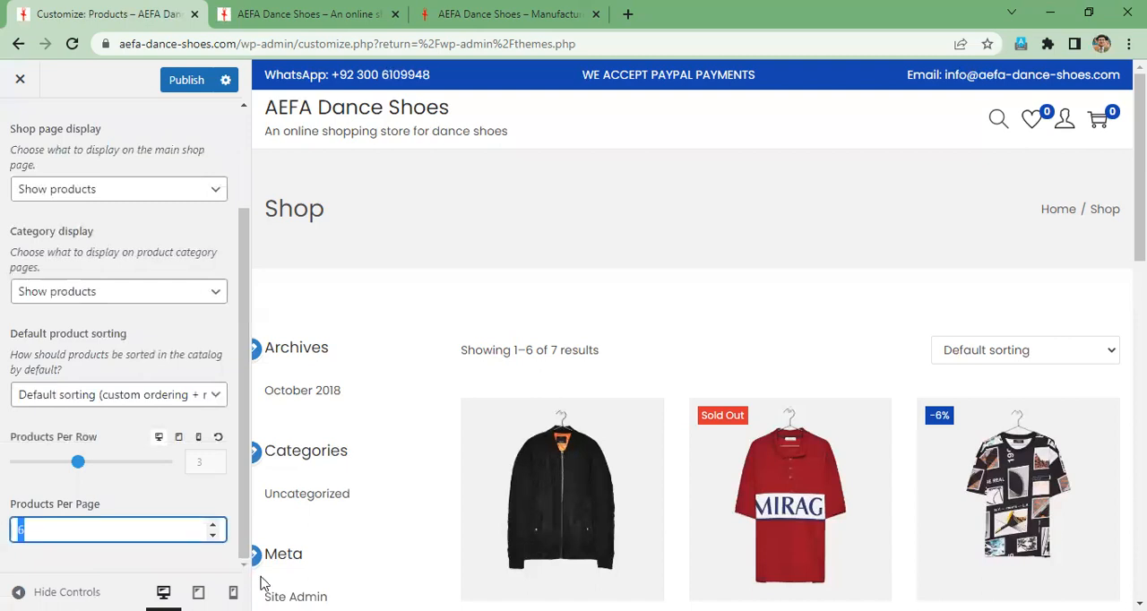
pyautogui.write('12')
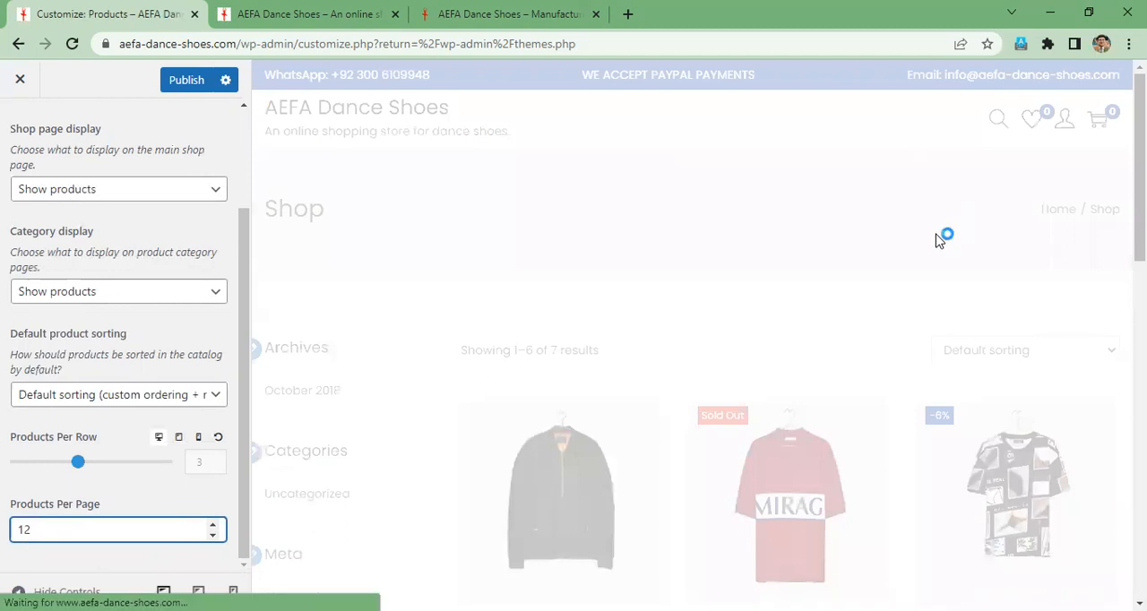
pyautogui.scroll(-4, 939, 241)
pyautogui.scroll(-3, 938, 243)
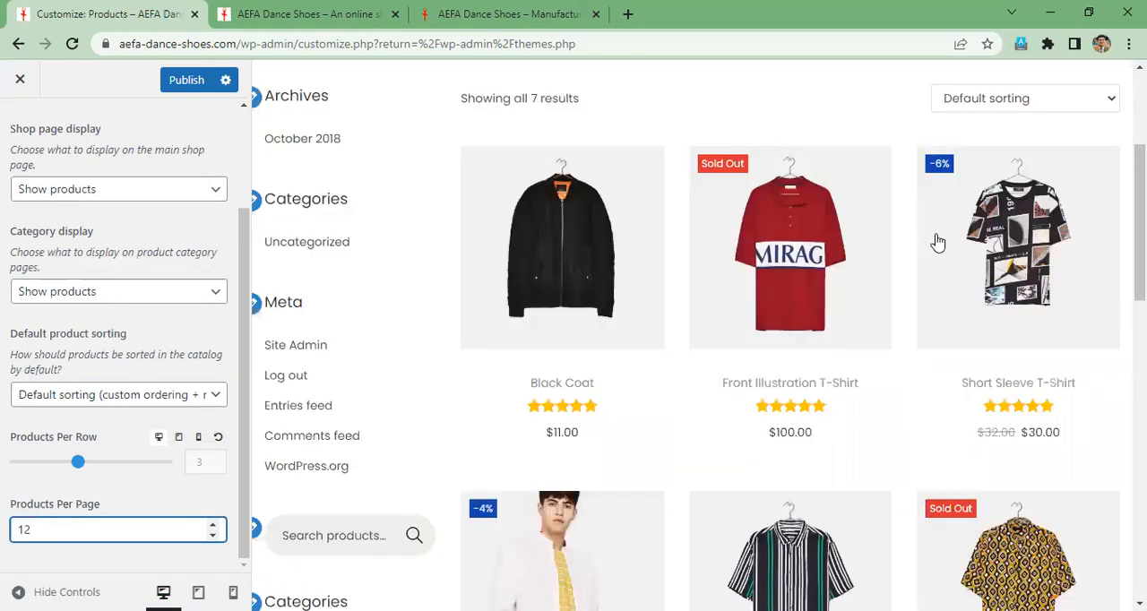
# - Check the product rows in the Shop page preview and publish the catalog changes
pyautogui.scroll(-6, 511, 376)
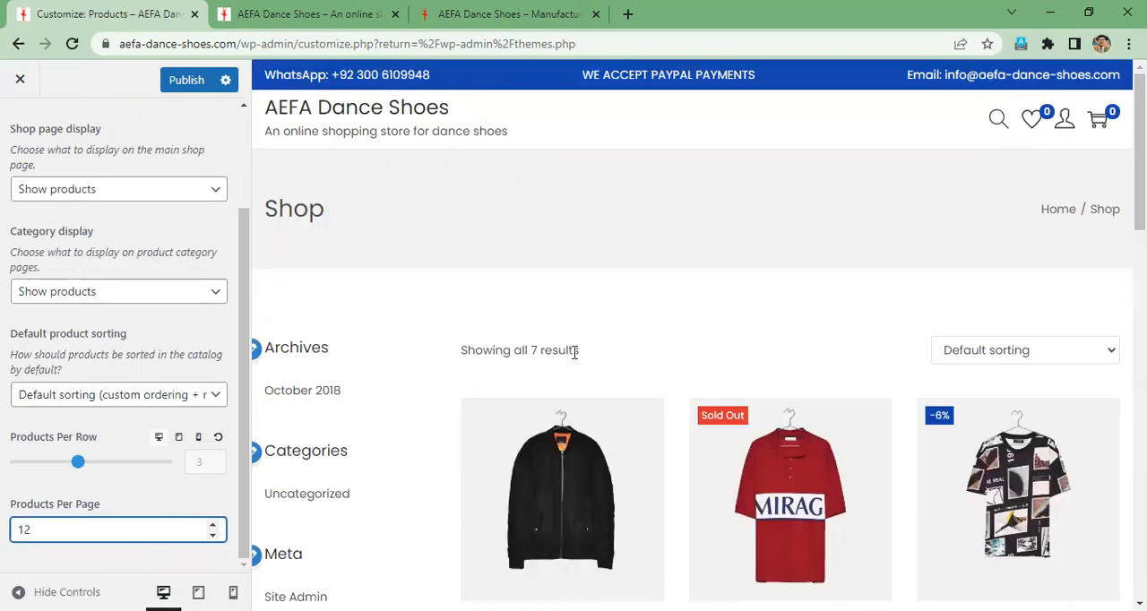
pyautogui.scroll(-4, 627, 332)
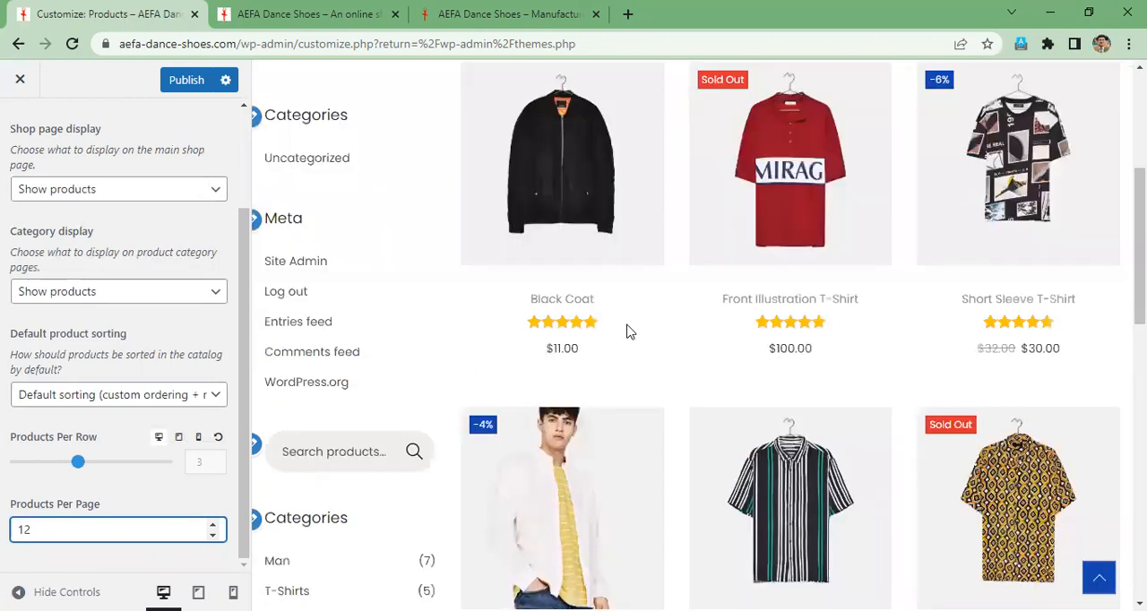
pyautogui.scroll(3, 894, 327)
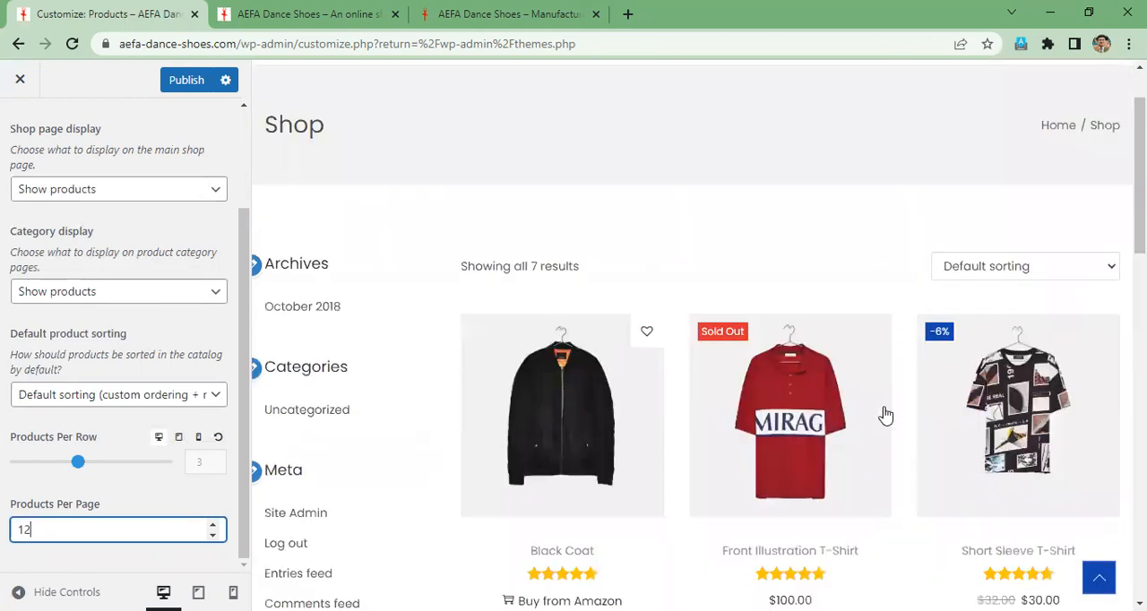
pyautogui.scroll(-3, 881, 415)
pyautogui.scroll(-3, 577, 457)
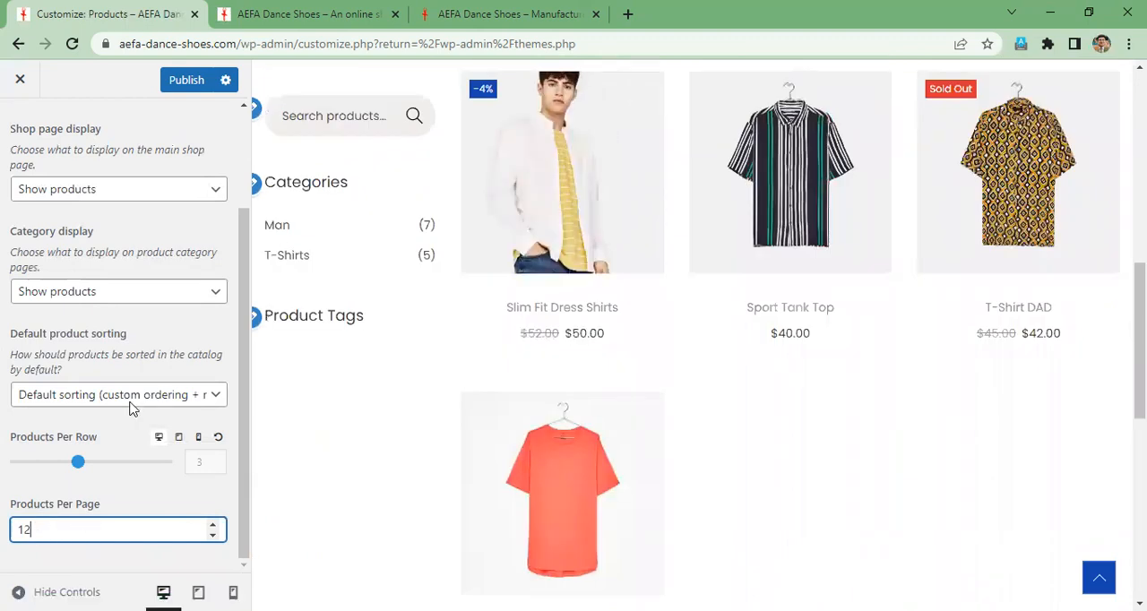
pyautogui.scroll(2, 175, 102)
pyautogui.click(186, 82)
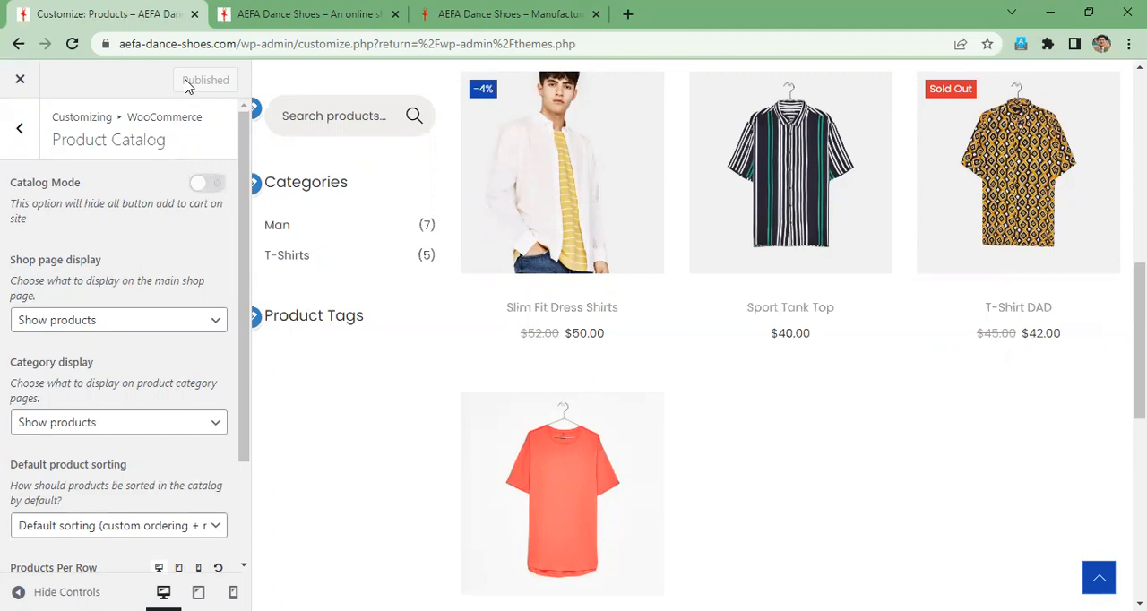
# - Review the WooCommerce Store Notice text and its enable option, and return to the main customizer sections
pyautogui.click(25, 132)
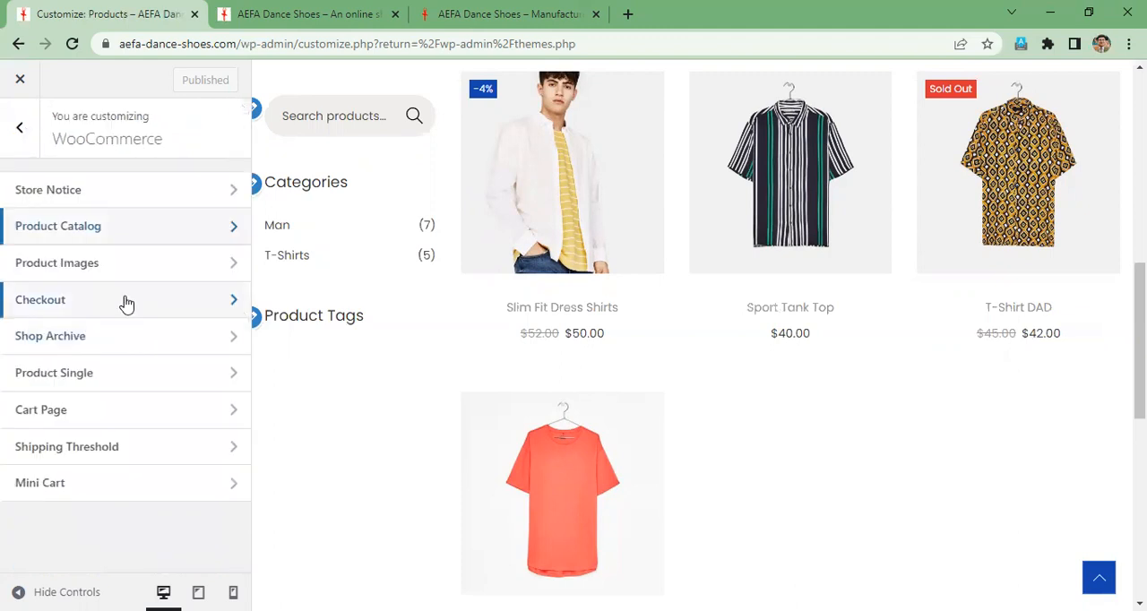
pyautogui.click(132, 197)
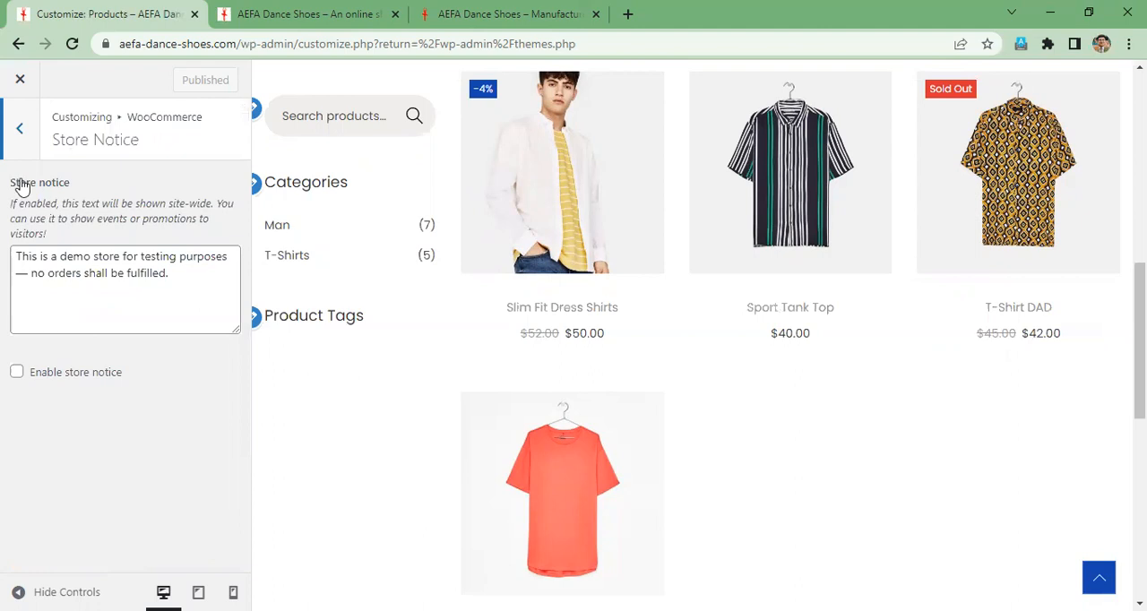
pyautogui.click(21, 131)
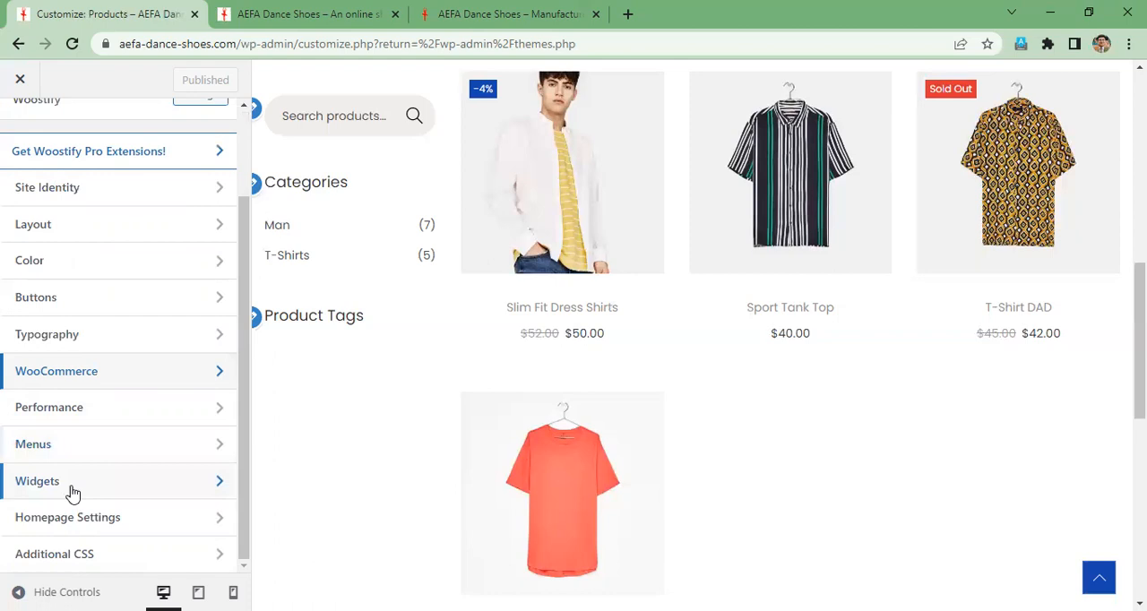
# - Examine the Homepage Settings, including the static page option and the pages available as the homepage
pyautogui.click(111, 515)
pyautogui.scroll(-1, 211, 438)
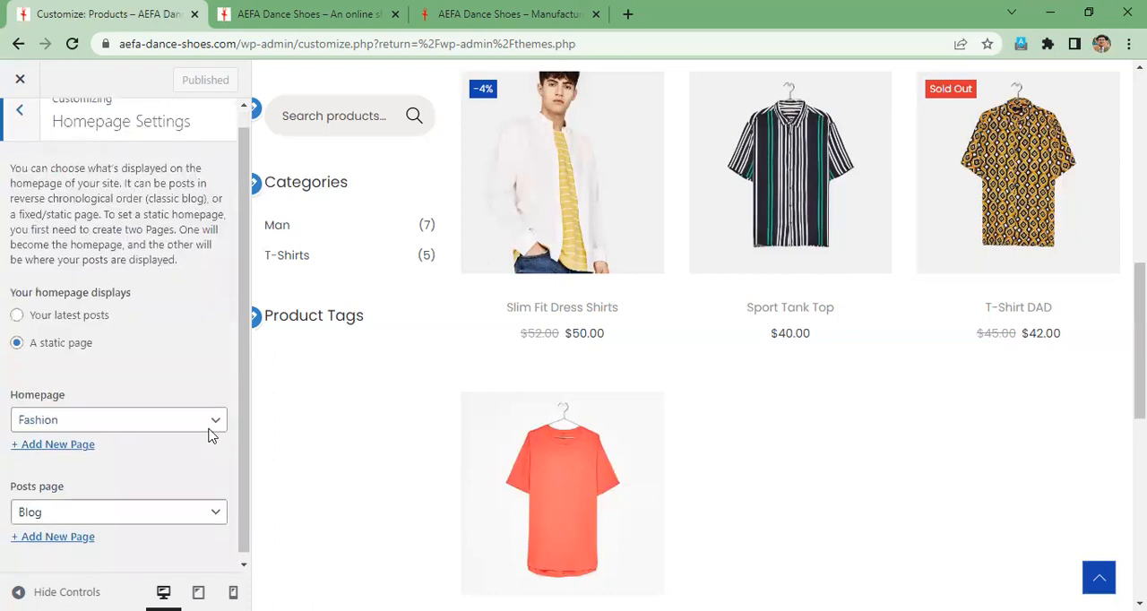
pyautogui.scroll(1, 211, 438)
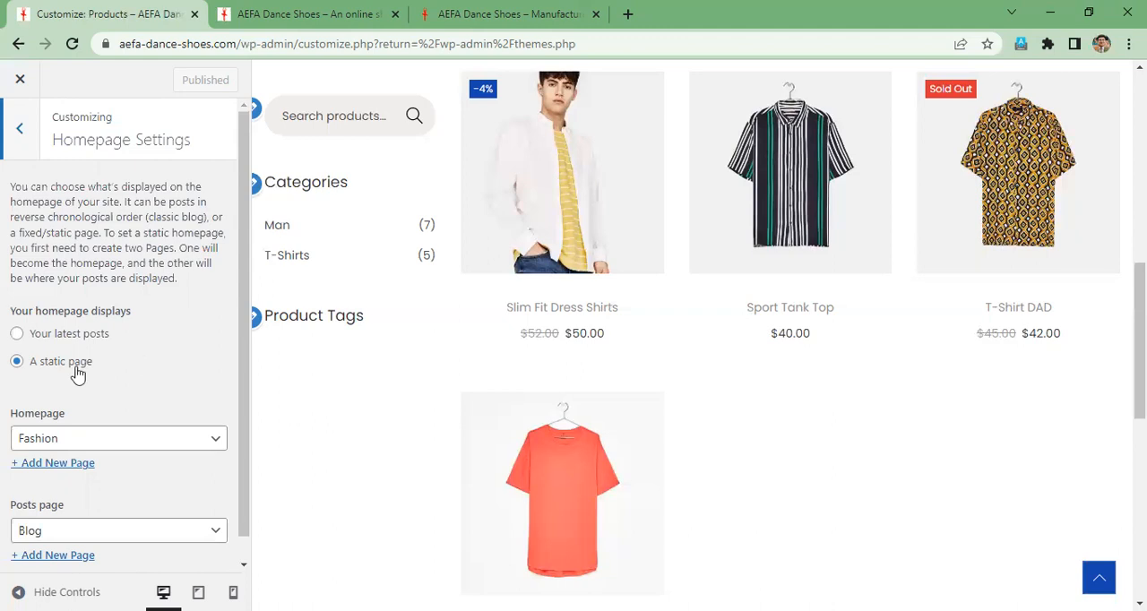
pyautogui.click(217, 443)
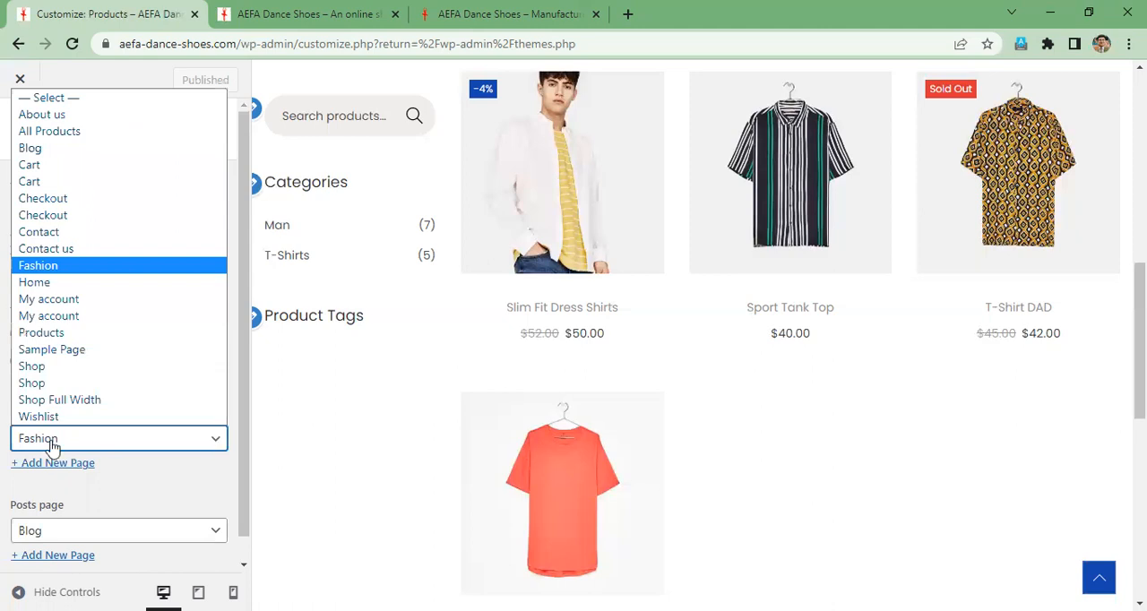
pyautogui.click(219, 443)
pyautogui.click(219, 444)
pyautogui.click(174, 520)
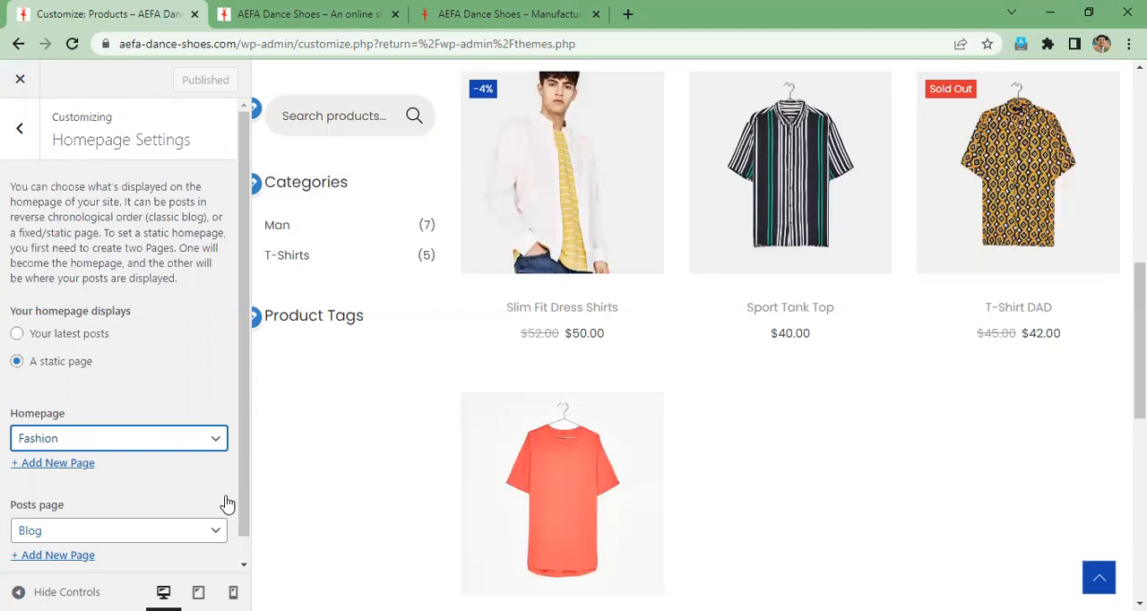
# - Review the Homepage and Posts page selections in the Homepage Settings and return to the main customizer sections
pyautogui.click(216, 445)
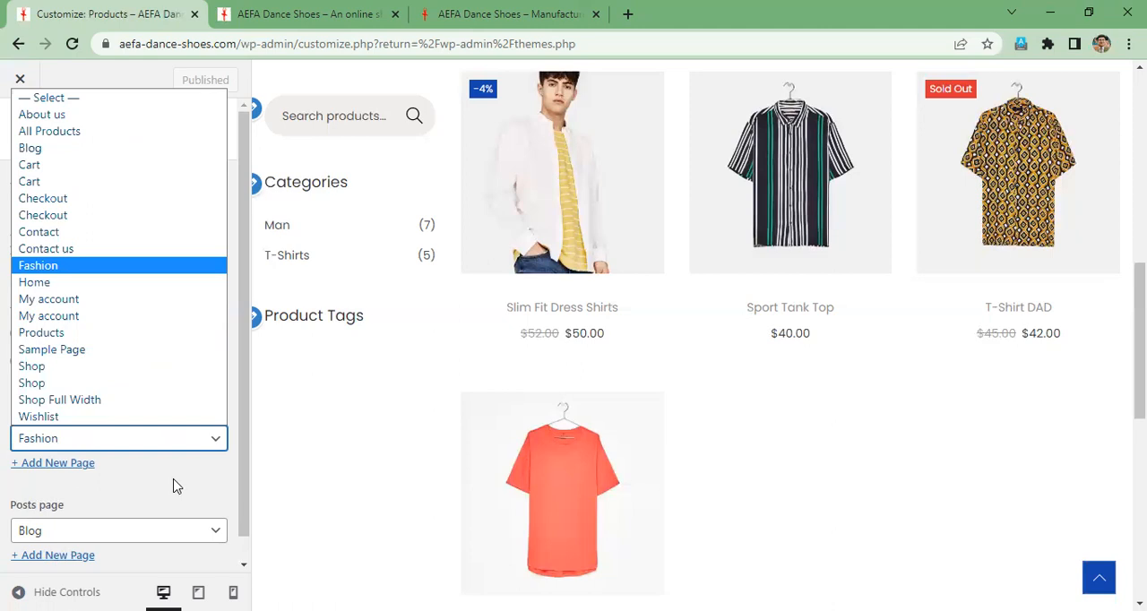
pyautogui.click(65, 472)
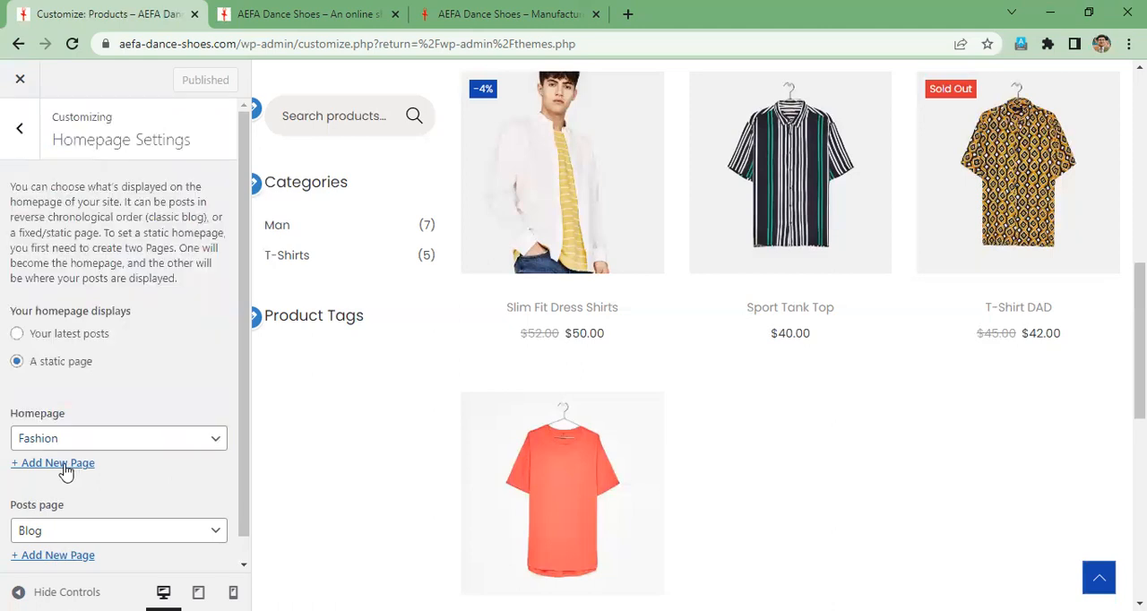
pyautogui.scroll(-1, 90, 469)
pyautogui.scroll(-1, 197, 517)
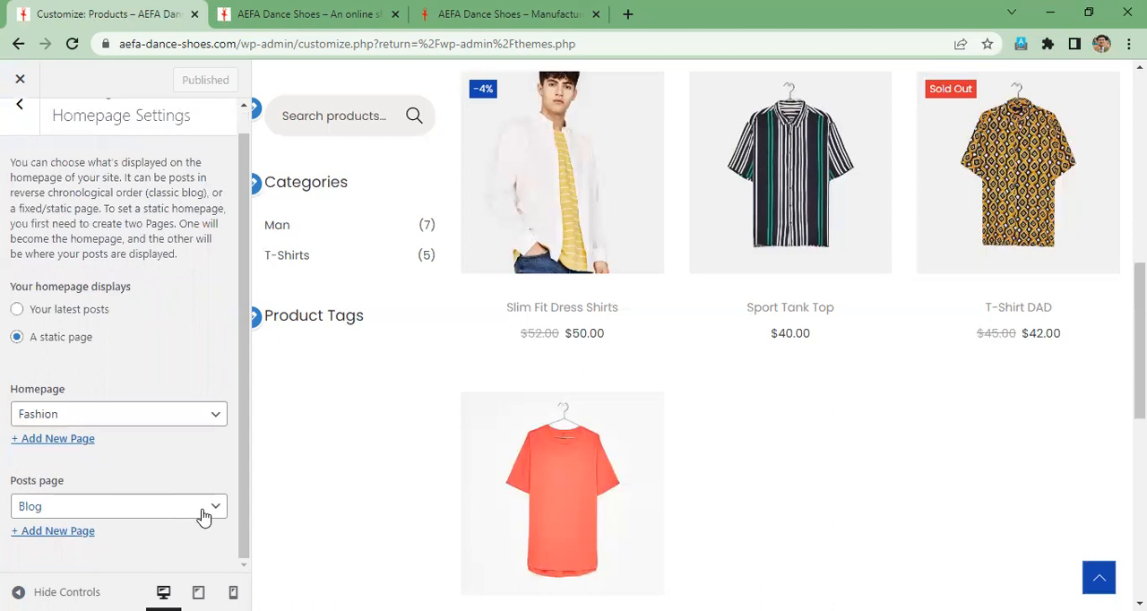
pyautogui.click(200, 337)
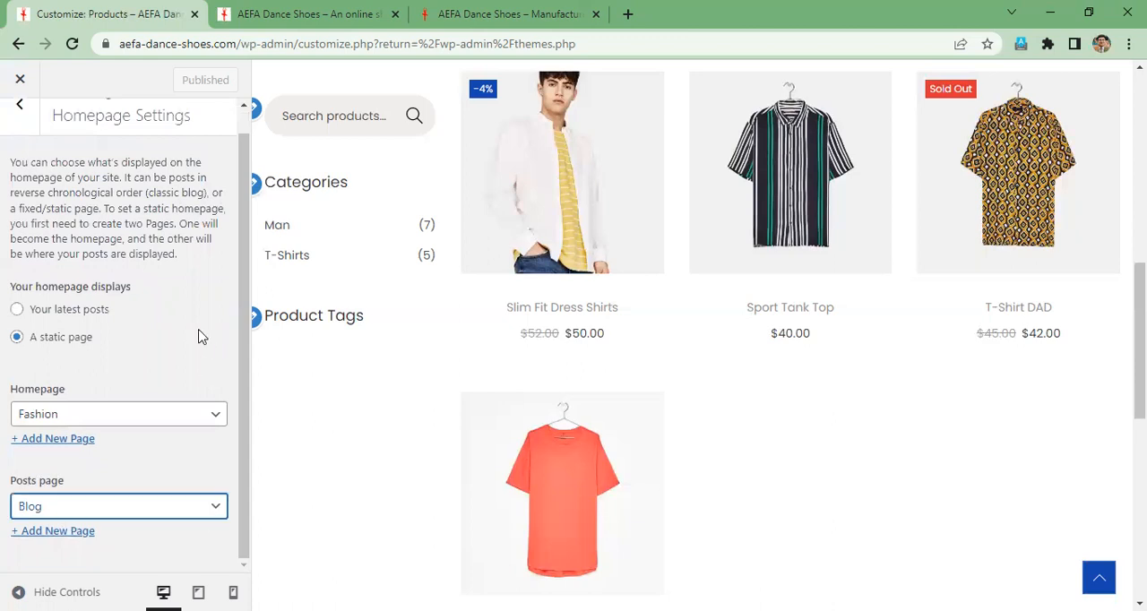
pyautogui.scroll(1, 179, 305)
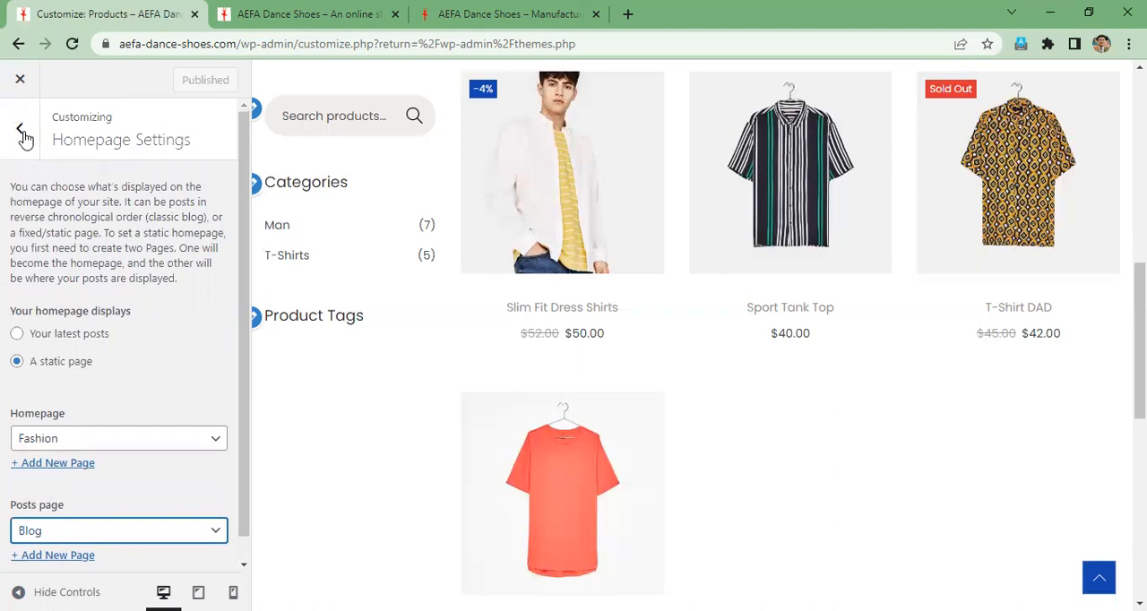
pyautogui.click(20, 133)
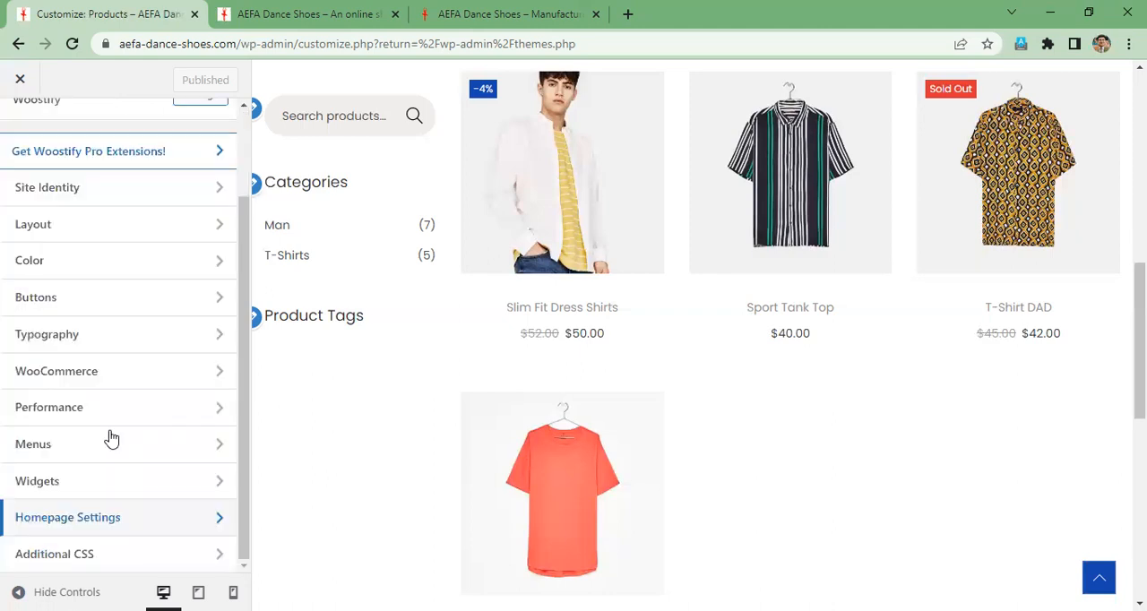
# - Review the Menus section, compare it with the header menu on the aefaintl.com site, and return to the main customizer sections
pyautogui.click(149, 441)
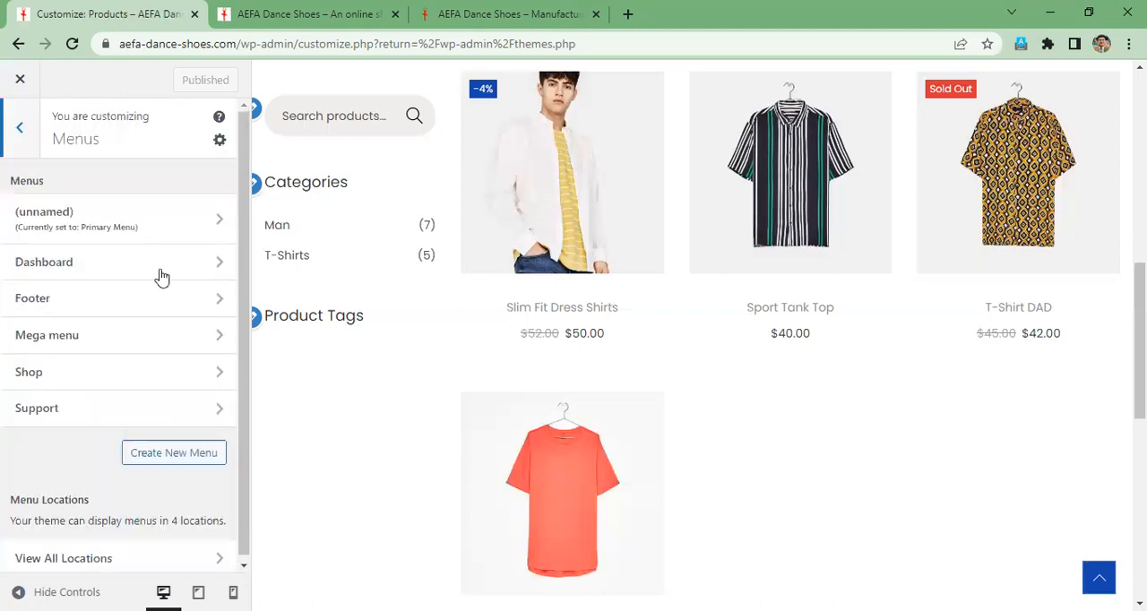
pyautogui.scroll(-1, 164, 357)
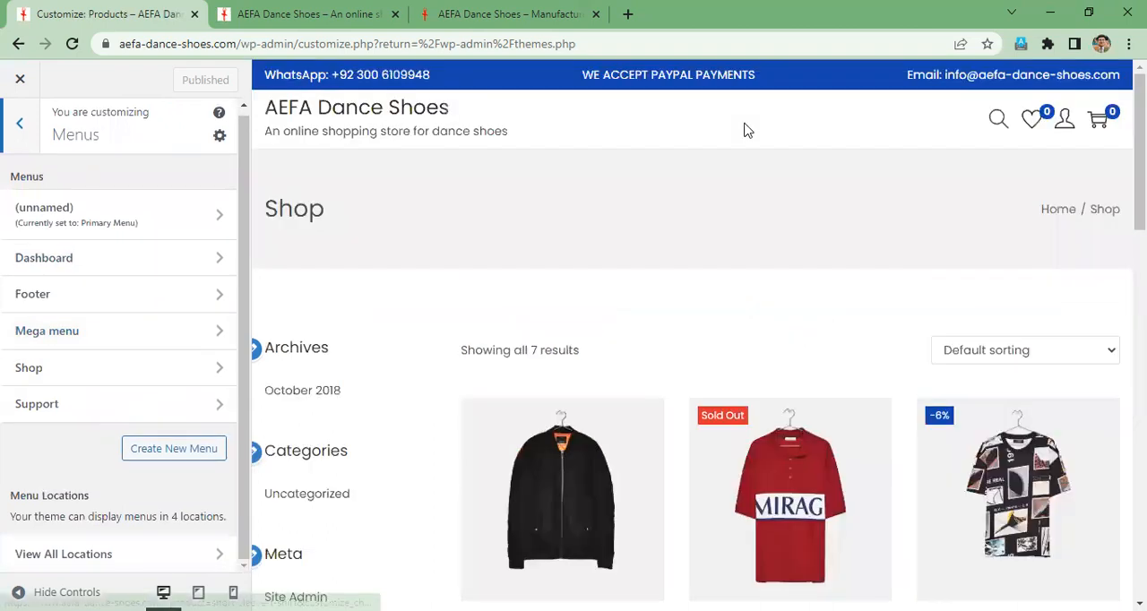
pyautogui.click(526, 12)
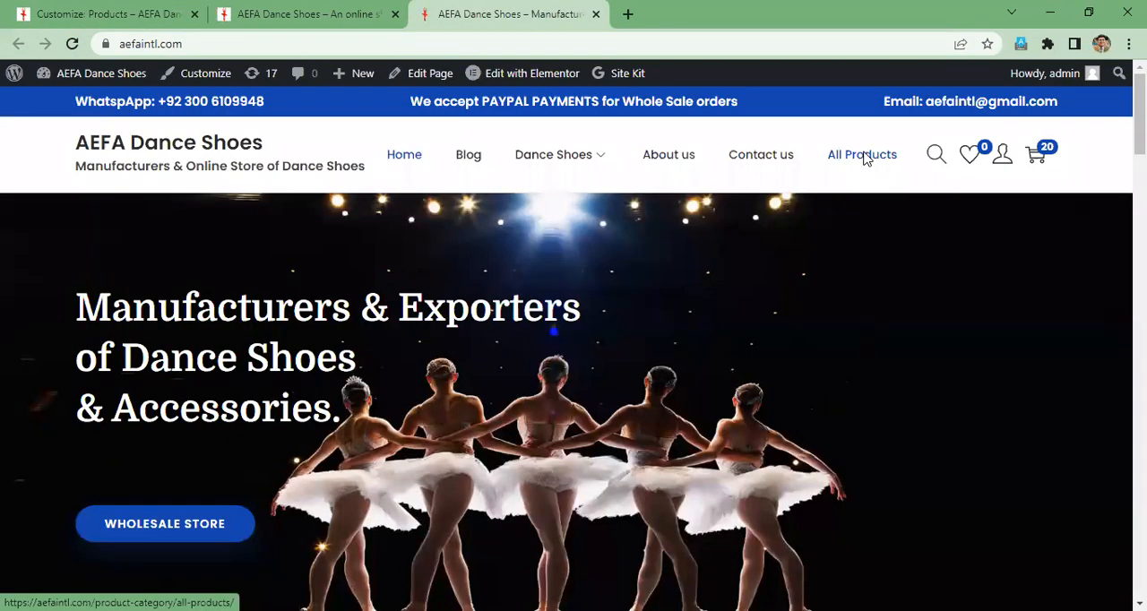
pyautogui.click(117, 15)
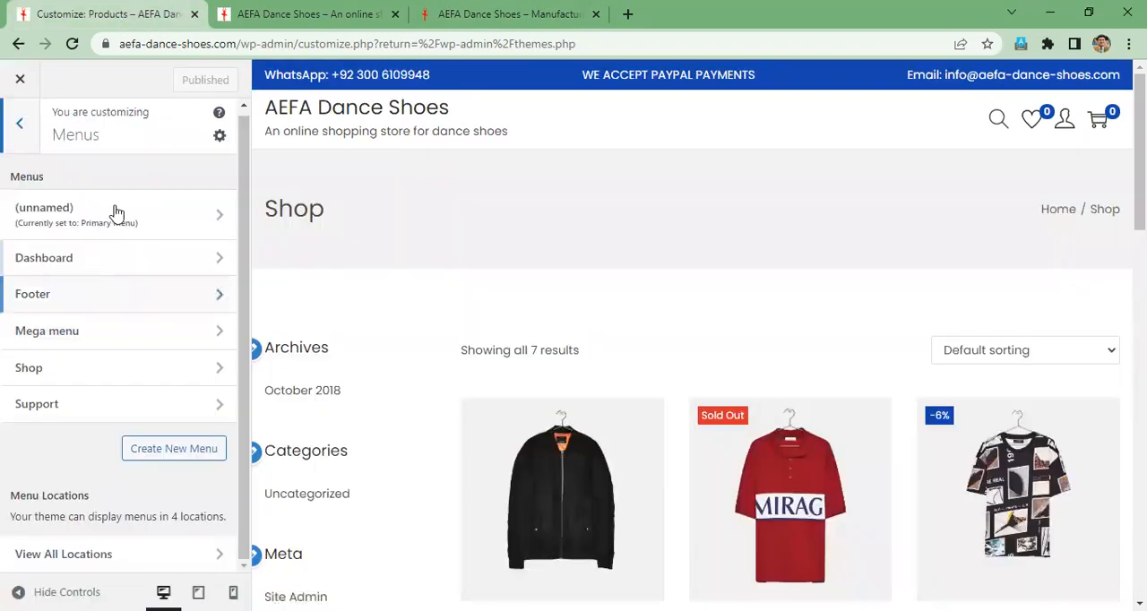
pyautogui.click(21, 127)
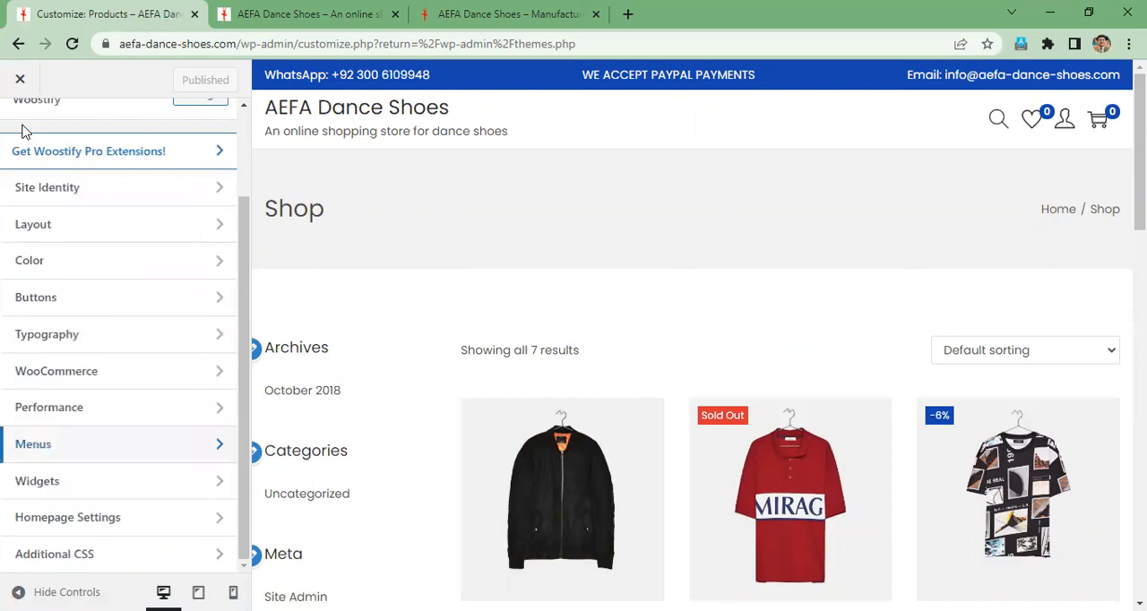
pyautogui.scroll(1, 120, 293)
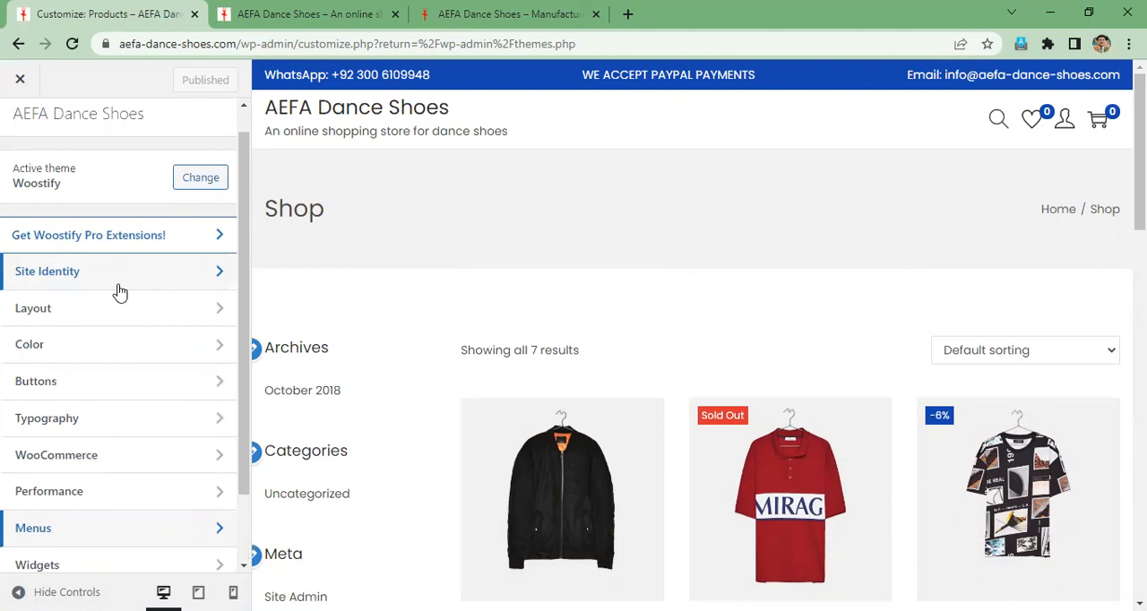
pyautogui.scroll(-1, 83, 494)
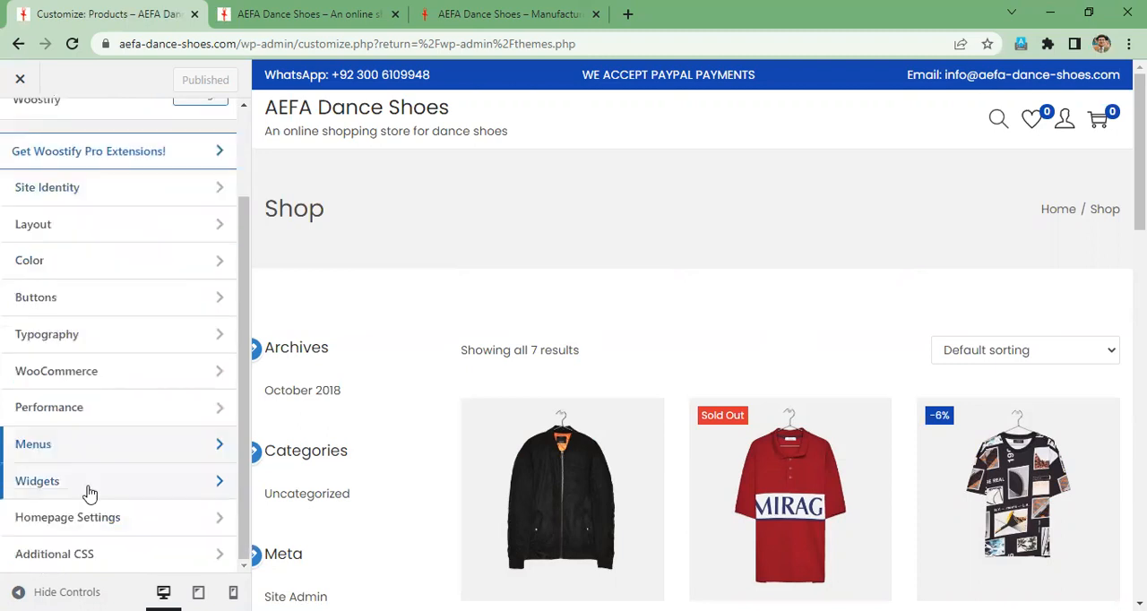
# - Switch to the aefaintl.com site and examine the store name and product description block in its footer
pyautogui.click(487, 12)
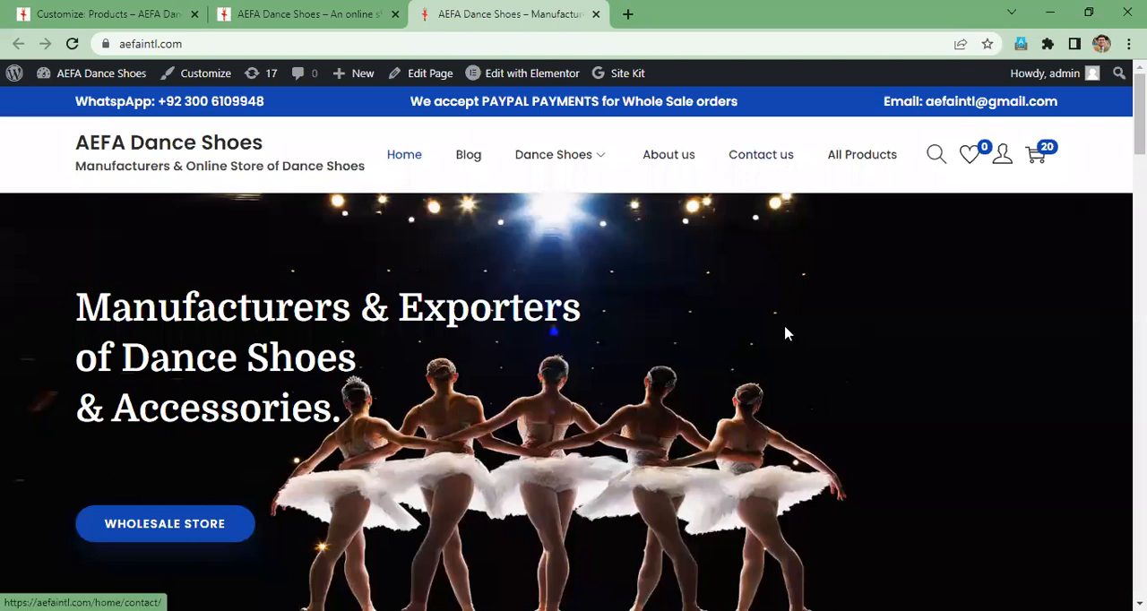
pyautogui.scroll(-10, 786, 333)
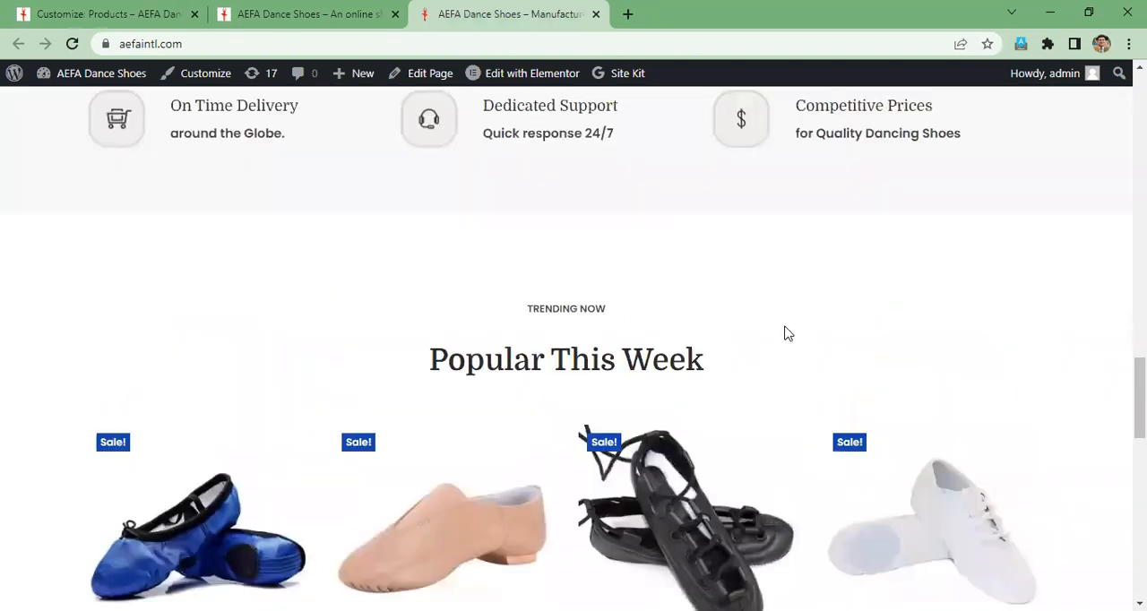
pyautogui.scroll(-5, 785, 333)
pyautogui.scroll(-5, 786, 333)
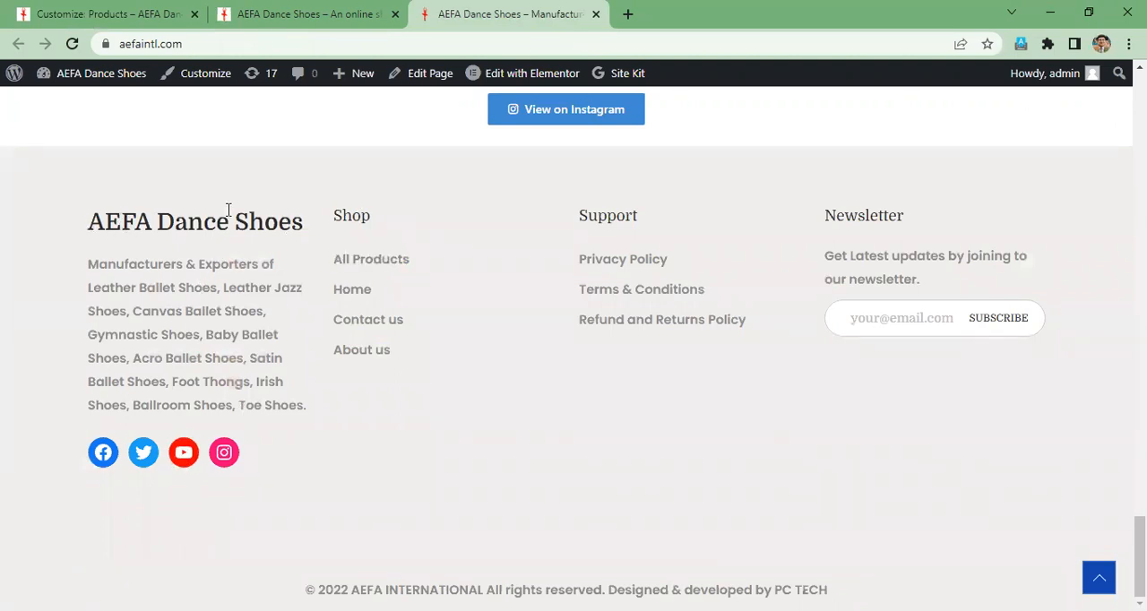
pyautogui.moveTo(283, 242); pyautogui.dragTo(283, 322)
pyautogui.moveTo(275, 475); pyautogui.dragTo(274, 476)
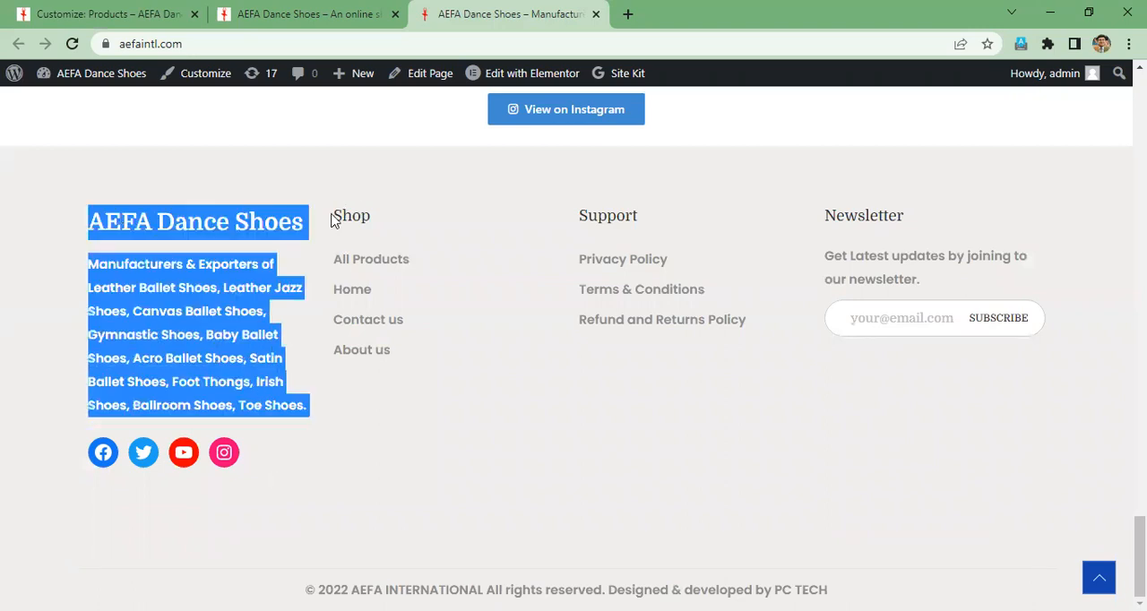
# - Examine the Shop, Support and Newsletter columns in the aefaintl.com footer
pyautogui.doubleClick(392, 231)
pyautogui.keyDown('shift'); pyautogui.click(408, 371); pyautogui.keyUp('shift')
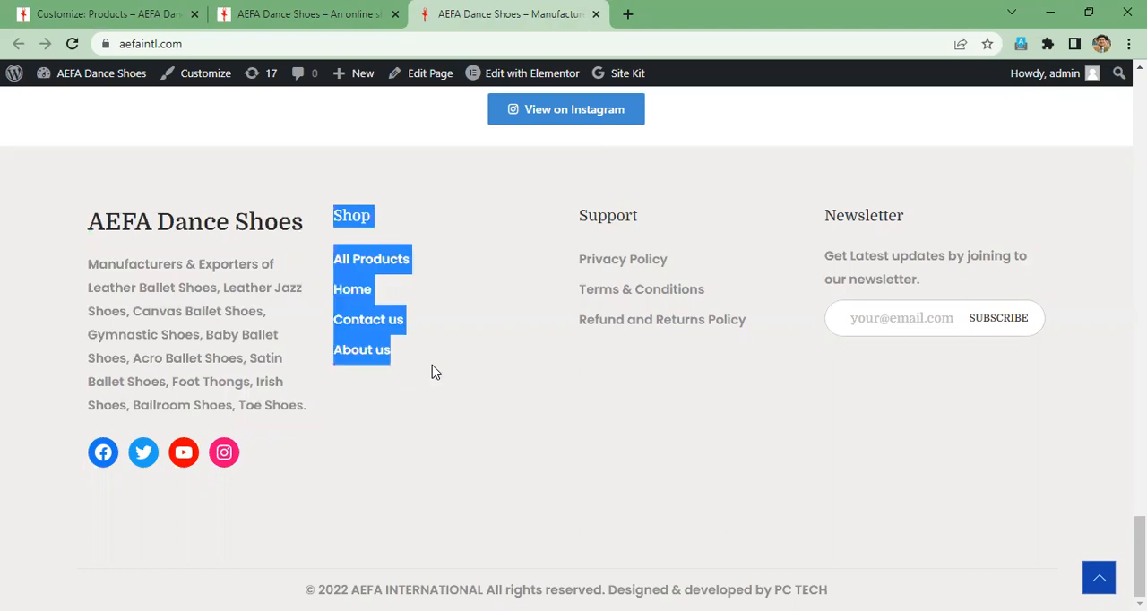
pyautogui.click(665, 222)
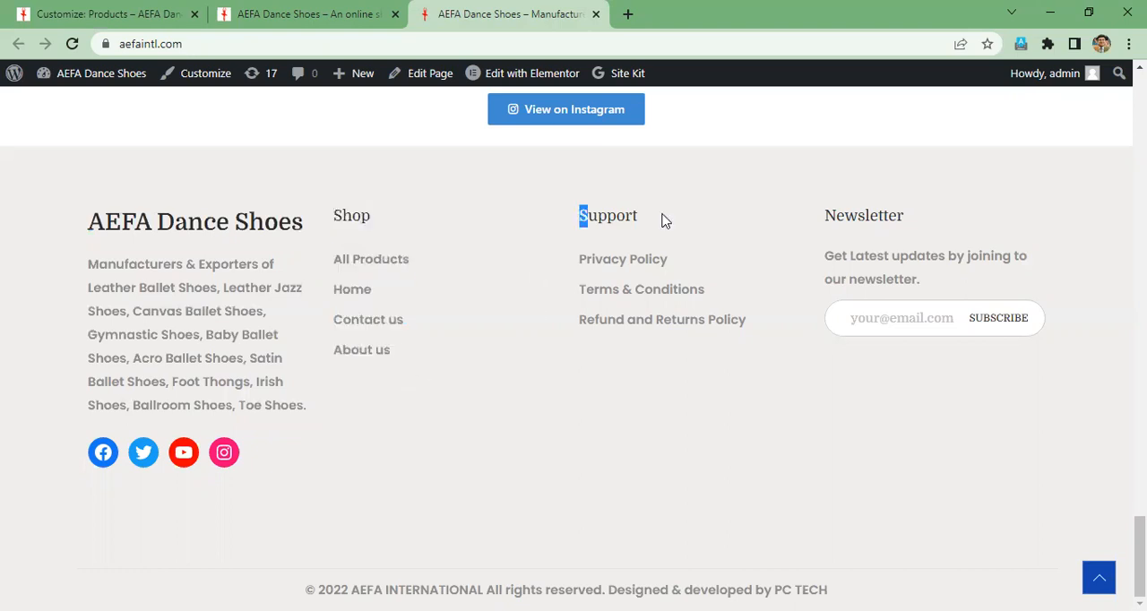
pyautogui.keyDown('shift'); pyautogui.click(736, 346); pyautogui.keyUp('shift')
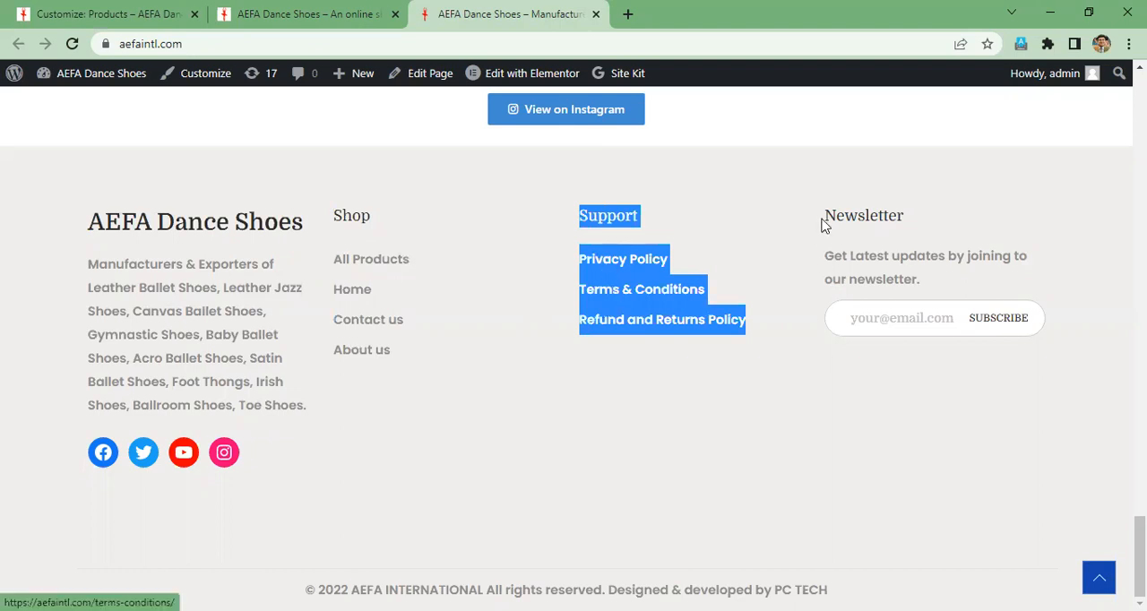
pyautogui.moveTo(825, 218); pyautogui.dragTo(865, 218)
pyautogui.moveTo(1064, 334); pyautogui.dragTo(1086, 333)
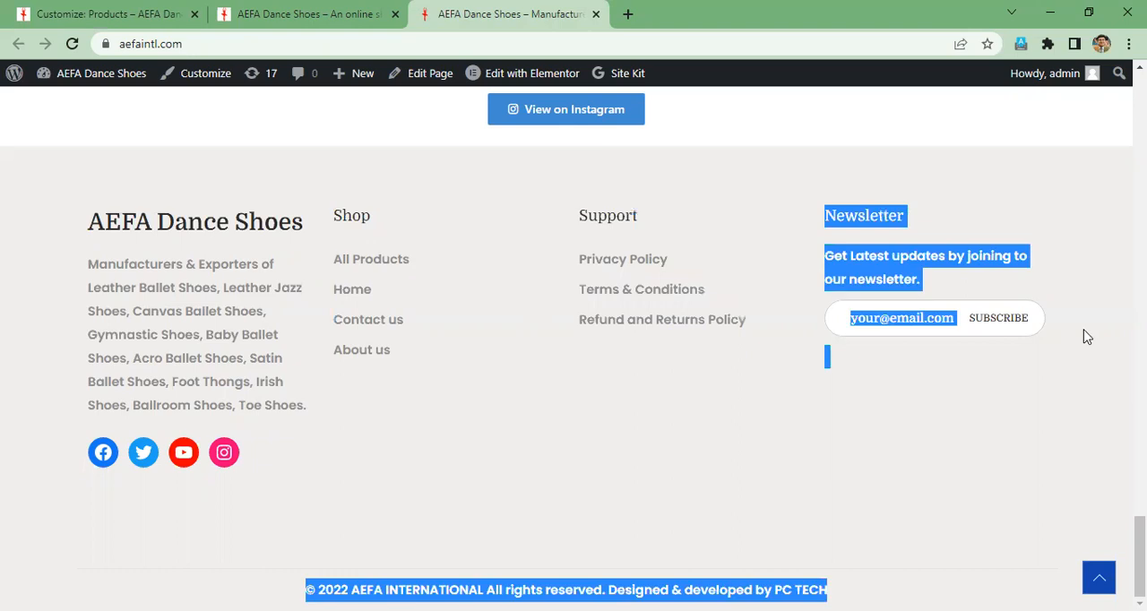
pyautogui.click(182, 406)
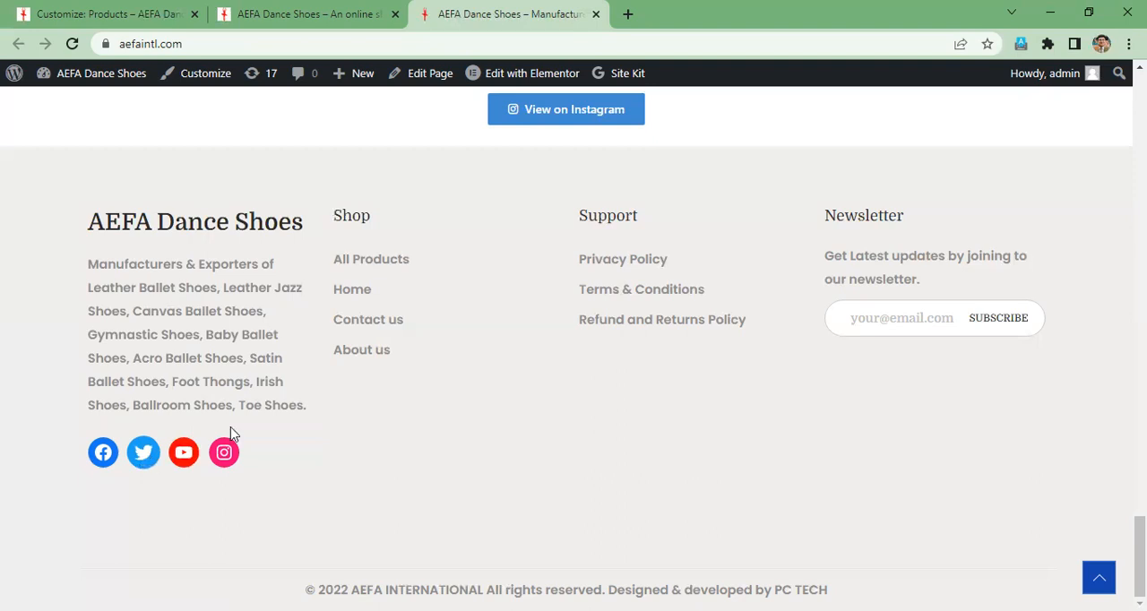
# - Return to the store's customizer, close it, and open the Menus management page in the WordPress admin
pyautogui.scroll(8, 231, 434)
pyautogui.click(288, 11)
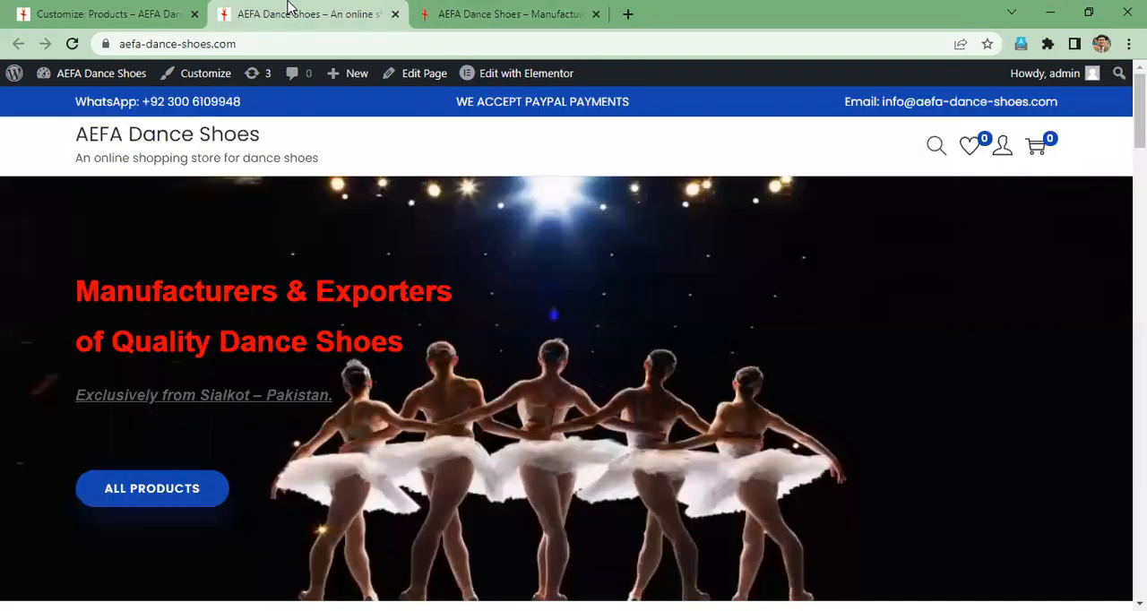
pyautogui.hotkey('ctrl', 'shift', 'Tab')
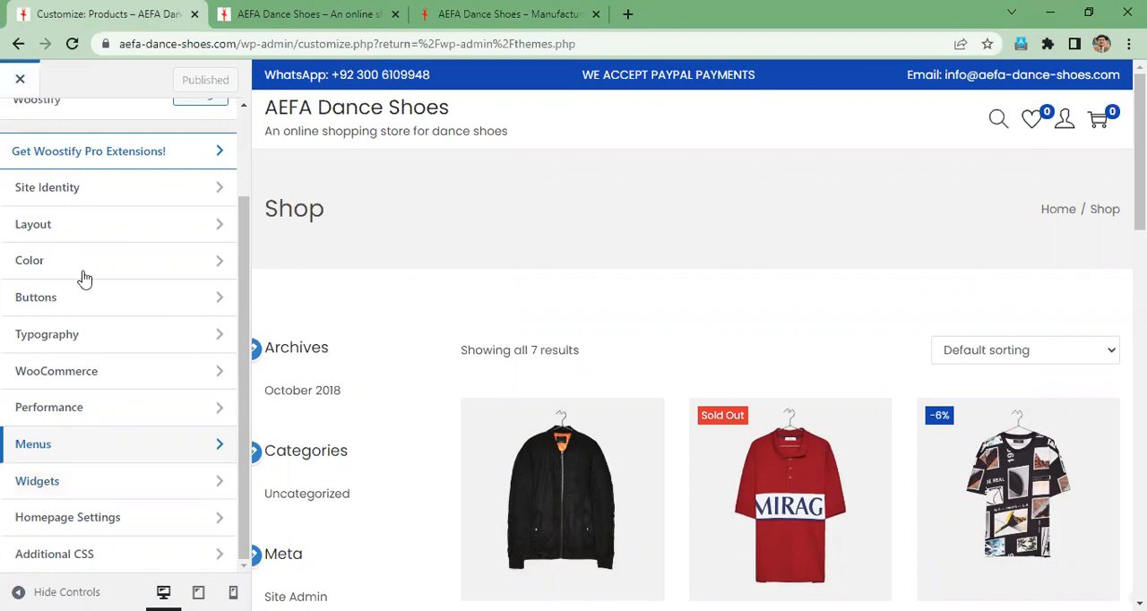
pyautogui.scroll(1, 84, 279)
pyautogui.scroll(3, 85, 280)
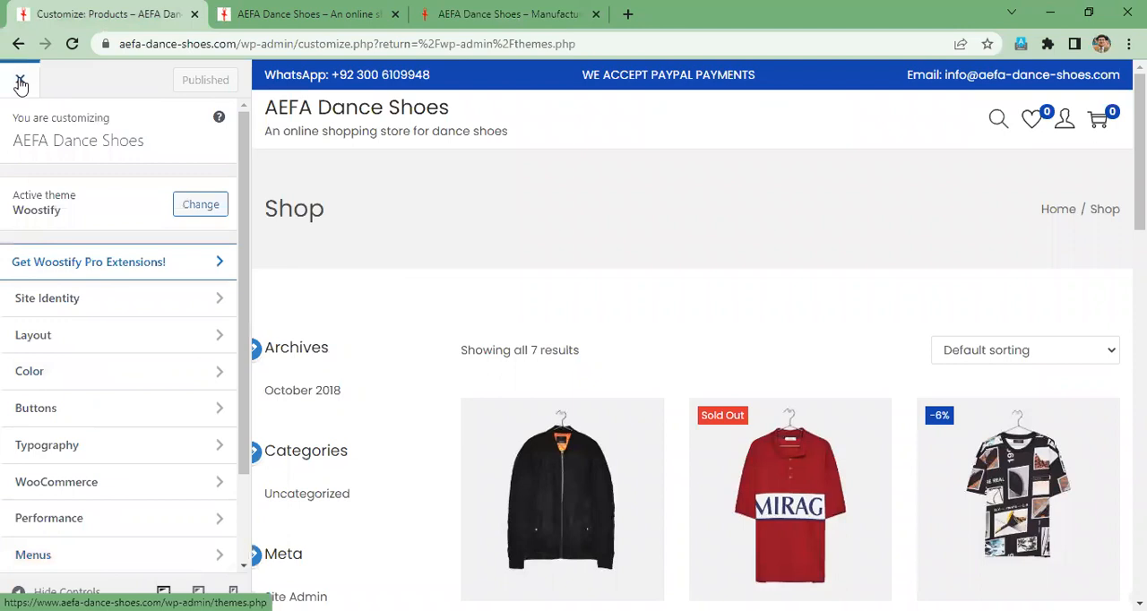
pyautogui.click(20, 83)
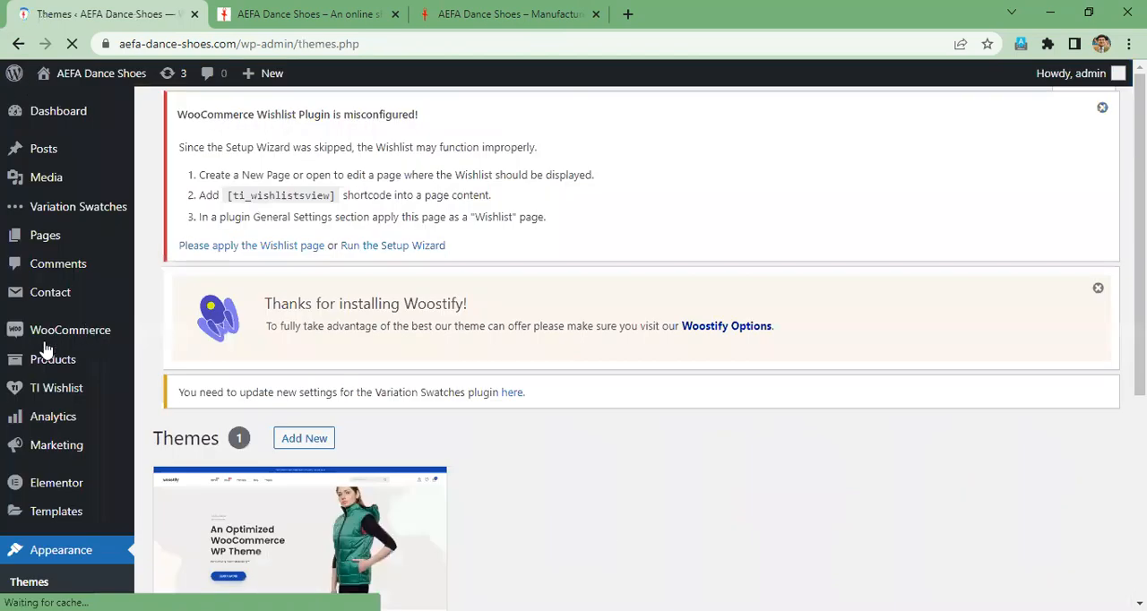
pyautogui.scroll(-5, 47, 346)
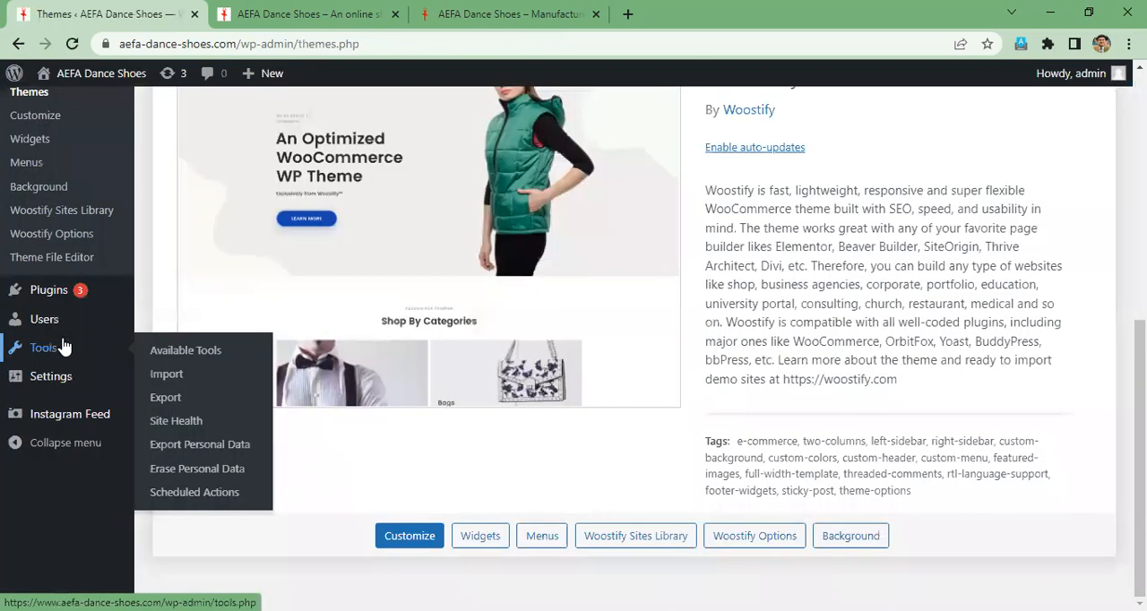
pyautogui.click(27, 163)
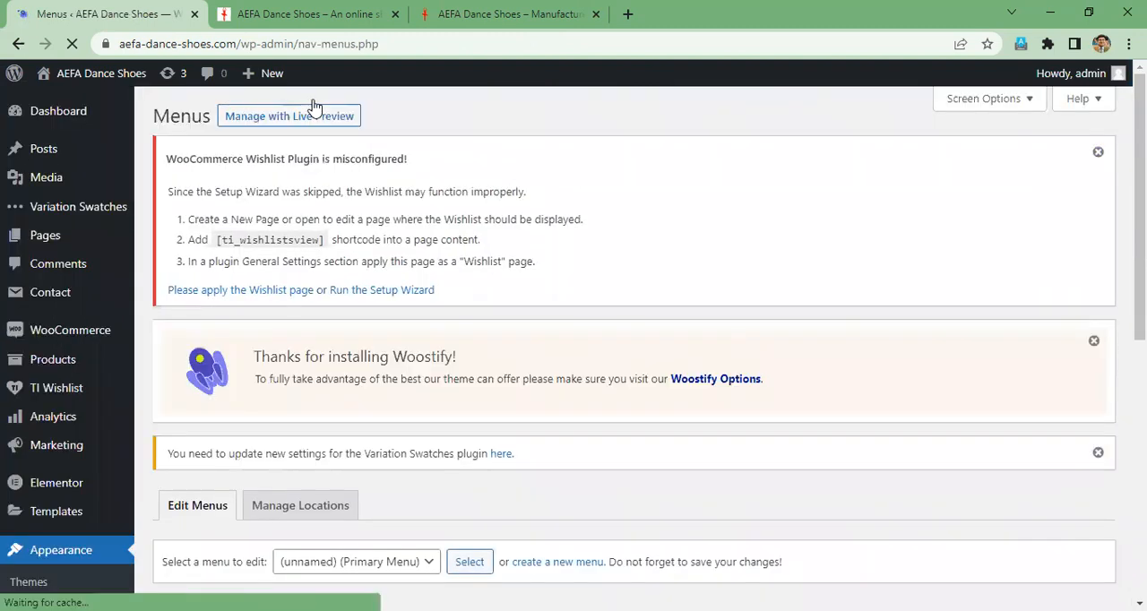
# - Review which menus are available for editing, keeping the unnamed Primary Menu selected
pyautogui.scroll(-1, 875, 436)
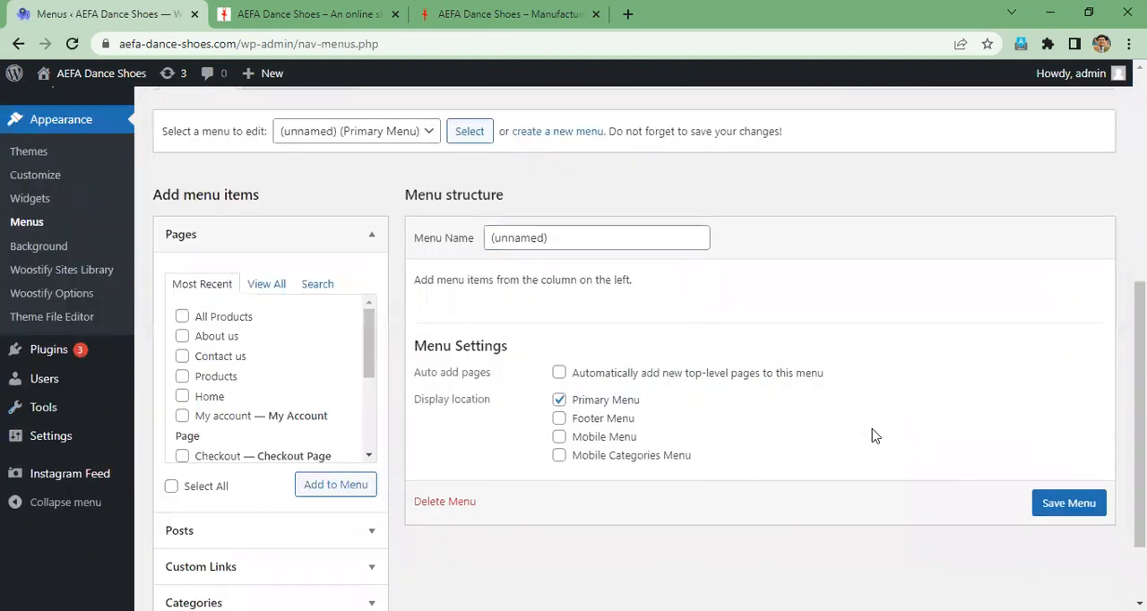
pyautogui.scroll(2, 875, 436)
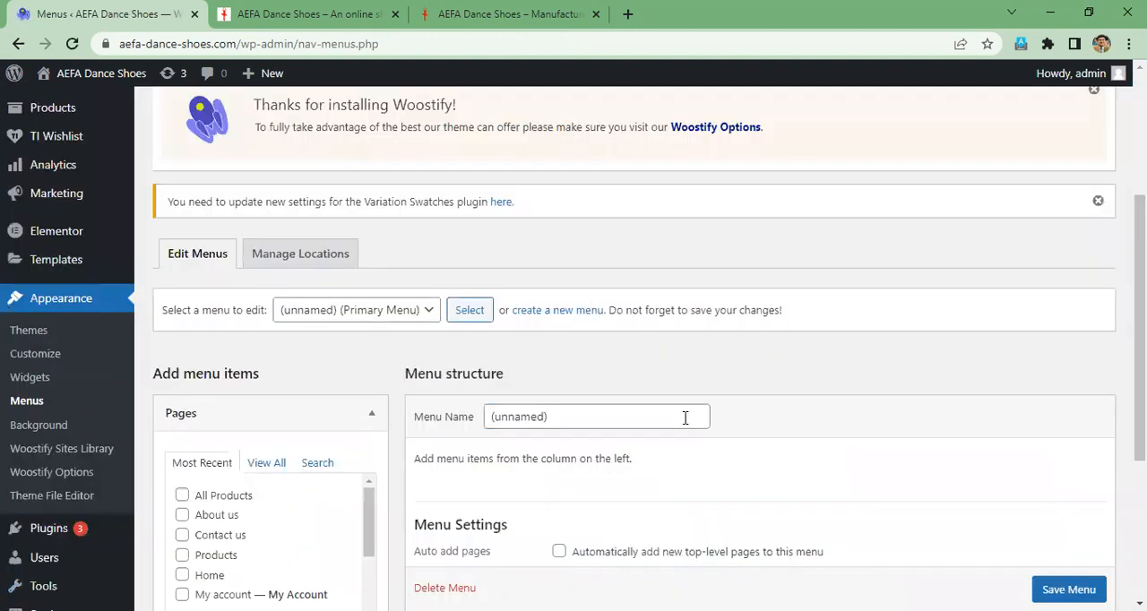
pyautogui.click(430, 311)
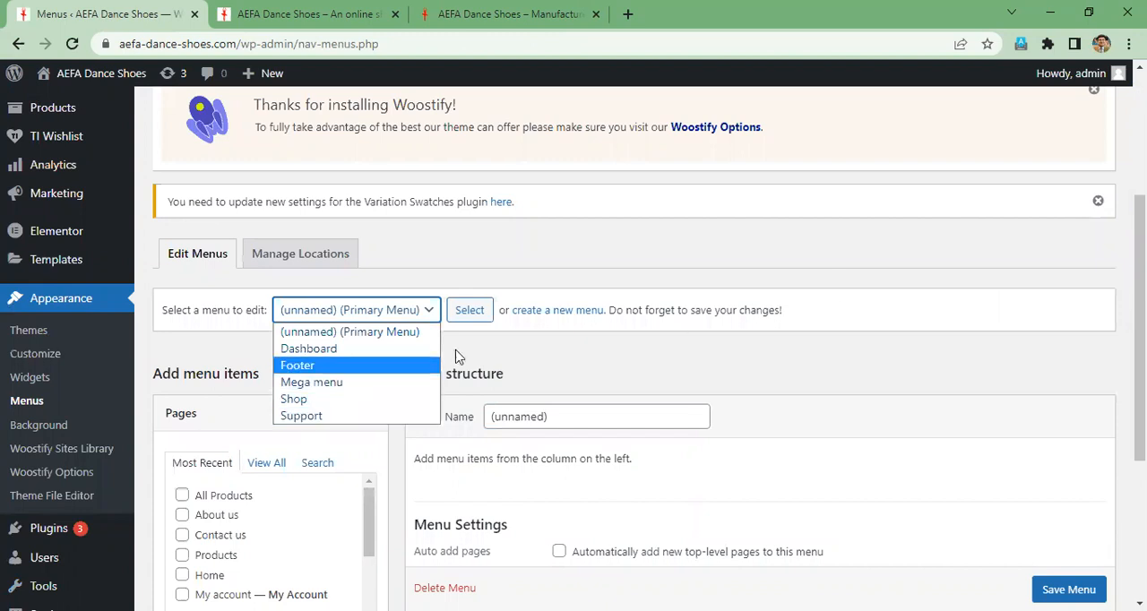
pyautogui.click(415, 332)
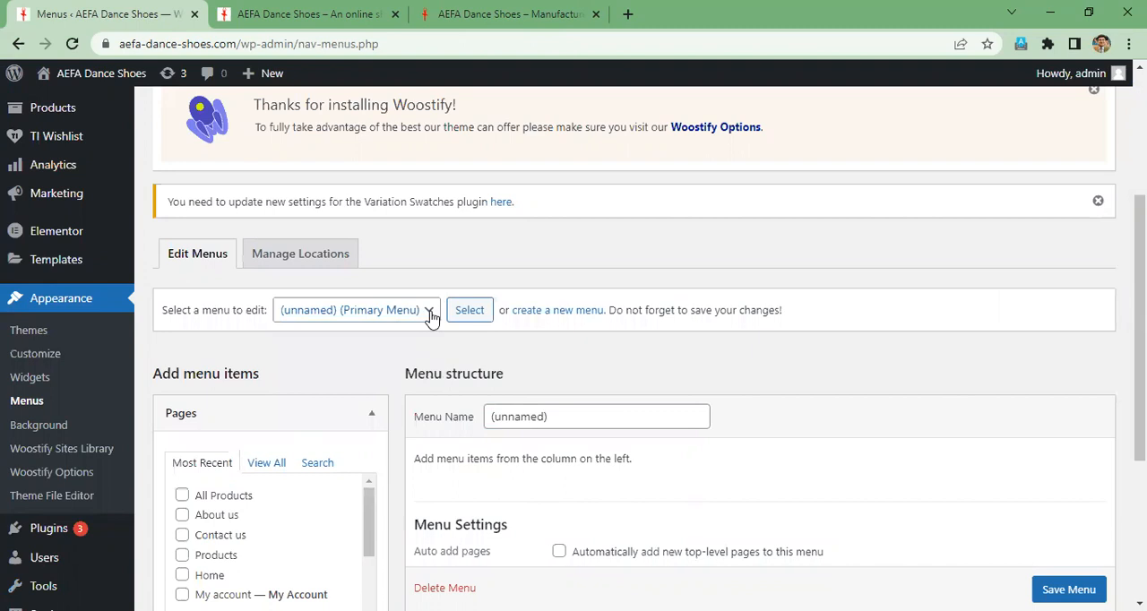
pyautogui.click(431, 314)
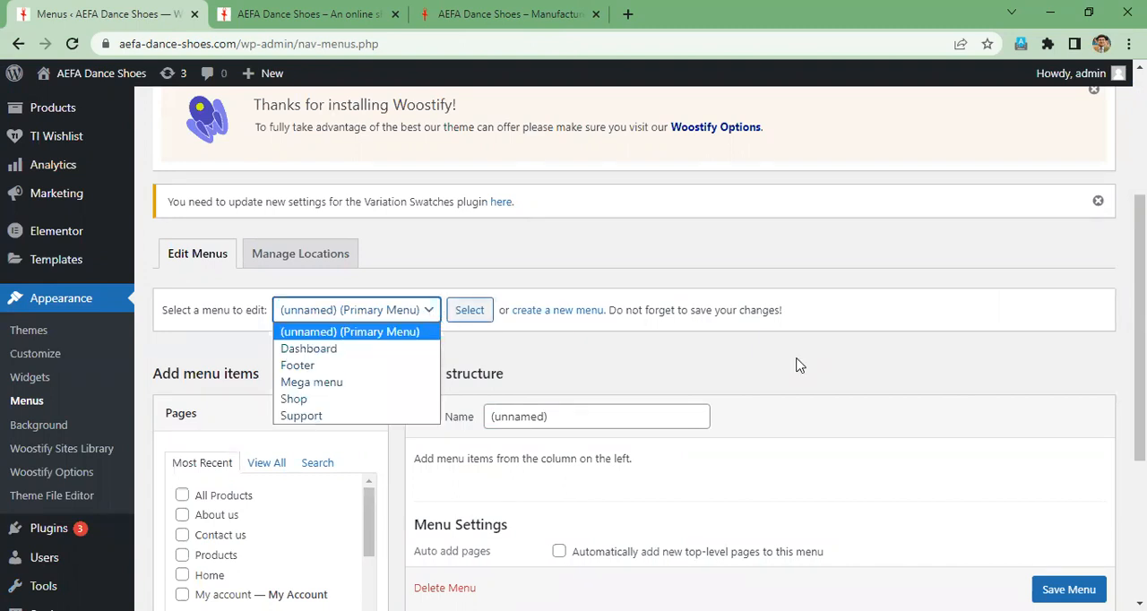
# - Examine the pages that can be added to the unnamed Primary Menu and its display location settings
pyautogui.scroll(-1, 346, 473)
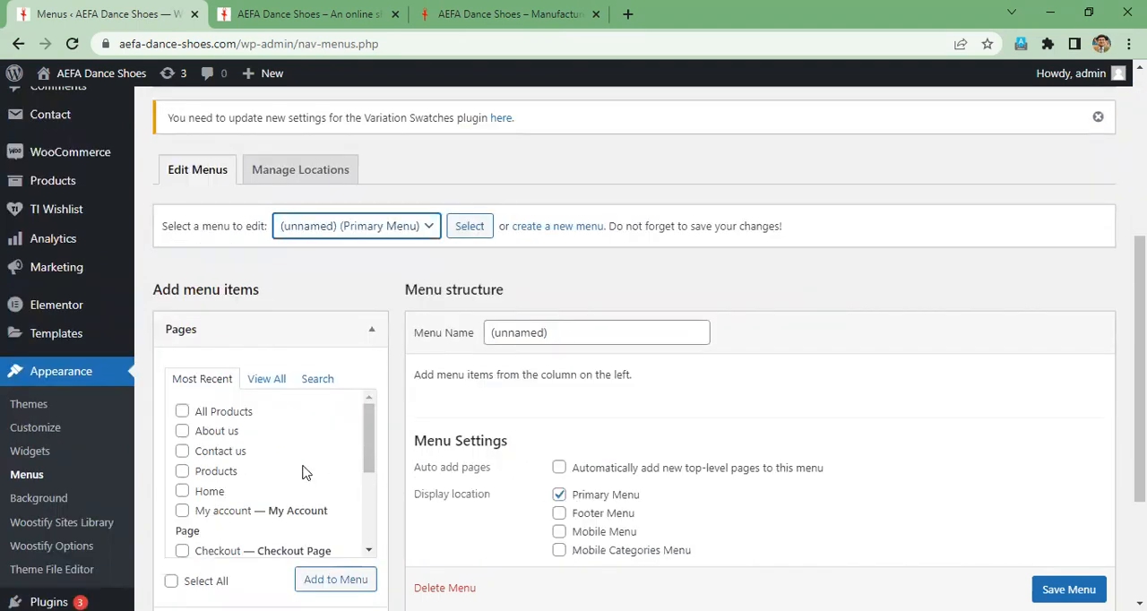
pyautogui.scroll(-1, 303, 473)
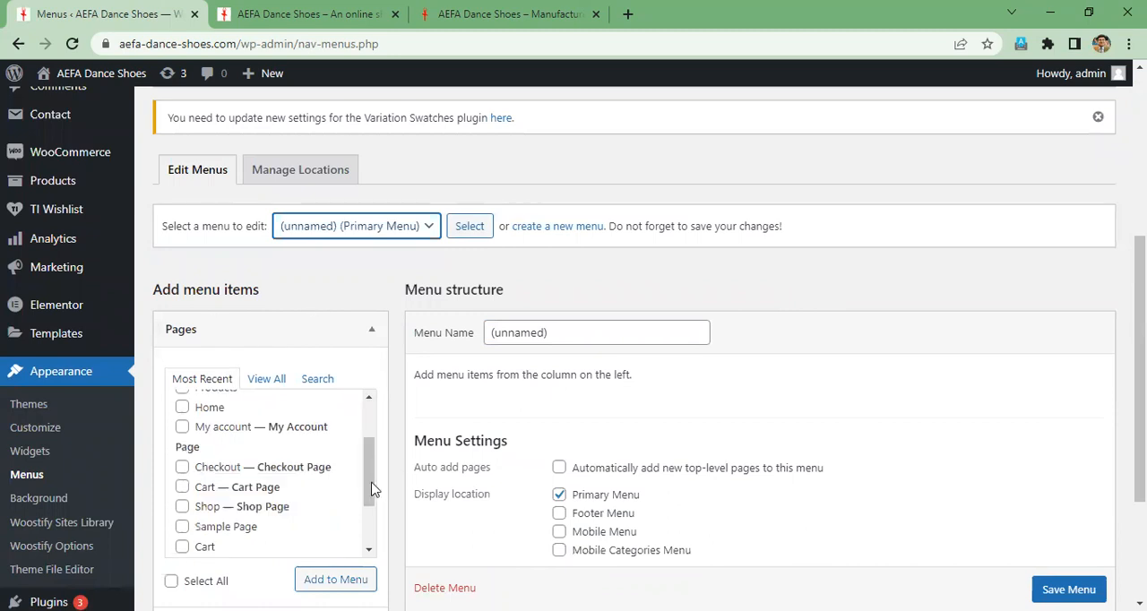
pyautogui.moveTo(373, 489); pyautogui.dragTo(374, 431)
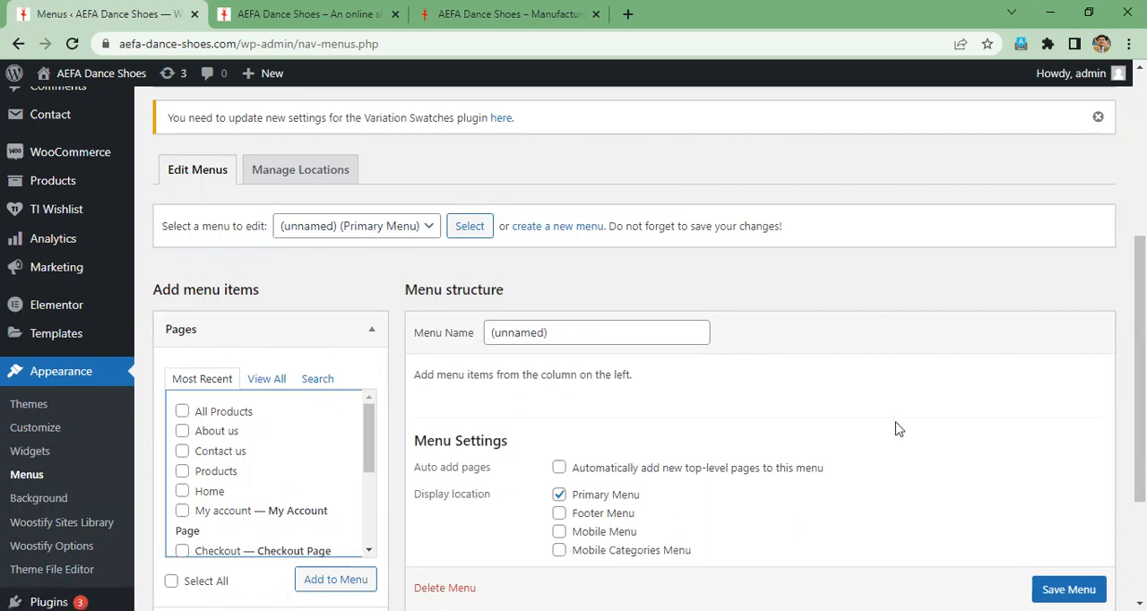
pyautogui.scroll(-2, 899, 429)
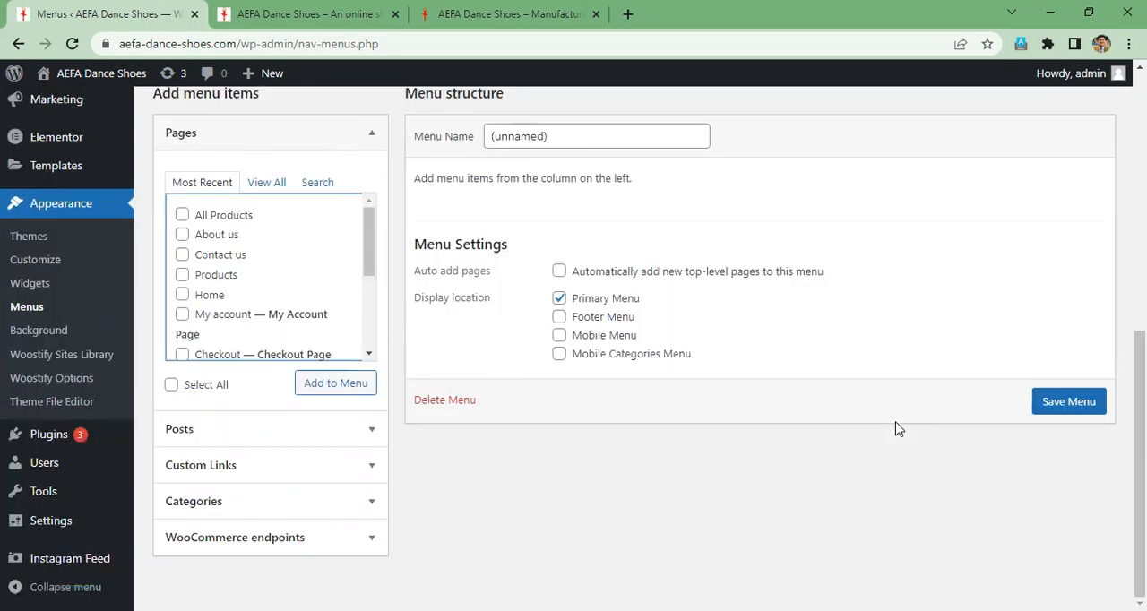
pyautogui.scroll(1, 899, 430)
pyautogui.scroll(1, 822, 248)
pyautogui.scroll(1, 681, 251)
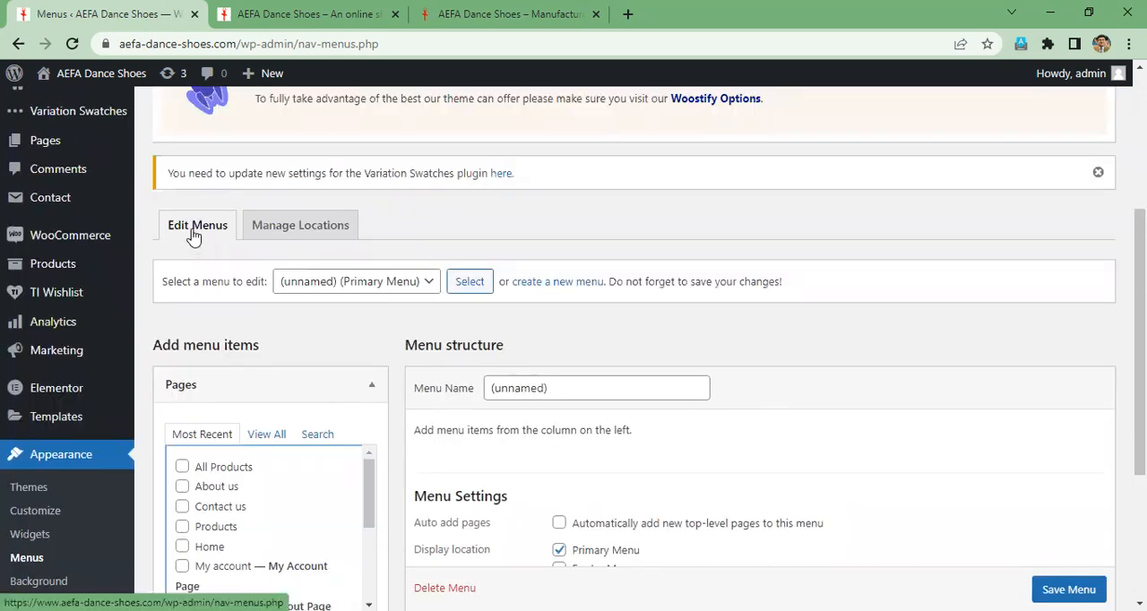
# - Review the menu assigned to each theme location and return to the menu editor
pyautogui.click(306, 231)
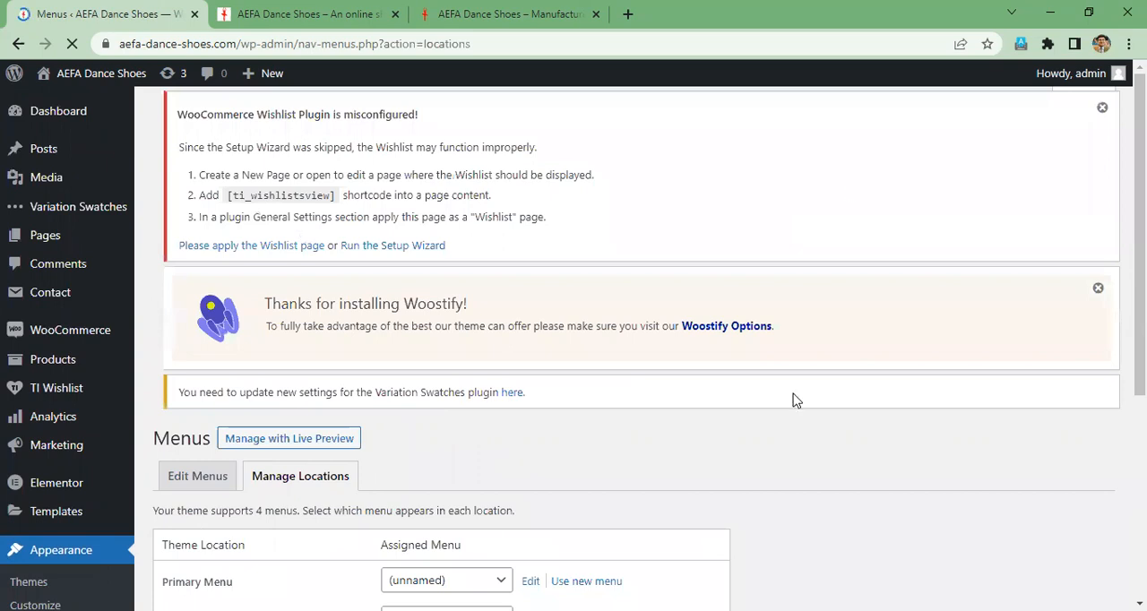
pyautogui.scroll(-5, 789, 394)
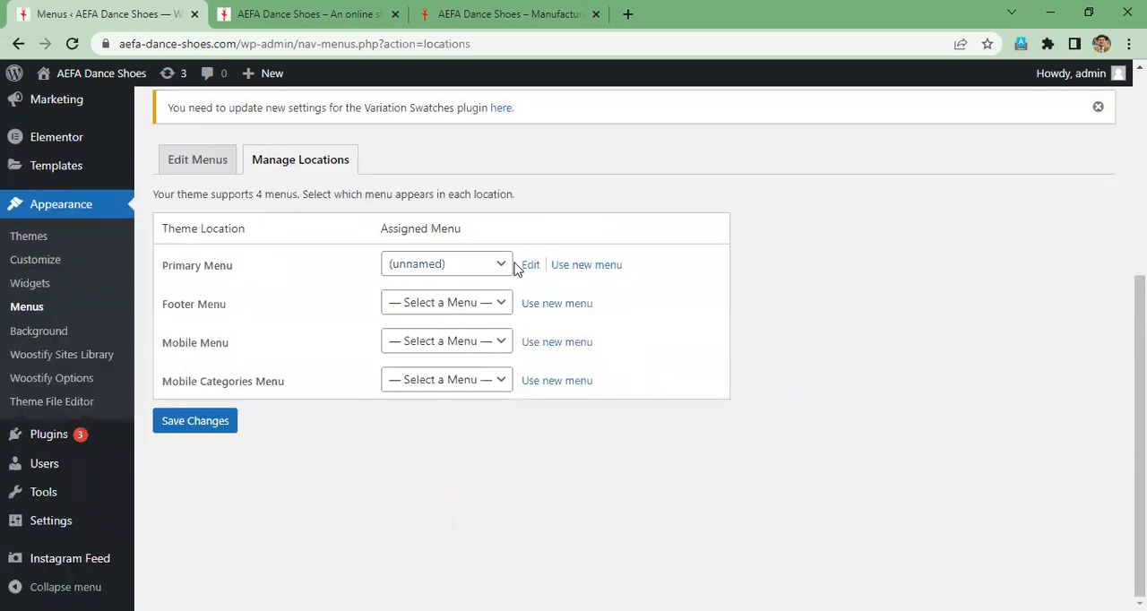
pyautogui.click(502, 309)
pyautogui.click(858, 292)
pyautogui.click(217, 424)
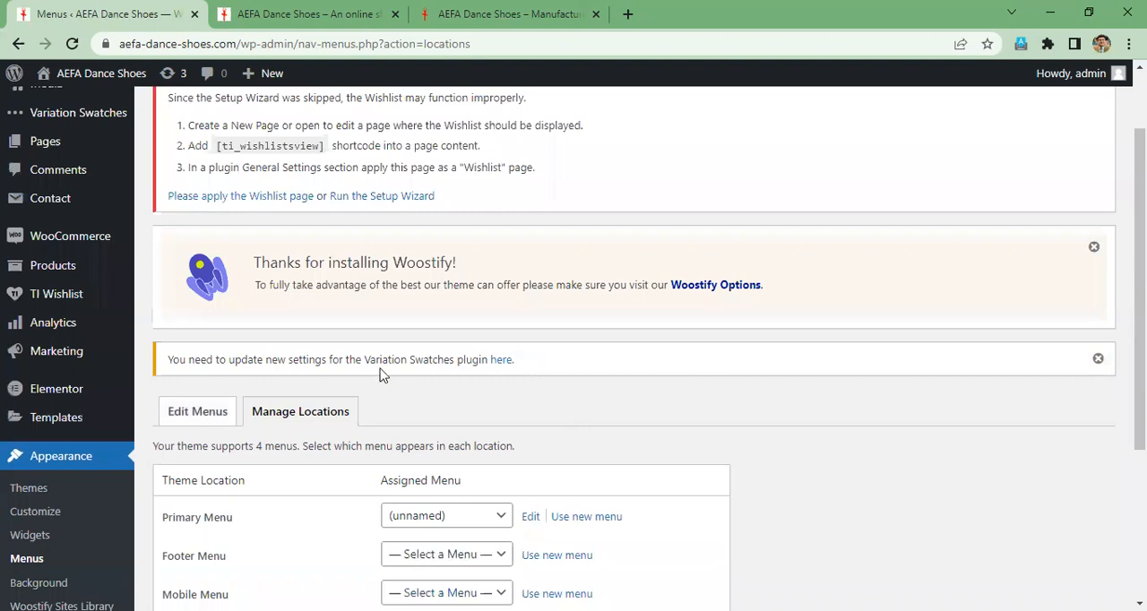
pyautogui.scroll(-2, 180, 286)
pyautogui.click(196, 249)
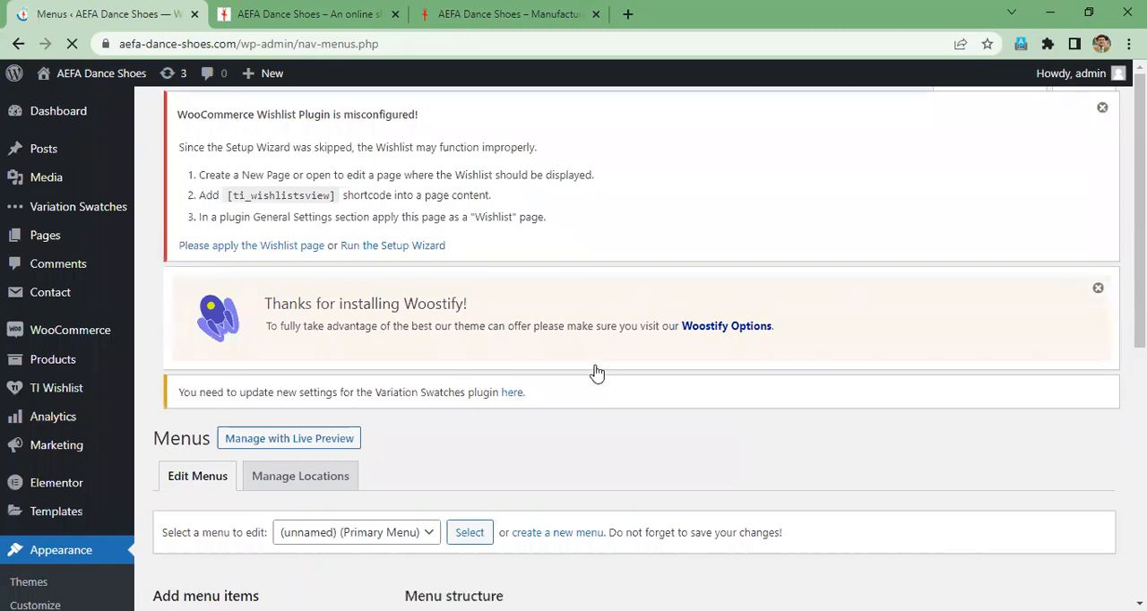
# - Load the Dashboard menu for editing and view its structure and settings
pyautogui.scroll(-3, 598, 370)
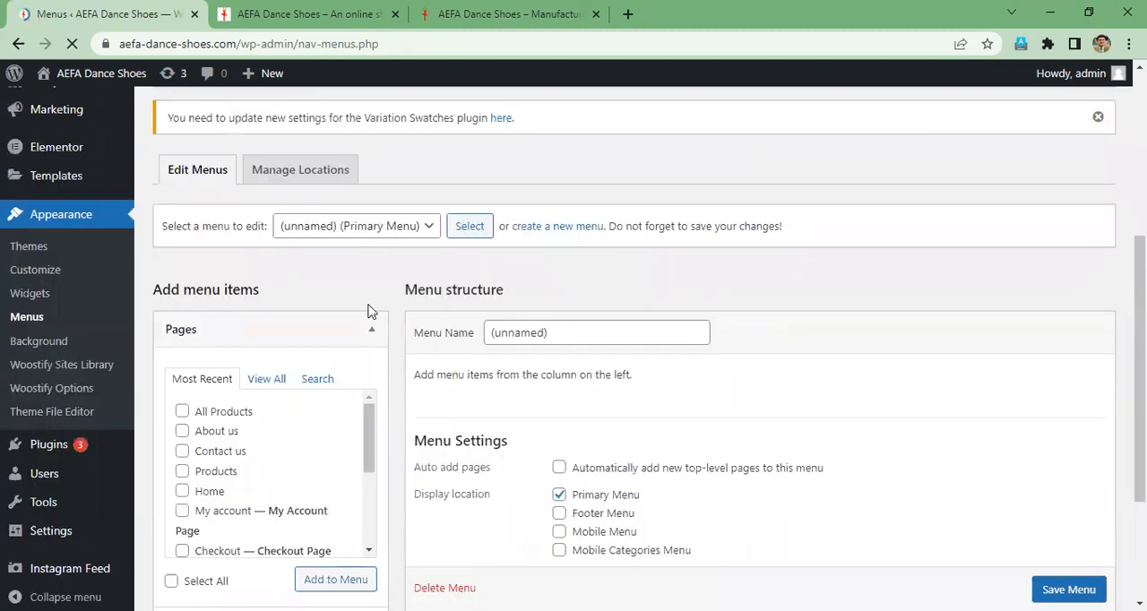
pyautogui.scroll(-3, 368, 337)
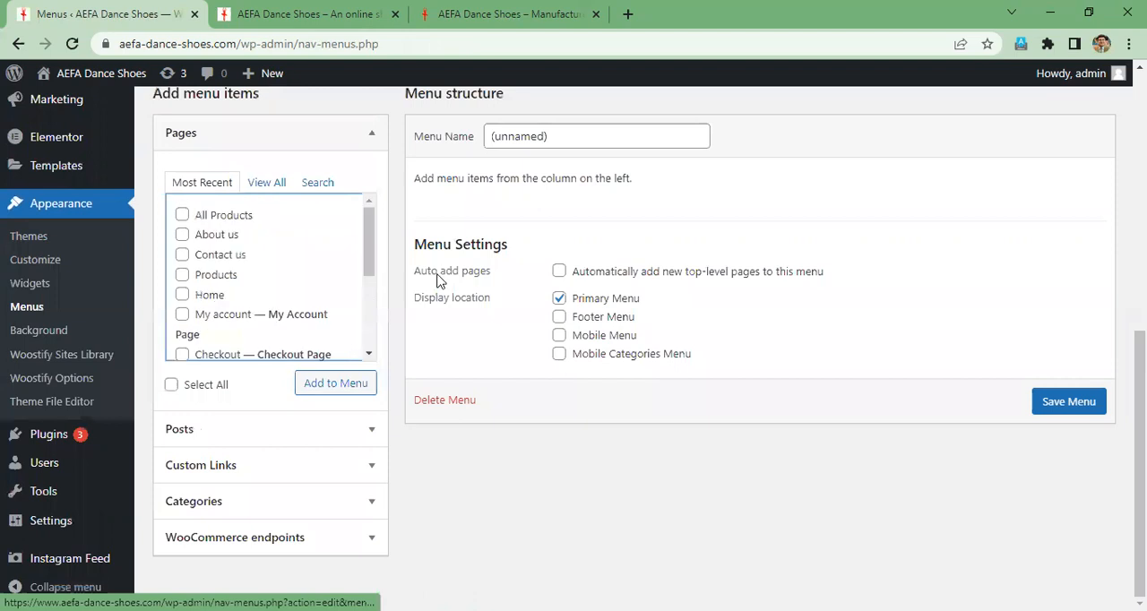
pyautogui.scroll(2, 440, 201)
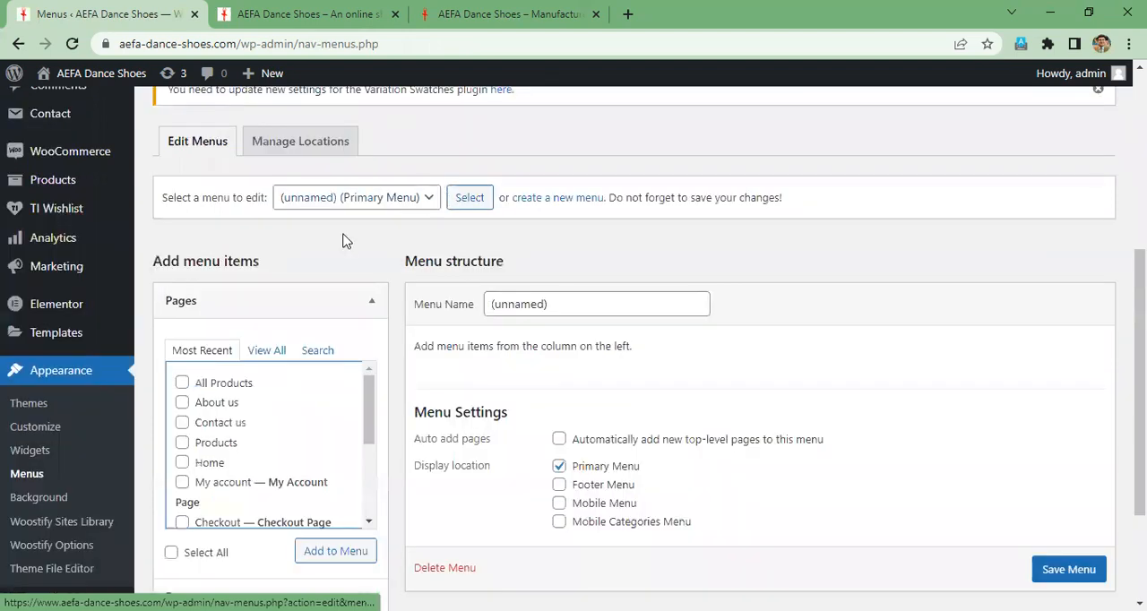
pyautogui.click(350, 198)
pyautogui.click(309, 236)
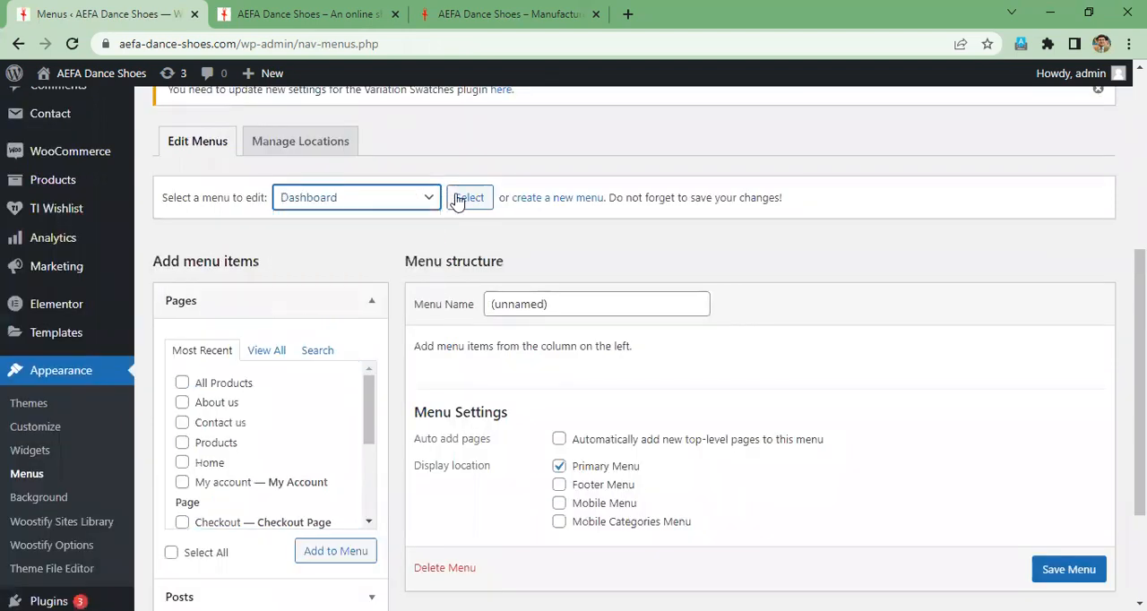
pyautogui.click(471, 204)
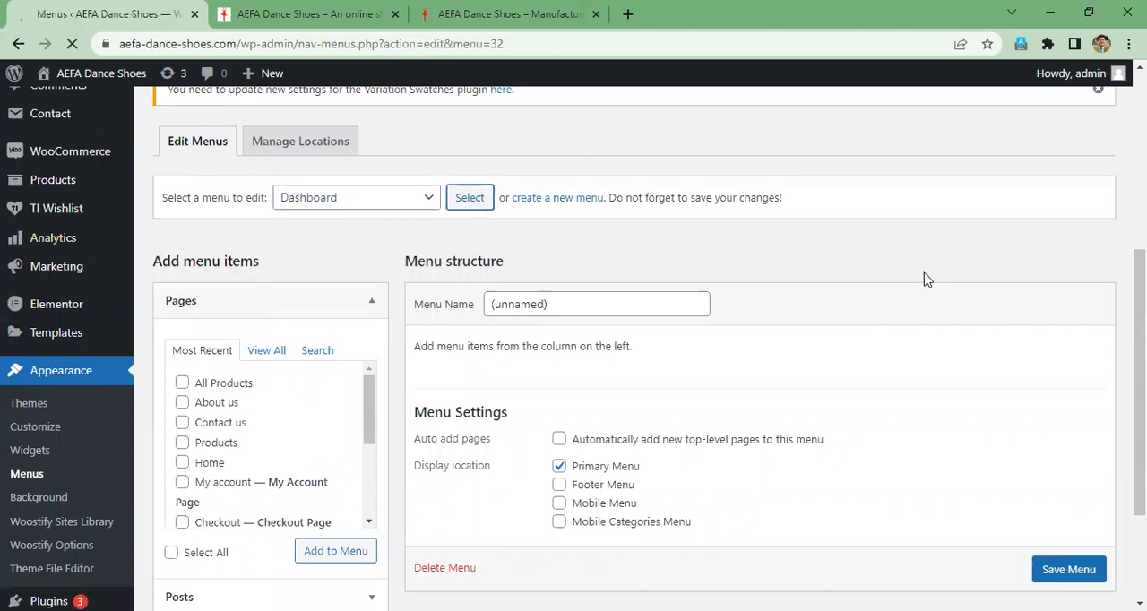
pyautogui.scroll(-5, 878, 336)
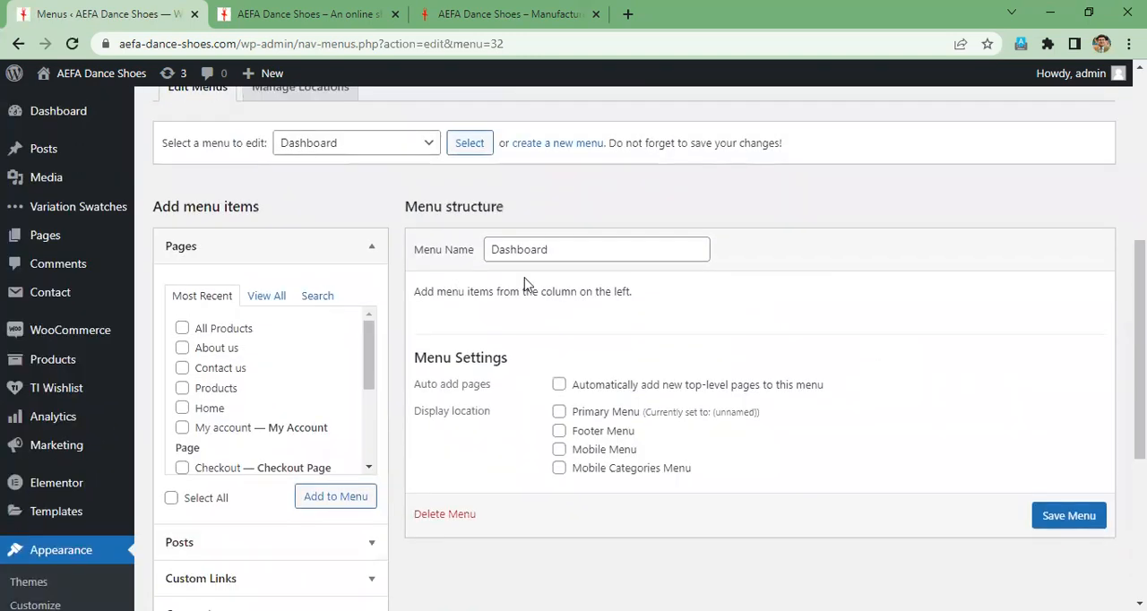
# - Load the Footer menu for editing in place of the Dashboard menu
pyautogui.scroll(2, 561, 404)
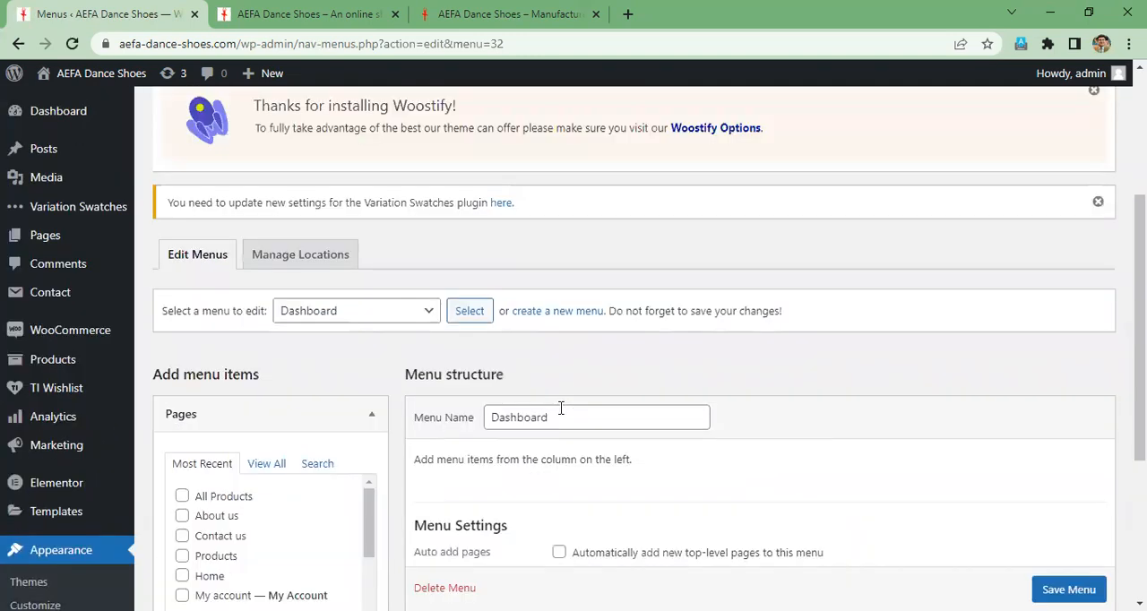
pyautogui.scroll(-3, 575, 347)
pyautogui.scroll(2, 796, 363)
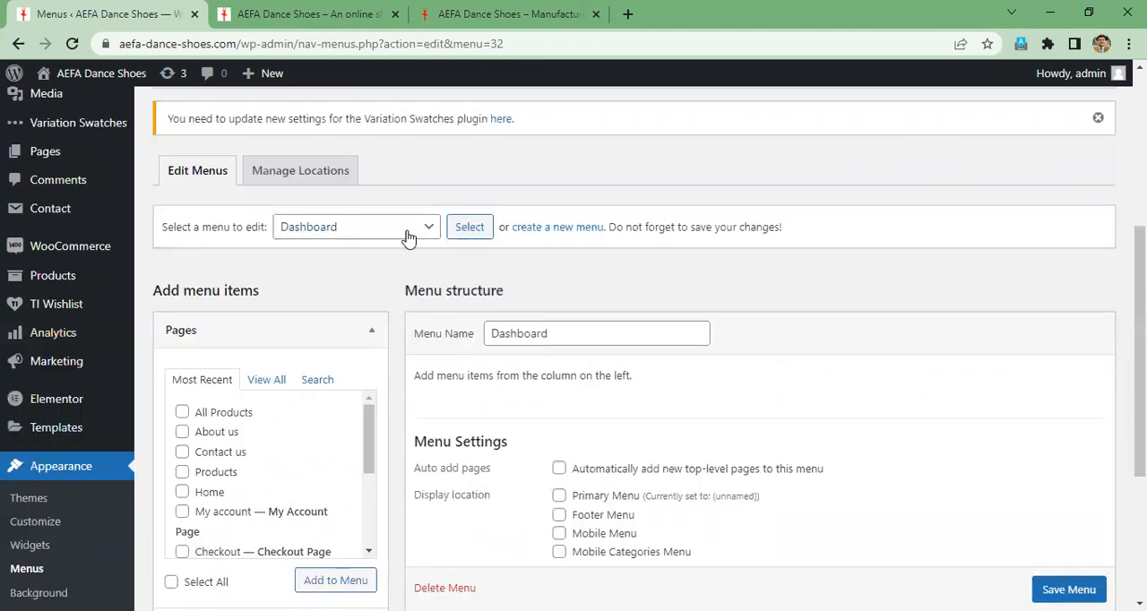
pyautogui.click(313, 227)
pyautogui.click(305, 287)
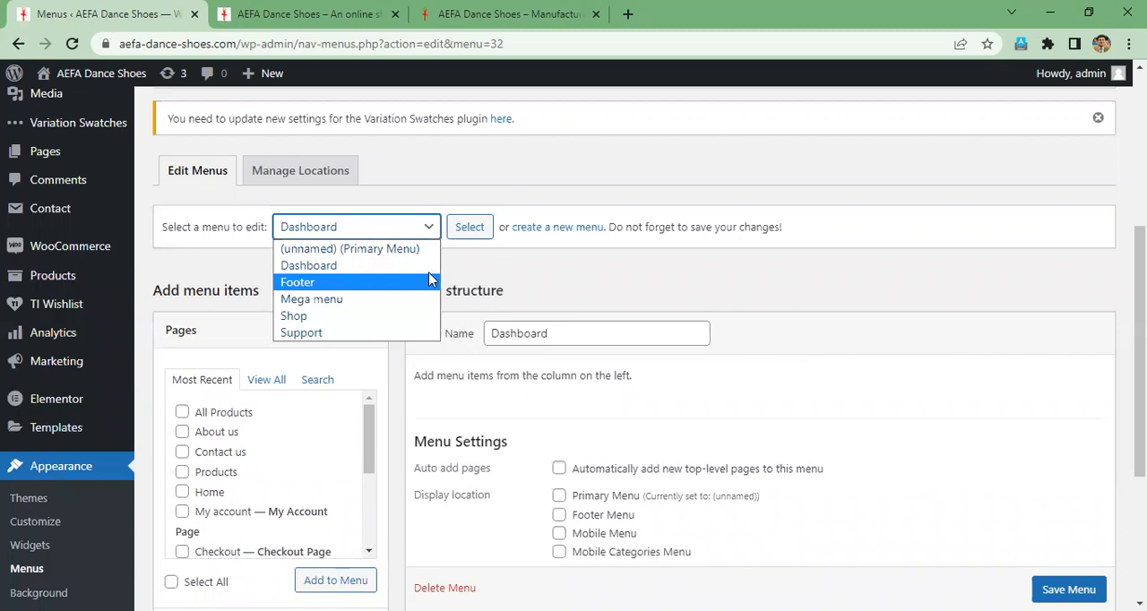
pyautogui.click(475, 229)
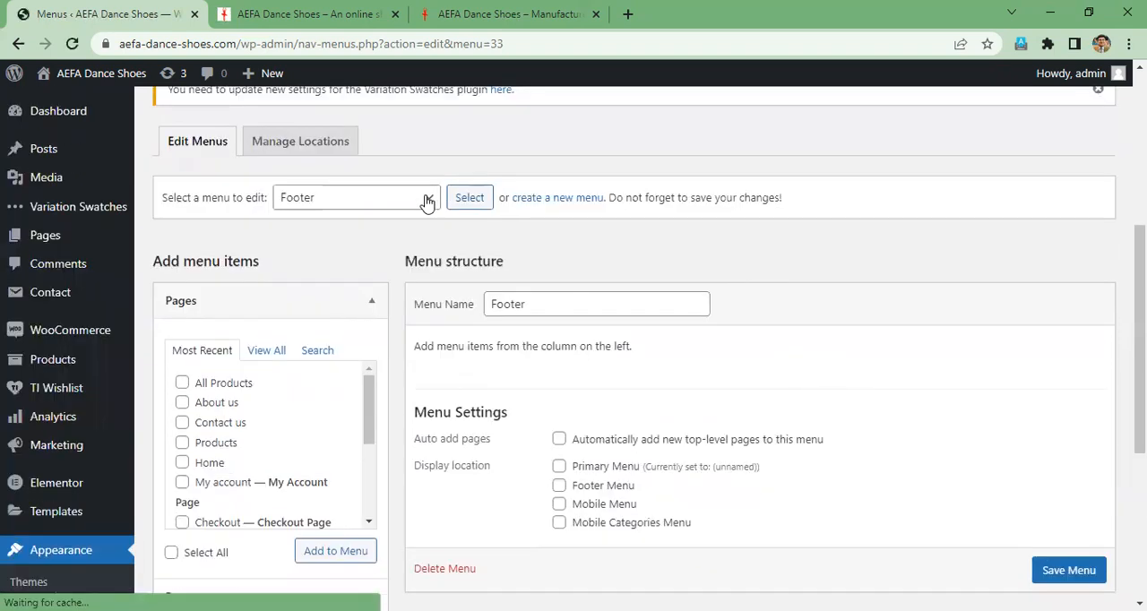
# - Start a new blank menu and bring its name field and display location settings into view
pyautogui.click(350, 197)
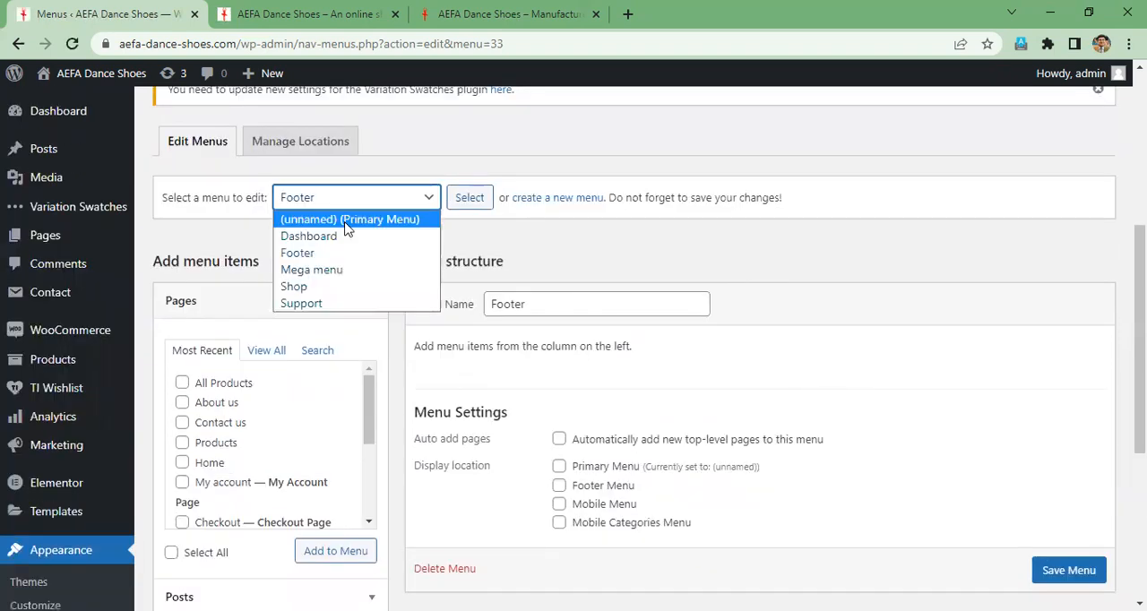
pyautogui.press('Return')
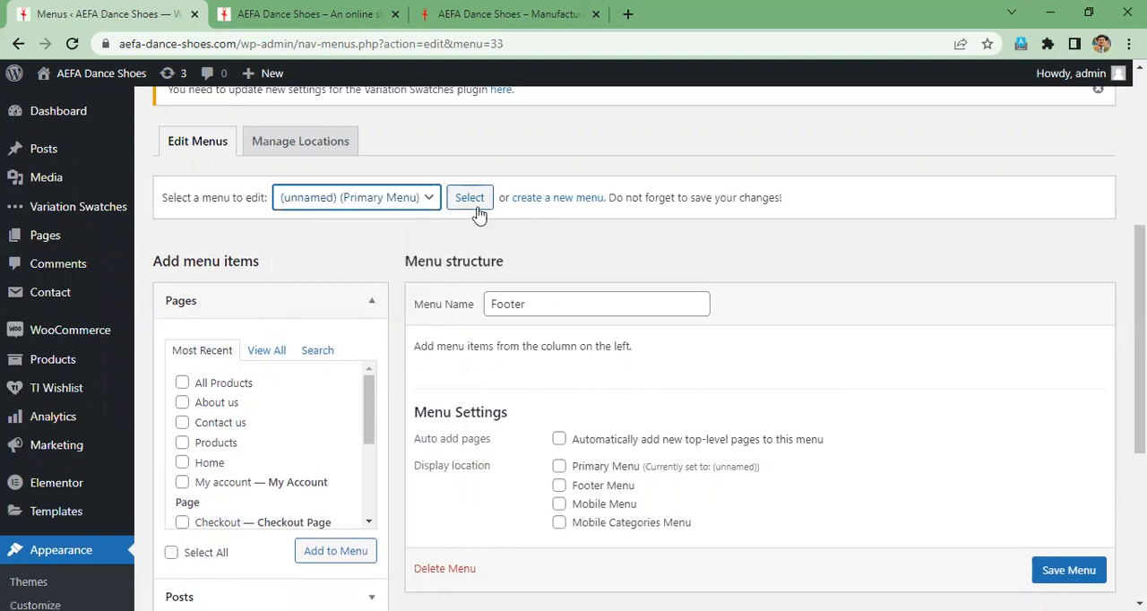
pyautogui.click(555, 199)
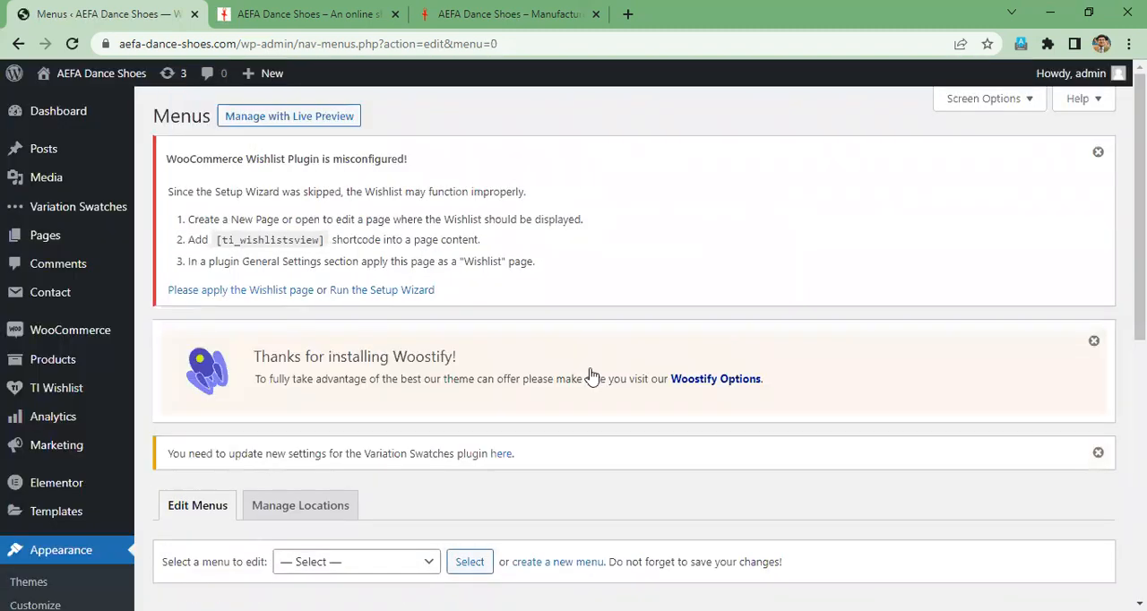
pyautogui.scroll(-5, 592, 377)
pyautogui.scroll(1, 591, 371)
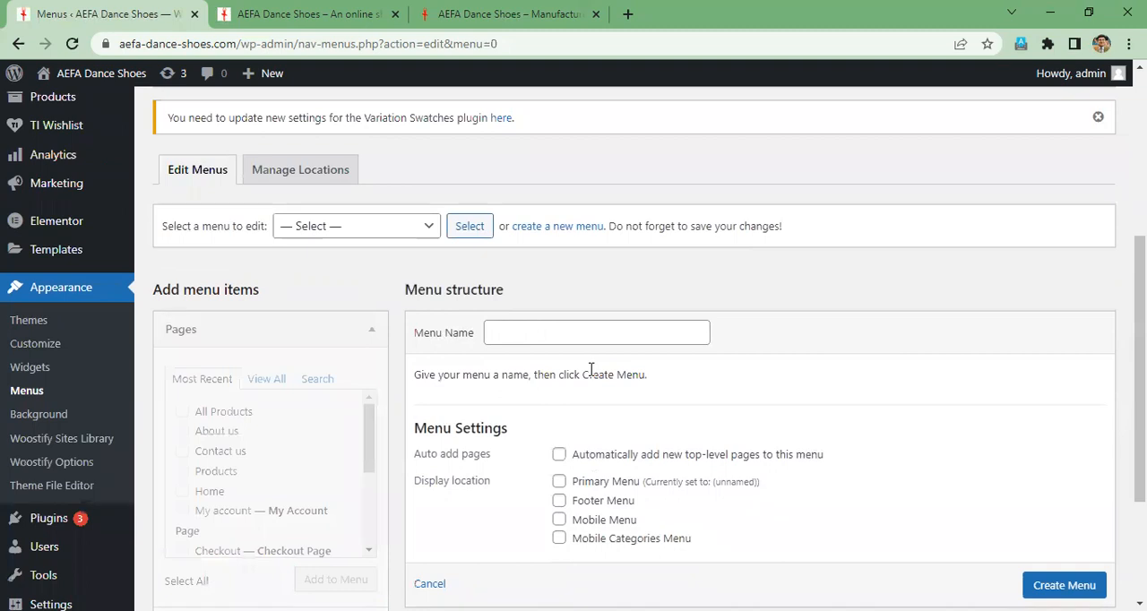